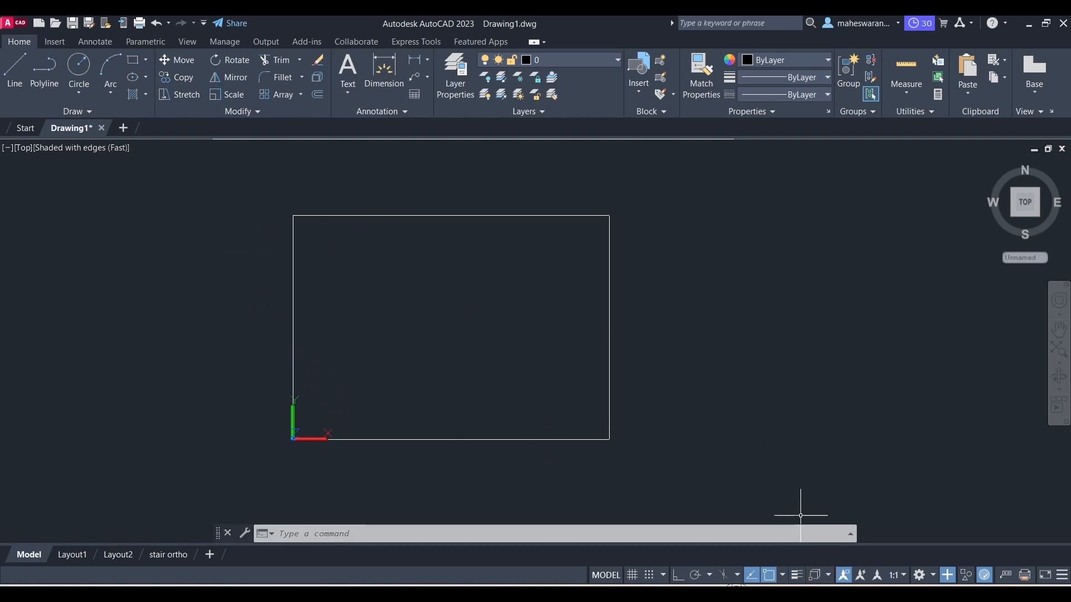
Step: Review the Experiment 8 isometric projection reference drawing in the PDF
{"action": "left_click", "coordinate": [720, 552]}
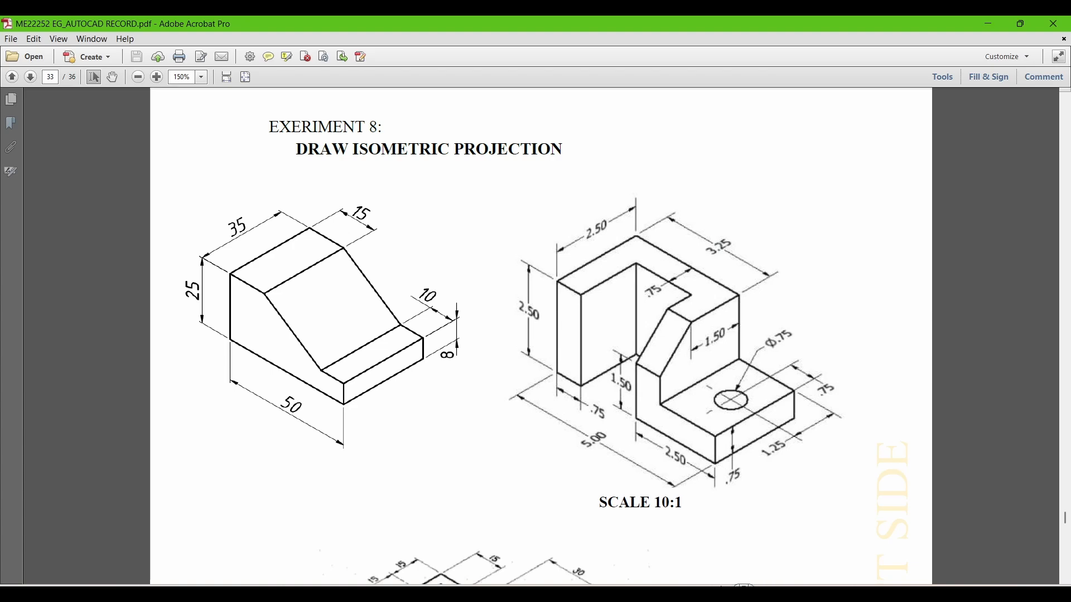
{"action": "left_click", "coordinate": [675, 592]}
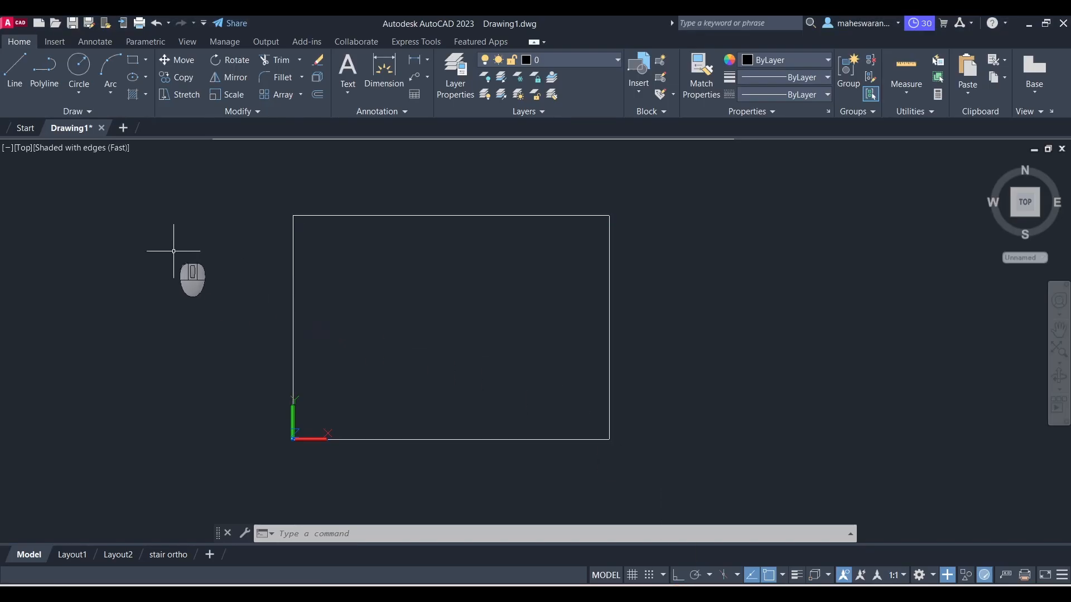
Step: Switch the viewport to the Front view
{"action": "left_click", "coordinate": [25, 149]}
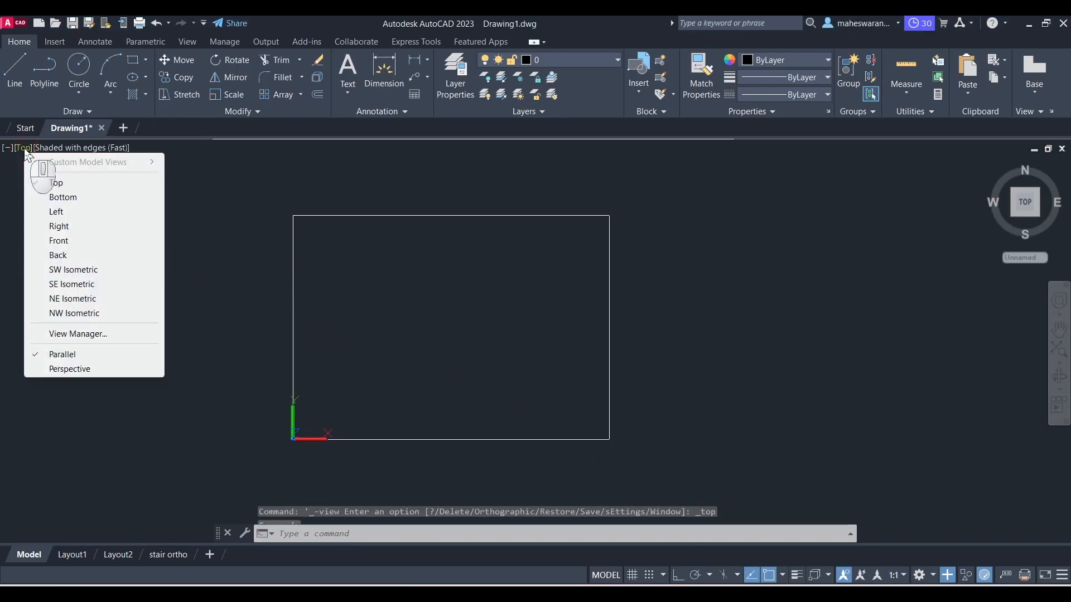
{"action": "left_click", "coordinate": [62, 242]}
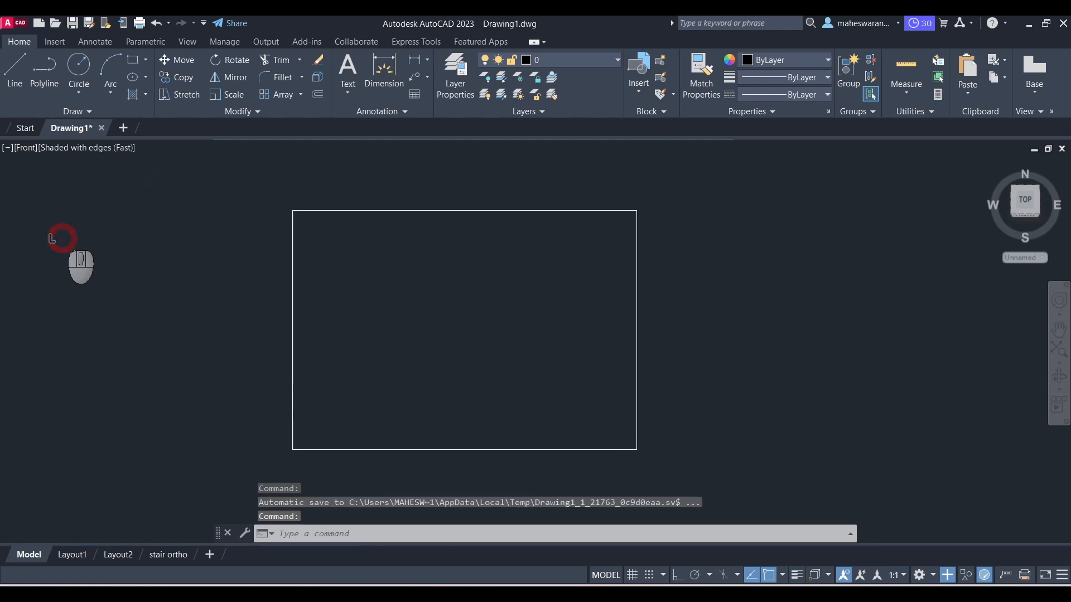
{"action": "scroll", "coordinate": [212, 275], "scroll_direction": "down", "scroll_amount": 2}
{"action": "scroll", "coordinate": [212, 275], "scroll_direction": "down", "scroll_amount": 2}
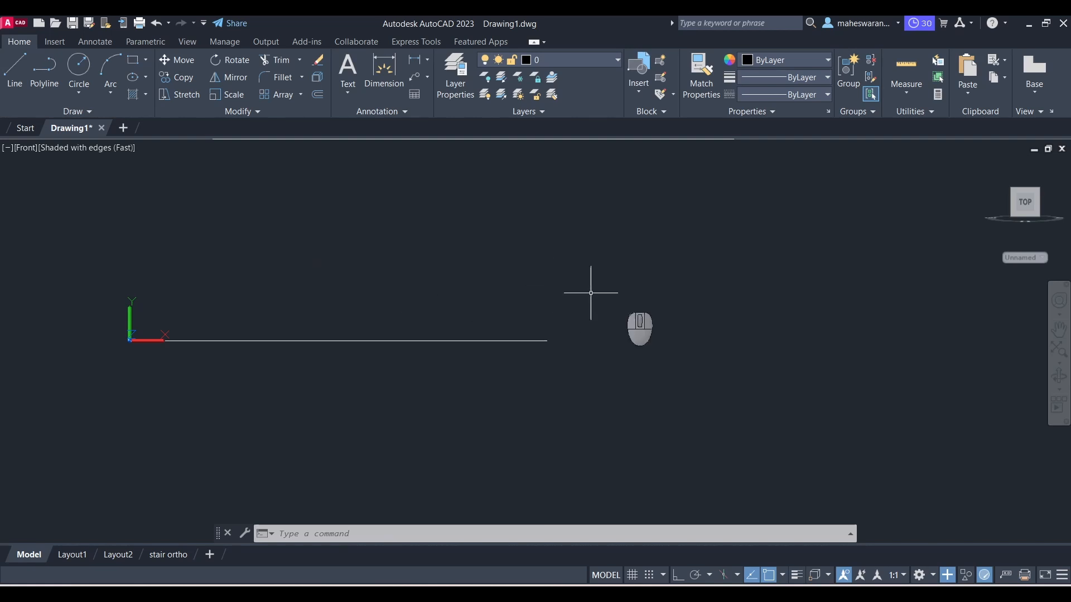
Step: Switch the workspace to 3D Modeling
{"action": "left_click", "coordinate": [919, 575]}
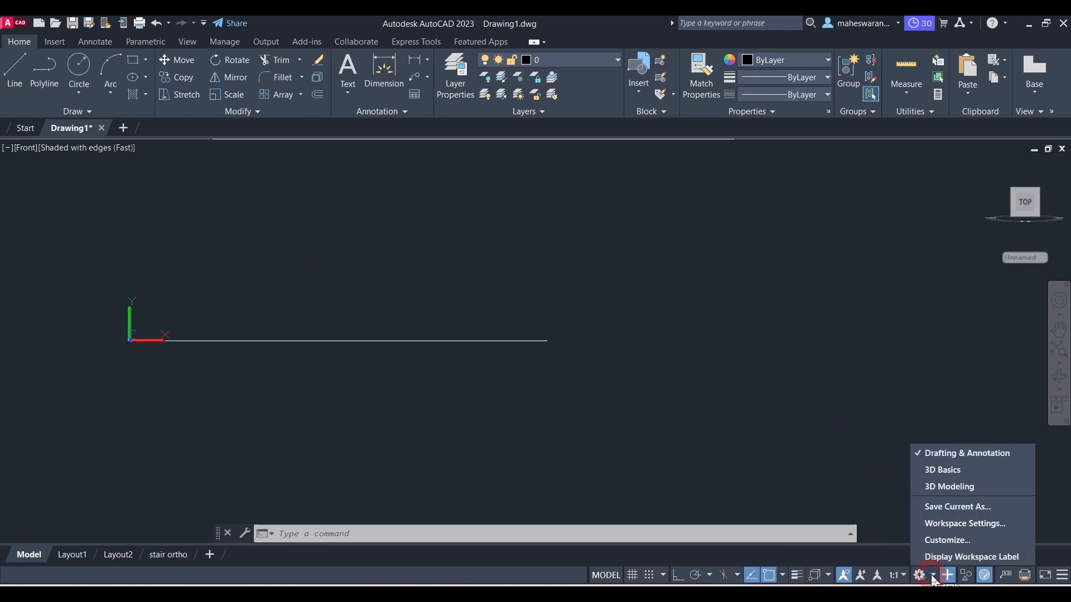
{"action": "left_click", "coordinate": [943, 487]}
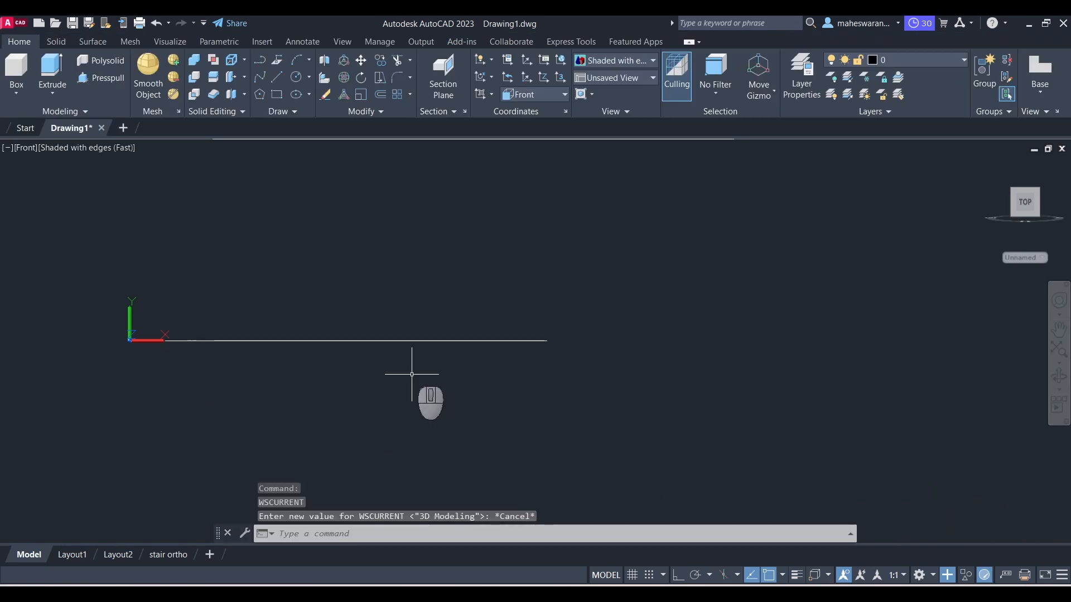
Step: Align the UCS with the current Front view
{"action": "scroll", "coordinate": [442, 402], "scroll_direction": "down", "scroll_amount": 2}
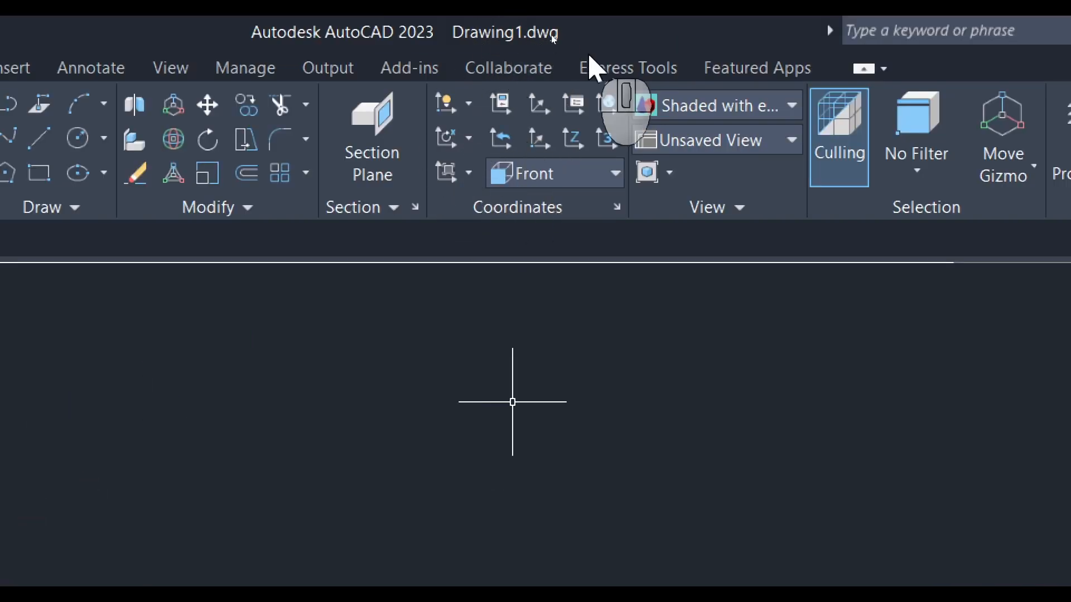
{"action": "left_click", "coordinate": [469, 173]}
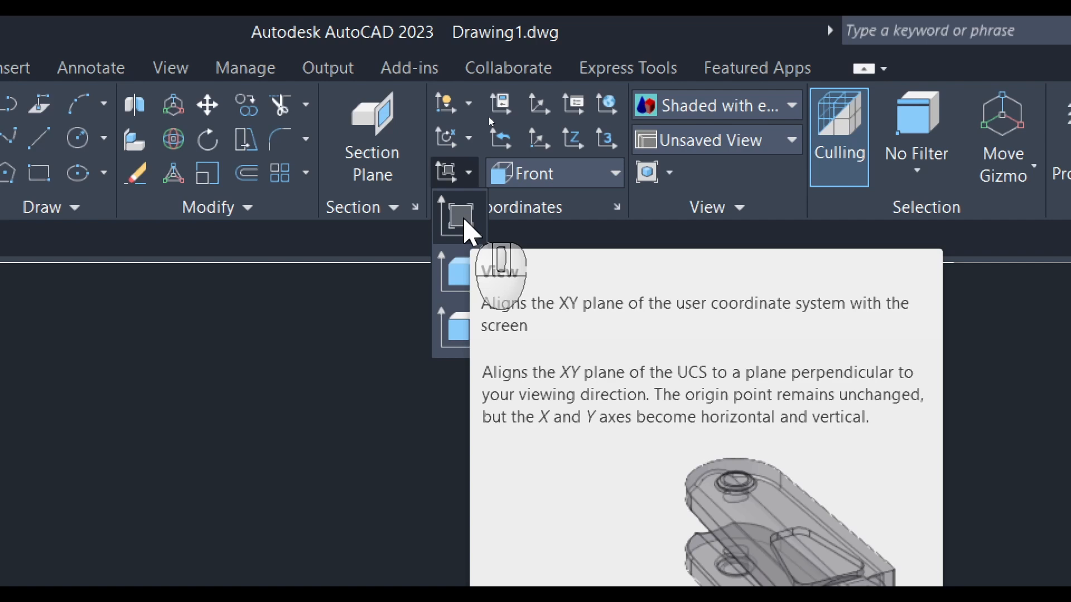
{"action": "left_click", "coordinate": [466, 226]}
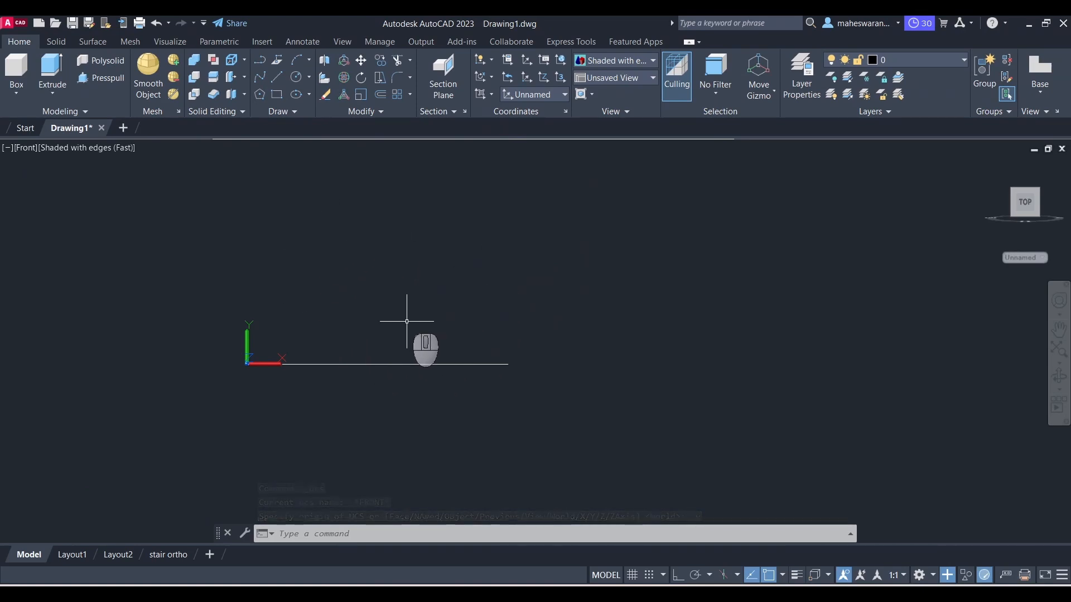
Step: Draw a rectangle in the front plane above the origin
{"action": "left_click", "coordinate": [274, 94]}
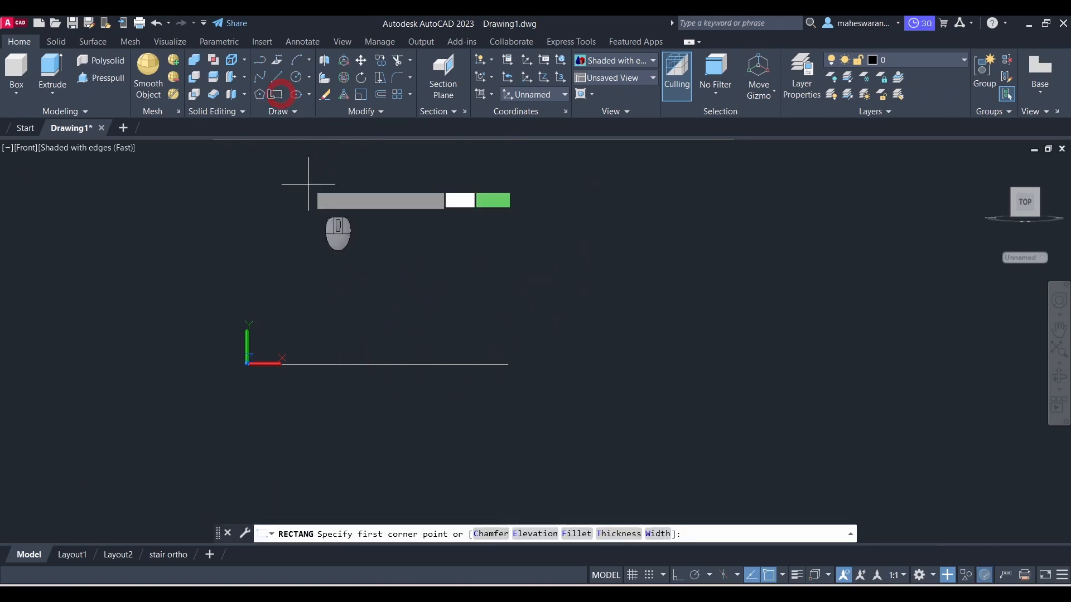
{"action": "left_click", "coordinate": [313, 275]}
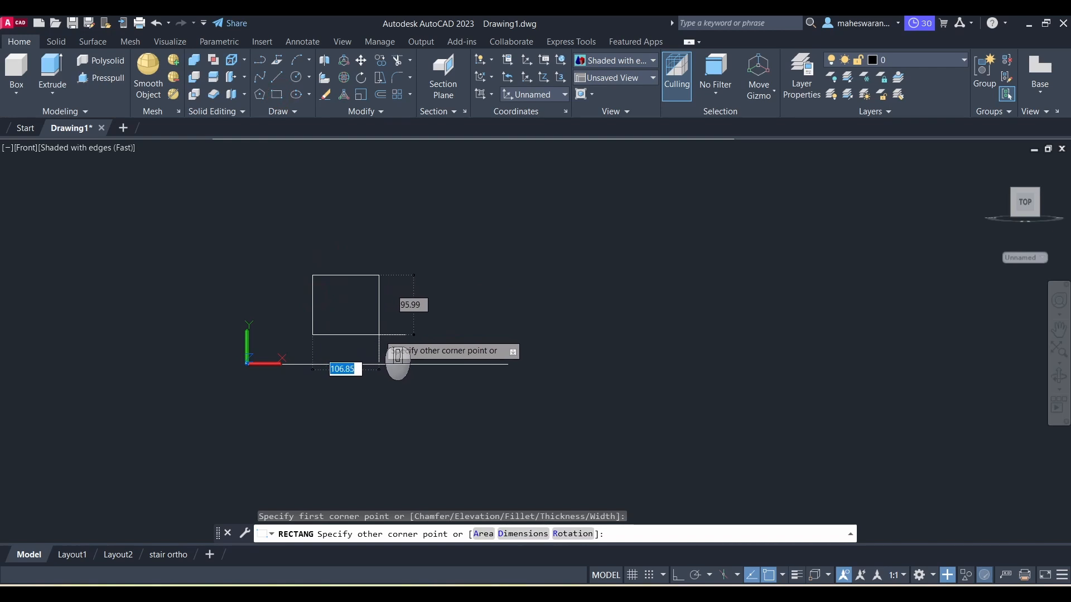
{"action": "left_click", "coordinate": [379, 335]}
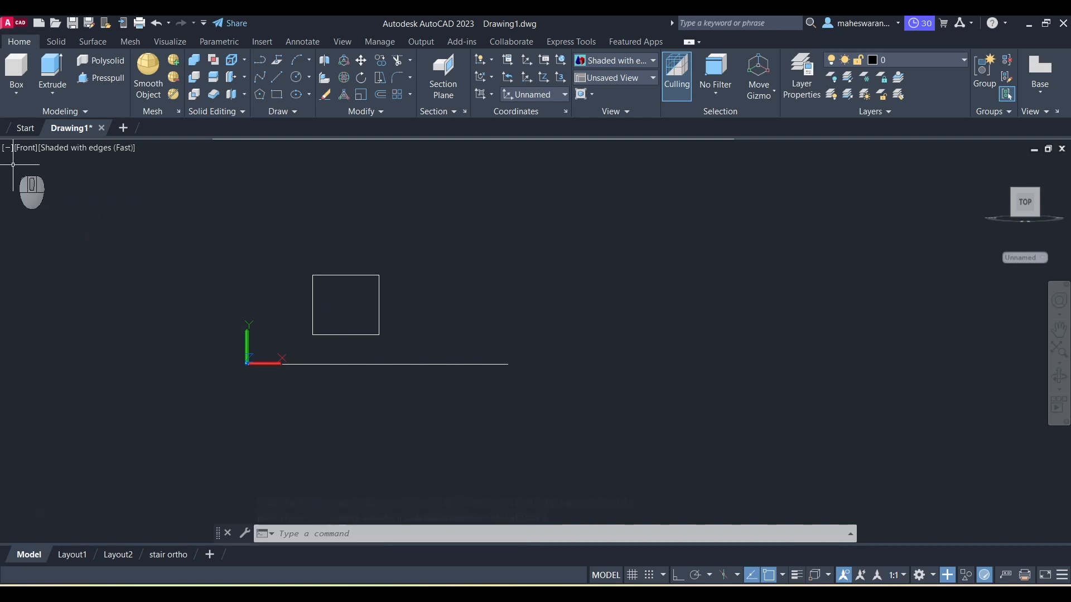
Step: Switch to the Top view and align the UCS with it
{"action": "left_click", "coordinate": [28, 151]}
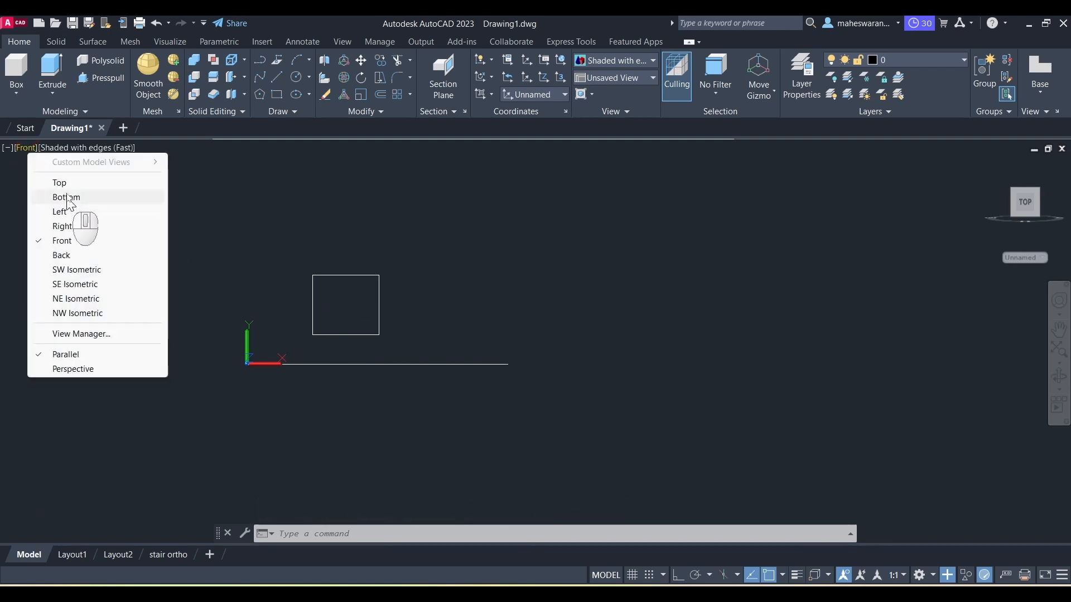
{"action": "left_click", "coordinate": [63, 182]}
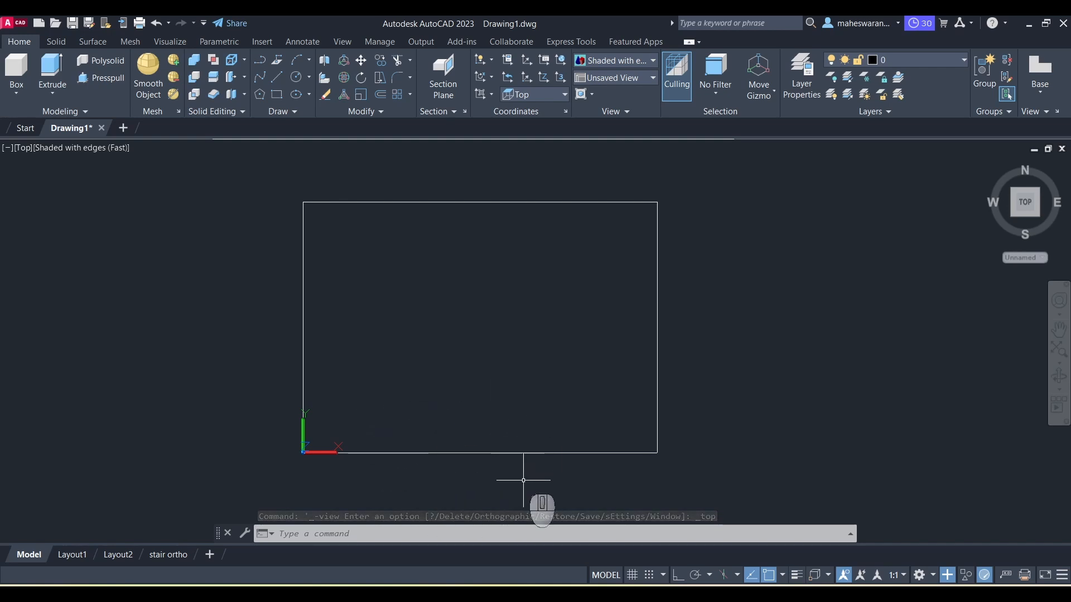
{"action": "left_click", "coordinate": [493, 94]}
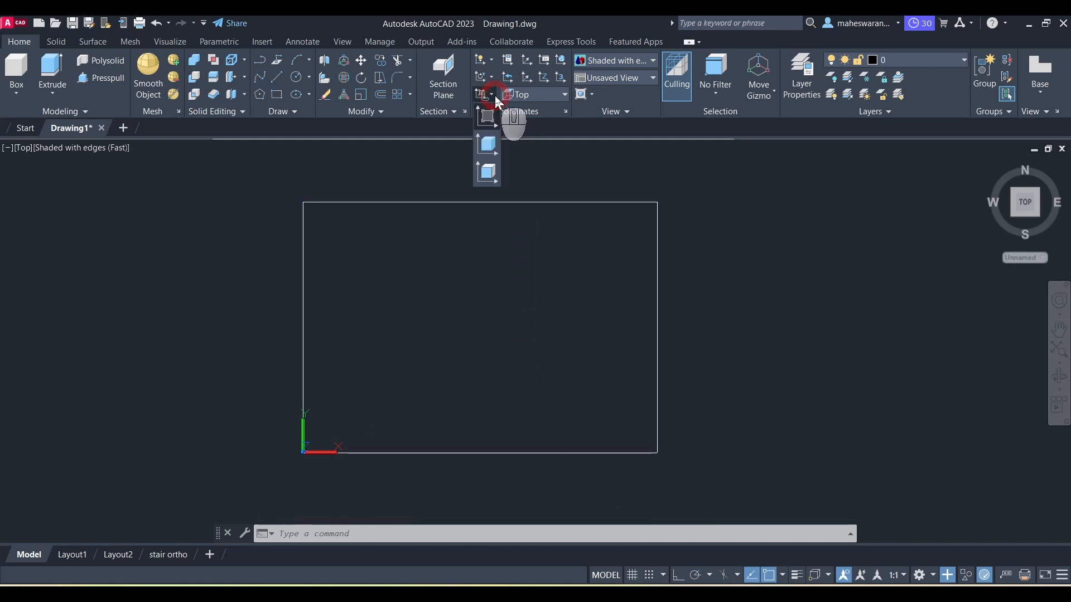
{"action": "left_click", "coordinate": [490, 116]}
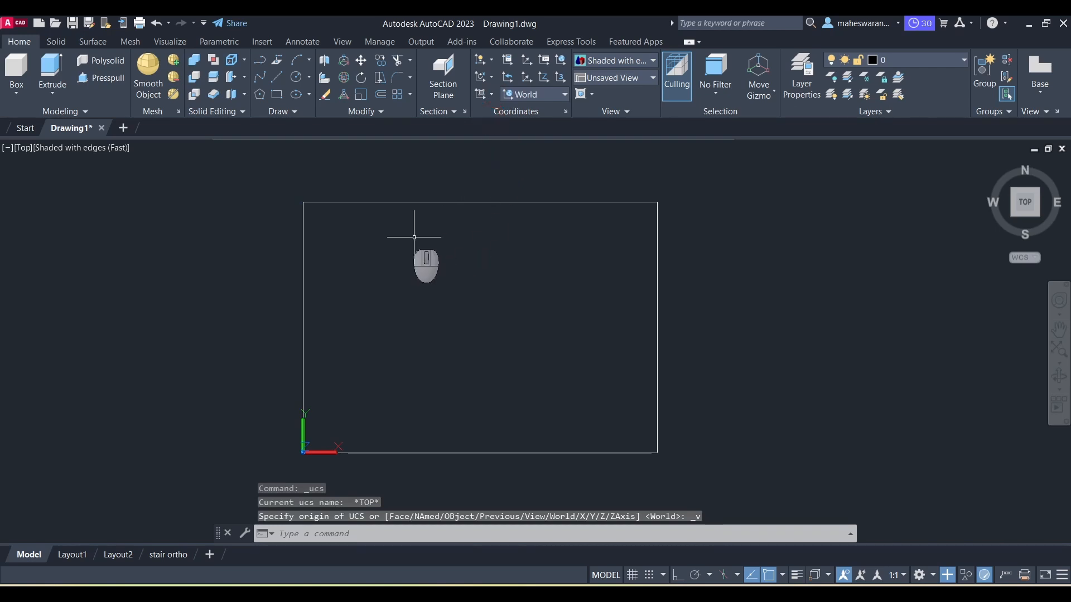
Step: Draw a rectangle in the top plane inside the drawing area
{"action": "left_click", "coordinate": [276, 94]}
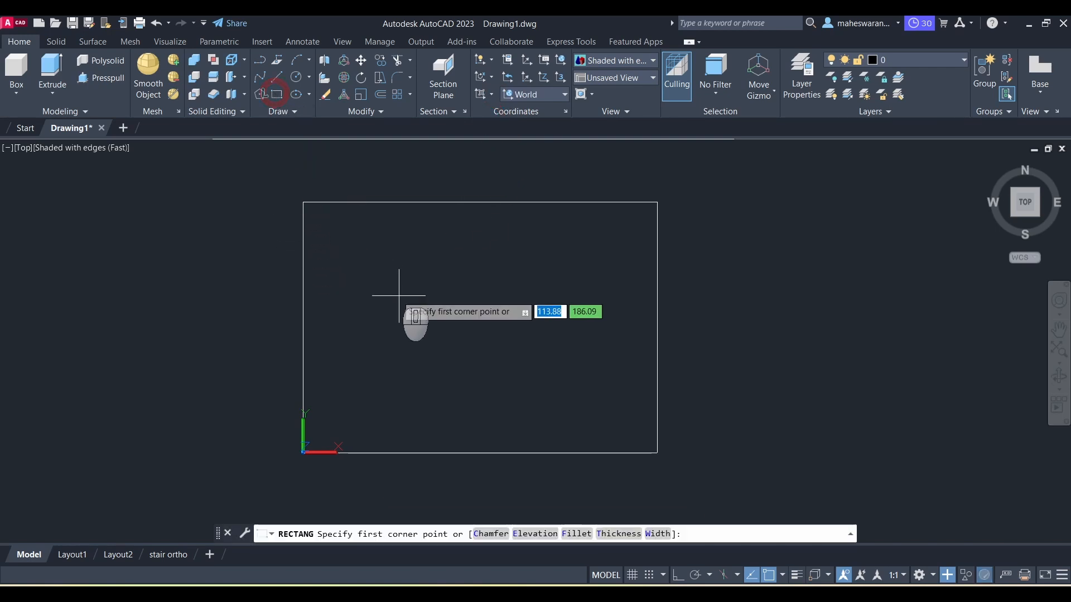
{"action": "left_click", "coordinate": [374, 272]}
{"action": "left_click", "coordinate": [523, 349]}
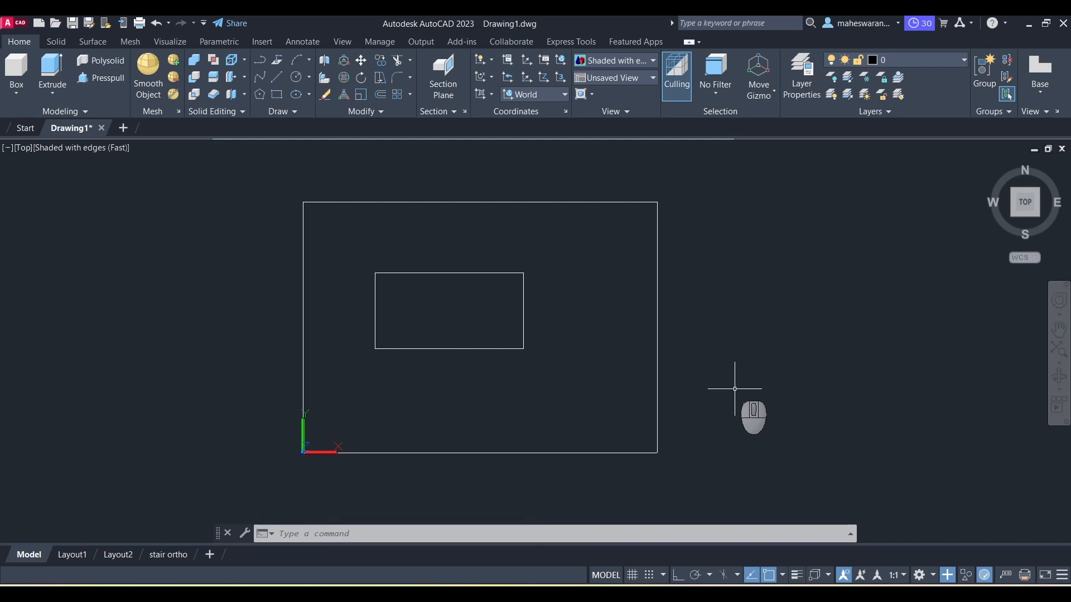
Step: Switch to the SE Isometric view and erase both drawn rectangles
{"action": "left_click", "coordinate": [24, 148]}
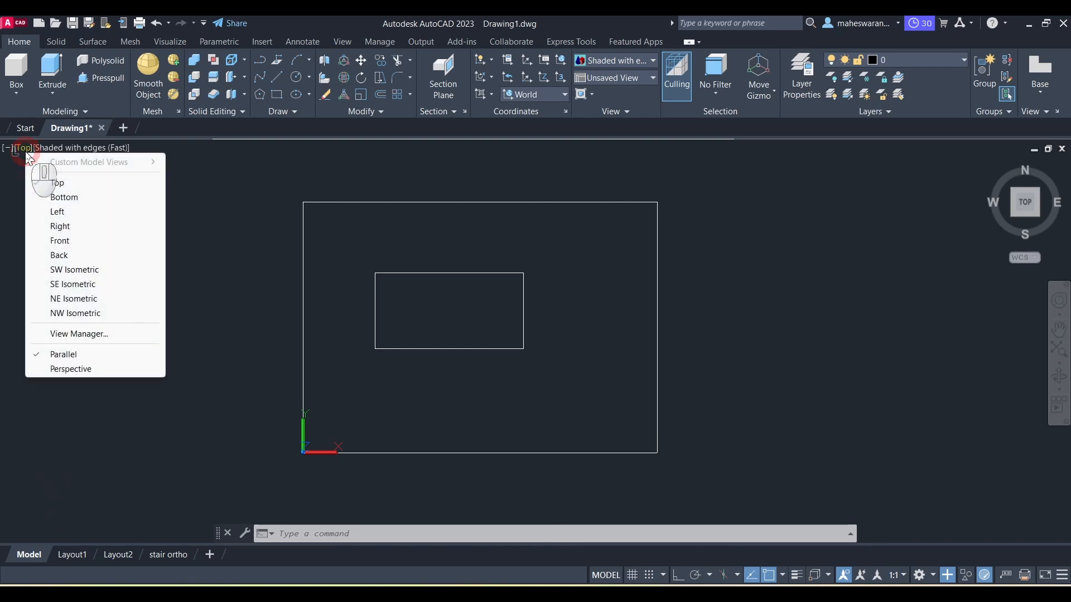
{"action": "left_click", "coordinate": [73, 286]}
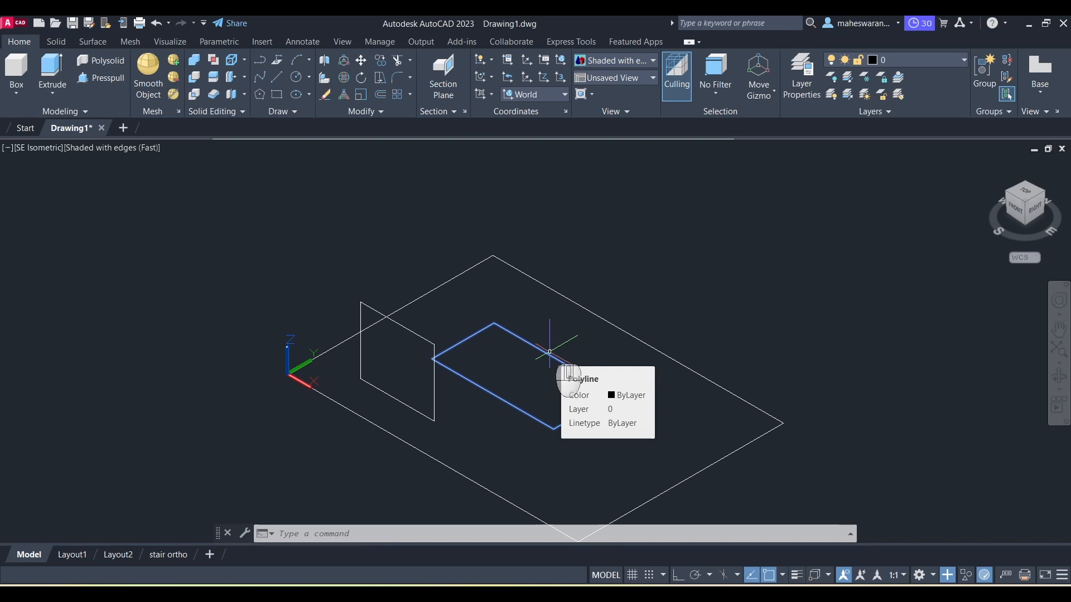
{"action": "key", "text": "Delete"}
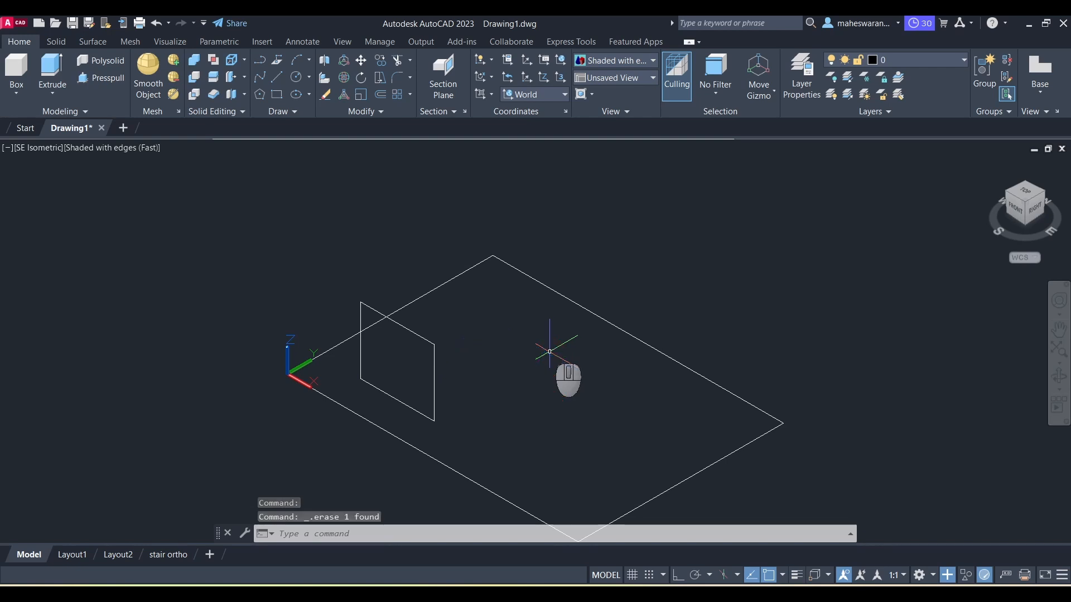
{"action": "left_click", "coordinate": [433, 341]}
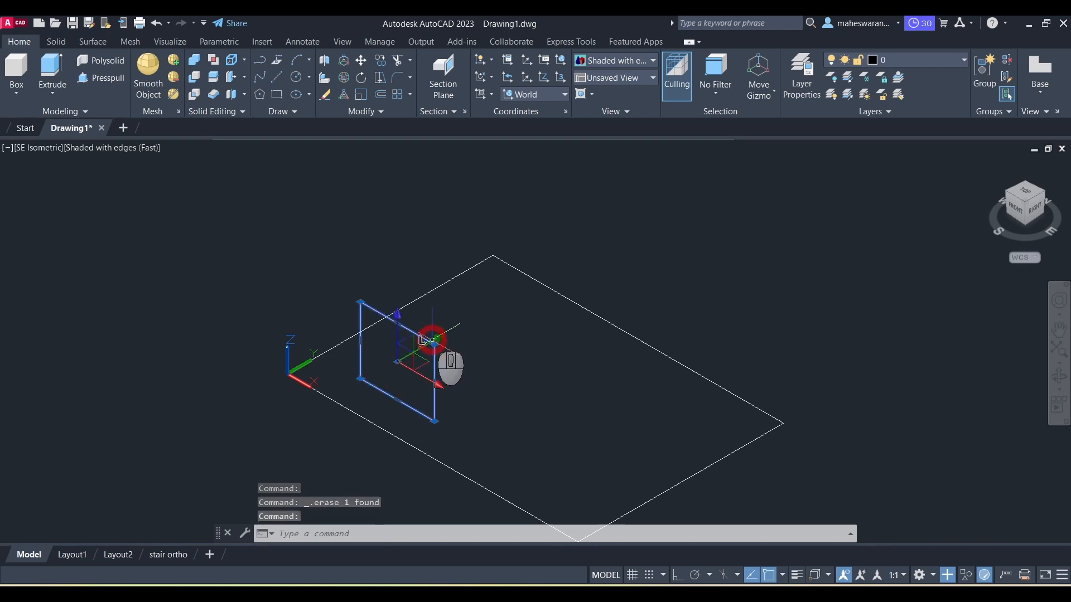
{"action": "key", "text": "Delete"}
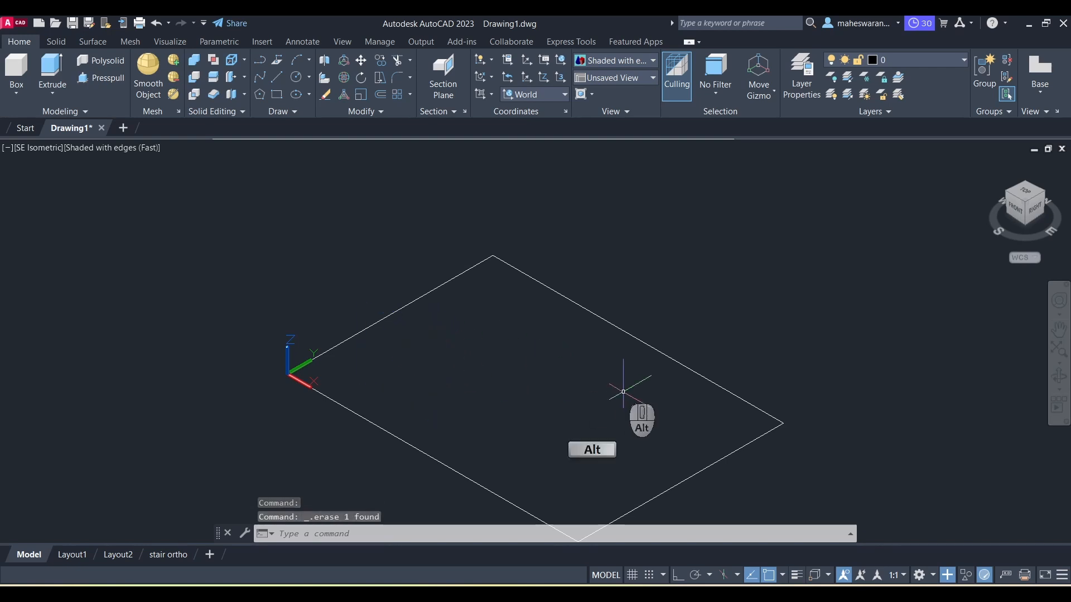
Step: Check the reference drawing in the PDF again
{"action": "key", "text": "alt+Tab"}
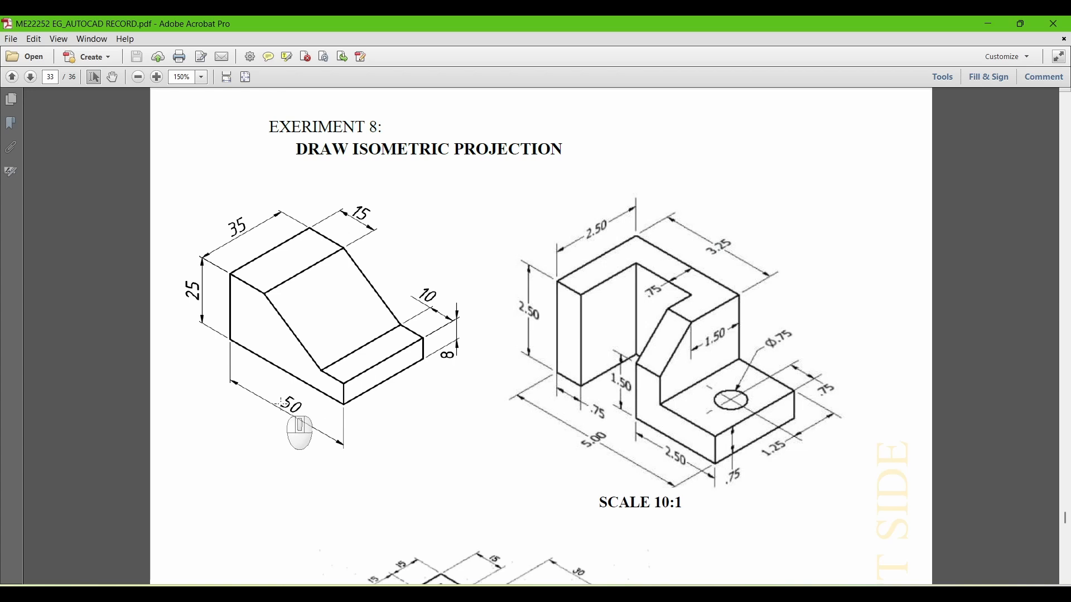
{"action": "key", "text": "alt+Tab"}
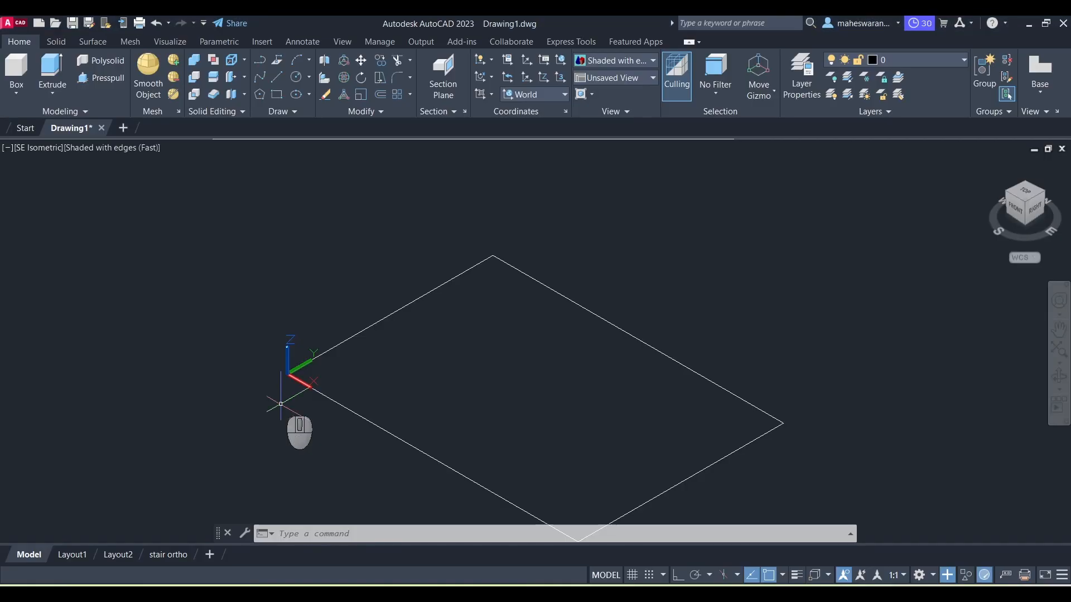
Step: Switch back to the Front view and align the UCS with the view
{"action": "left_click", "coordinate": [38, 150]}
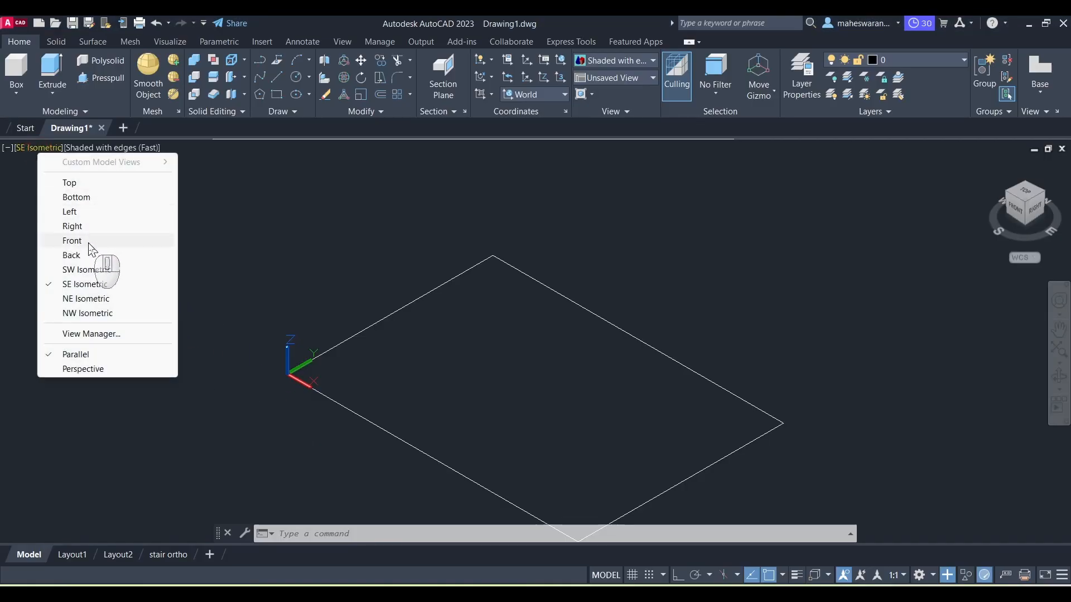
{"action": "left_click", "coordinate": [88, 242]}
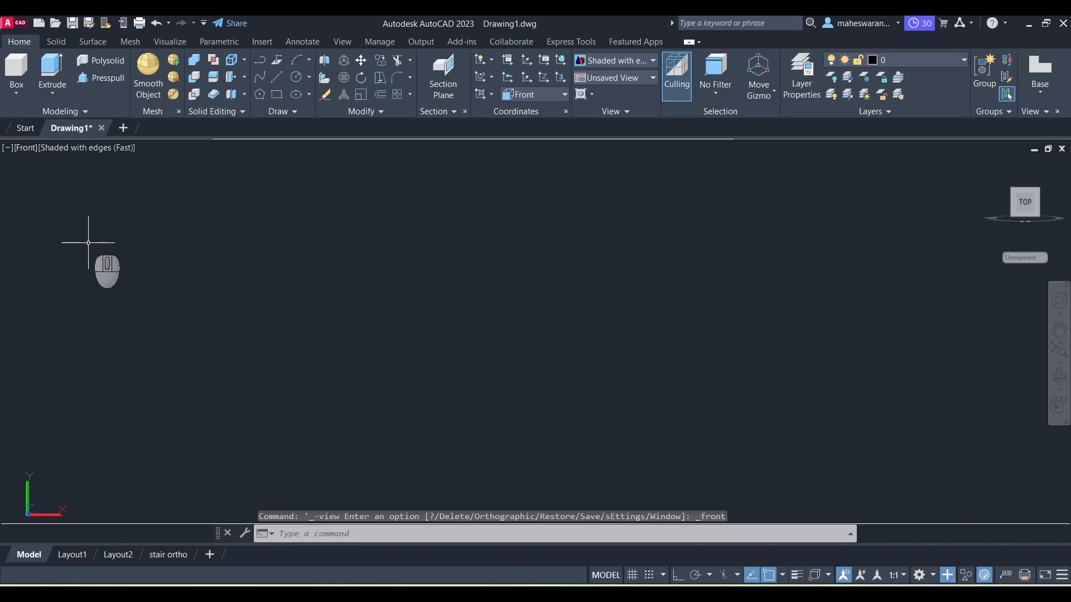
{"action": "left_click", "coordinate": [492, 95]}
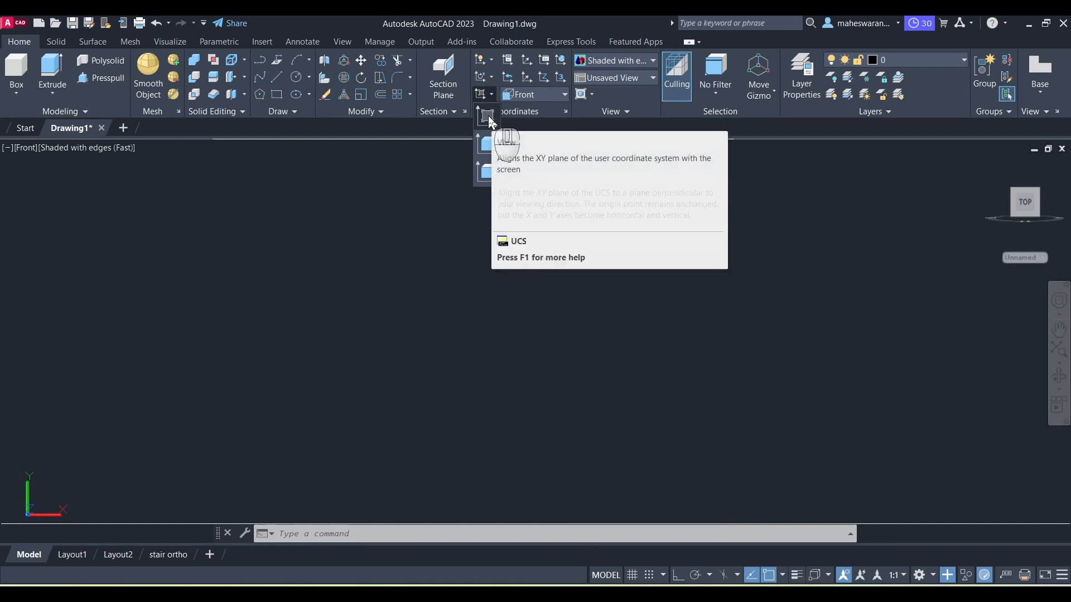
{"action": "left_click", "coordinate": [488, 119]}
Step: Start a line in the Front plane and, with Ortho on, draw a 25 mm vertical edge downward
{"action": "scroll", "coordinate": [426, 354], "scroll_direction": "up", "scroll_amount": 1}
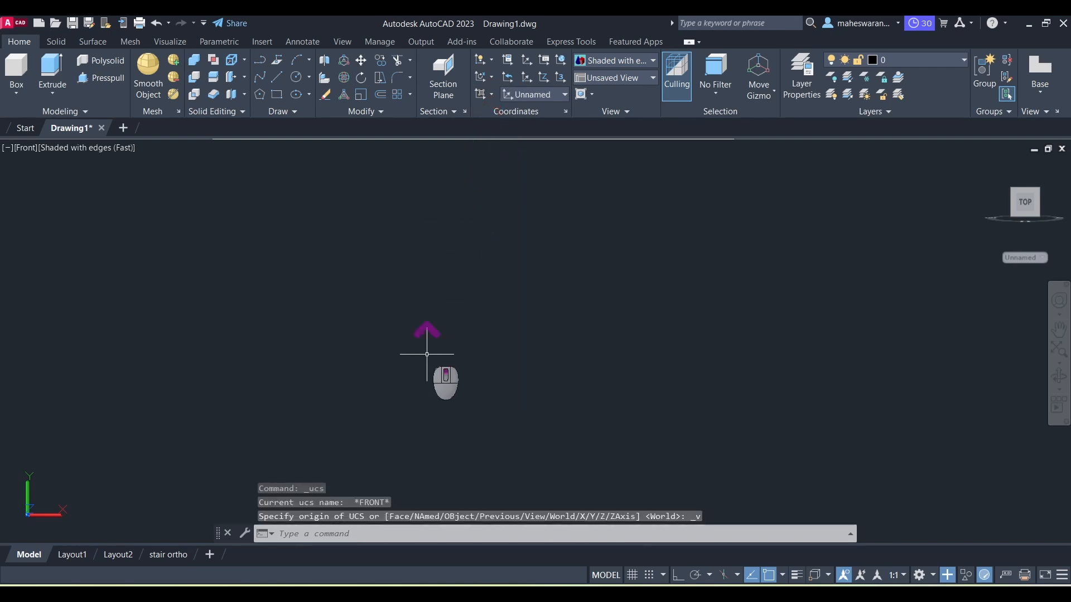
{"action": "scroll", "coordinate": [427, 354], "scroll_direction": "down", "scroll_amount": 1}
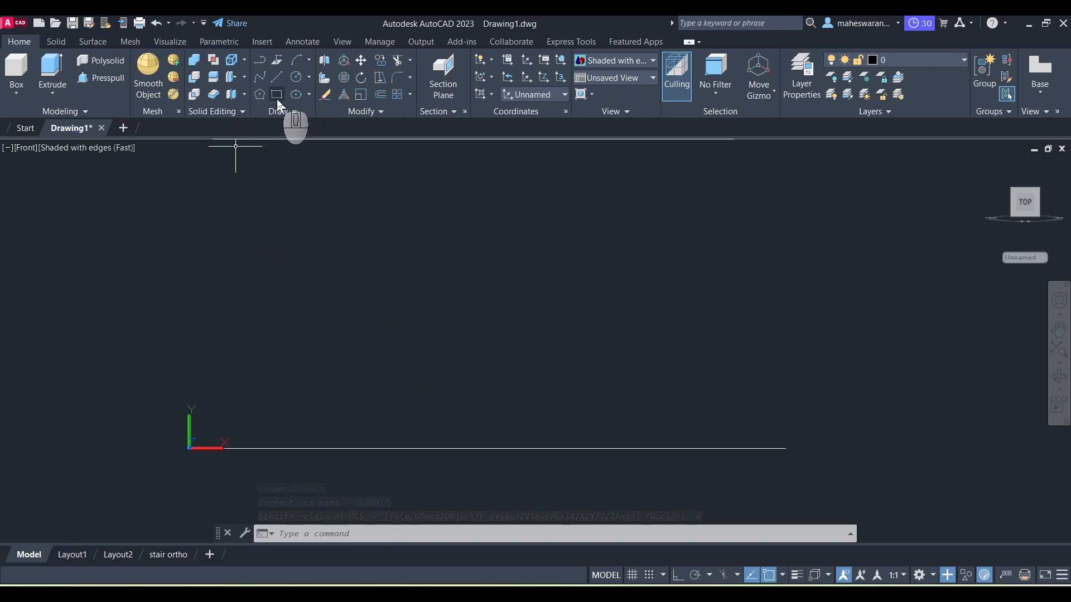
{"action": "left_click", "coordinate": [276, 77]}
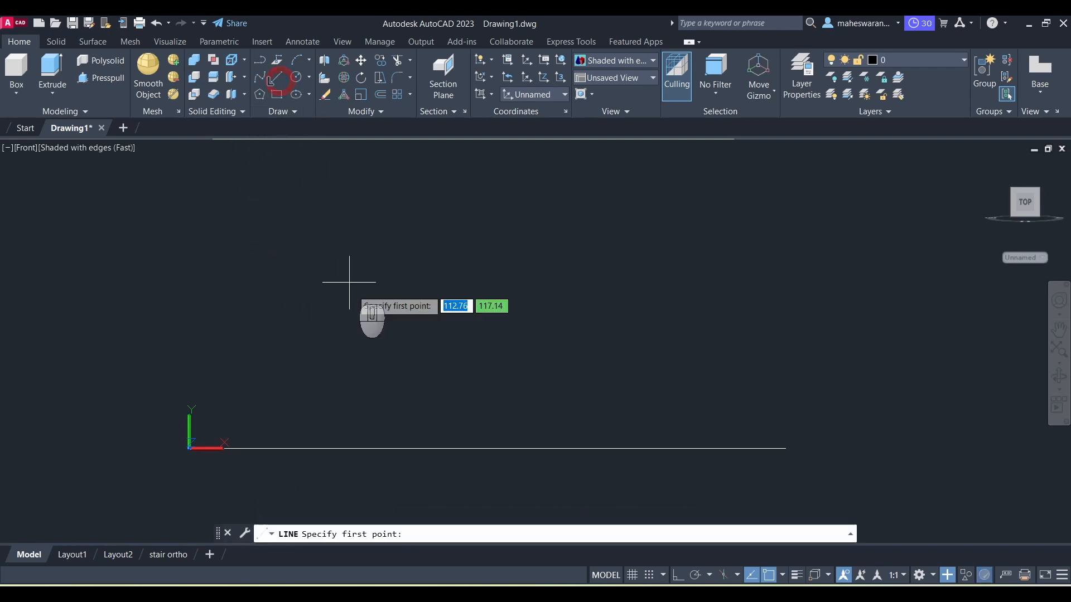
{"action": "left_click", "coordinate": [310, 260]}
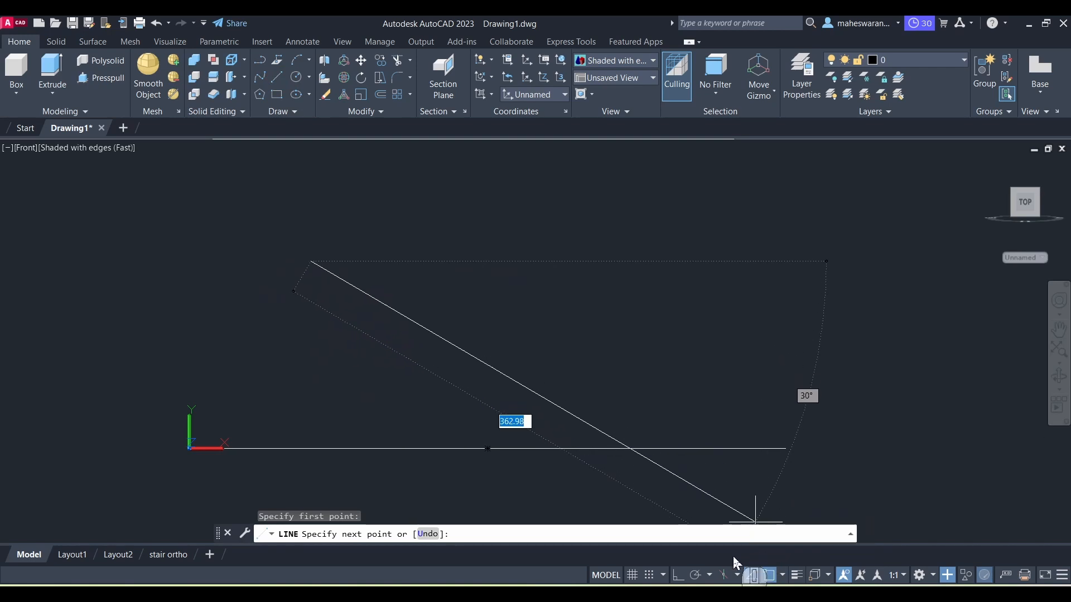
{"action": "left_click", "coordinate": [679, 577]}
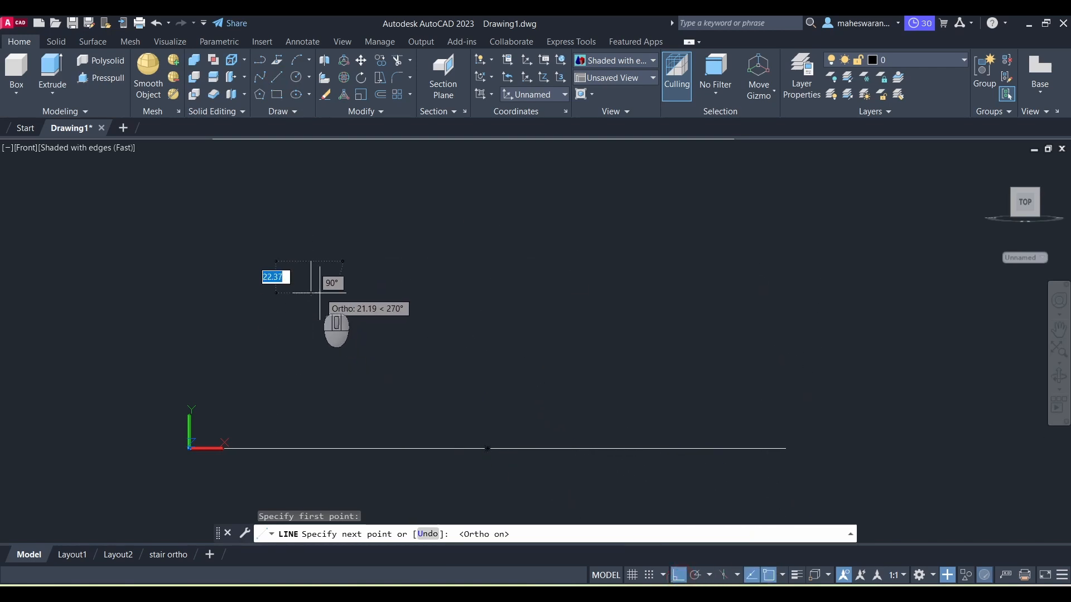
{"action": "key", "text": "alt+Tab"}
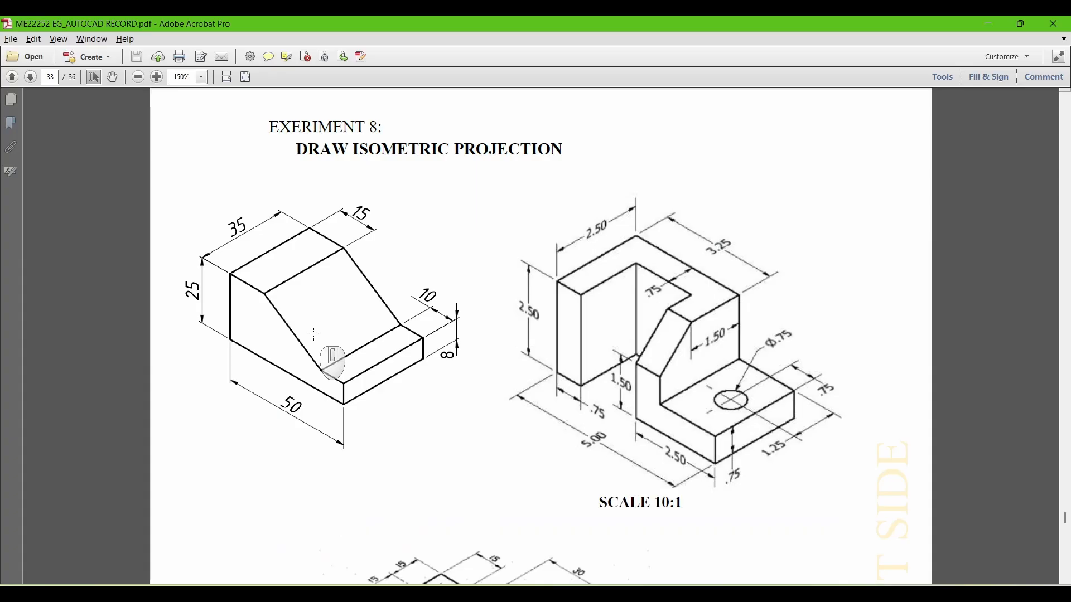
{"action": "key", "text": "alt+Tab"}
{"action": "type", "text": "25"}
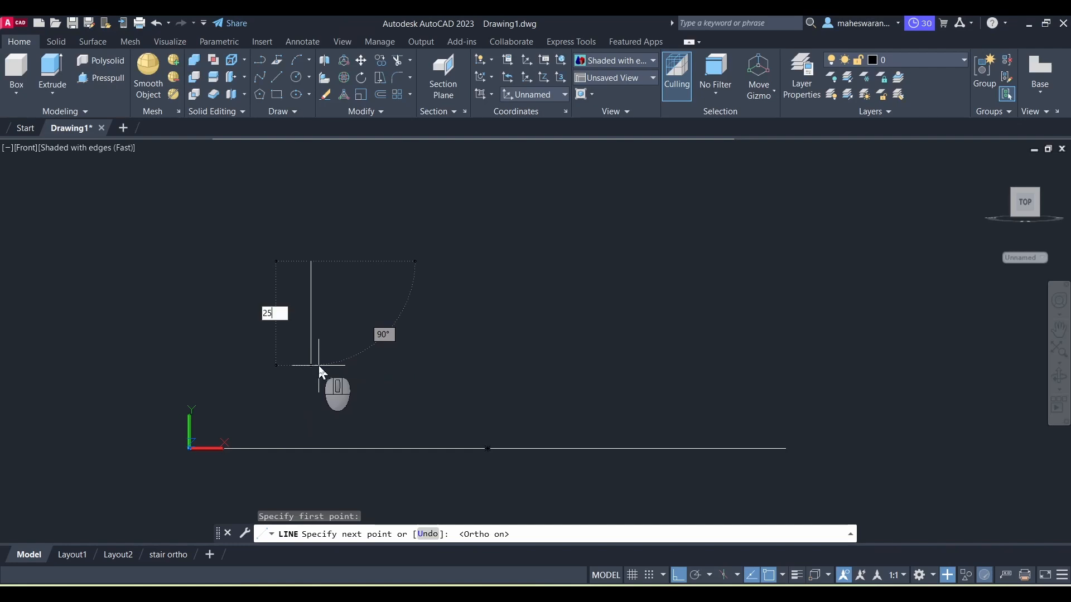
{"action": "key", "text": "Return"}
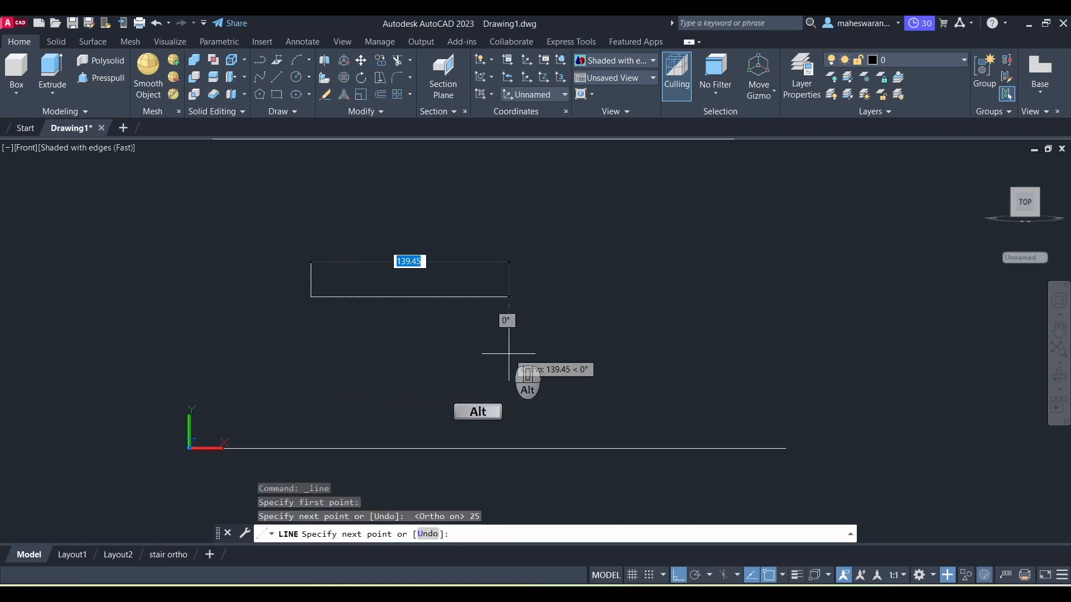
Step: Continue the line with a 50 mm horizontal bottom edge and an 8 mm vertical edge upward
{"action": "key", "text": "alt+Tab"}
{"action": "key", "text": "alt+Tab"}
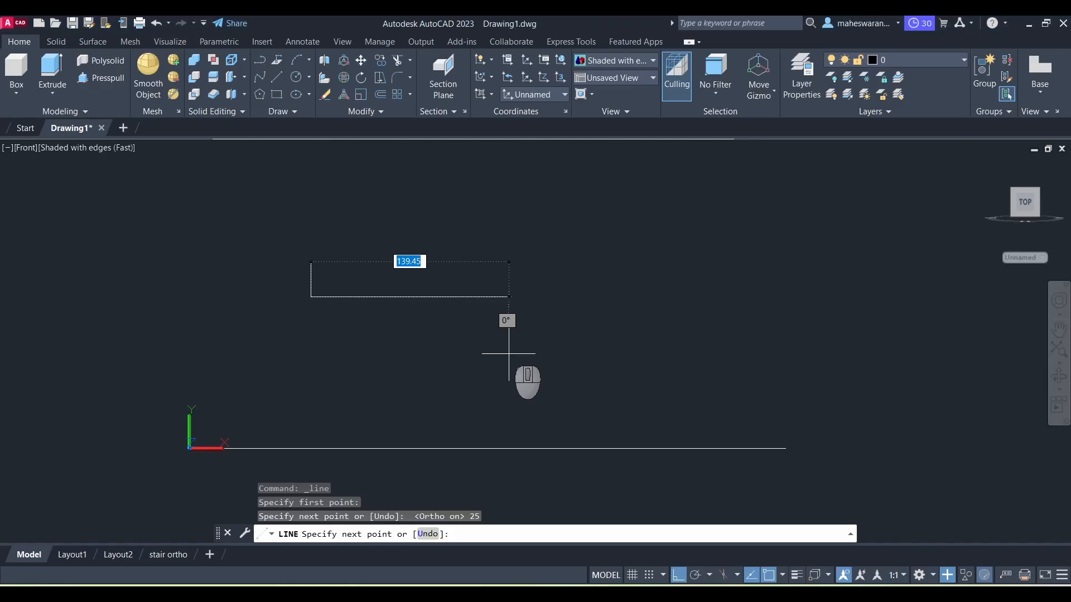
{"action": "type", "text": "50"}
{"action": "key", "text": "Return"}
{"action": "key", "text": "alt+Tab"}
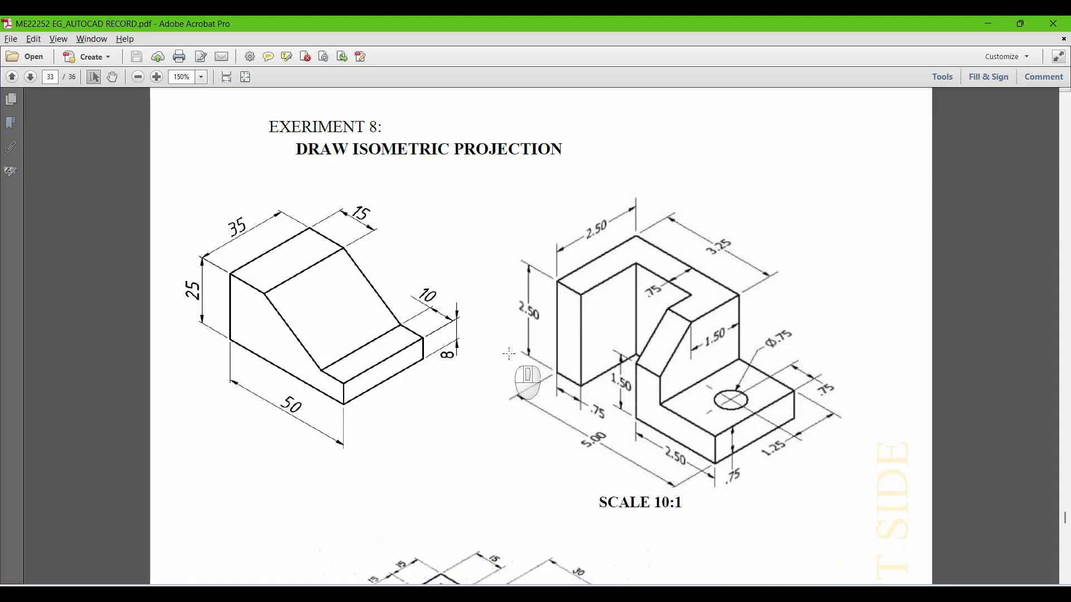
{"action": "key", "text": "alt+Tab"}
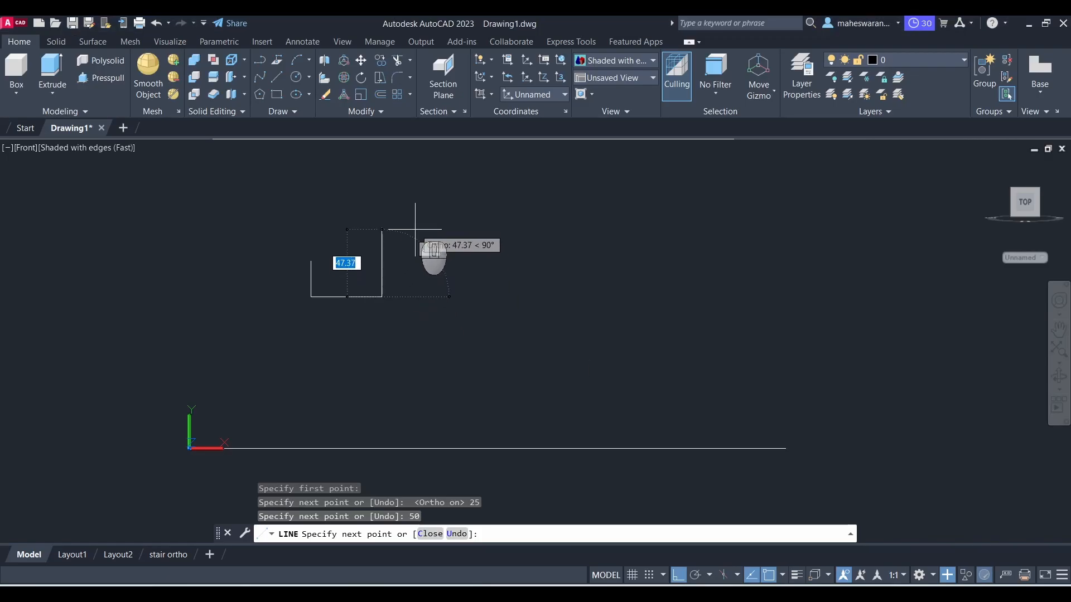
{"action": "type", "text": "8"}
{"action": "key", "text": "Return"}
Step: Add a 10 mm horizontal segment leftward to finish the step, then end the line command
{"action": "key", "text": "alt+Tab"}
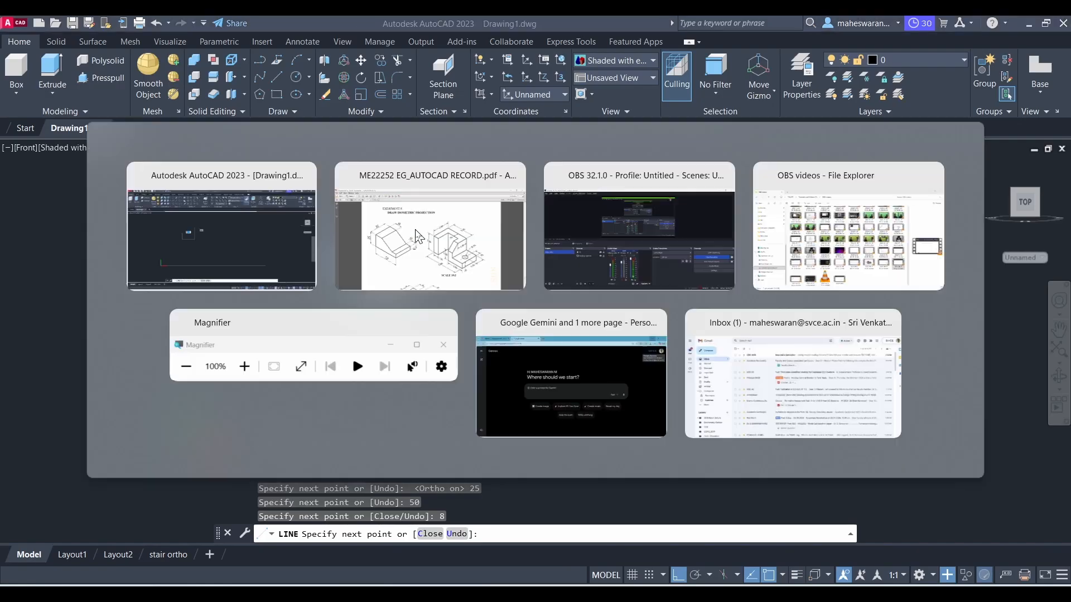
{"action": "key", "text": "alt+Tab"}
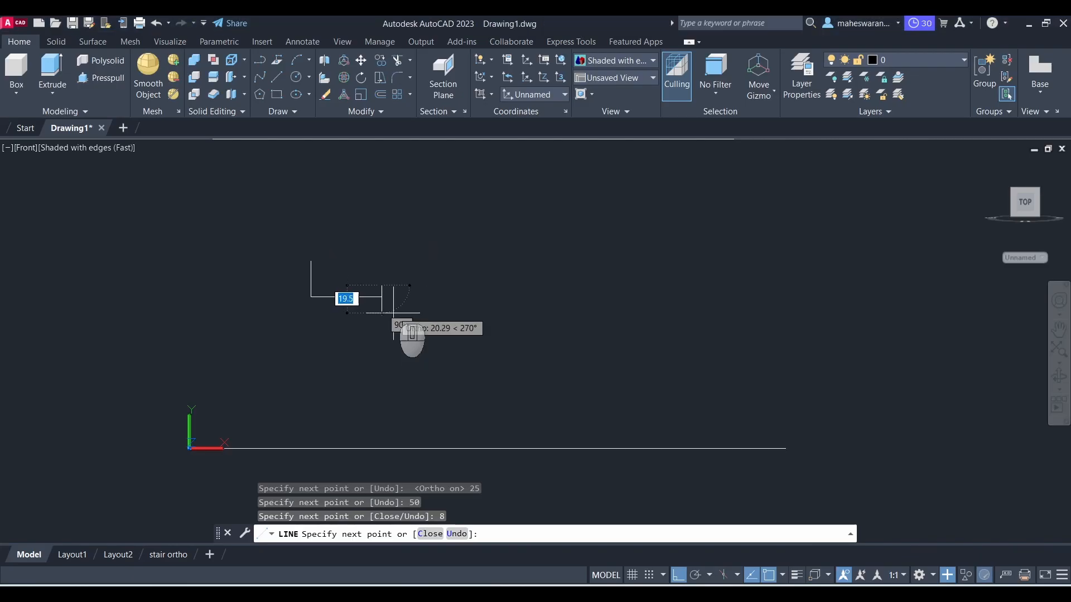
{"action": "type", "text": "10"}
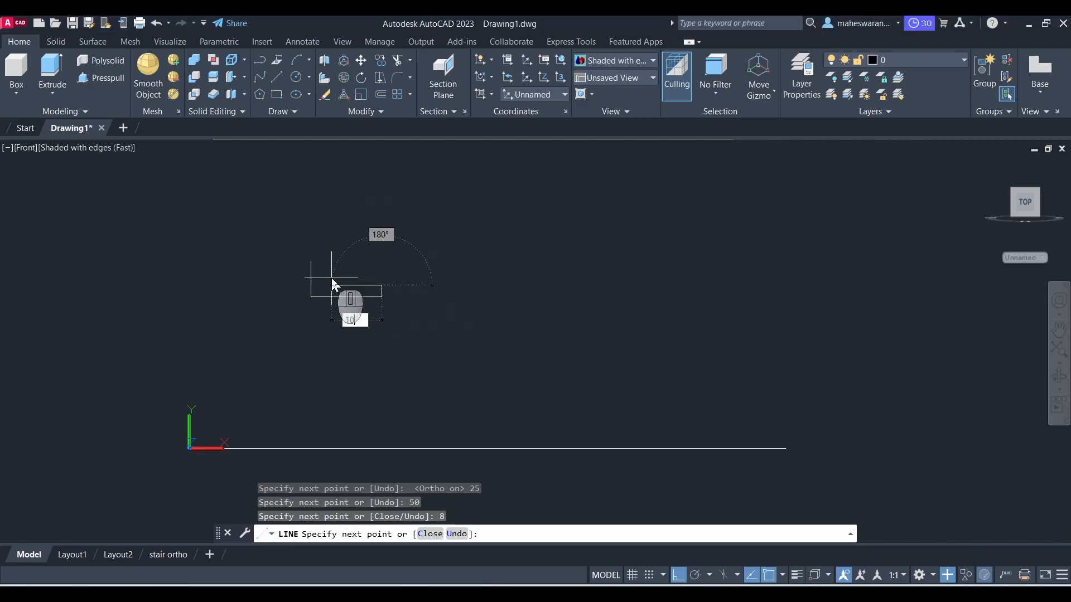
{"action": "key", "text": "Return"}
{"action": "key", "text": "Escape"}
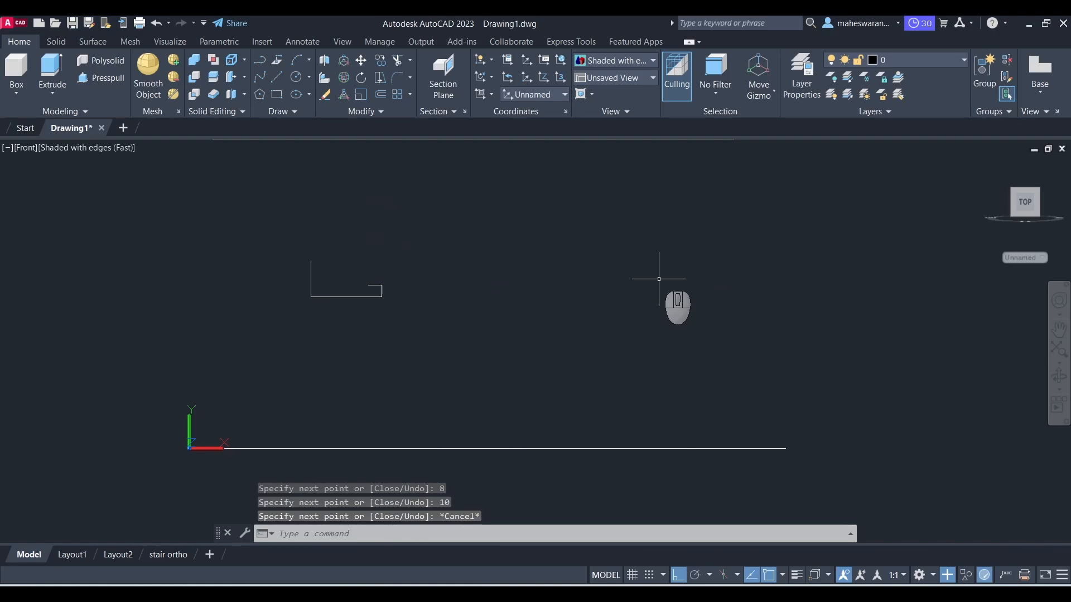
Step: Draw a 15 mm top edge from the top of the left edge, then the sloped line down to the step's end
{"action": "key", "text": "alt+Tab"}
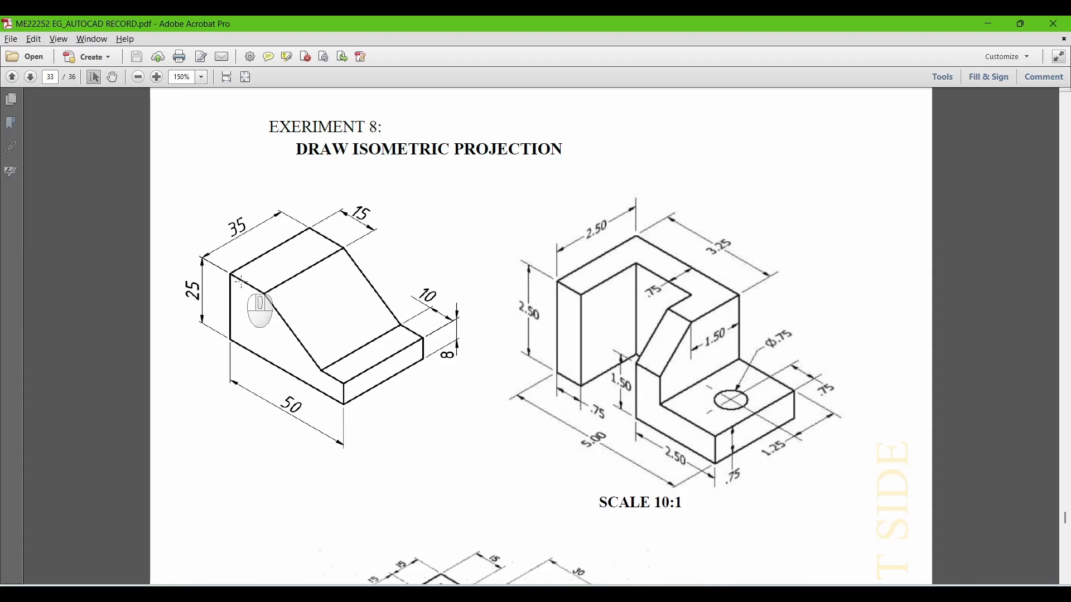
{"action": "key", "text": "alt+Tab"}
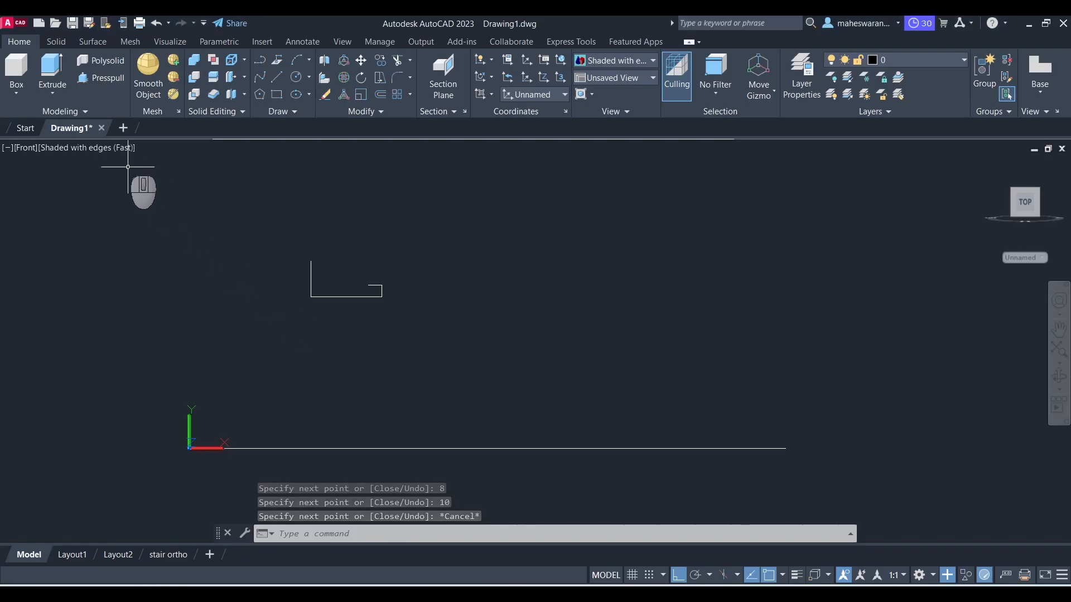
{"action": "left_click", "coordinate": [278, 79]}
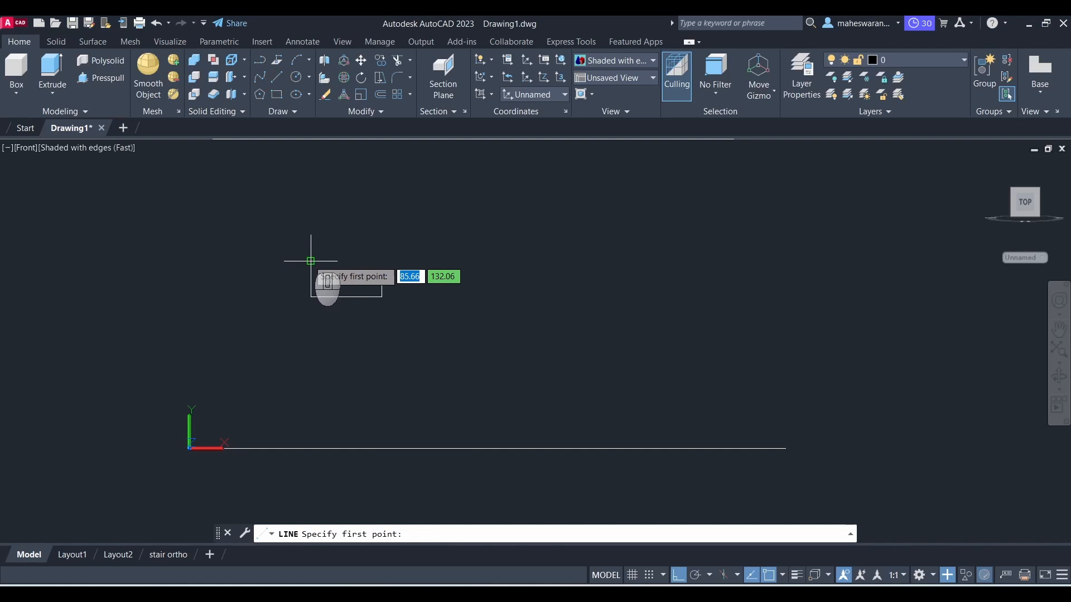
{"action": "scroll", "coordinate": [311, 261], "scroll_direction": "up", "scroll_amount": 5}
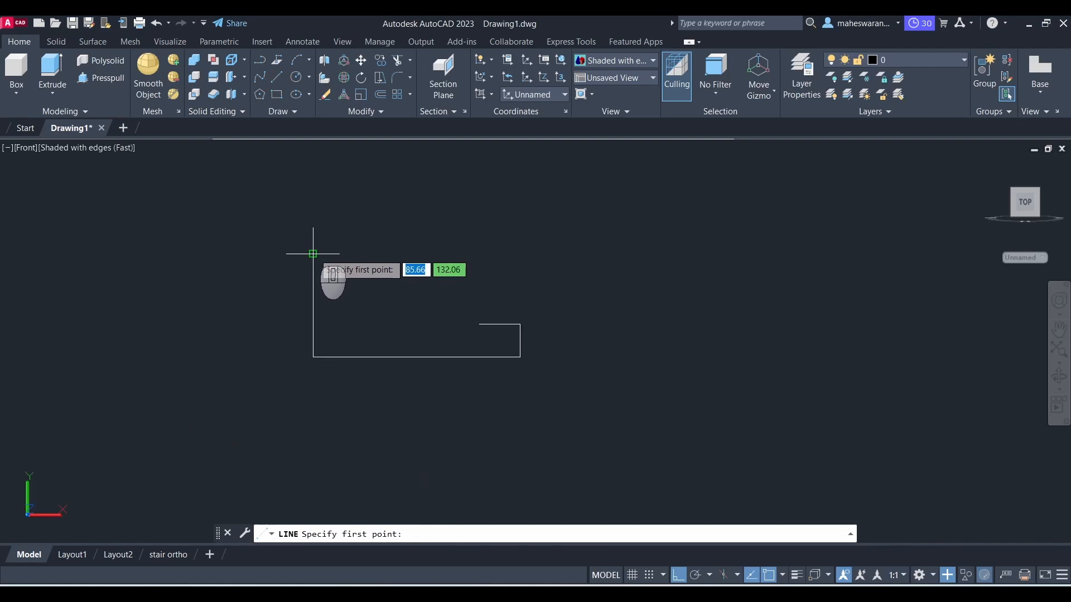
{"action": "scroll", "coordinate": [313, 254], "scroll_direction": "up", "scroll_amount": 3}
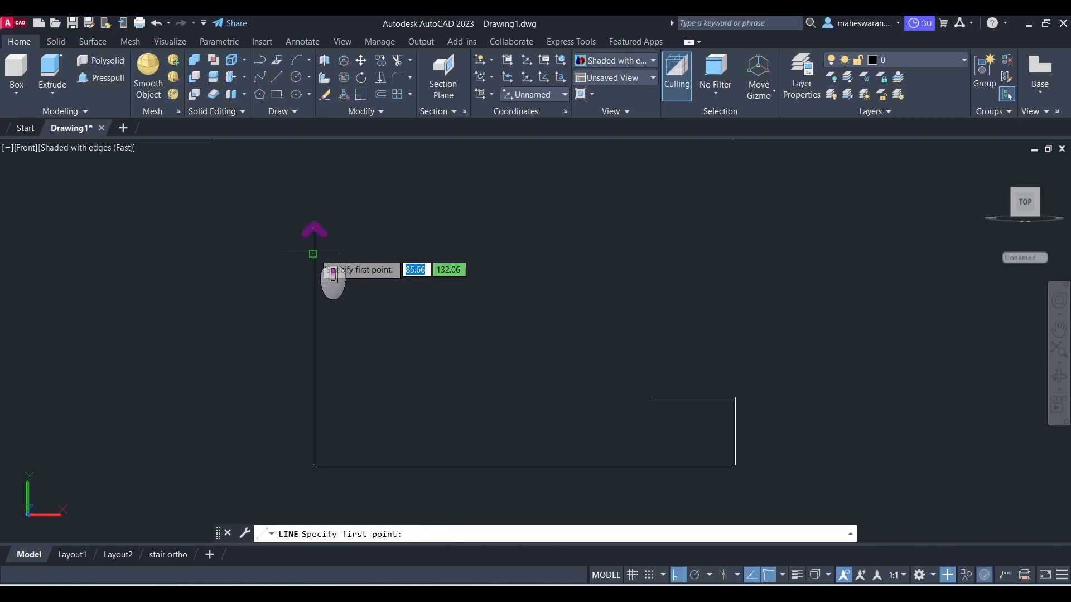
{"action": "left_click", "coordinate": [313, 253]}
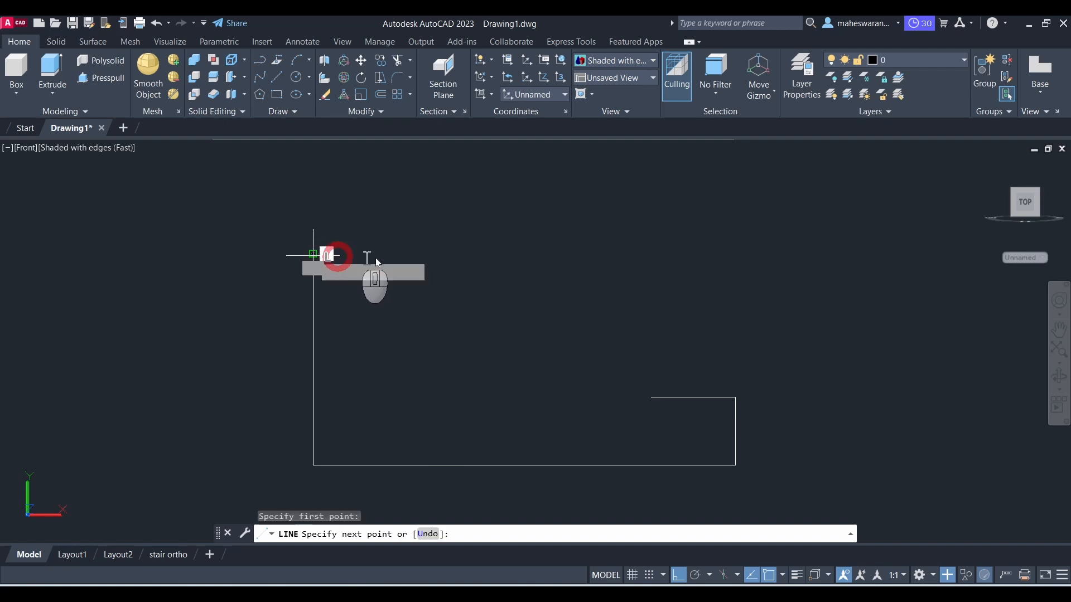
{"action": "type", "text": "15"}
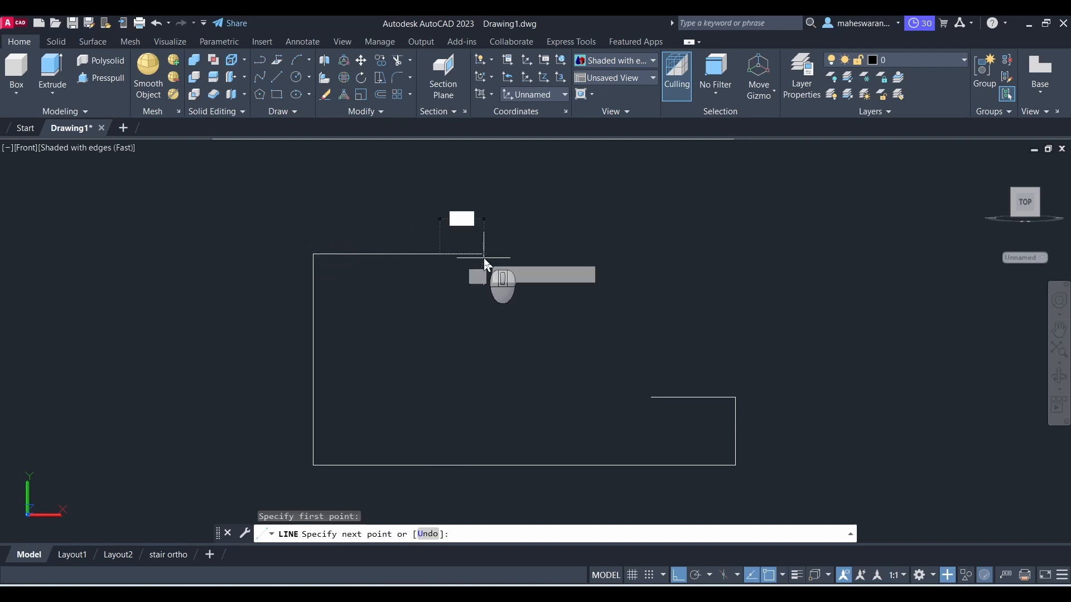
{"action": "key", "text": "Return"}
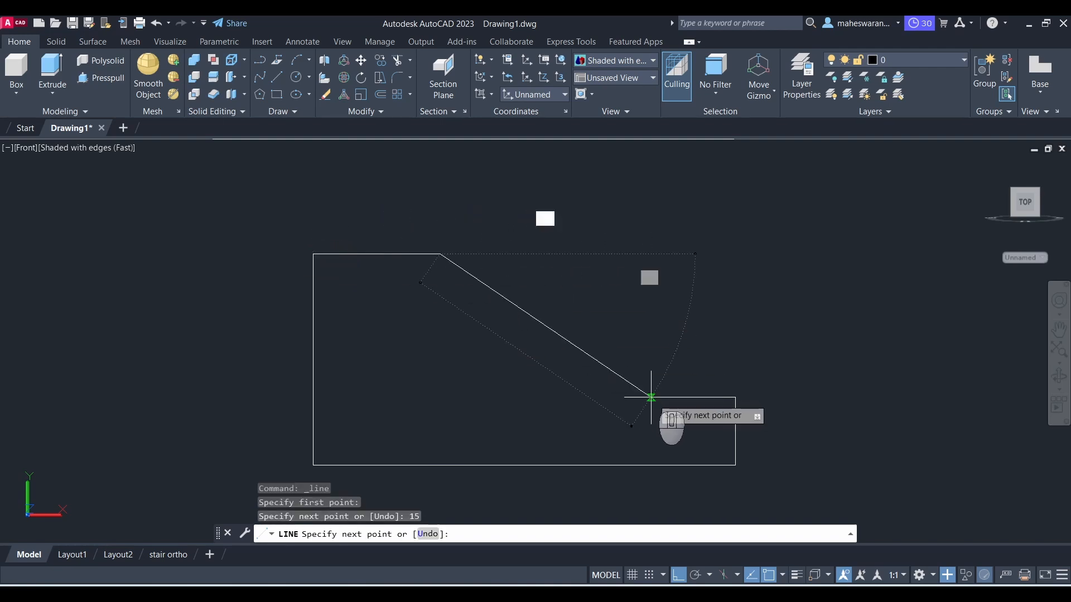
{"action": "scroll", "coordinate": [651, 398], "scroll_direction": "up", "scroll_amount": 5}
{"action": "left_click", "coordinate": [651, 397]}
{"action": "scroll", "coordinate": [706, 332], "scroll_direction": "down", "scroll_amount": 5}
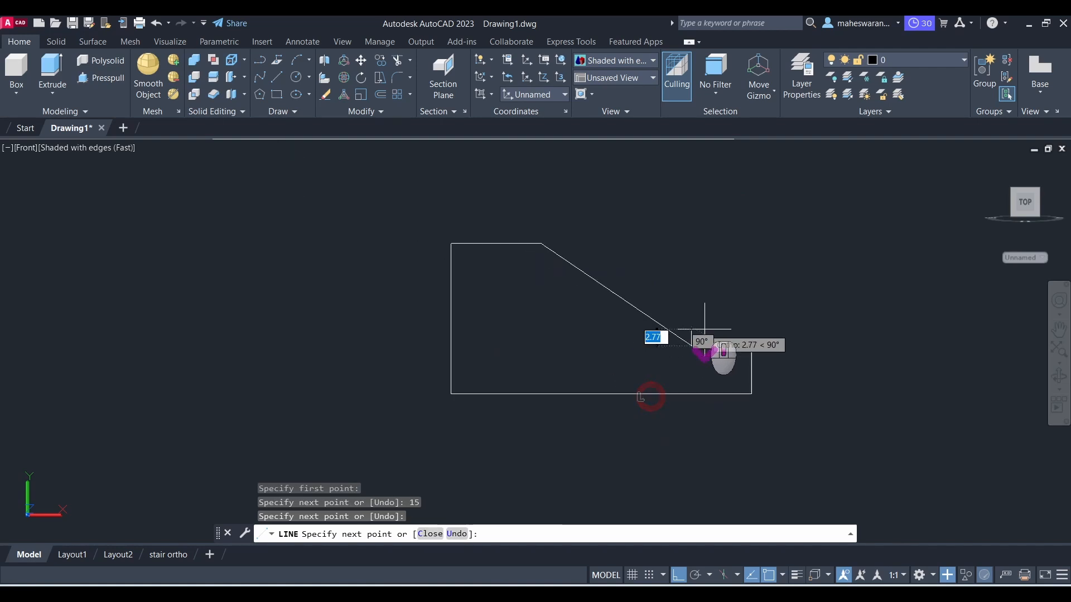
{"action": "key", "text": "Return"}
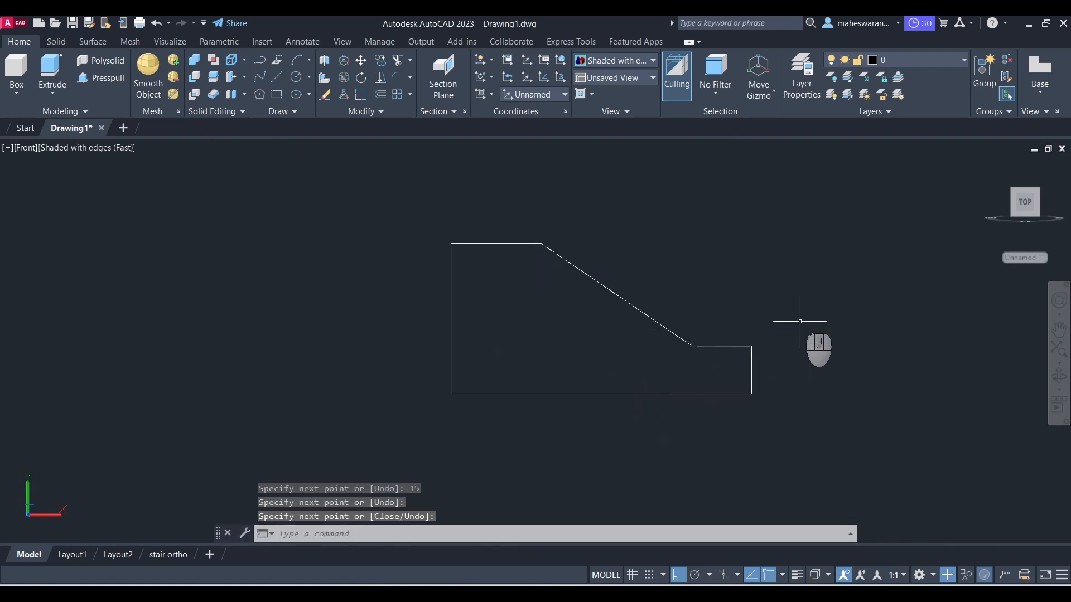
Step: Inspect the profile in the SE Isometric view, then return to the Front view
{"action": "scroll", "coordinate": [799, 321], "scroll_direction": "down", "scroll_amount": 3}
{"action": "scroll", "coordinate": [651, 373], "scroll_direction": "down", "scroll_amount": 3}
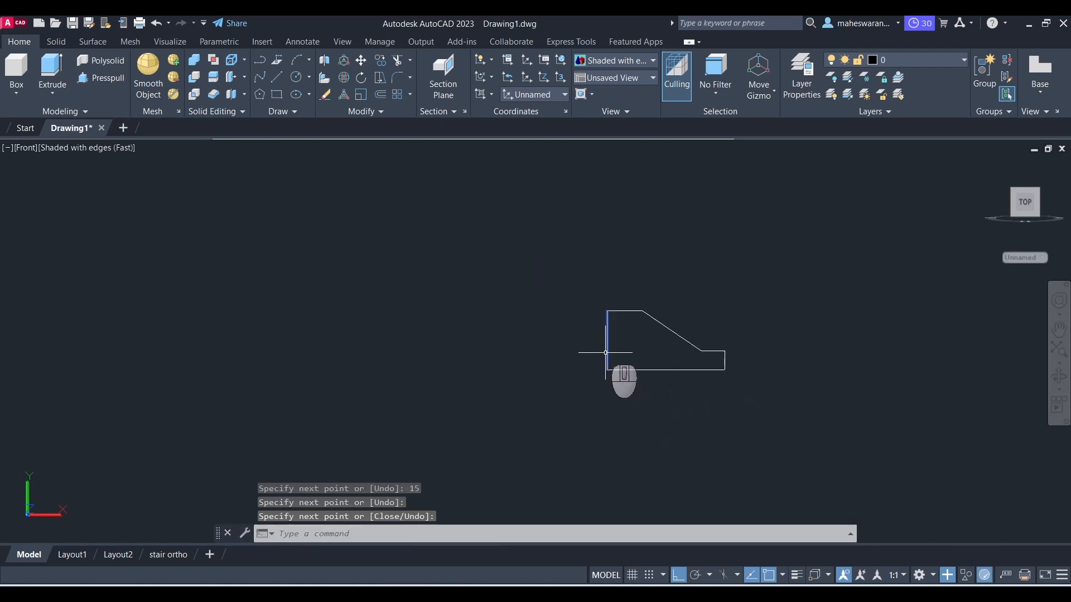
{"action": "scroll", "coordinate": [599, 365], "scroll_direction": "up", "scroll_amount": 2}
{"action": "scroll", "coordinate": [736, 366], "scroll_direction": "down", "scroll_amount": 2}
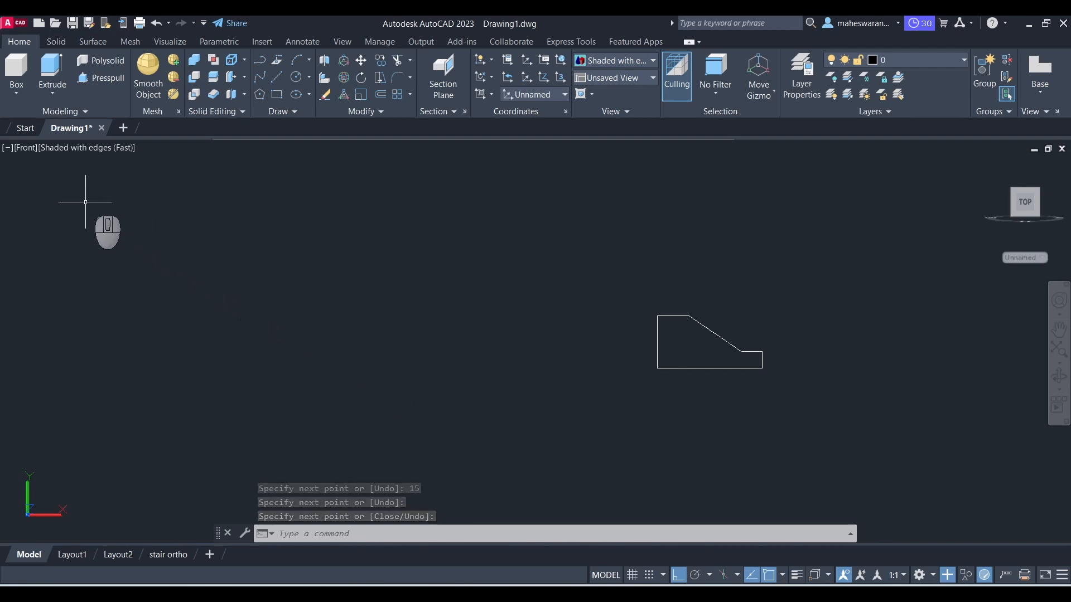
{"action": "left_click", "coordinate": [27, 158]}
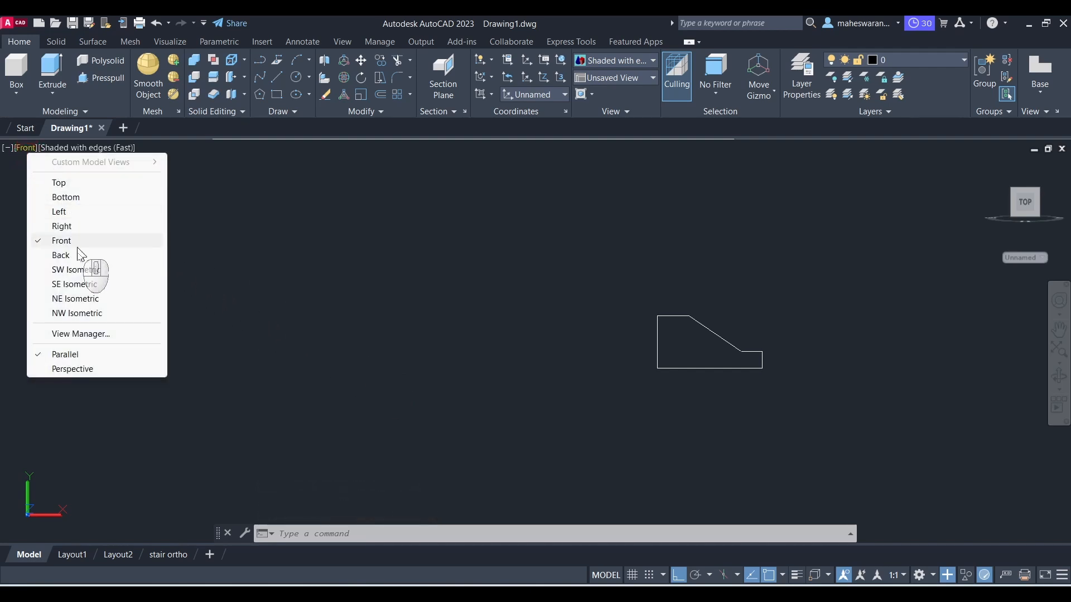
{"action": "left_click", "coordinate": [81, 287]}
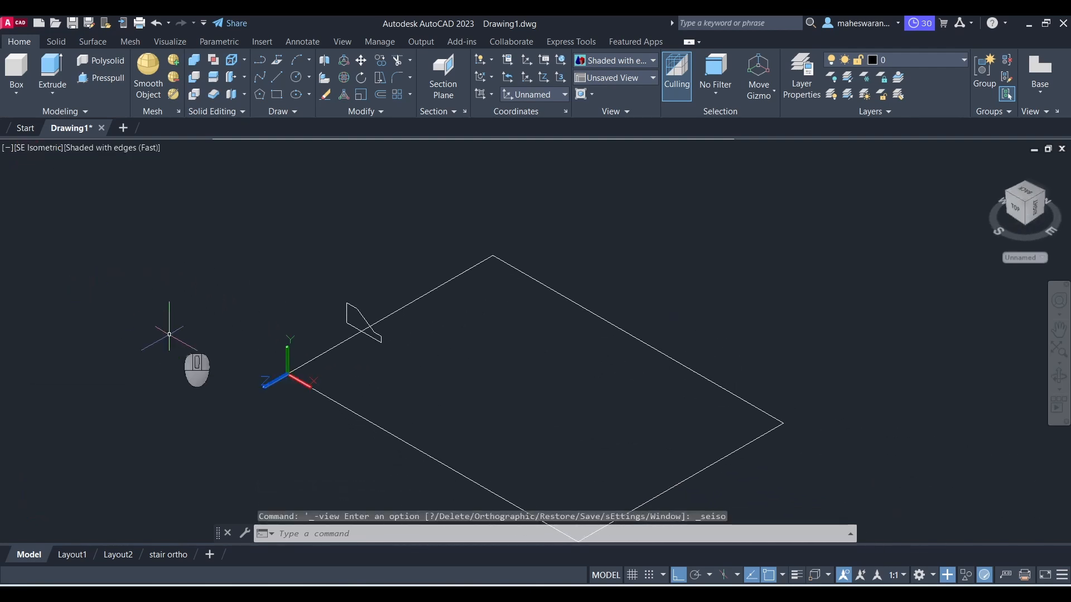
{"action": "scroll", "coordinate": [312, 334], "scroll_direction": "up", "scroll_amount": 2}
{"action": "scroll", "coordinate": [318, 339], "scroll_direction": "up", "scroll_amount": 2}
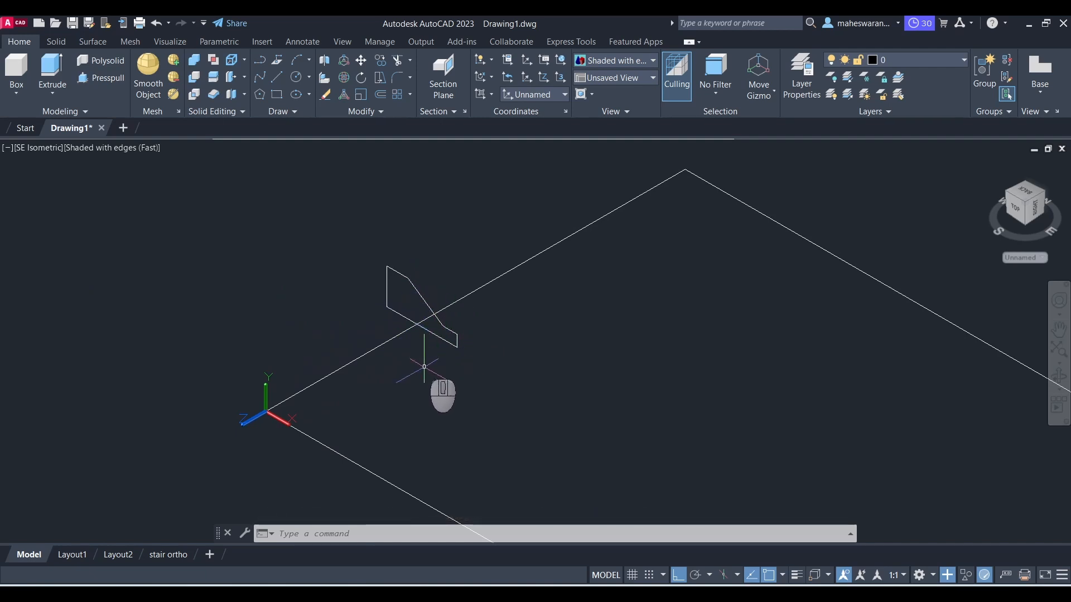
{"action": "left_click", "coordinate": [45, 147]}
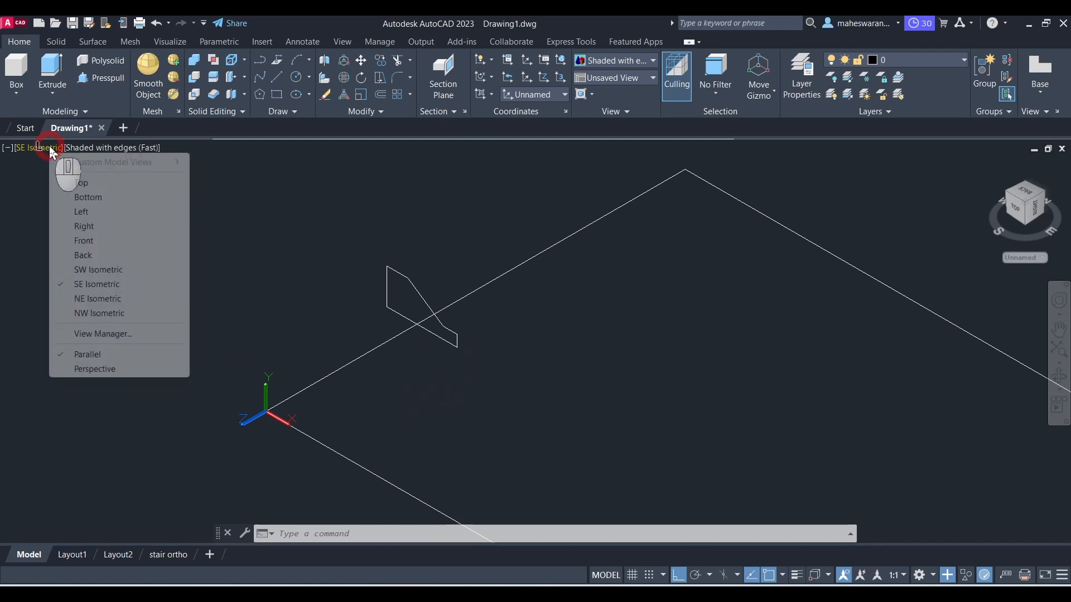
{"action": "left_click", "coordinate": [94, 241]}
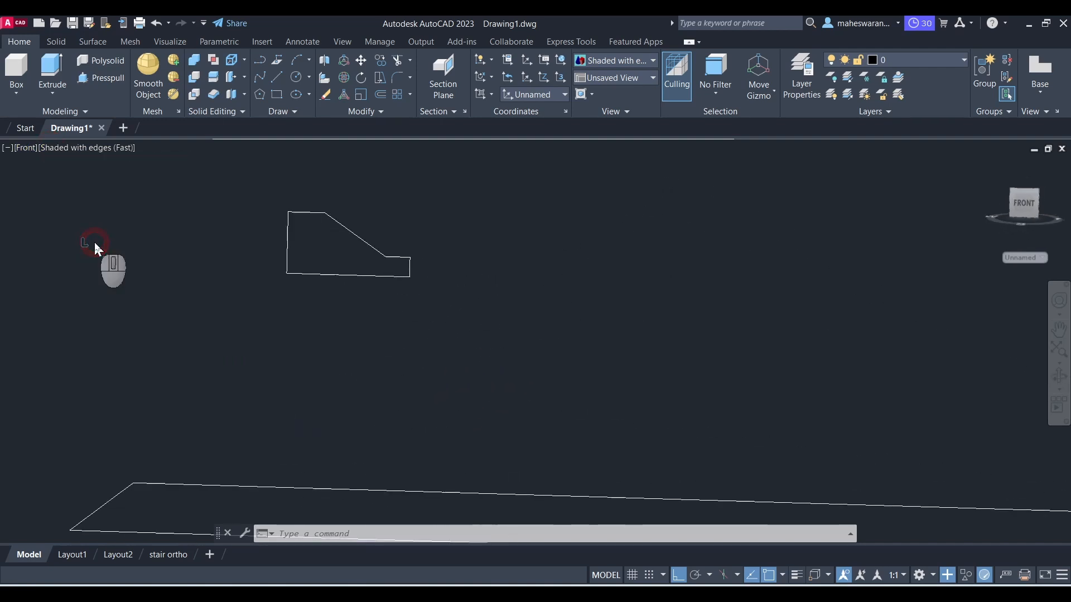
{"action": "scroll", "coordinate": [239, 305], "scroll_direction": "down", "scroll_amount": 2}
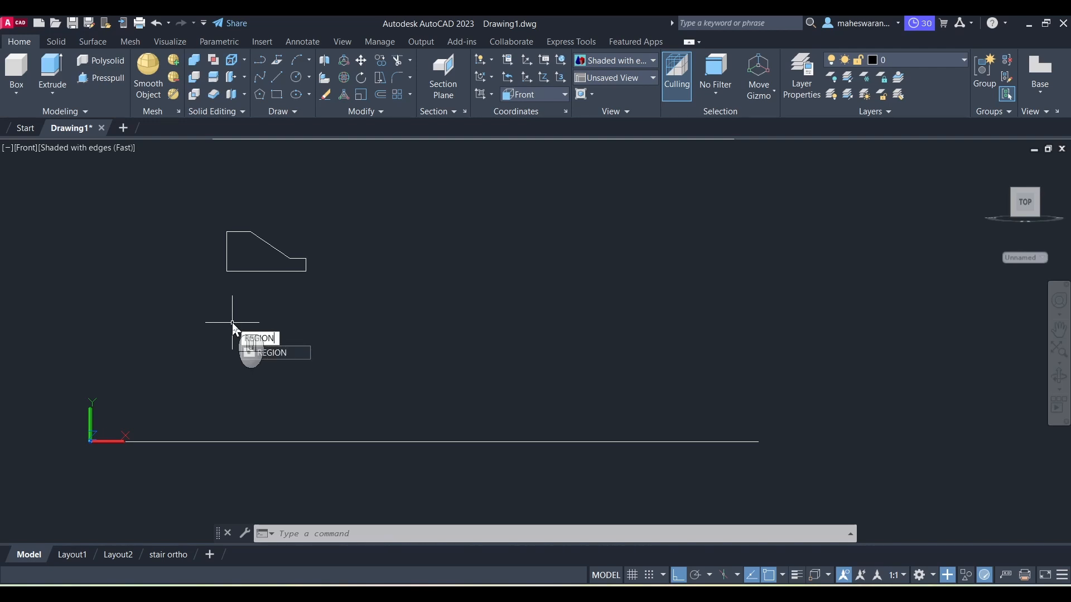
Step: Convert the closed block profile into a region
{"action": "key", "text": "Return"}
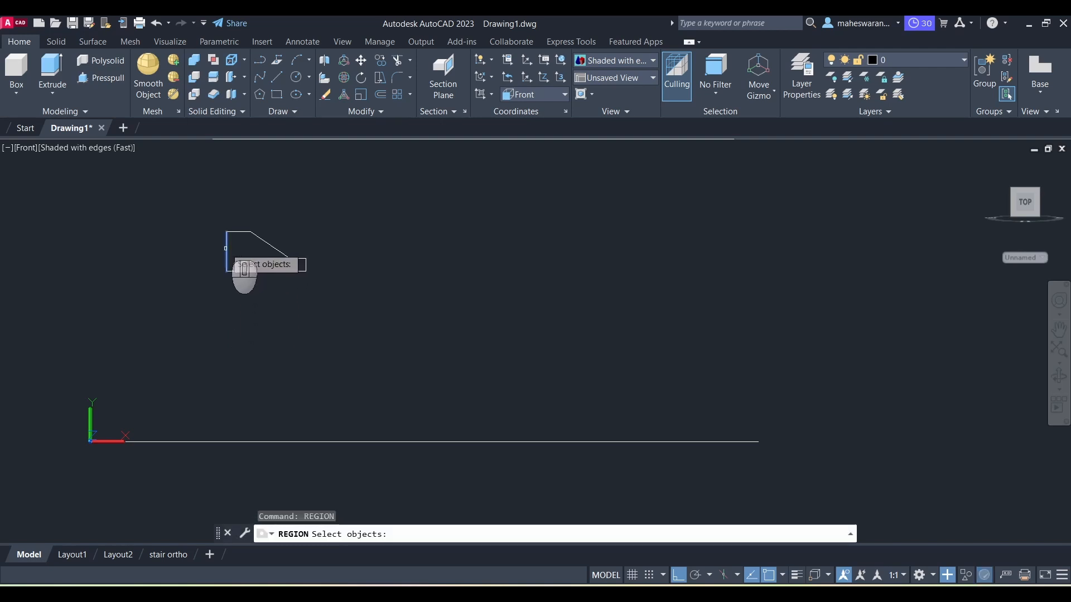
{"action": "left_click", "coordinate": [207, 215]}
{"action": "left_click", "coordinate": [372, 302]}
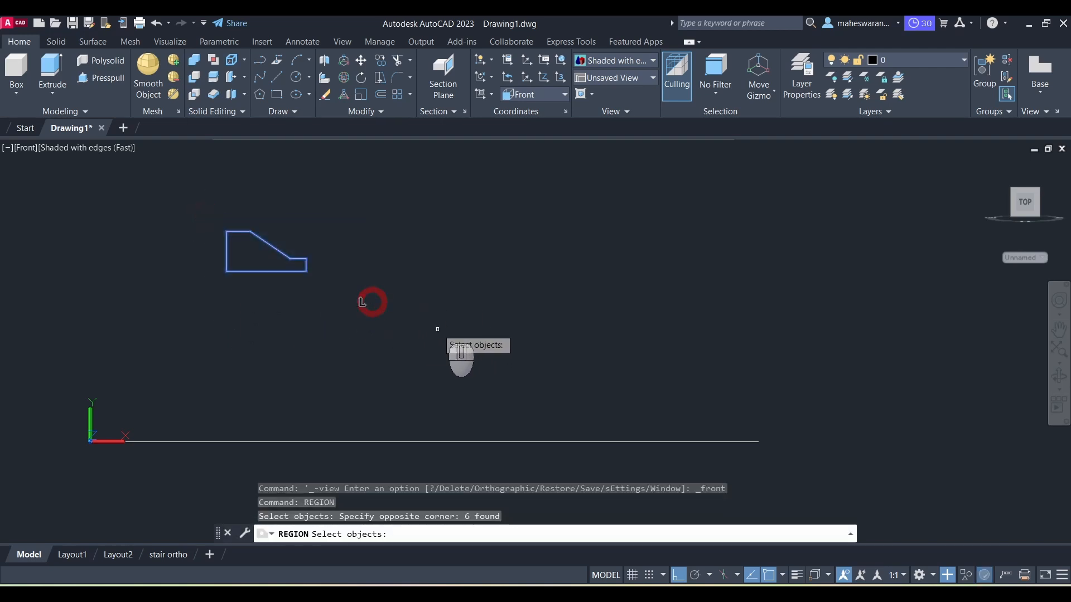
{"action": "key", "text": "Return"}
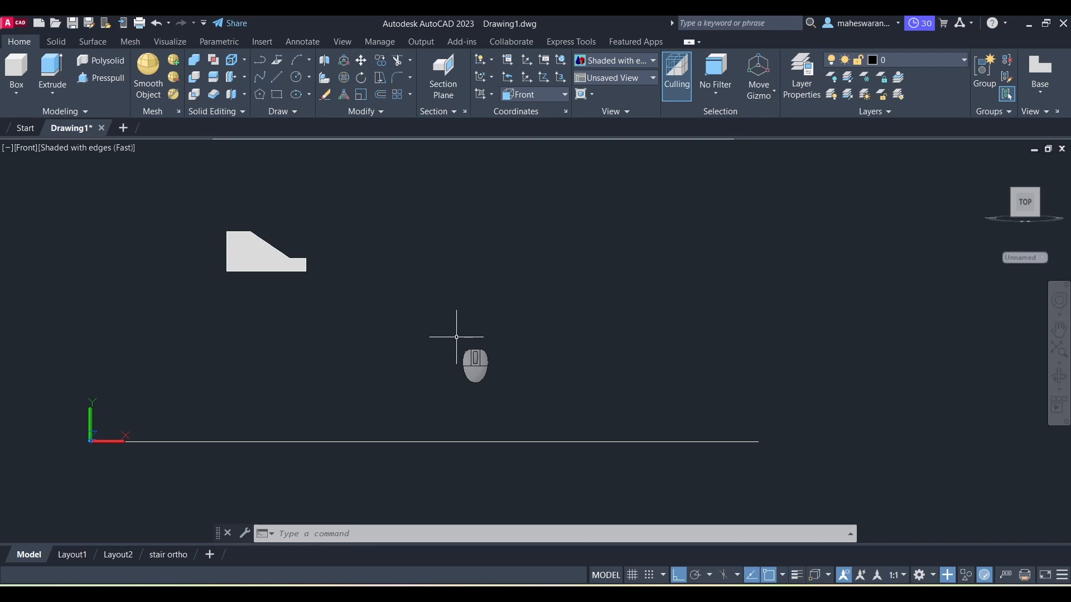
Step: Switch to the SE Isometric view, check the reference drawing, and extrude the region 35 mm
{"action": "left_click", "coordinate": [27, 149]}
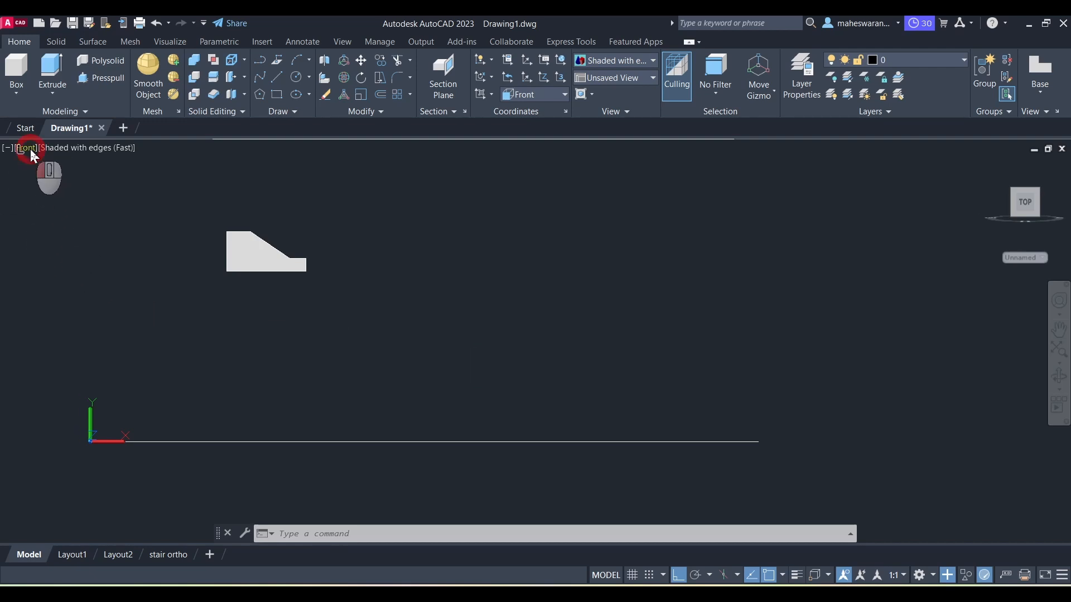
{"action": "left_click", "coordinate": [78, 284]}
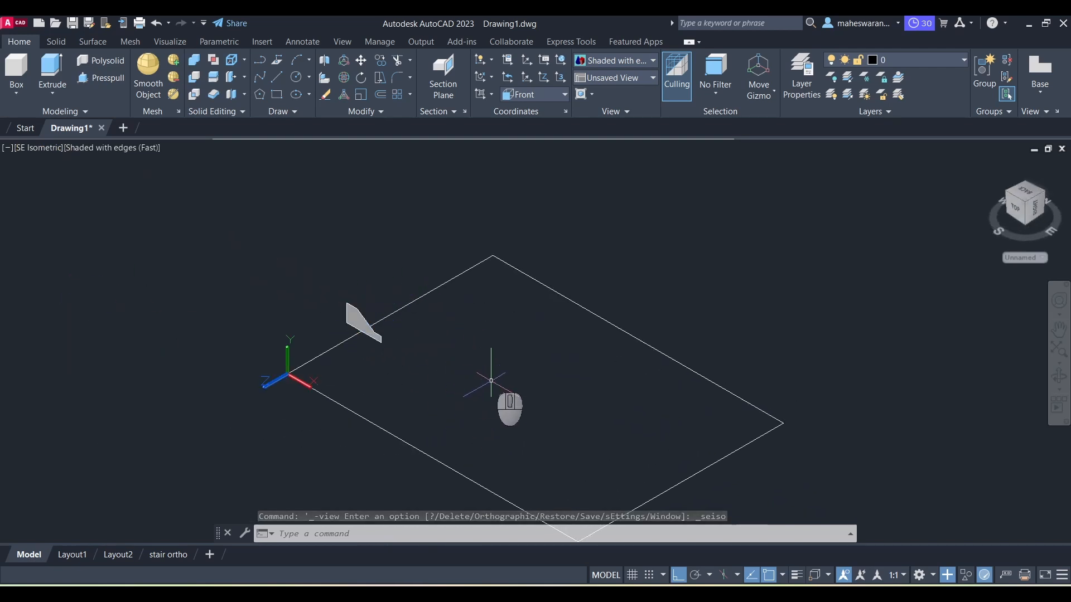
{"action": "key", "text": "alt+Tab"}
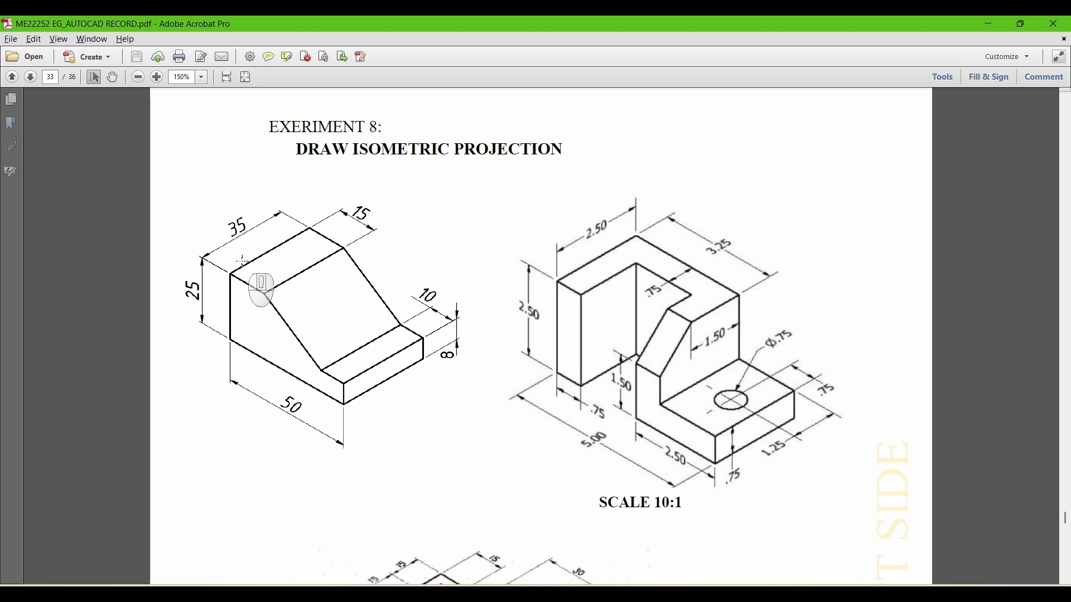
{"action": "key", "text": "alt+Tab"}
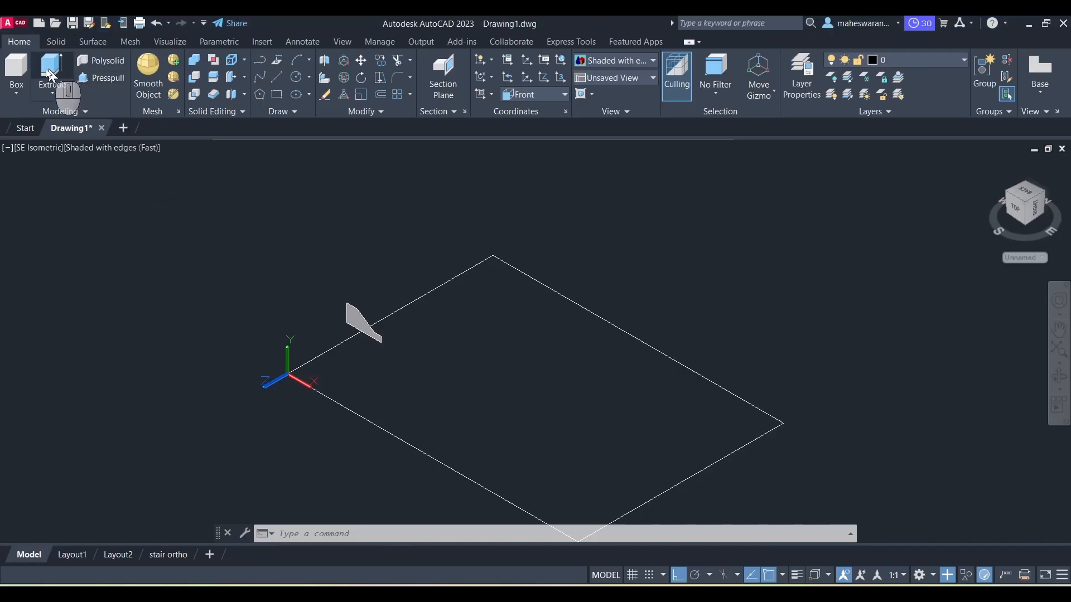
{"action": "left_click", "coordinate": [50, 69]}
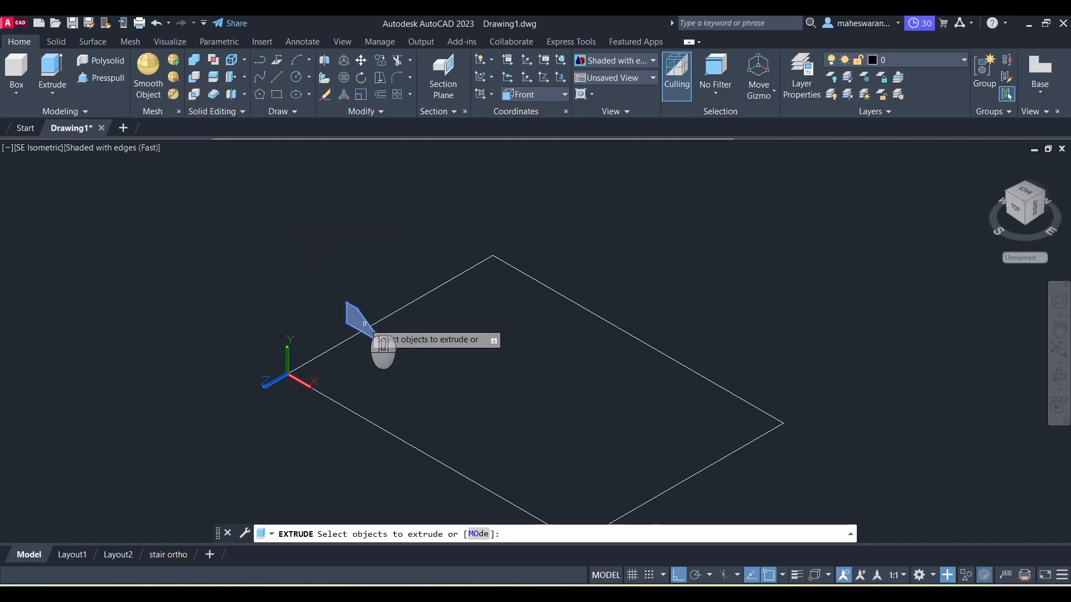
{"action": "left_click", "coordinate": [364, 324]}
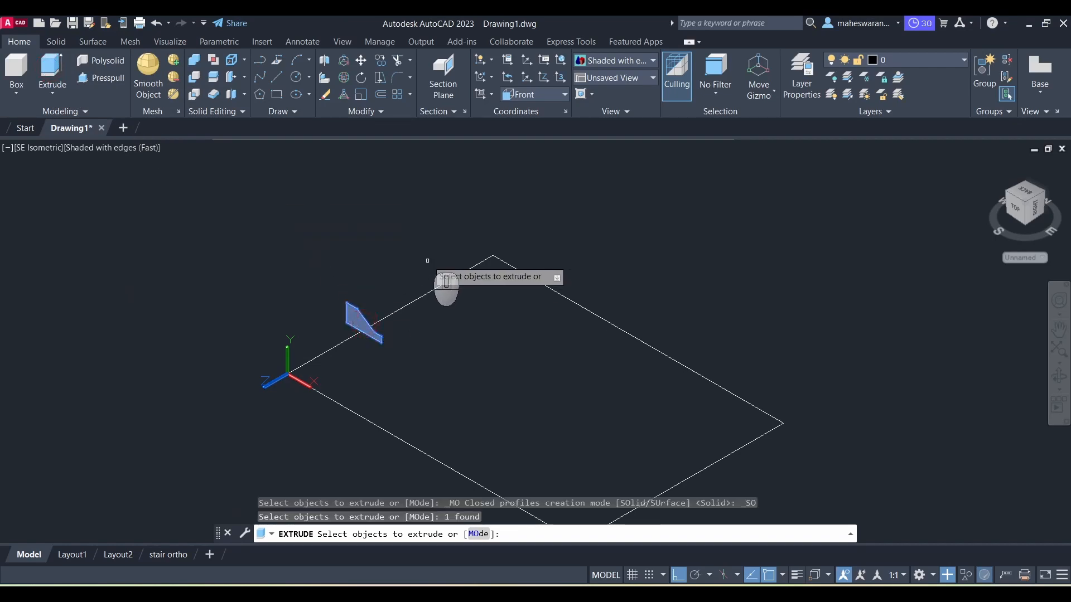
{"action": "key", "text": "Return"}
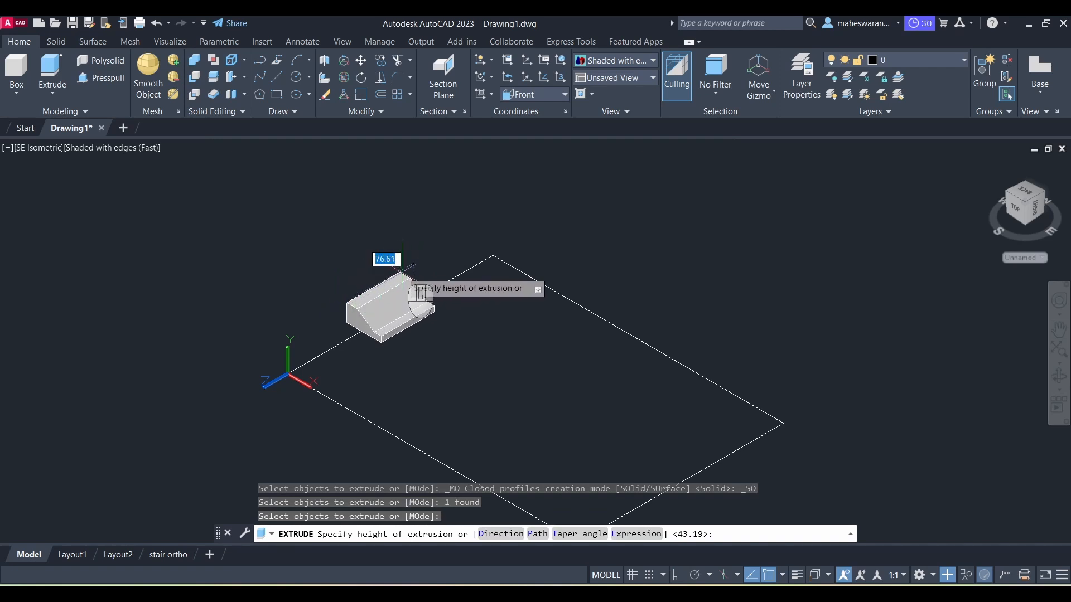
{"action": "type", "text": "35"}
{"action": "key", "text": "Return"}
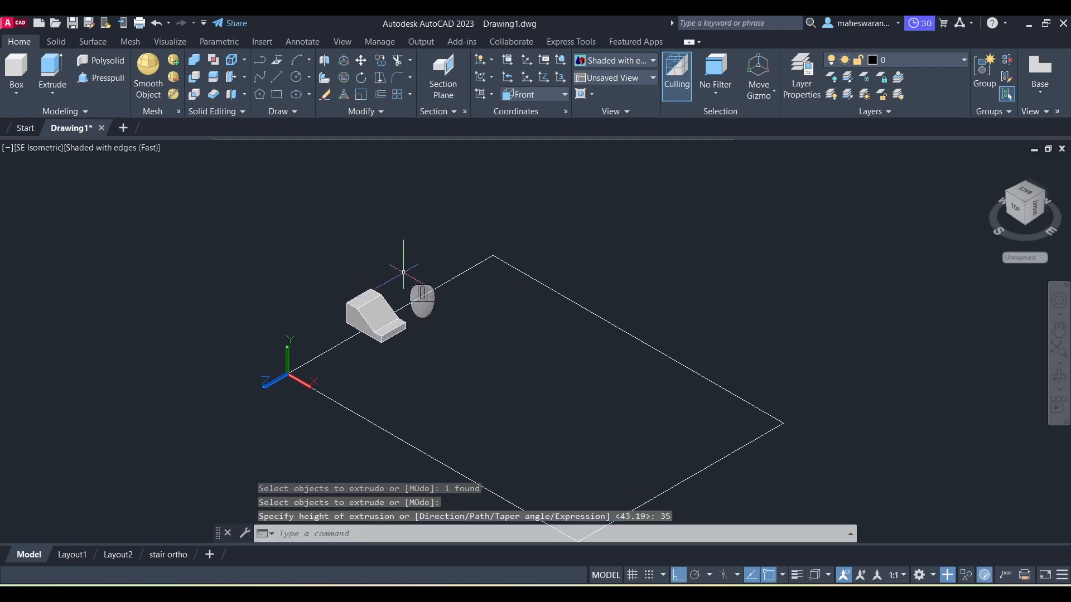
Step: Start a base drawing view from model space using the extruded solid, on a new layout named ex1
{"action": "scroll", "coordinate": [359, 335], "scroll_direction": "up", "scroll_amount": 3}
{"action": "scroll", "coordinate": [351, 234], "scroll_direction": "down", "scroll_amount": 2}
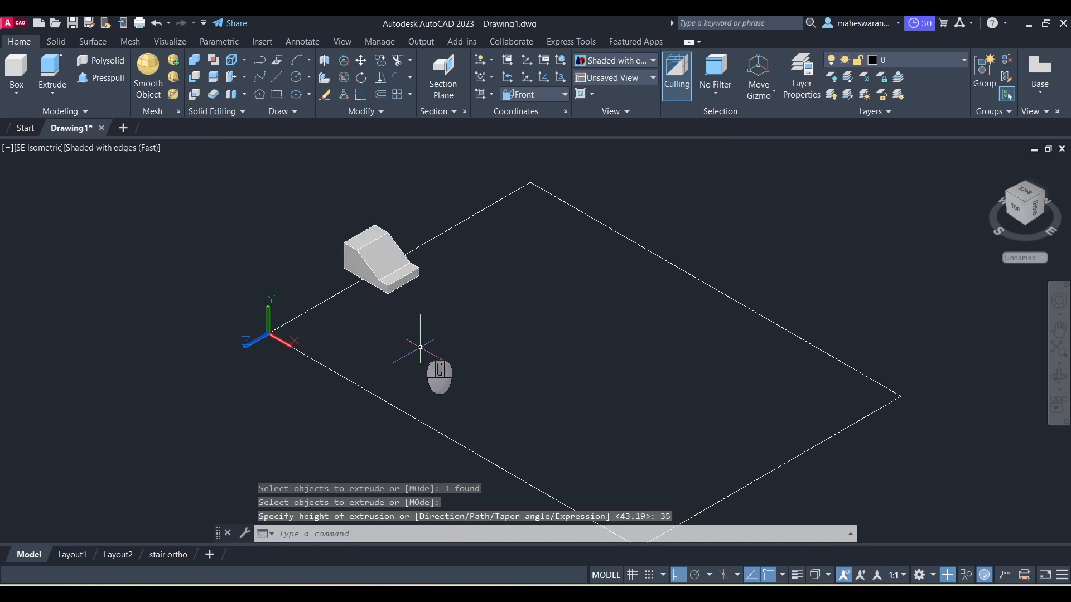
{"action": "scroll", "coordinate": [461, 308], "scroll_direction": "down", "scroll_amount": 2}
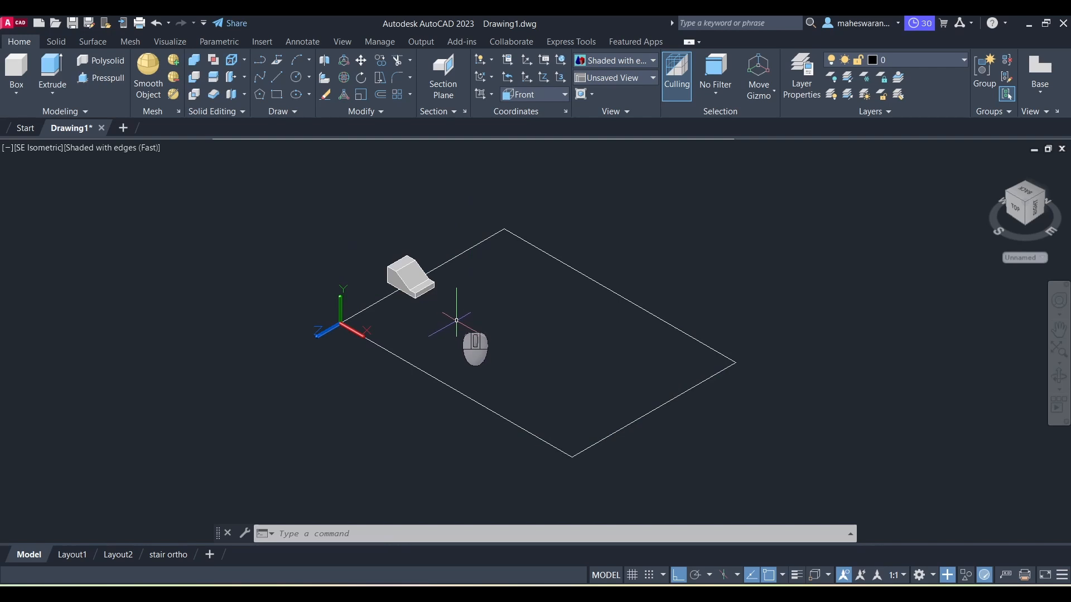
{"action": "left_click", "coordinate": [1041, 94]}
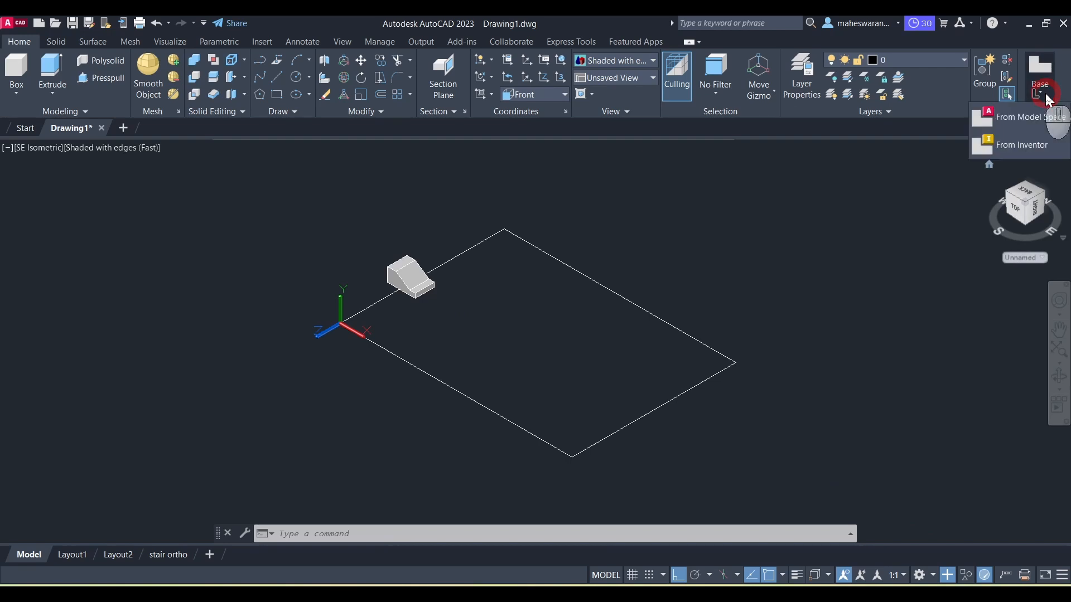
{"action": "left_click", "coordinate": [1012, 117]}
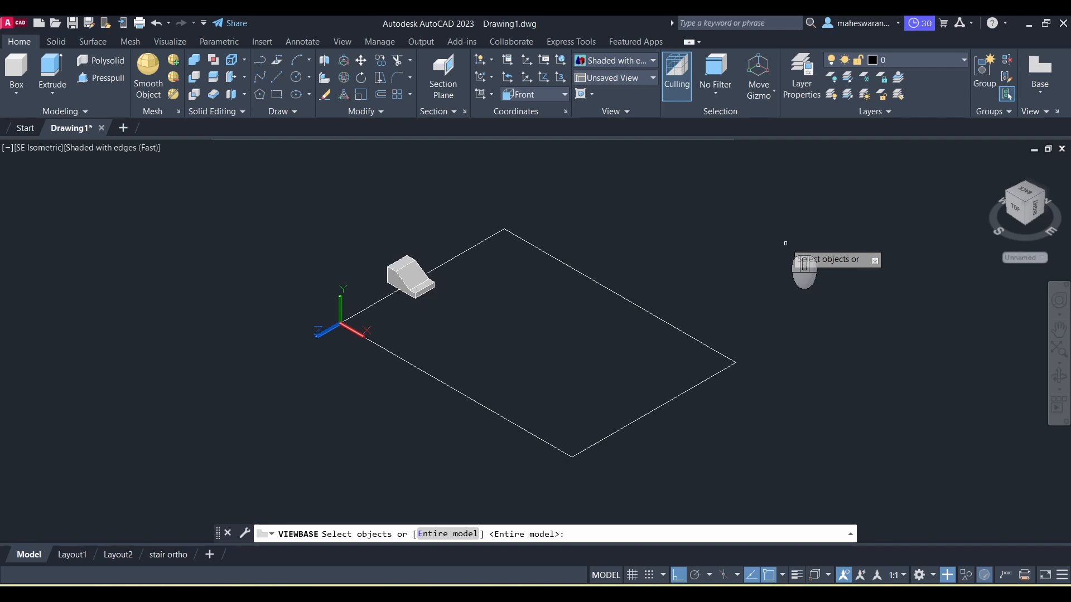
{"action": "left_click", "coordinate": [413, 292]}
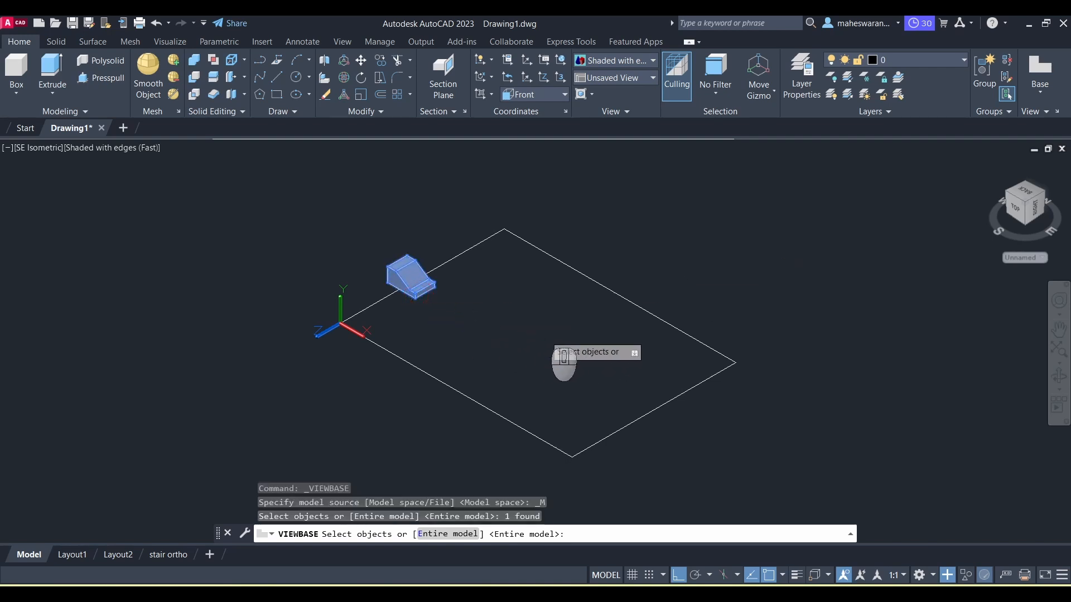
{"action": "key", "text": "Return"}
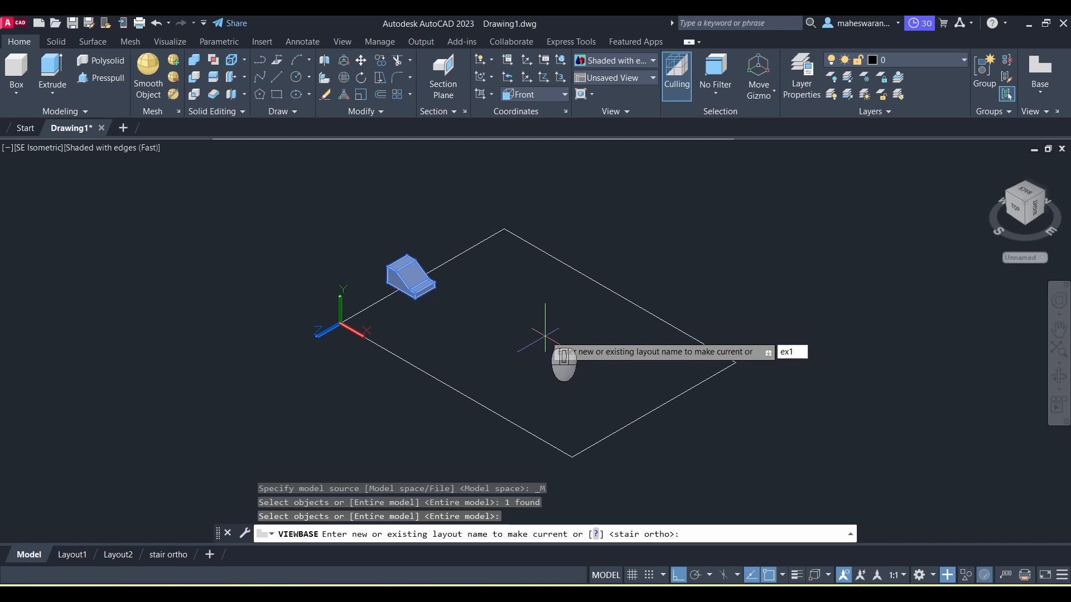
{"action": "key", "text": "Return"}
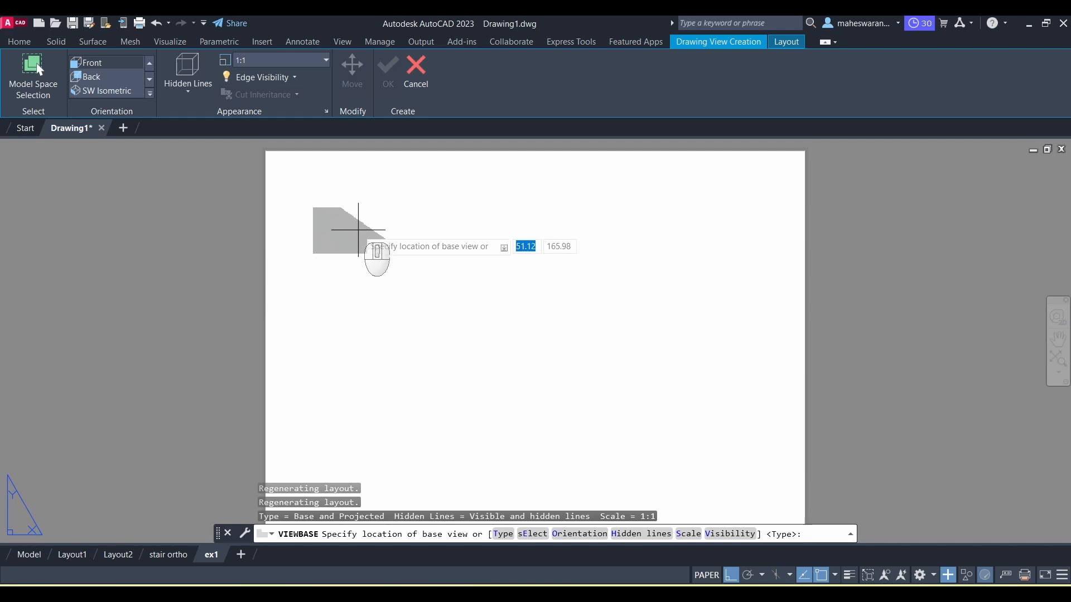
Step: Set the base view scale to 2:1 and place the front view near the sheet's upper left
{"action": "left_click", "coordinate": [325, 60]}
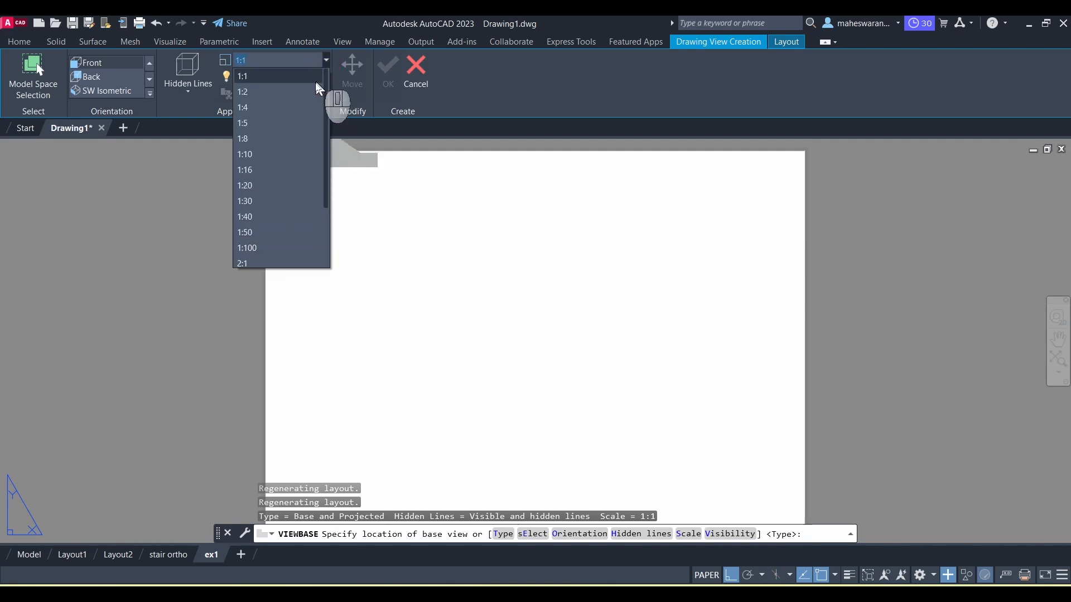
{"action": "left_click", "coordinate": [255, 264]}
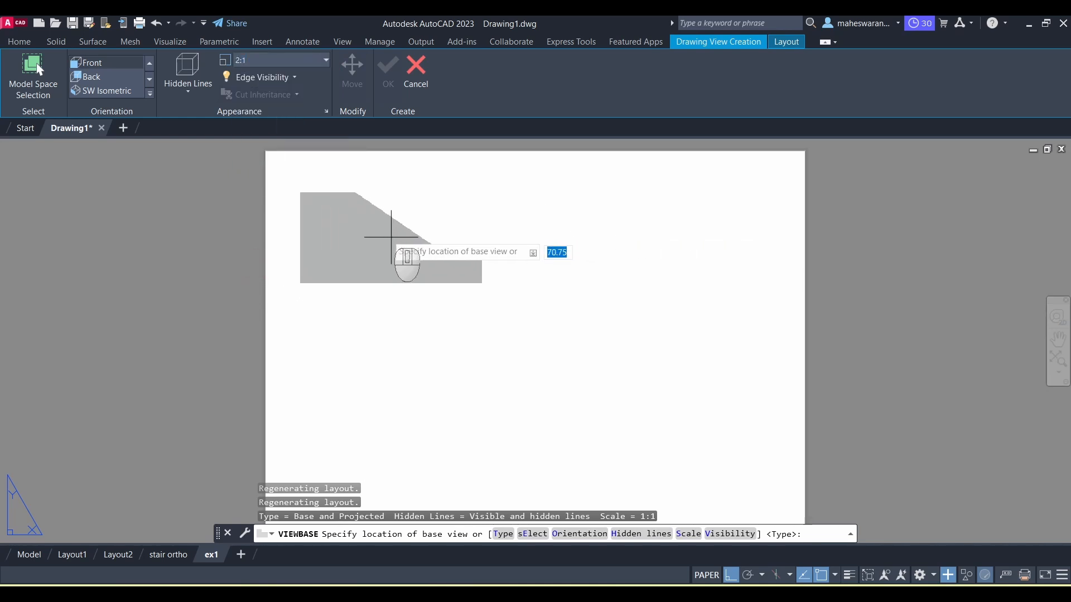
{"action": "left_click", "coordinate": [395, 230]}
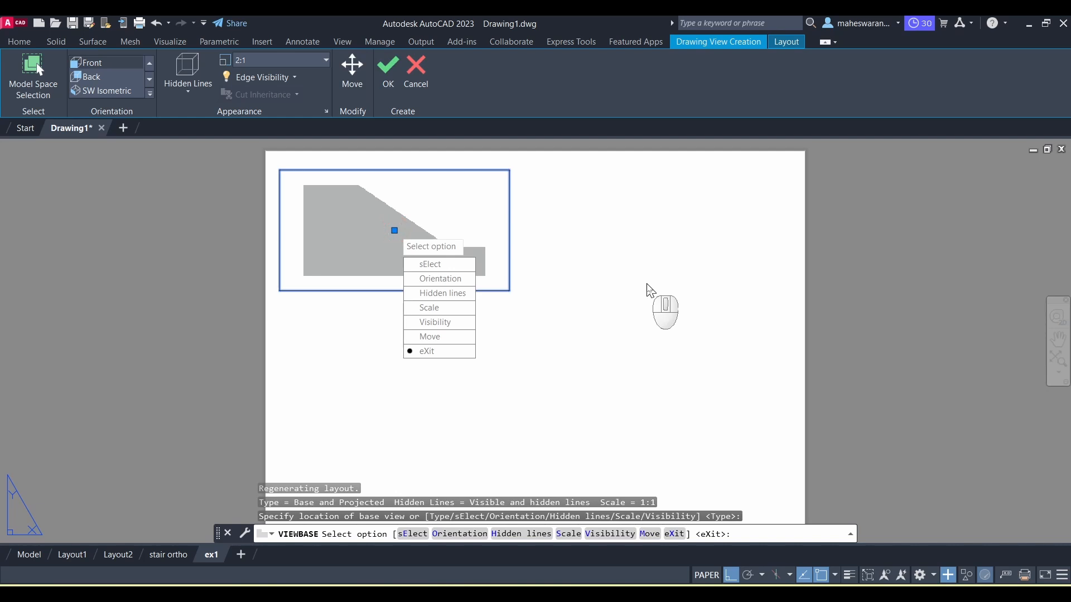
{"action": "key", "text": "Return"}
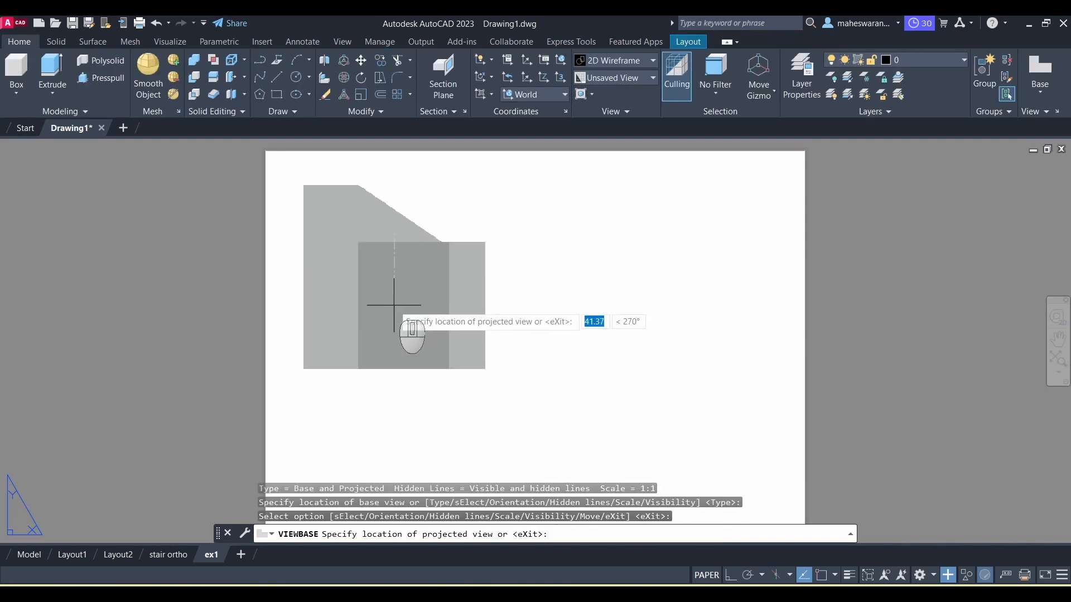
Step: Place projected top, side and isometric views around the front view and finish the command
{"action": "left_click", "coordinate": [398, 426]}
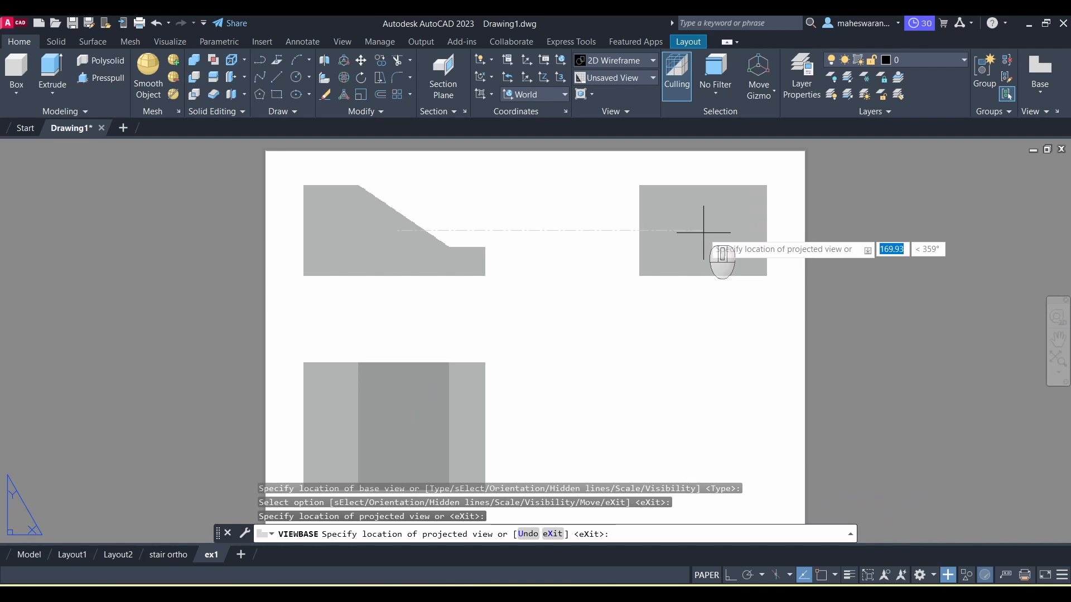
{"action": "left_click", "coordinate": [703, 232]}
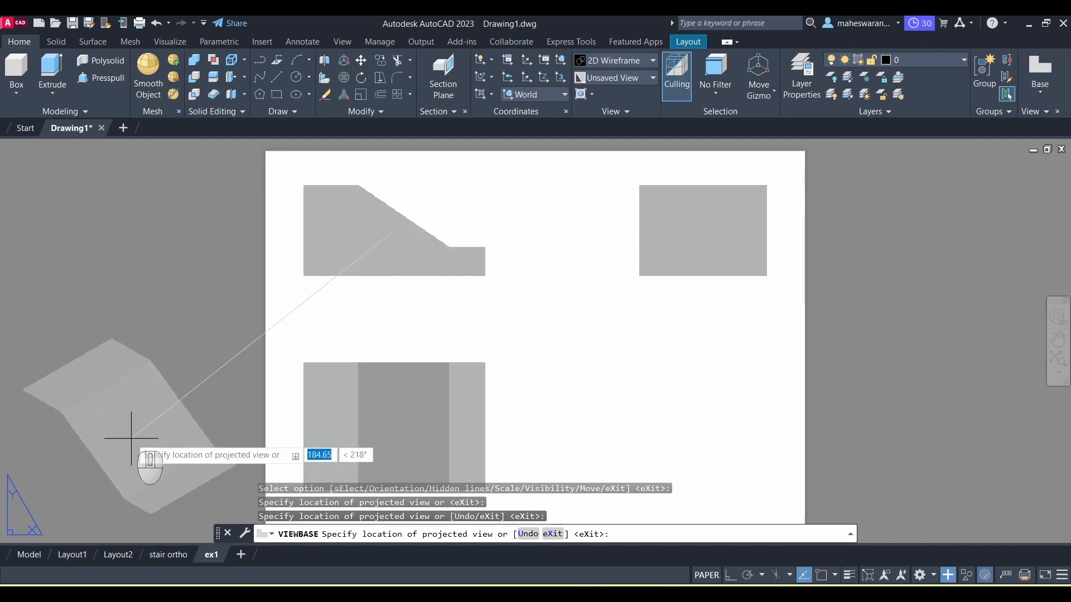
{"action": "left_click", "coordinate": [115, 421]}
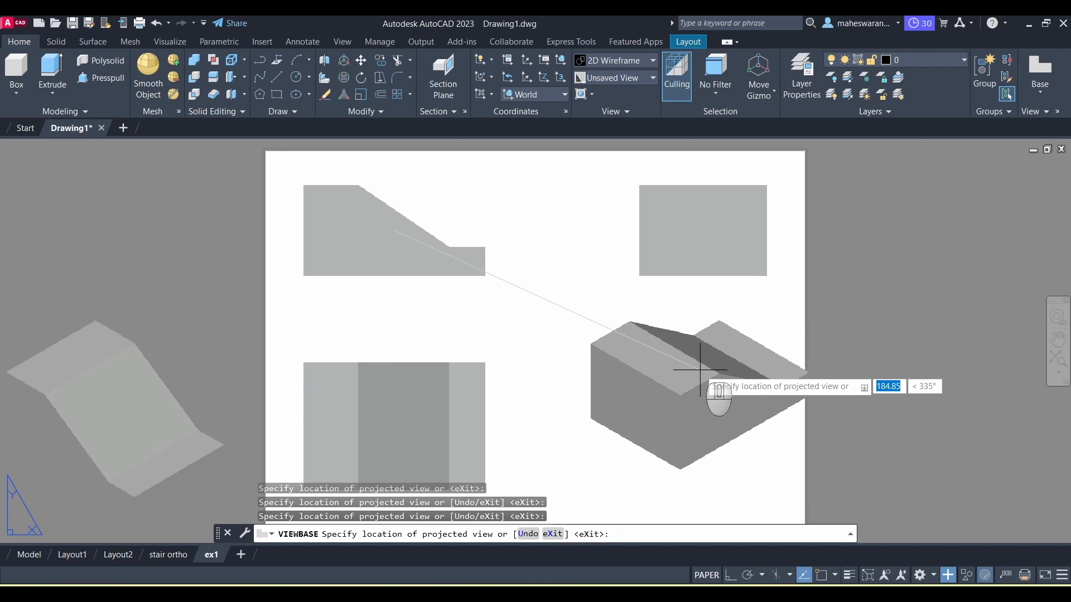
{"action": "key", "text": "Return"}
{"action": "scroll", "coordinate": [700, 370], "scroll_direction": "up", "scroll_amount": 2}
{"action": "scroll", "coordinate": [700, 369], "scroll_direction": "down", "scroll_amount": 5}
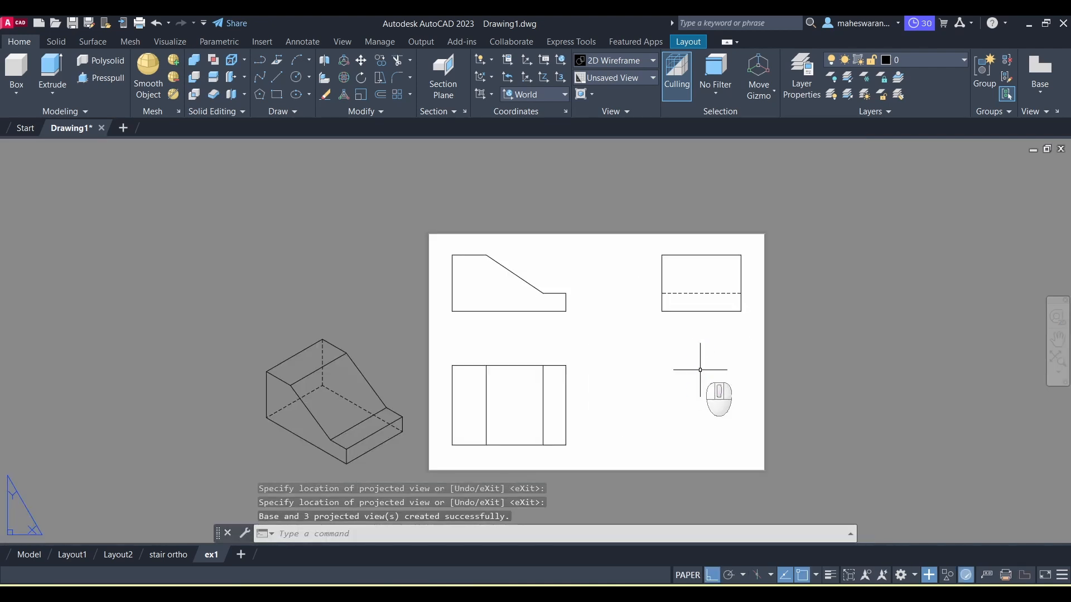
Step: Move the isometric view into the empty lower-right area of the sheet
{"action": "left_click", "coordinate": [344, 398]}
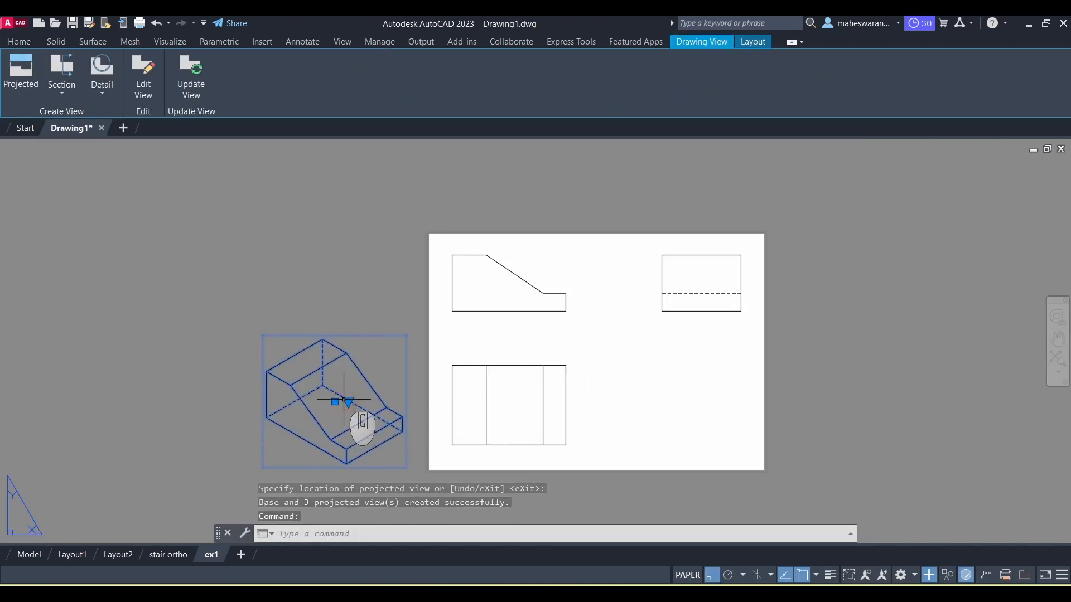
{"action": "right_click", "coordinate": [344, 399]}
{"action": "left_click", "coordinate": [381, 325]}
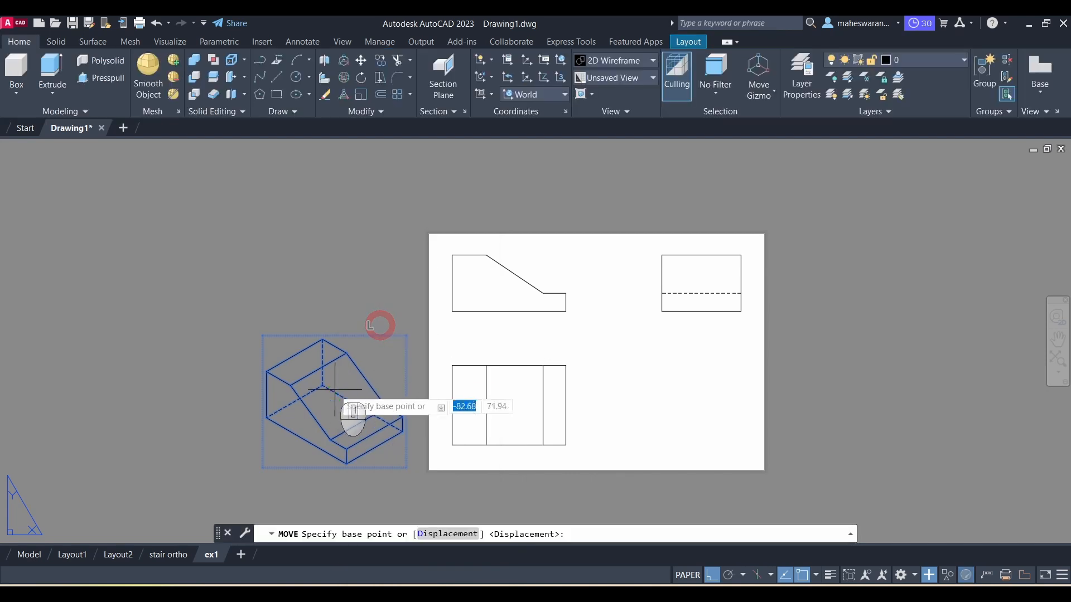
{"action": "left_click", "coordinate": [334, 399]}
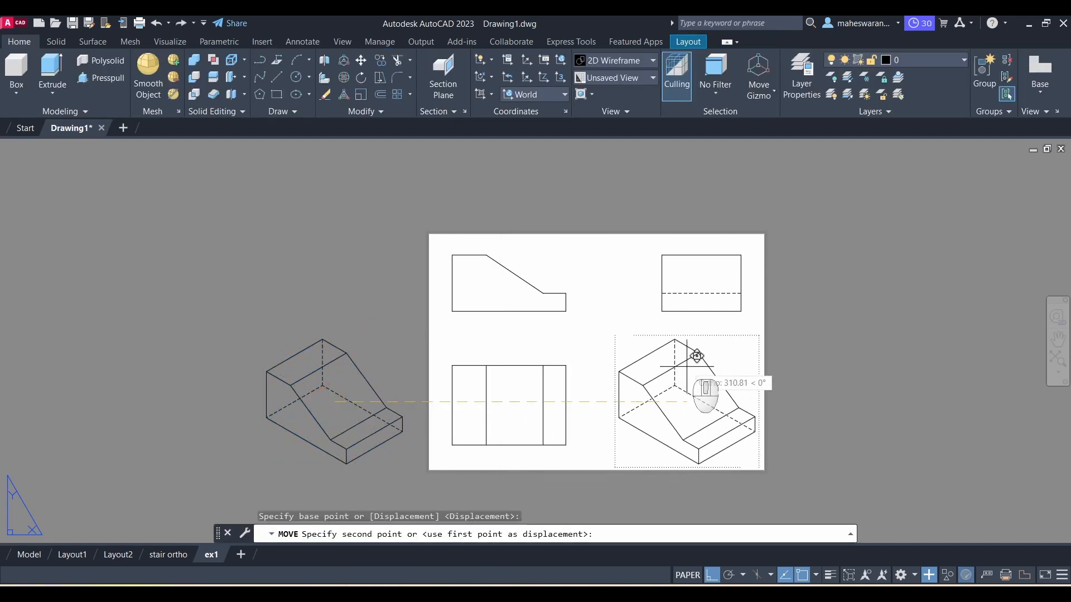
{"action": "left_click", "coordinate": [686, 367]}
{"action": "scroll", "coordinate": [692, 391], "scroll_direction": "up", "scroll_amount": 3}
{"action": "scroll", "coordinate": [691, 391], "scroll_direction": "down", "scroll_amount": 3}
Step: Edit the isometric view to a 1:1 scale with hidden lines turned off
{"action": "left_click", "coordinate": [681, 398]}
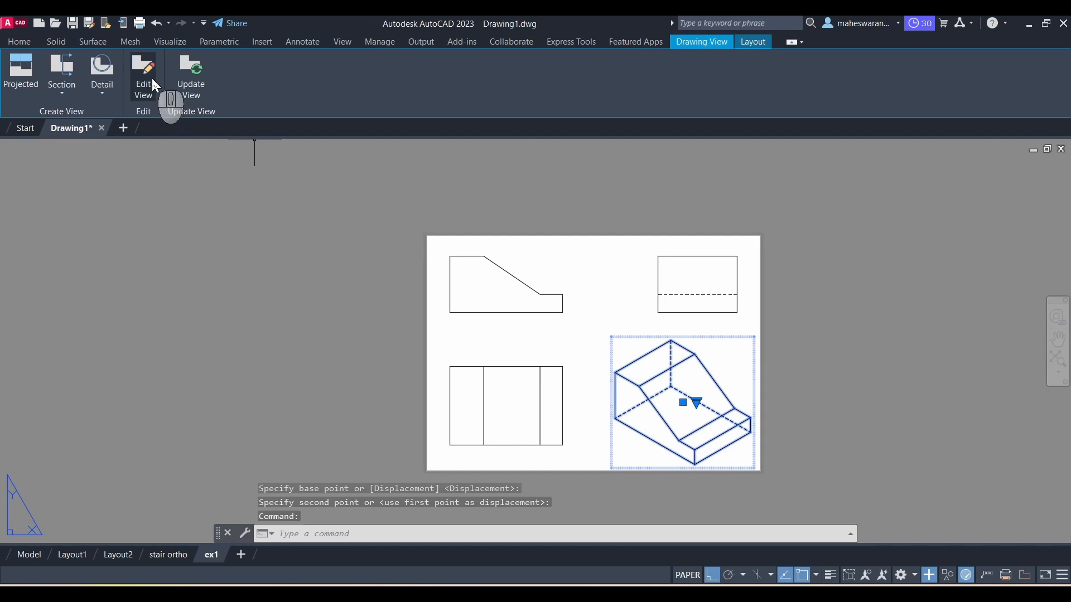
{"action": "left_click", "coordinate": [152, 81]}
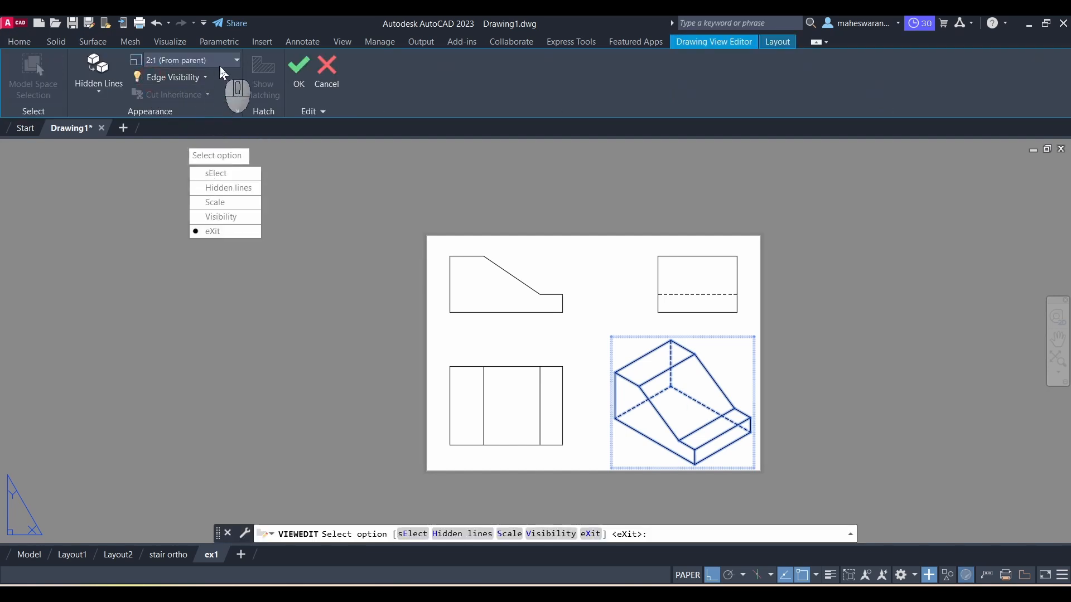
{"action": "left_click", "coordinate": [236, 60]}
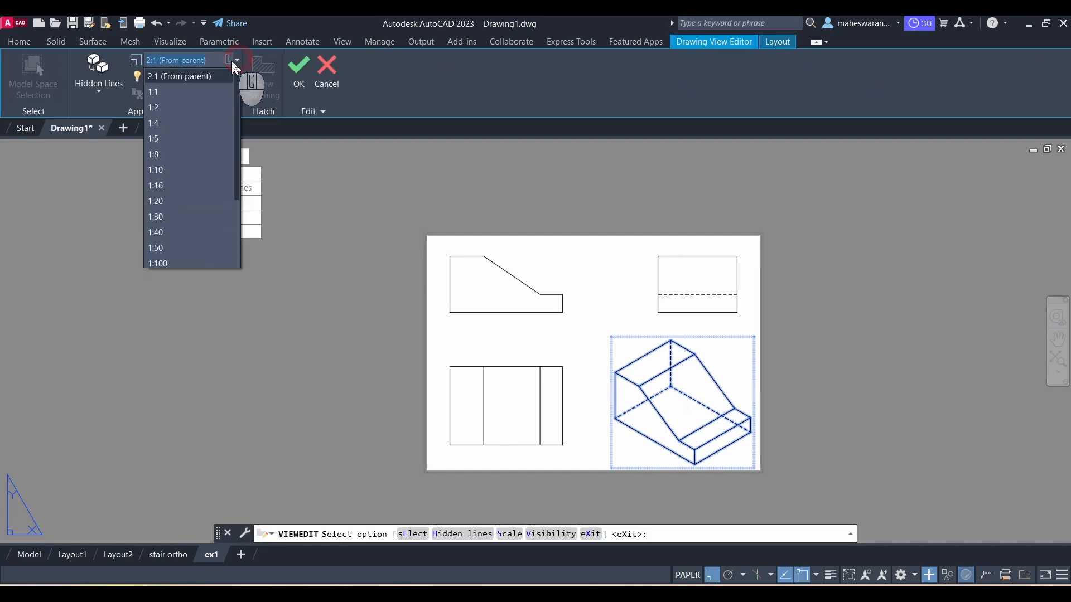
{"action": "left_click", "coordinate": [184, 93]}
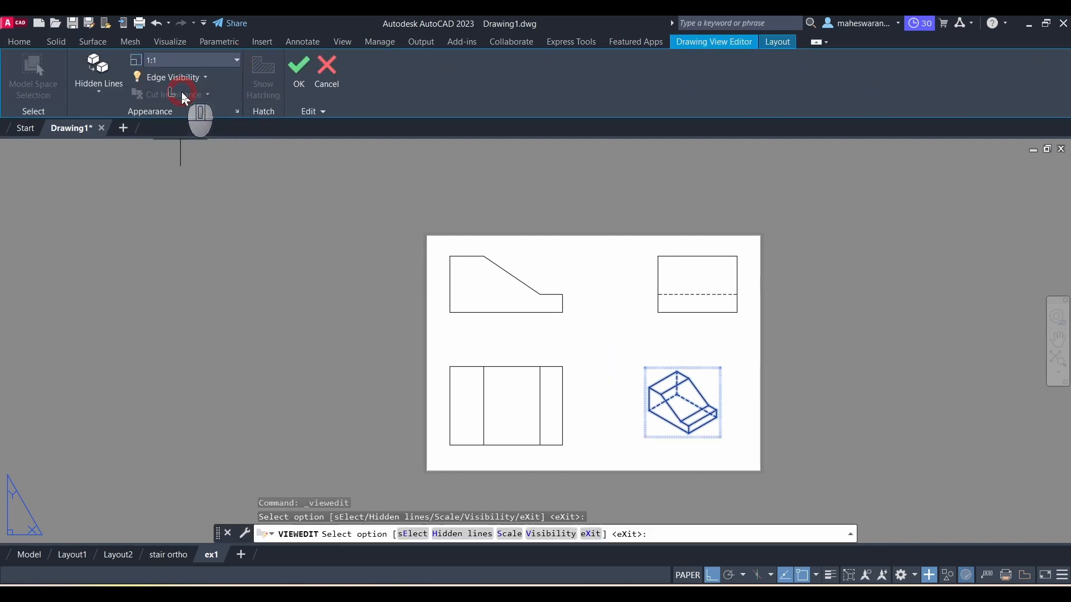
{"action": "left_click", "coordinate": [108, 96]}
{"action": "left_click", "coordinate": [123, 143]}
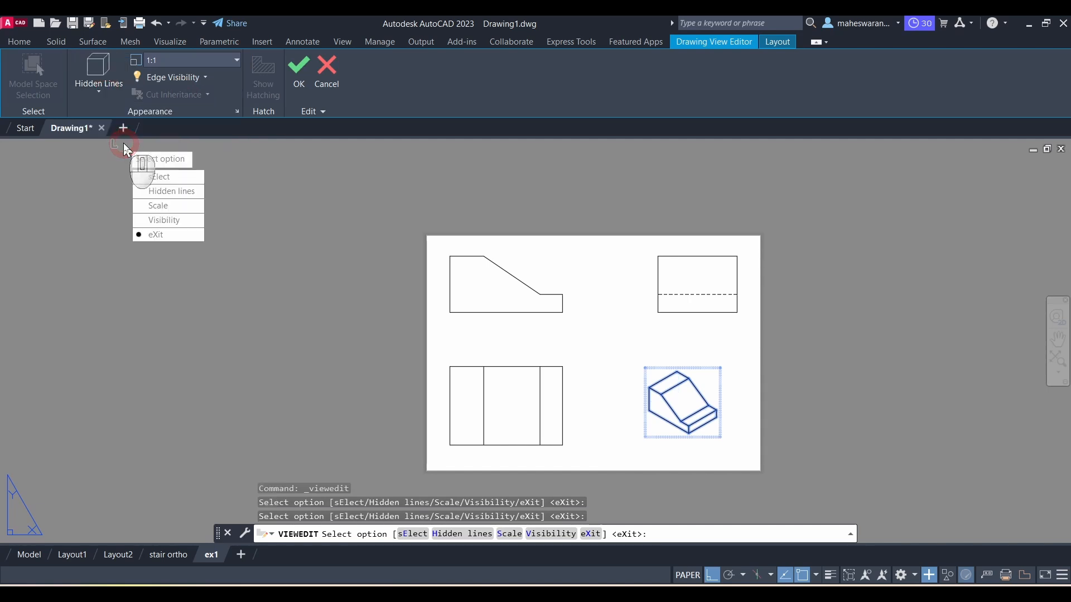
{"action": "left_click", "coordinate": [293, 85]}
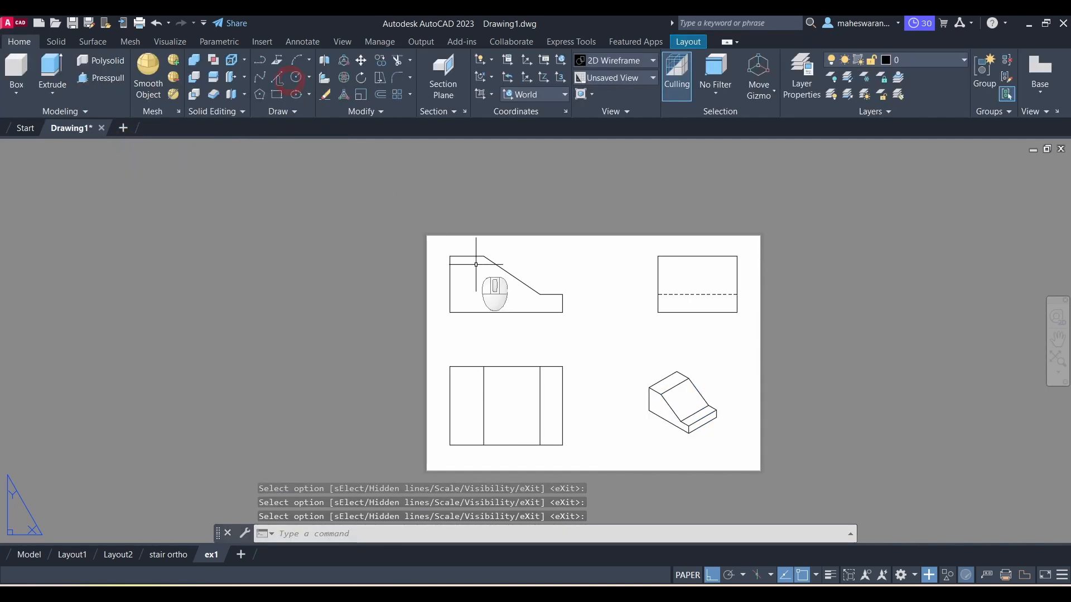
Step: Dimension the front view's overall bottom length and the height of its lower step
{"action": "scroll", "coordinate": [697, 390], "scroll_direction": "up", "scroll_amount": 2}
{"action": "scroll", "coordinate": [647, 412], "scroll_direction": "down", "scroll_amount": 2}
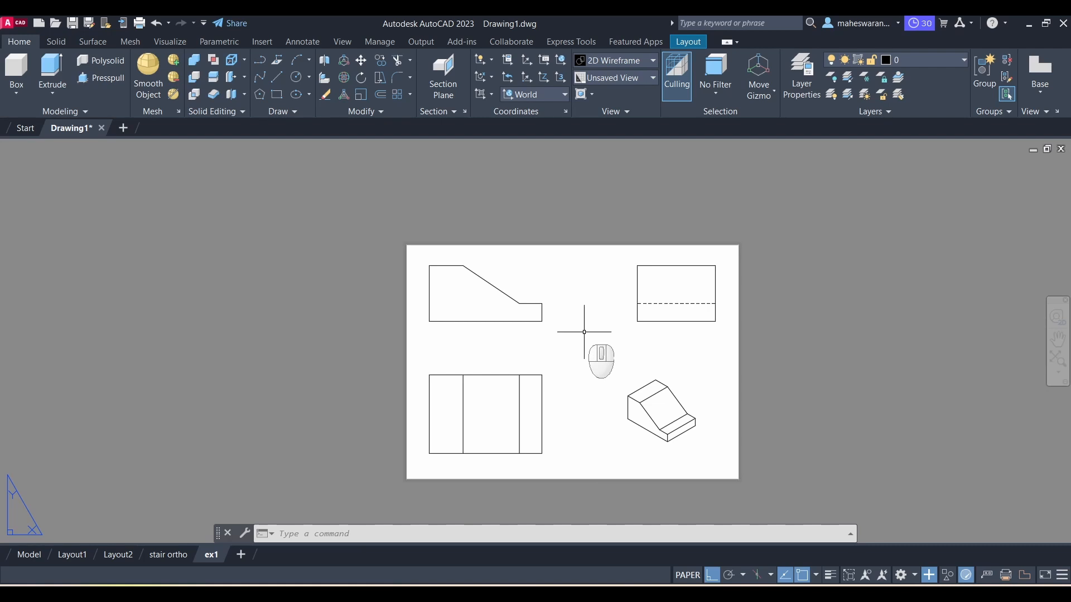
{"action": "type", "text": "DIM"}
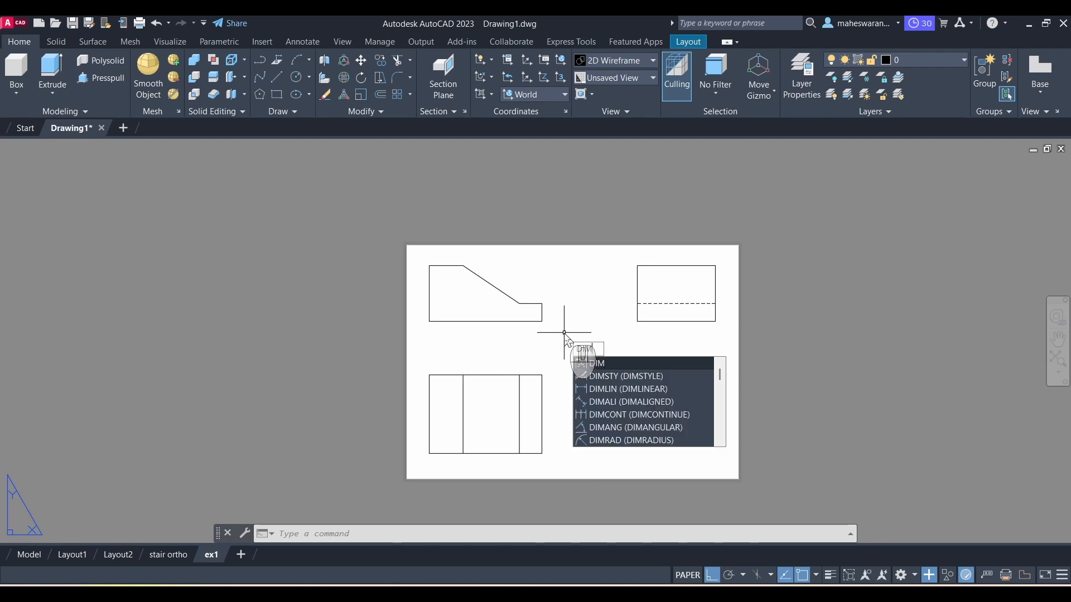
{"action": "key", "text": "Return"}
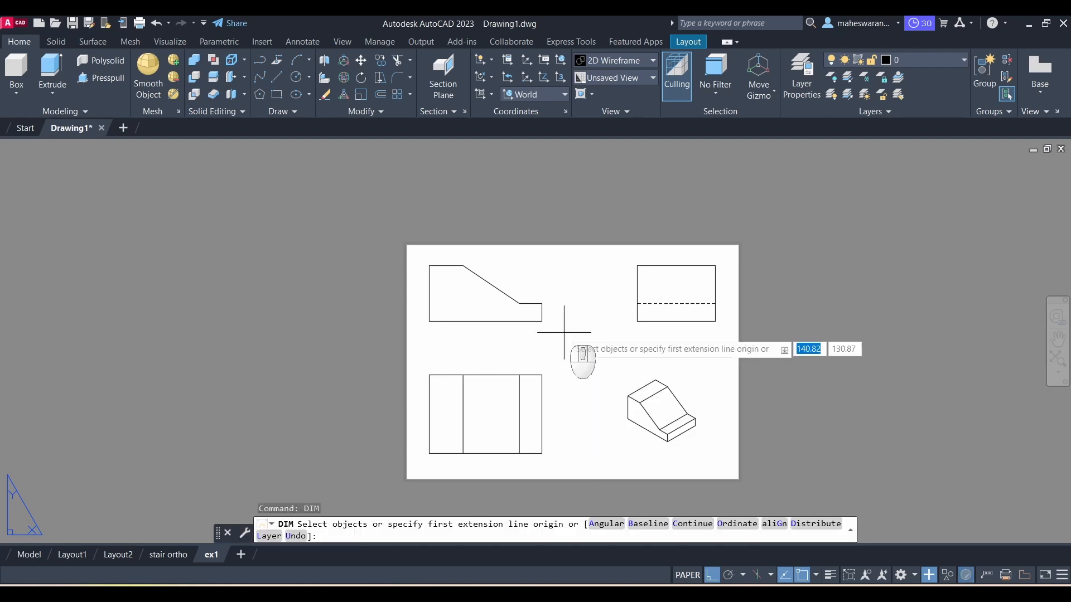
{"action": "left_click", "coordinate": [429, 321]}
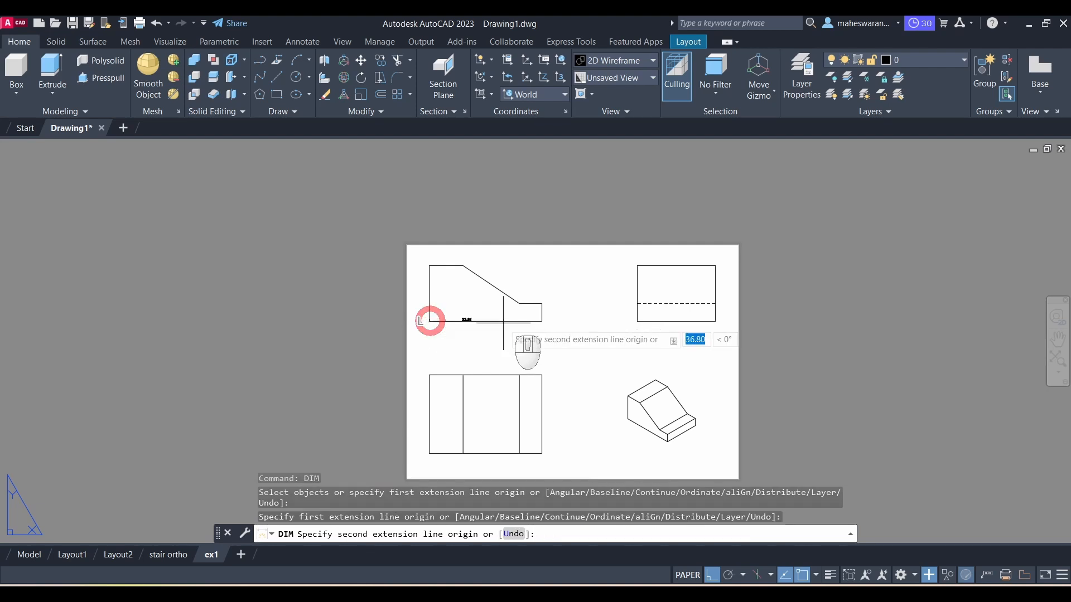
{"action": "left_click", "coordinate": [541, 321]}
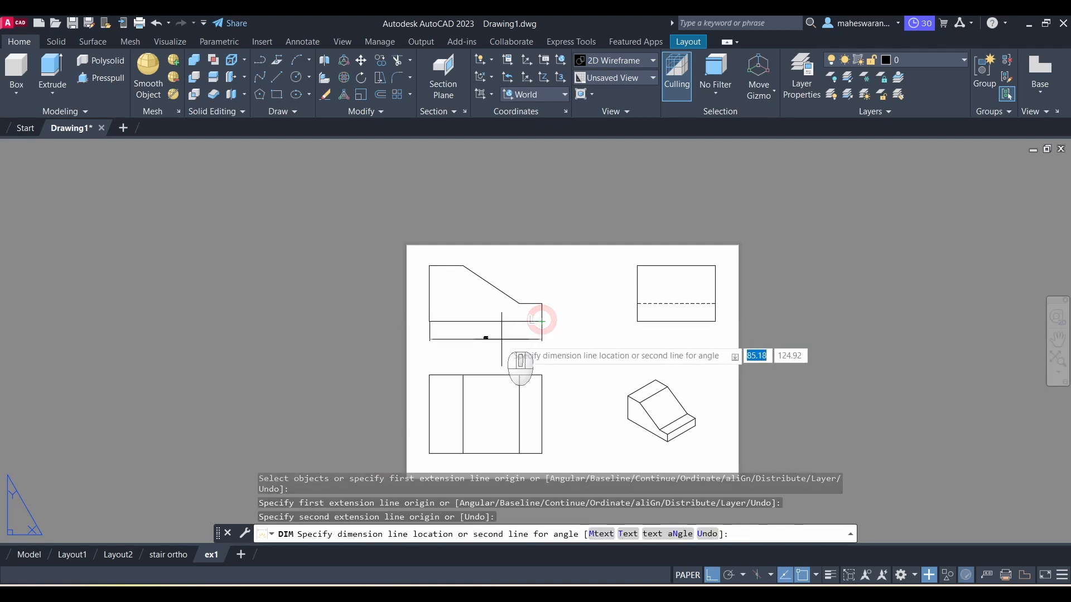
{"action": "left_click", "coordinate": [500, 339]}
{"action": "left_click", "coordinate": [542, 321]}
{"action": "left_click", "coordinate": [542, 303]}
{"action": "left_click", "coordinate": [552, 306]}
{"action": "scroll", "coordinate": [514, 327], "scroll_direction": "up", "scroll_amount": 4}
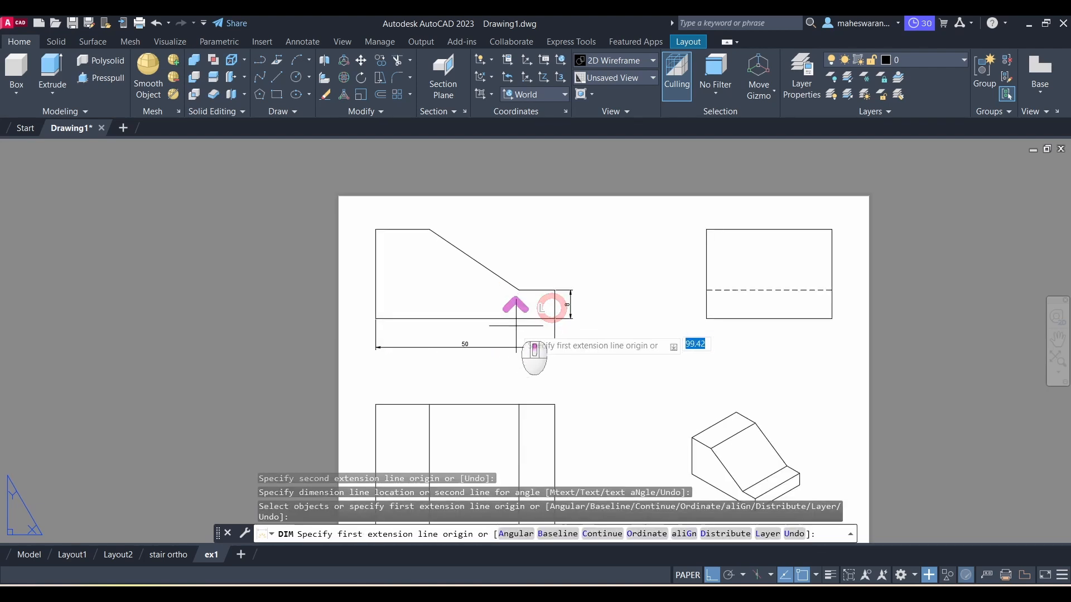
{"action": "scroll", "coordinate": [442, 375], "scroll_direction": "down", "scroll_amount": 2}
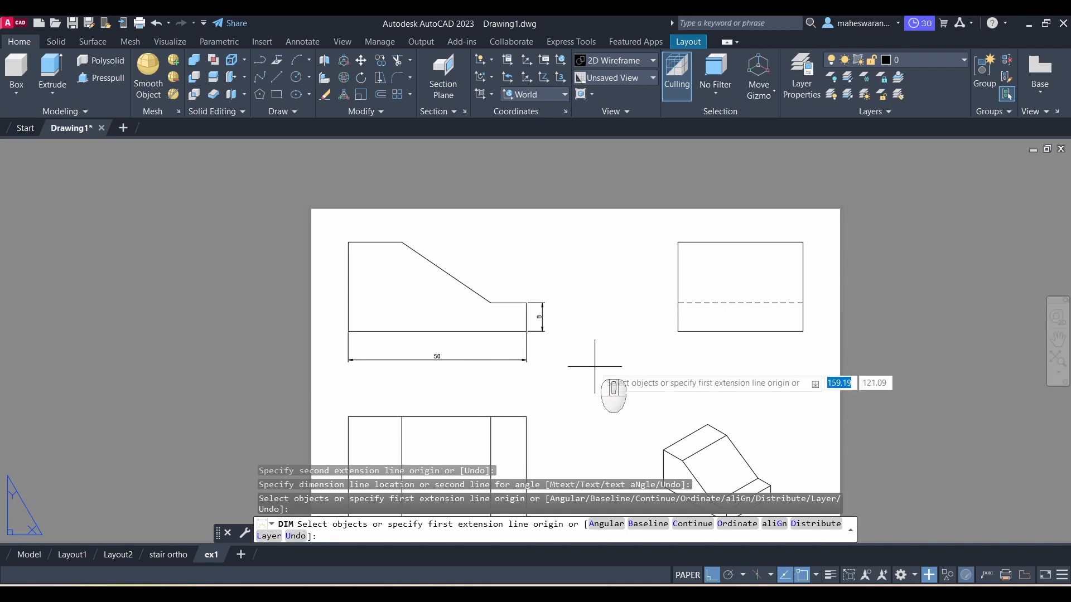
{"action": "key", "text": "Escape"}
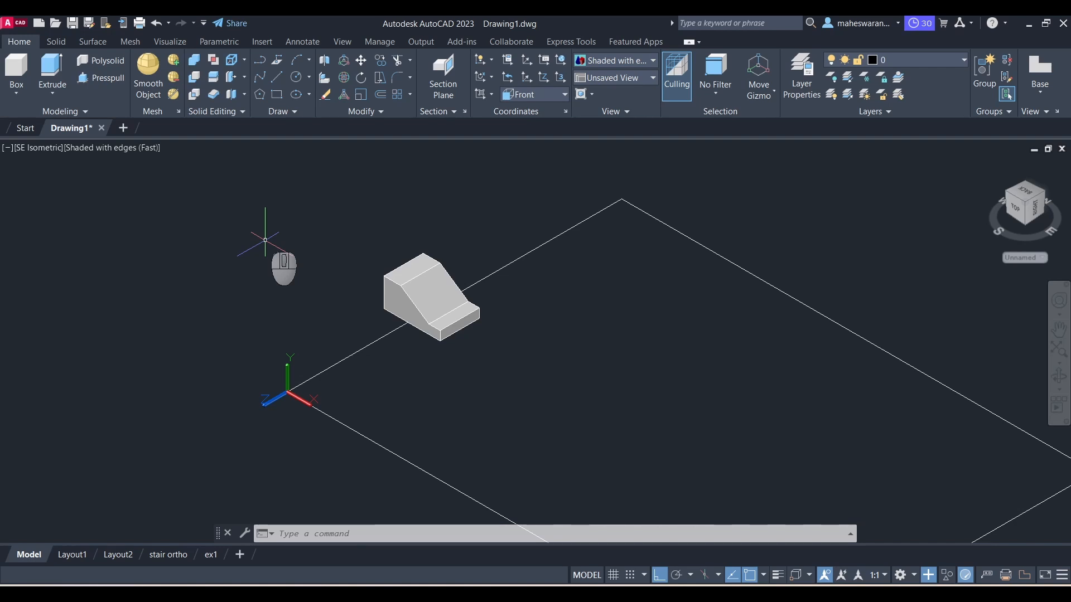
Step: Add the Dynamic UCS toggle to the status bar and switch Dynamic UCS on
{"action": "scroll", "coordinate": [347, 283], "scroll_direction": "up", "scroll_amount": 3}
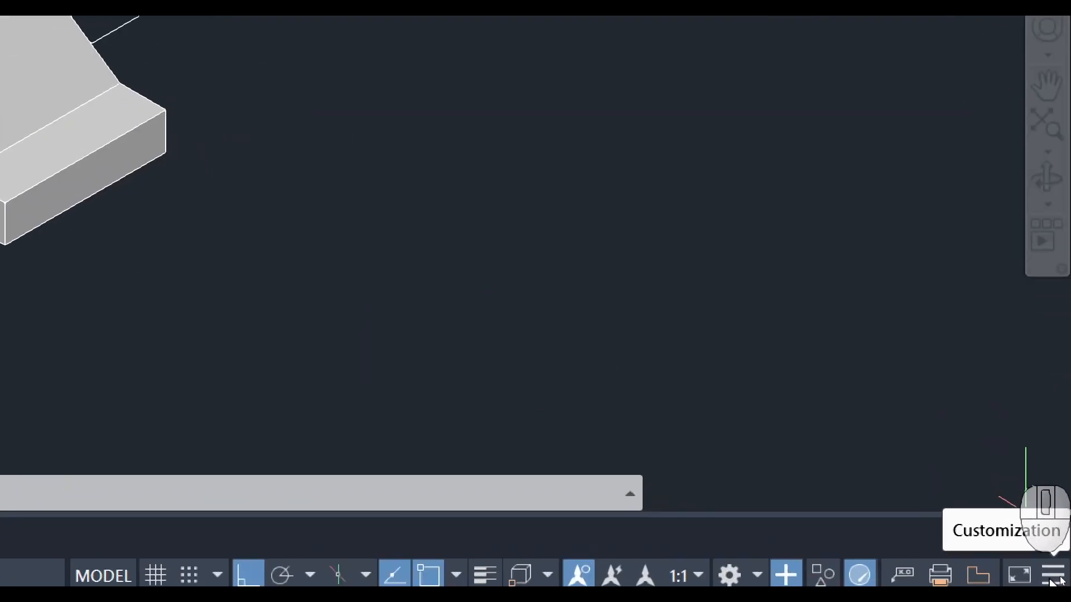
{"action": "left_click", "coordinate": [1054, 582]}
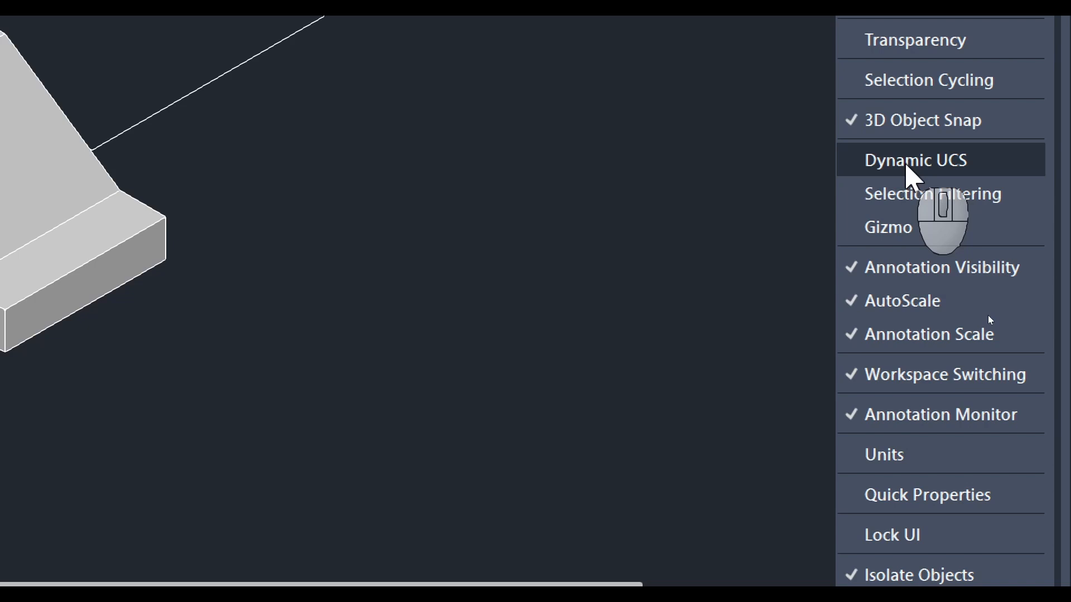
{"action": "left_click", "coordinate": [906, 165]}
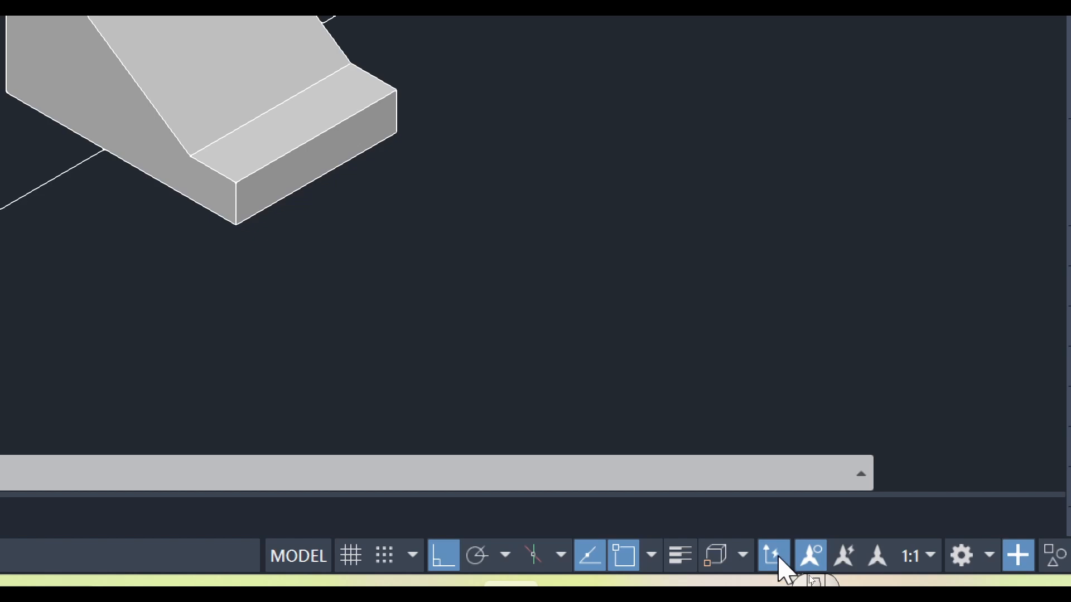
{"action": "left_click", "coordinate": [775, 556]}
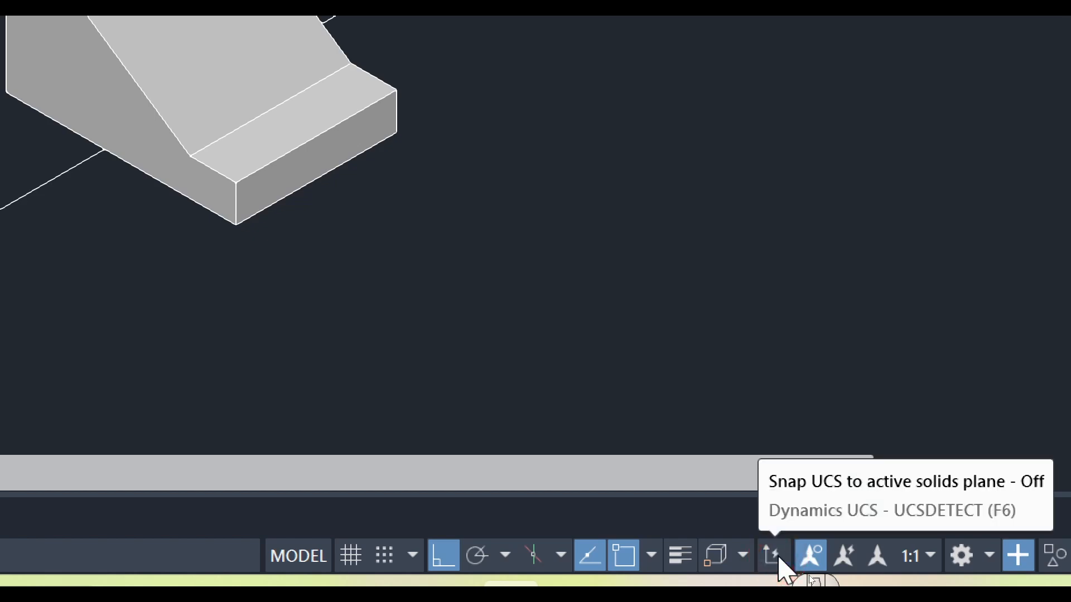
{"action": "left_click", "coordinate": [779, 560]}
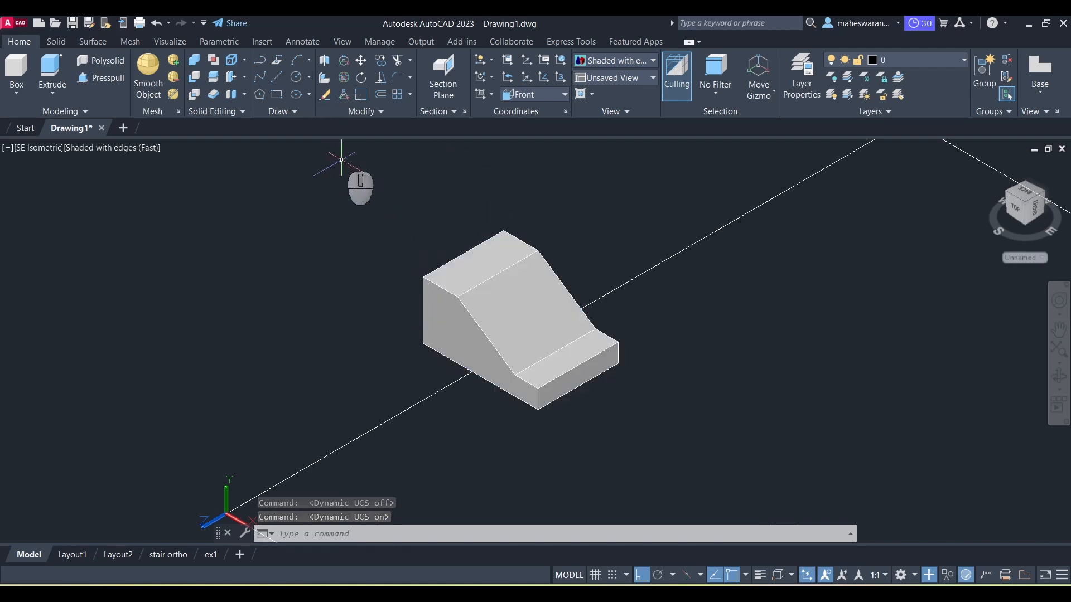
Step: Draw a small circle on the block's left end face
{"action": "left_click", "coordinate": [295, 83]}
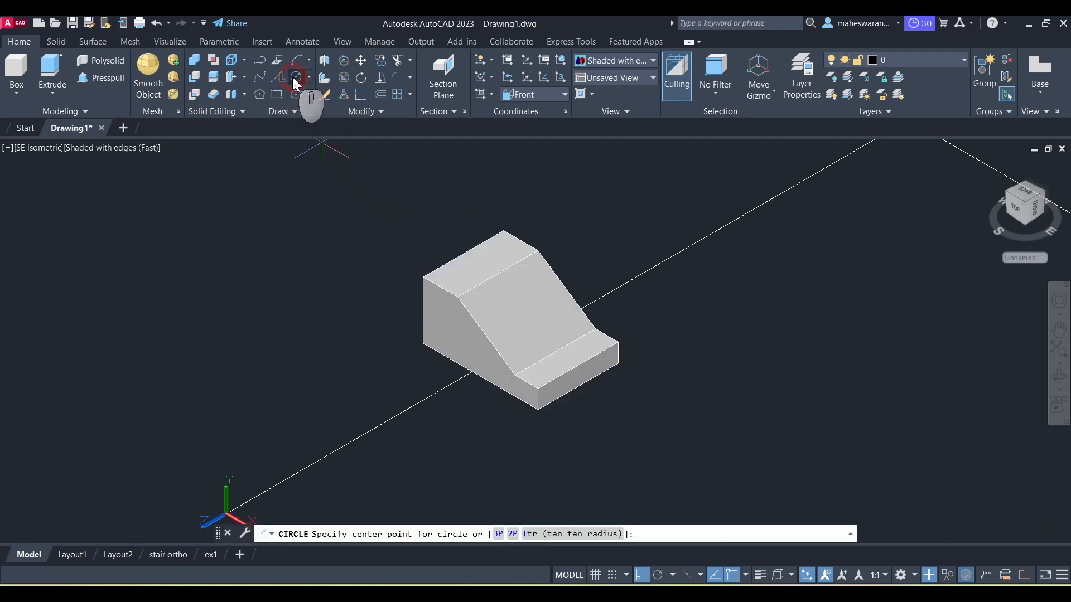
{"action": "left_click", "coordinate": [448, 329]}
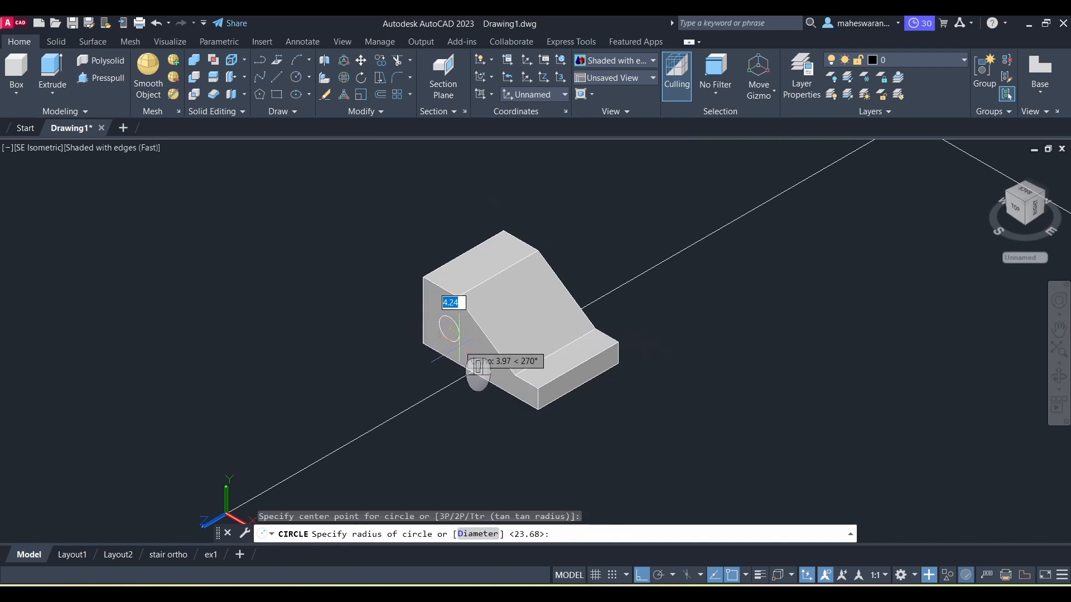
{"action": "left_click", "coordinate": [457, 348]}
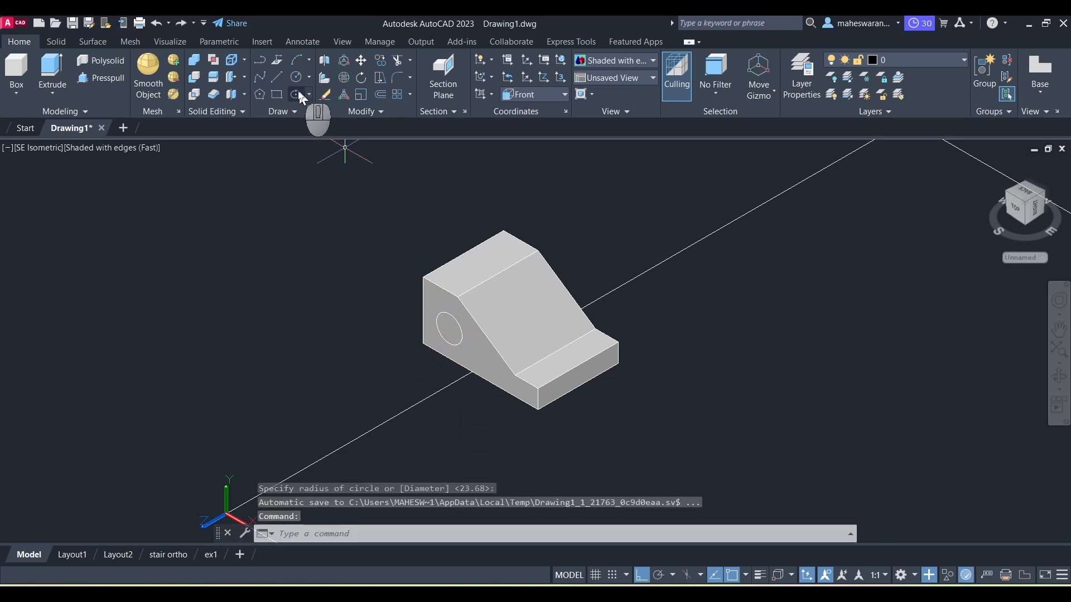
Step: Draw a small rectangle on the block's sloped face
{"action": "left_click", "coordinate": [261, 95]}
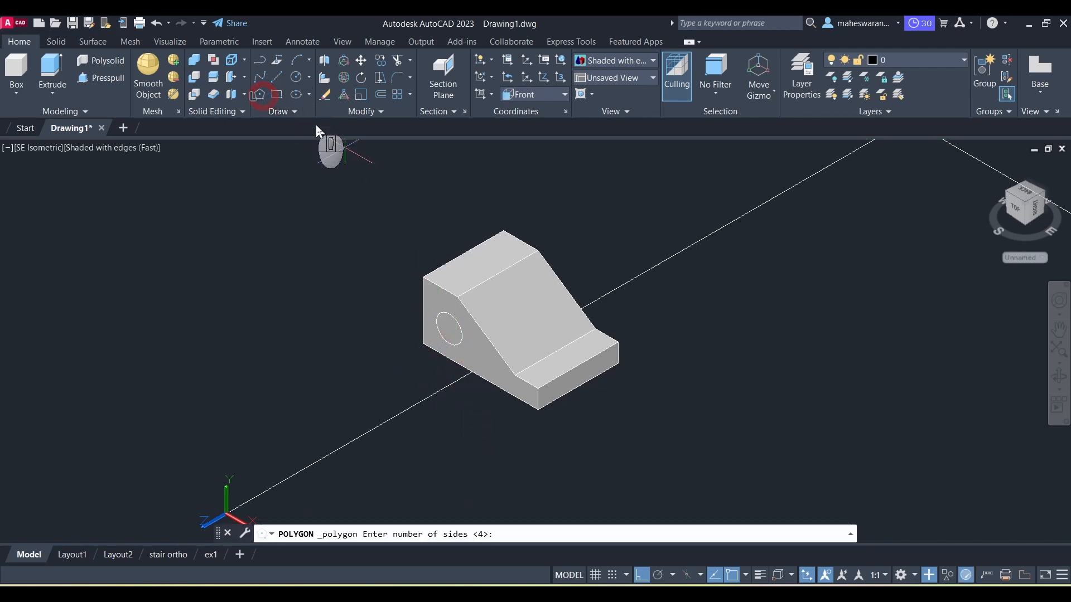
{"action": "left_click", "coordinate": [276, 95]}
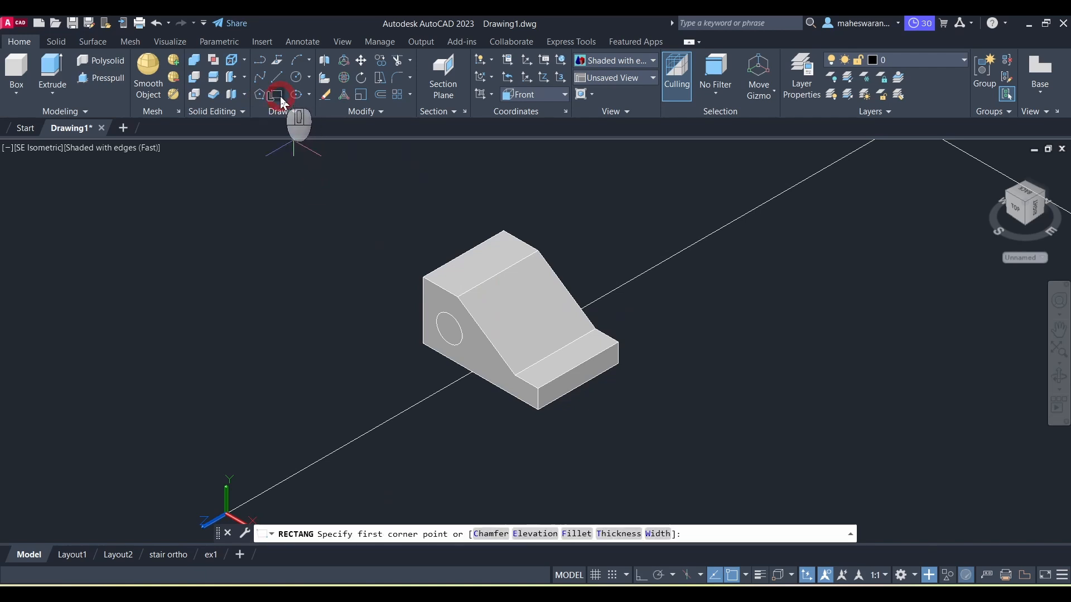
{"action": "left_click", "coordinate": [502, 295]}
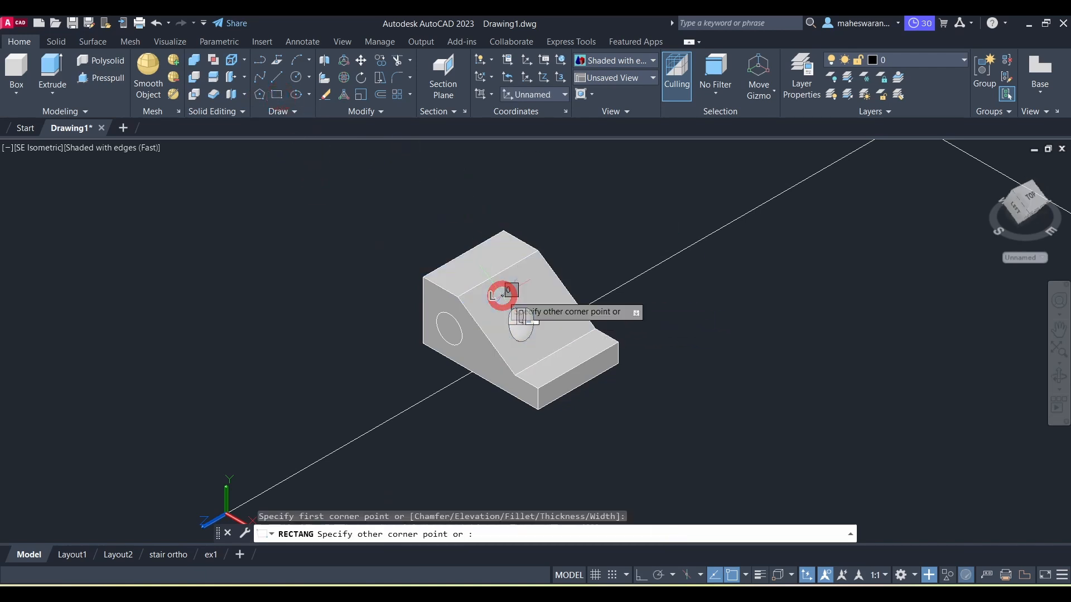
{"action": "left_click", "coordinate": [547, 318]}
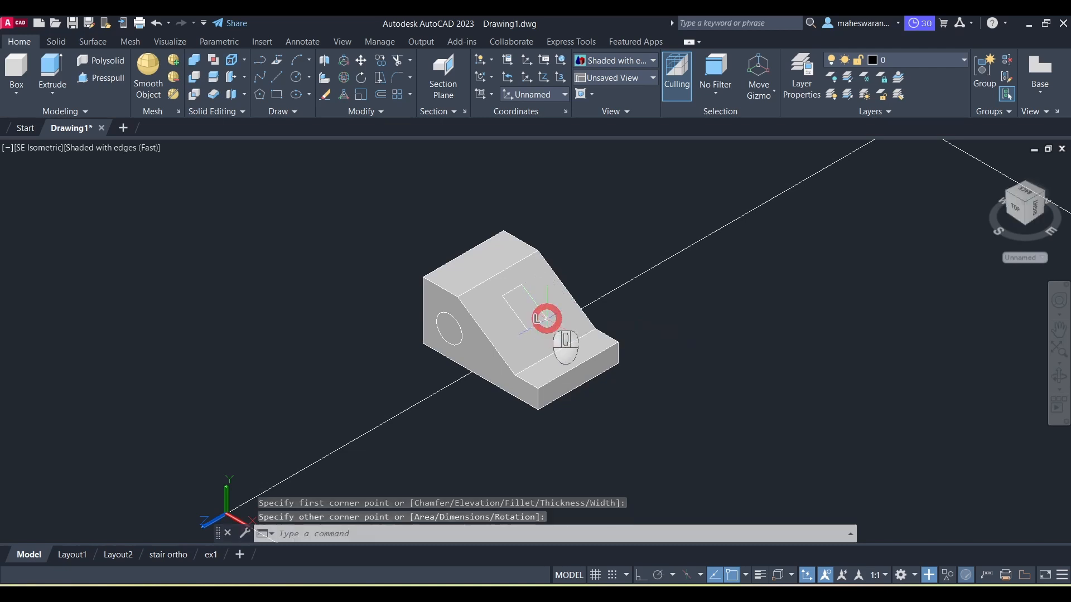
Step: Draw a rectangle about 20 by 5 units on the front face of the lower step
{"action": "left_click", "coordinate": [277, 96]}
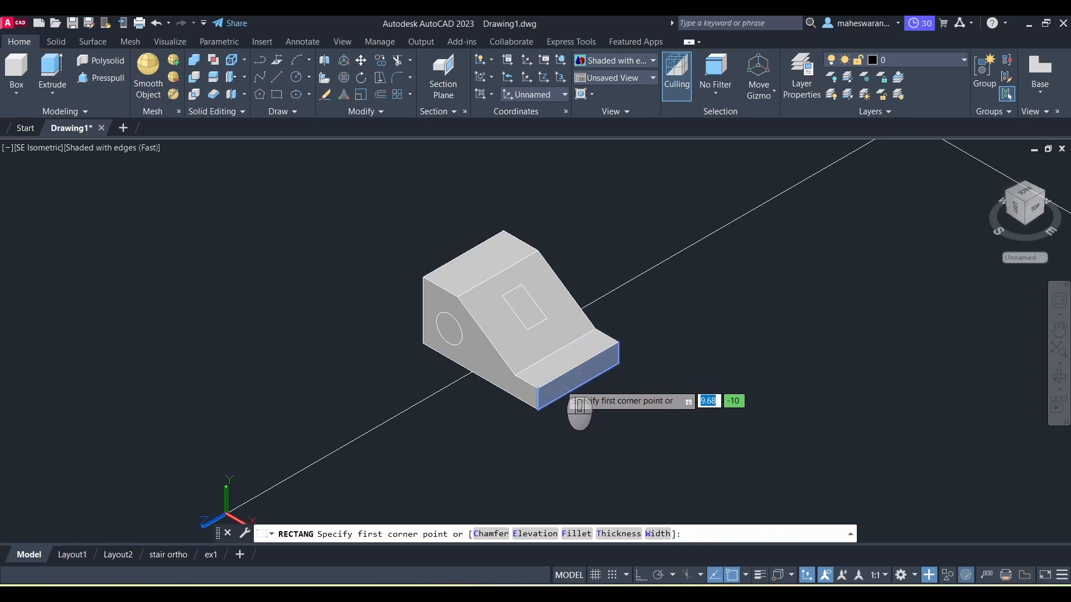
{"action": "scroll", "coordinate": [562, 397], "scroll_direction": "up", "scroll_amount": 5}
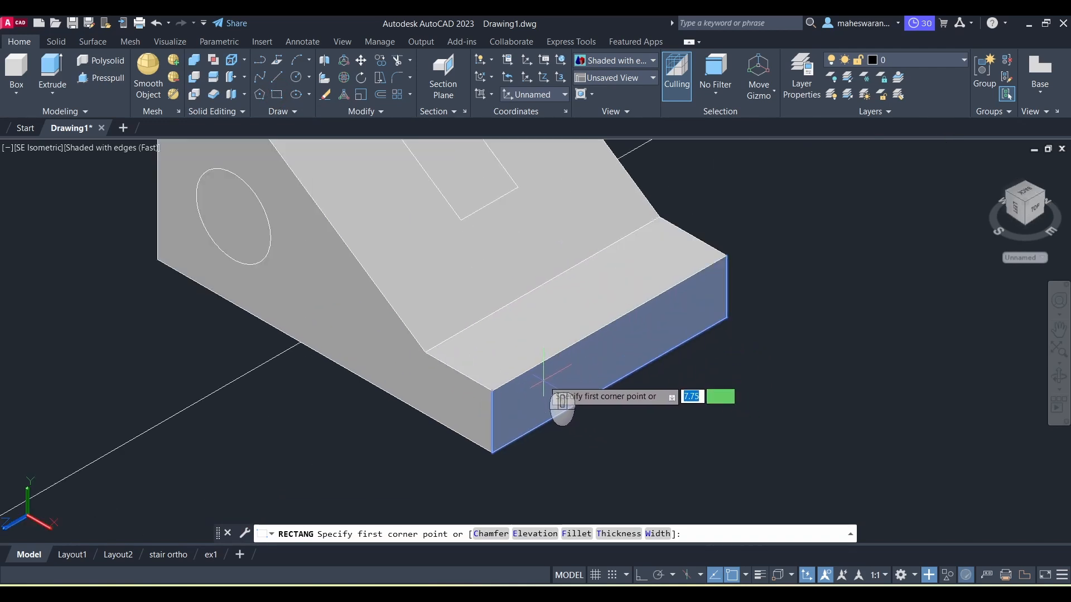
{"action": "left_click", "coordinate": [543, 380]}
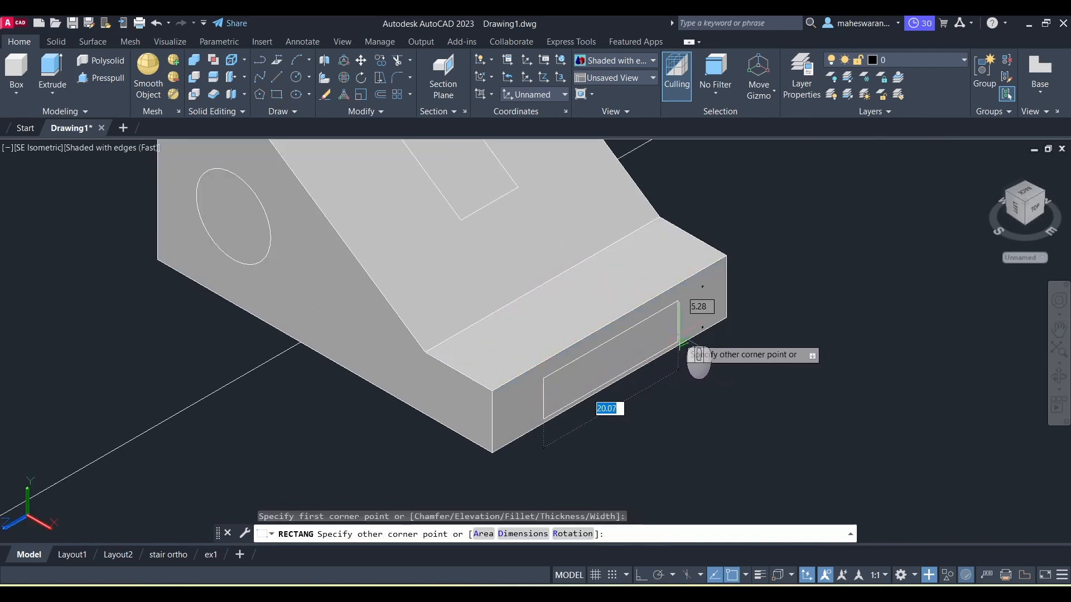
{"action": "left_click", "coordinate": [700, 313]}
{"action": "scroll", "coordinate": [781, 343], "scroll_direction": "down", "scroll_amount": 3}
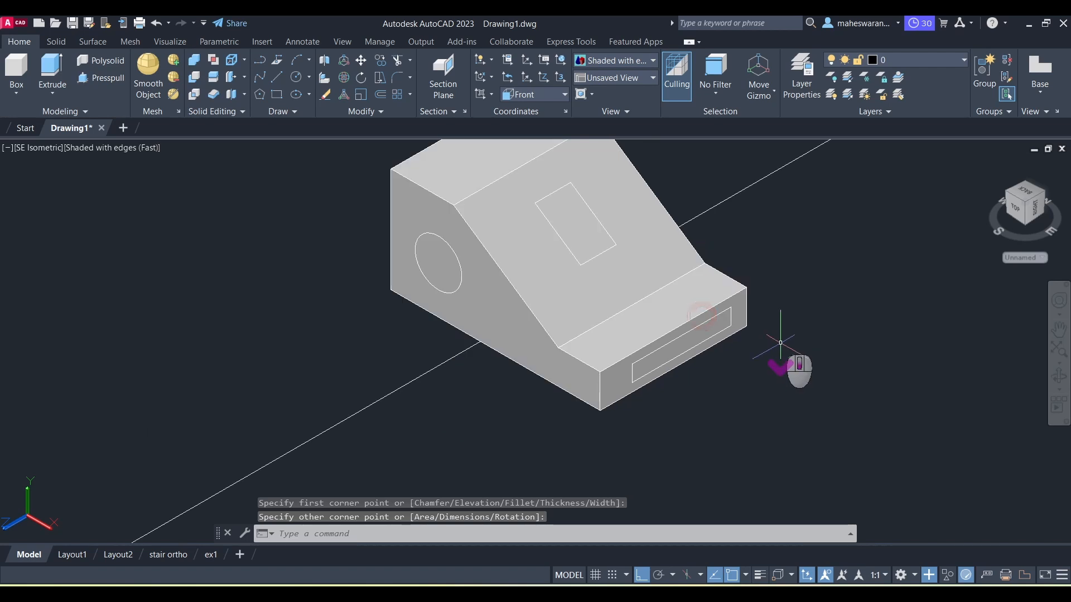
{"action": "scroll", "coordinate": [780, 342], "scroll_direction": "down", "scroll_amount": 2}
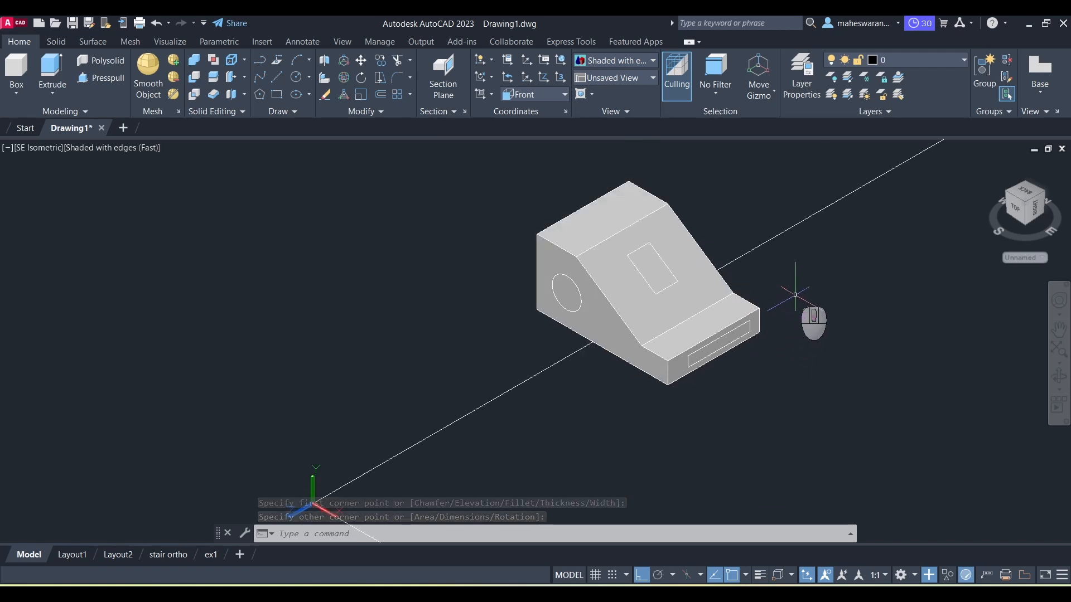
Step: Press-pull the circle outward about 21 units to form a cylindrical boss
{"action": "left_click", "coordinate": [96, 82]}
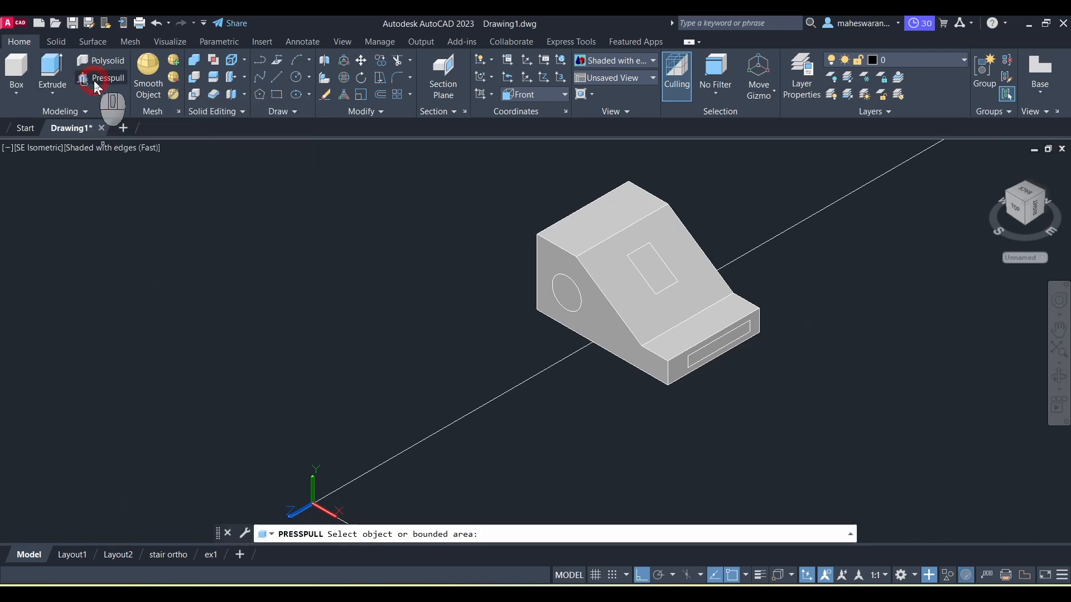
{"action": "left_click", "coordinate": [575, 283]}
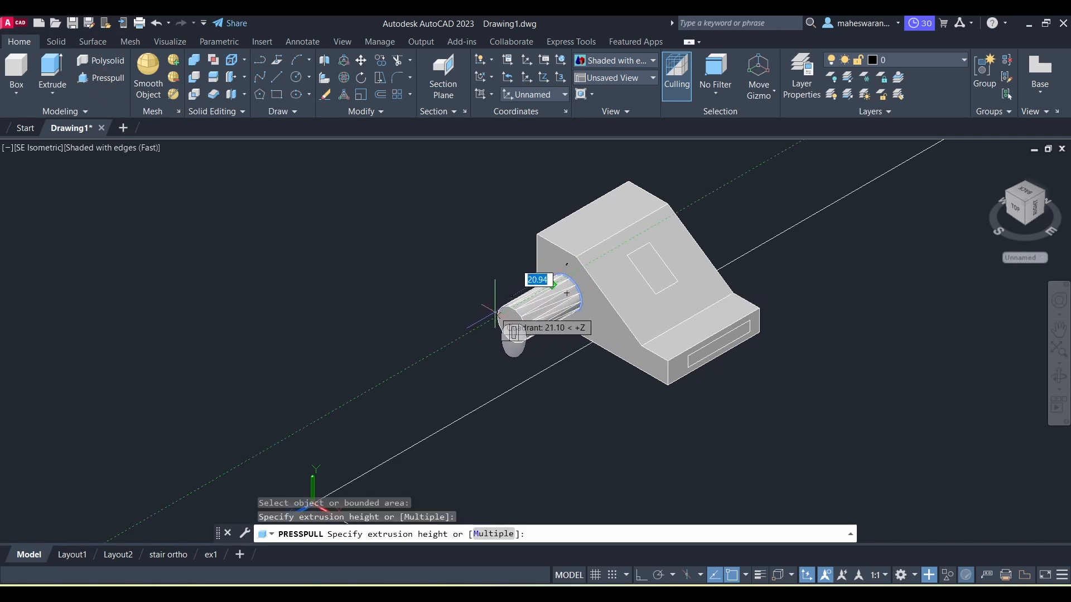
{"action": "left_click", "coordinate": [496, 313]}
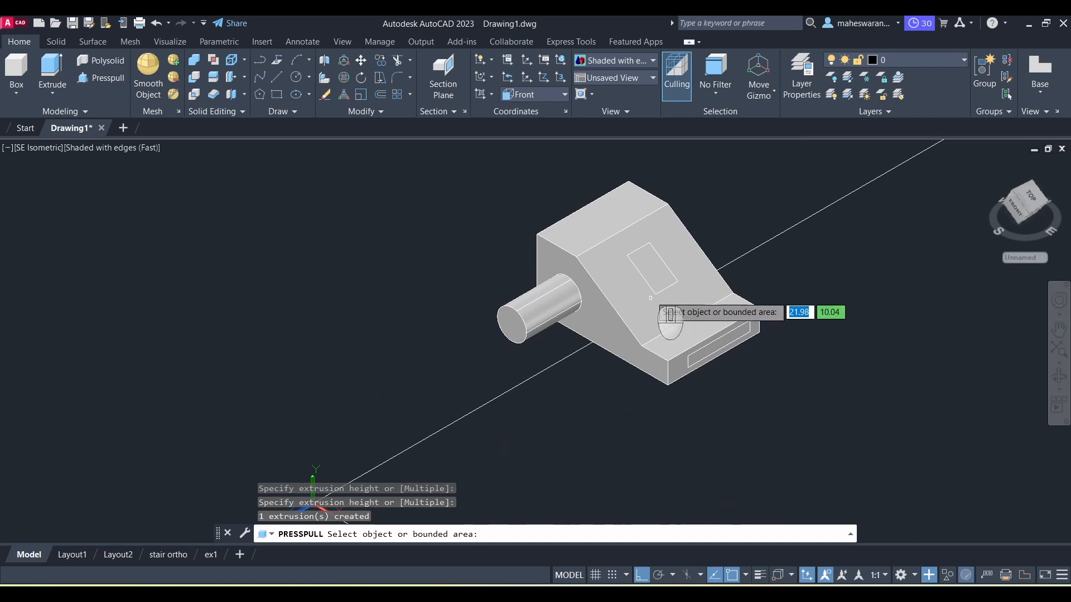
Step: Press-pull the sloped-face rectangle into the block to cut a rectangular opening
{"action": "left_click", "coordinate": [651, 270]}
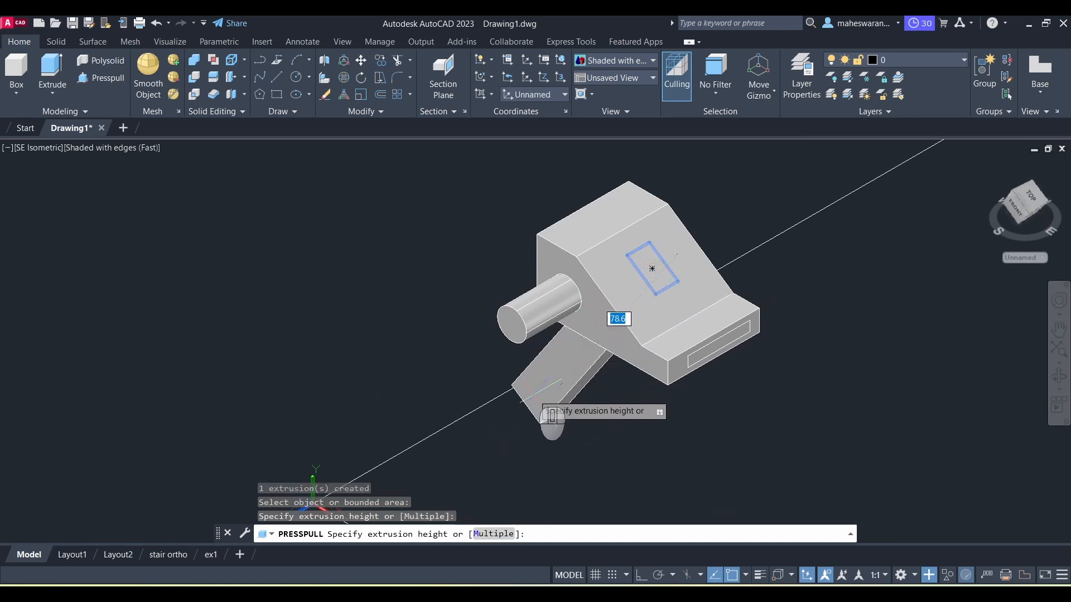
{"action": "left_click", "coordinate": [543, 386]}
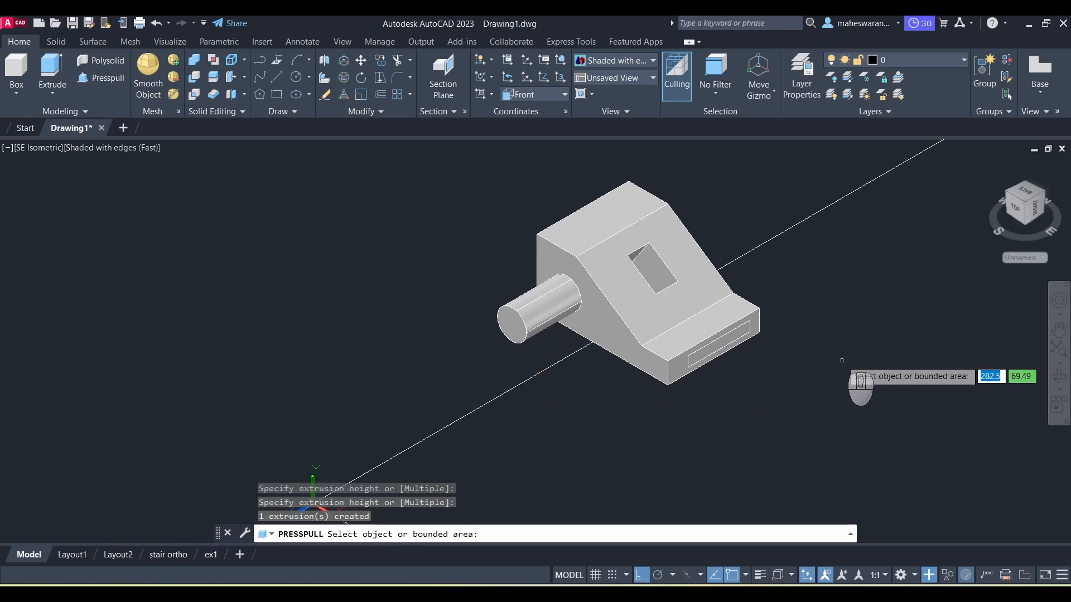
{"action": "middle_click_drag", "start_coordinate": [826, 320], "coordinate": [851, 308], "text": "shift"}
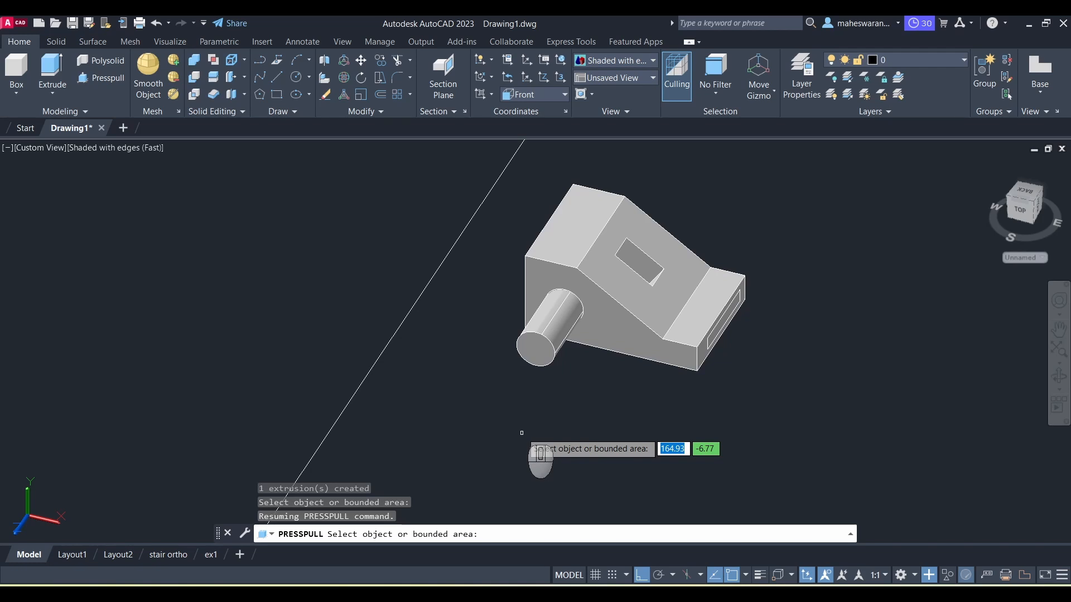
Step: Extrude the lower-step rectangle about 71 units back through the block to form a protruding tab
{"action": "left_click", "coordinate": [52, 70]}
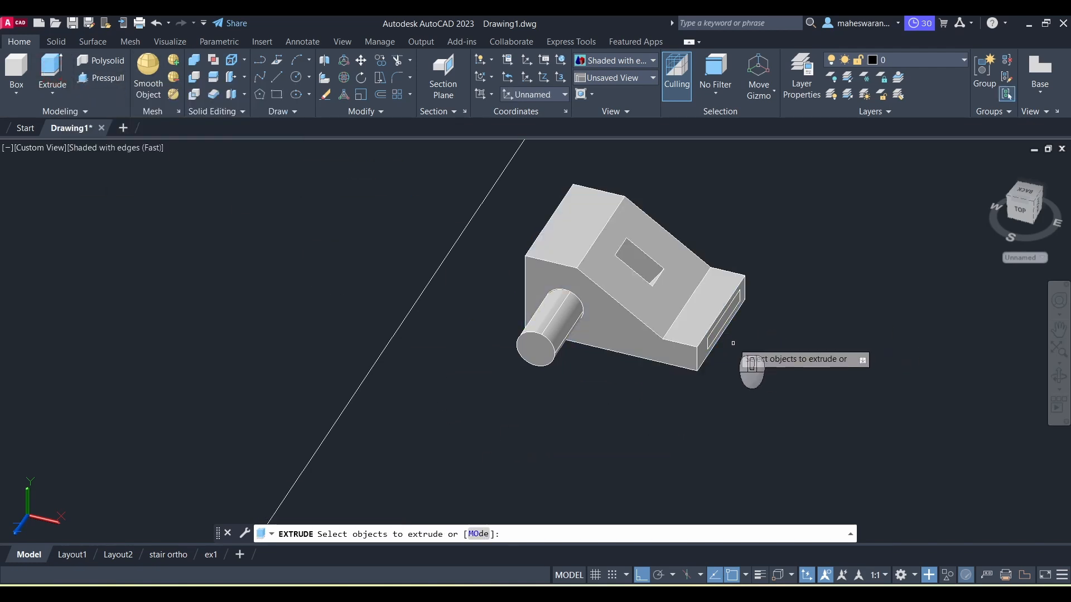
{"action": "left_click", "coordinate": [717, 335]}
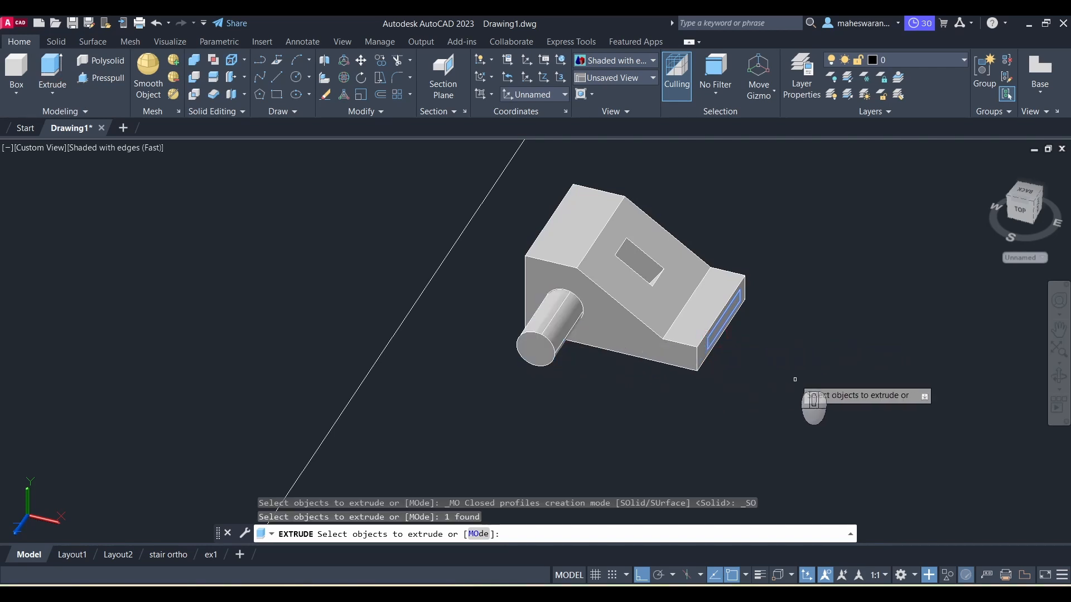
{"action": "key", "text": "Return"}
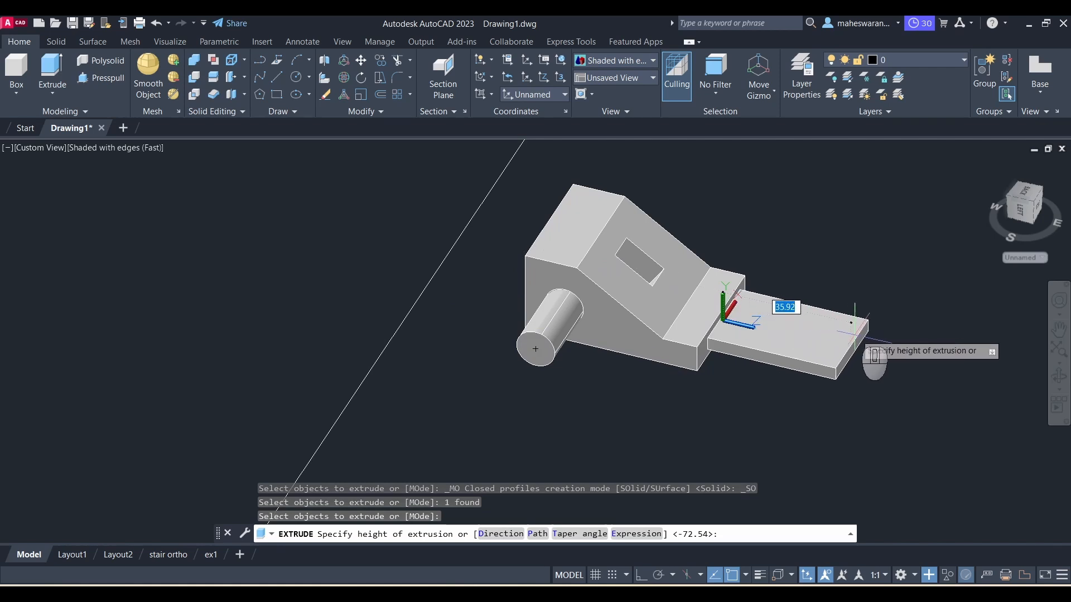
{"action": "left_click", "coordinate": [469, 311]}
{"action": "middle_click_drag", "start_coordinate": [813, 426], "coordinate": [769, 338], "text": "shift"}
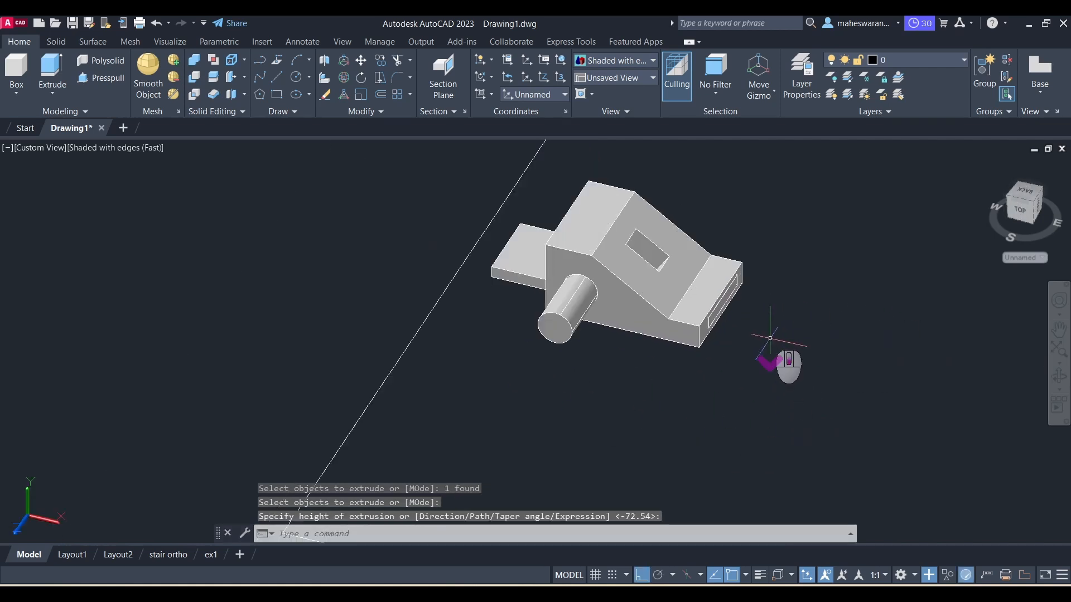
Step: Accept the default extrusion height of -72.54 to finish the tab extrusion
{"action": "scroll", "coordinate": [805, 268], "scroll_direction": "up", "scroll_amount": 4}
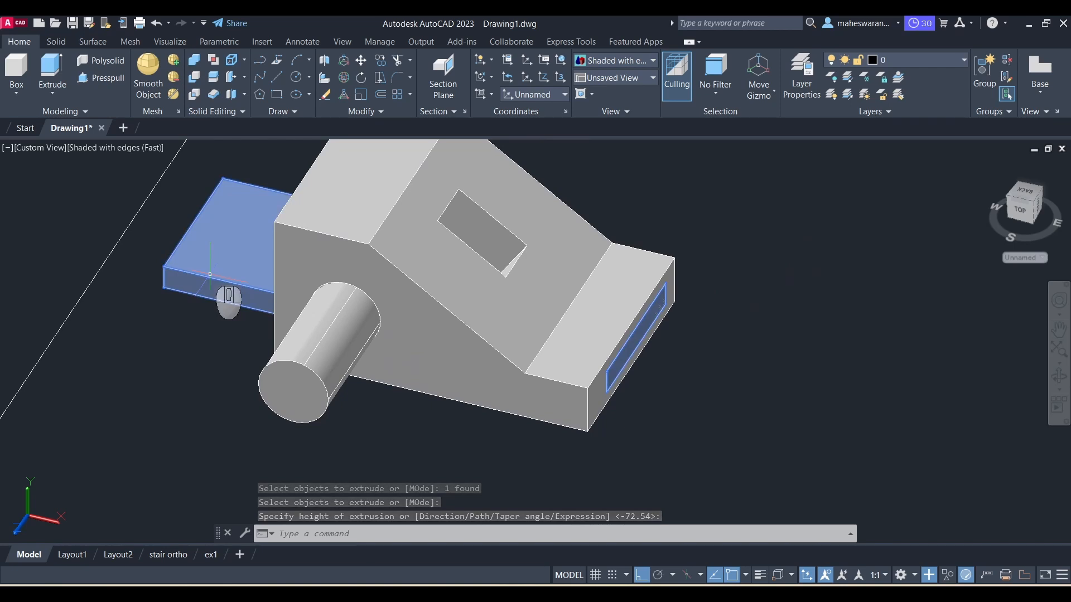
{"action": "right_click", "coordinate": [218, 295]}
{"action": "left_click", "coordinate": [220, 288]}
{"action": "left_click", "coordinate": [557, 401]}
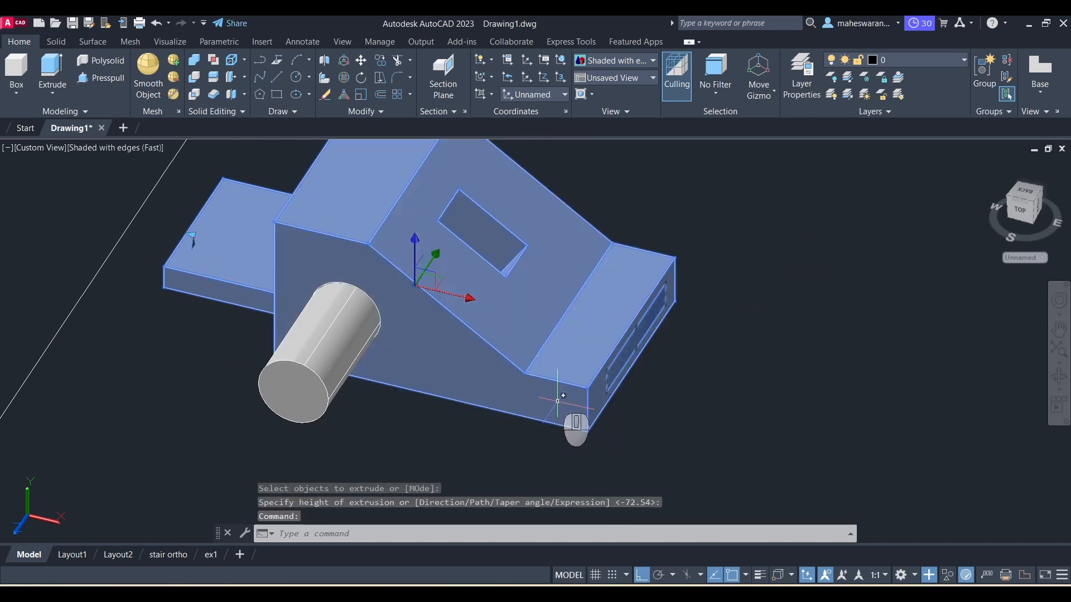
{"action": "key", "text": "Escape"}
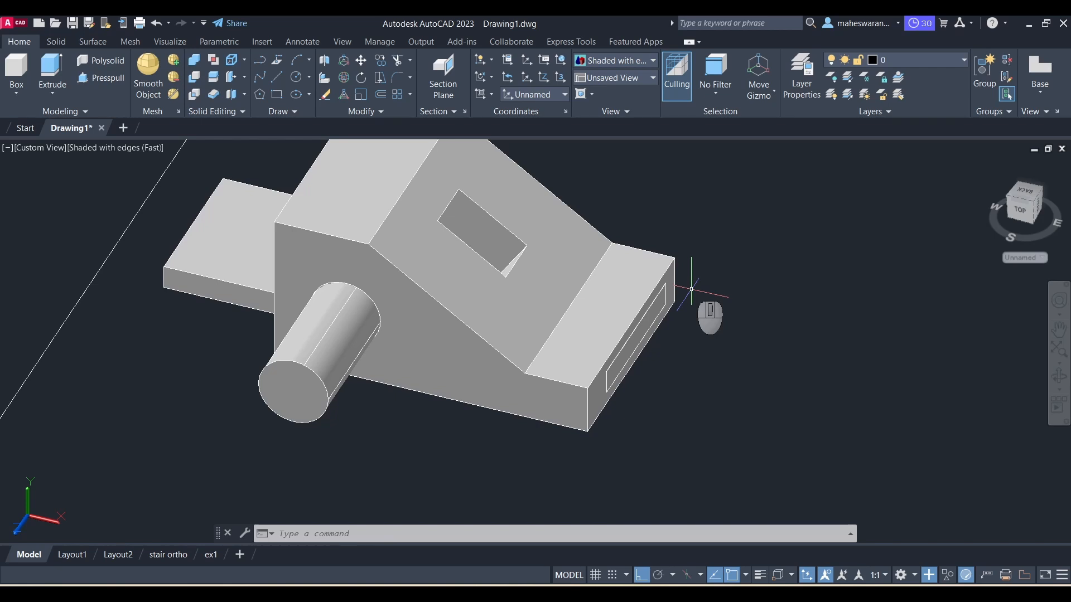
Step: Subtract the extruded tab from the main block solid
{"action": "scroll", "coordinate": [691, 289], "scroll_direction": "down", "scroll_amount": 2}
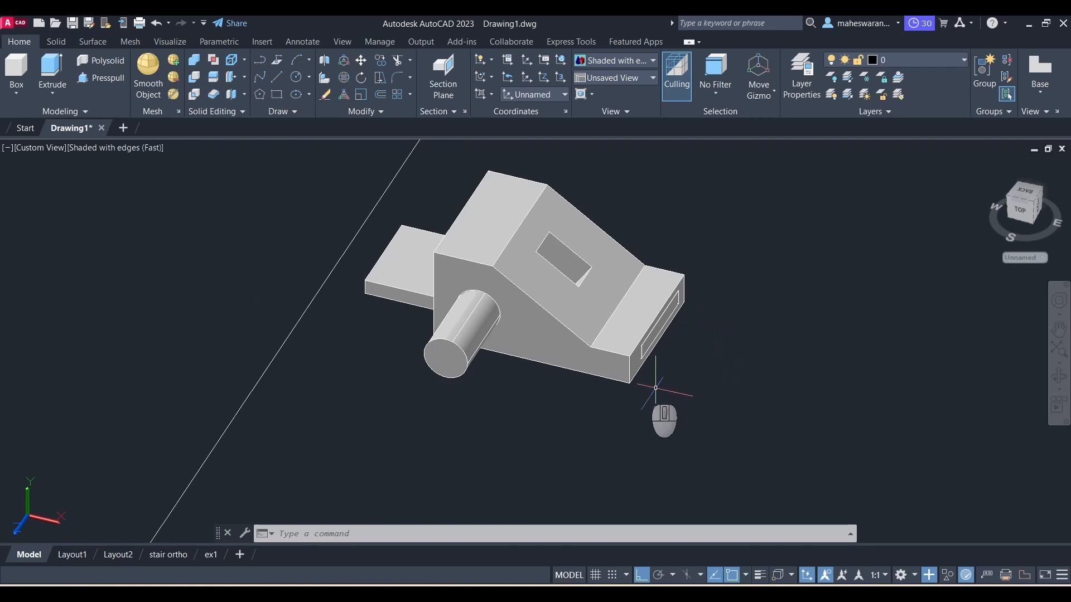
{"action": "scroll", "coordinate": [708, 376], "scroll_direction": "up", "scroll_amount": 2}
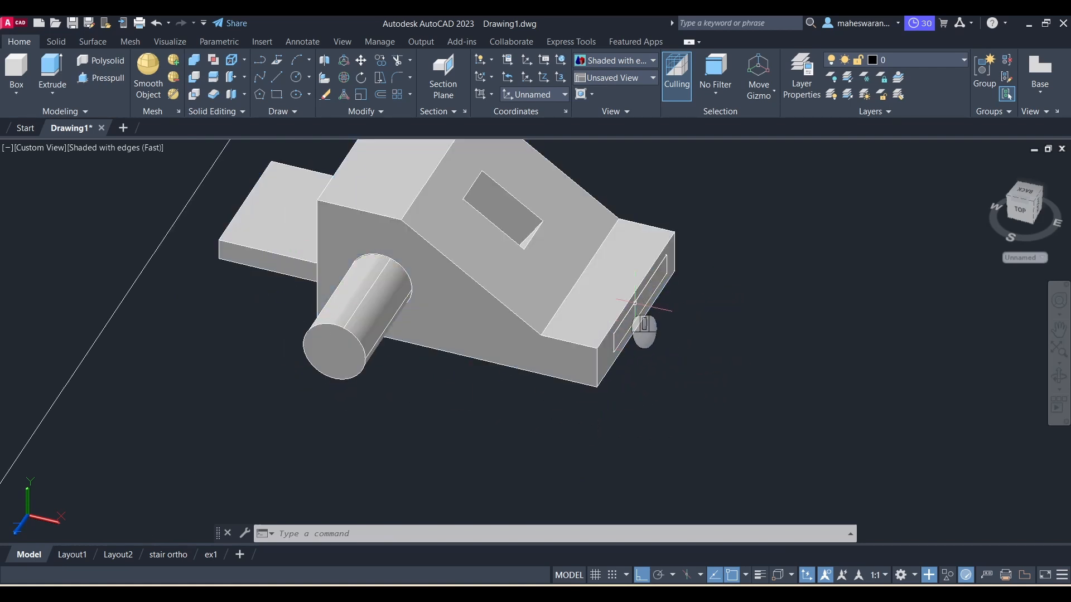
{"action": "scroll", "coordinate": [767, 267], "scroll_direction": "down", "scroll_amount": 2}
{"action": "middle_click_drag", "start_coordinate": [764, 219], "coordinate": [673, 278]}
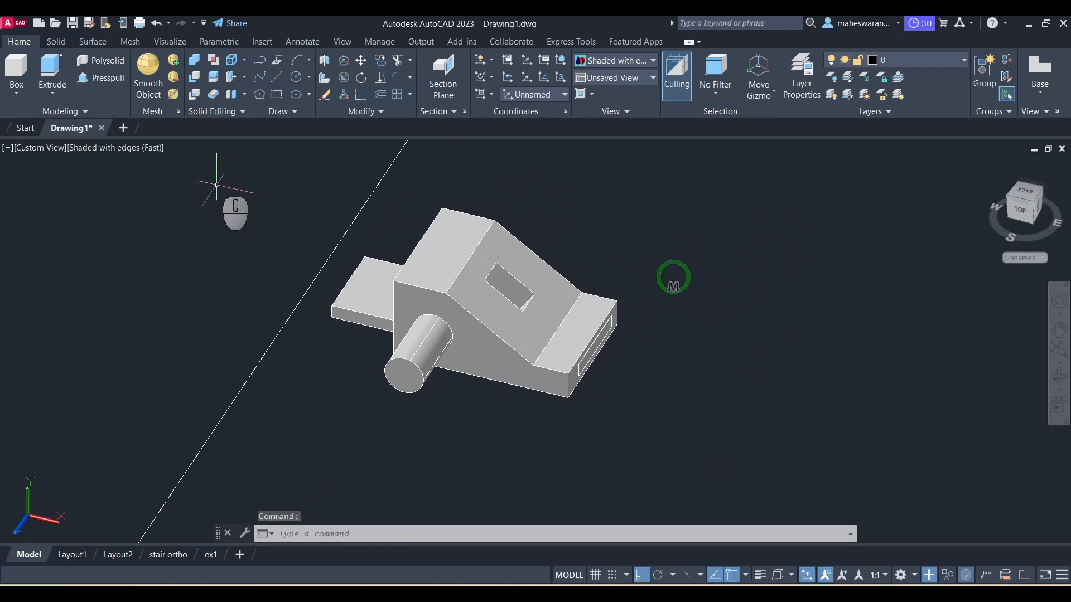
{"action": "left_click", "coordinate": [194, 79]}
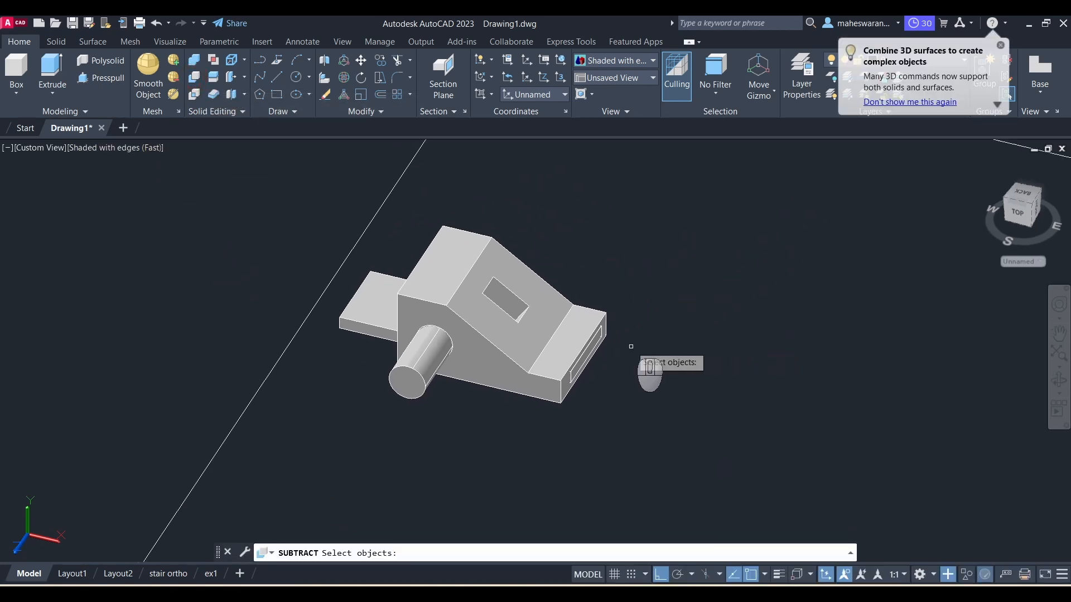
{"action": "left_click", "coordinate": [544, 334]}
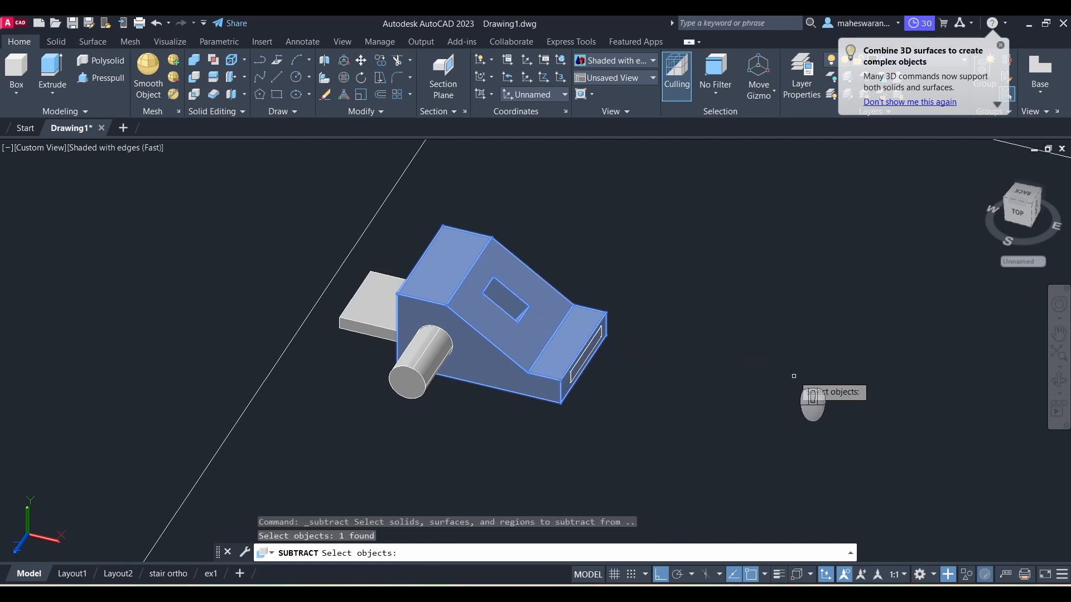
{"action": "key", "text": "Return"}
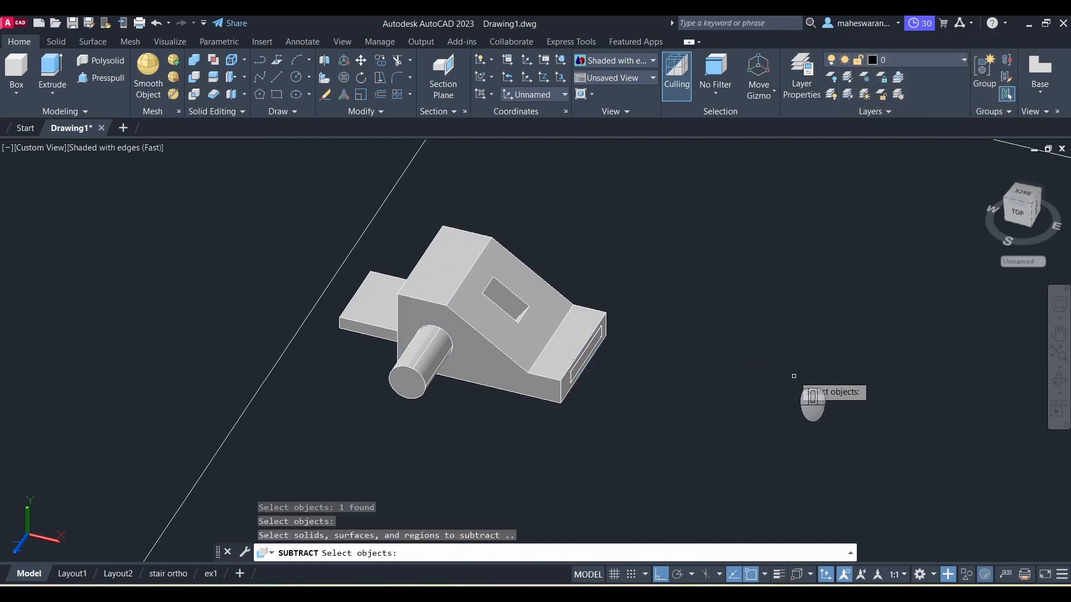
{"action": "left_click", "coordinate": [379, 327]}
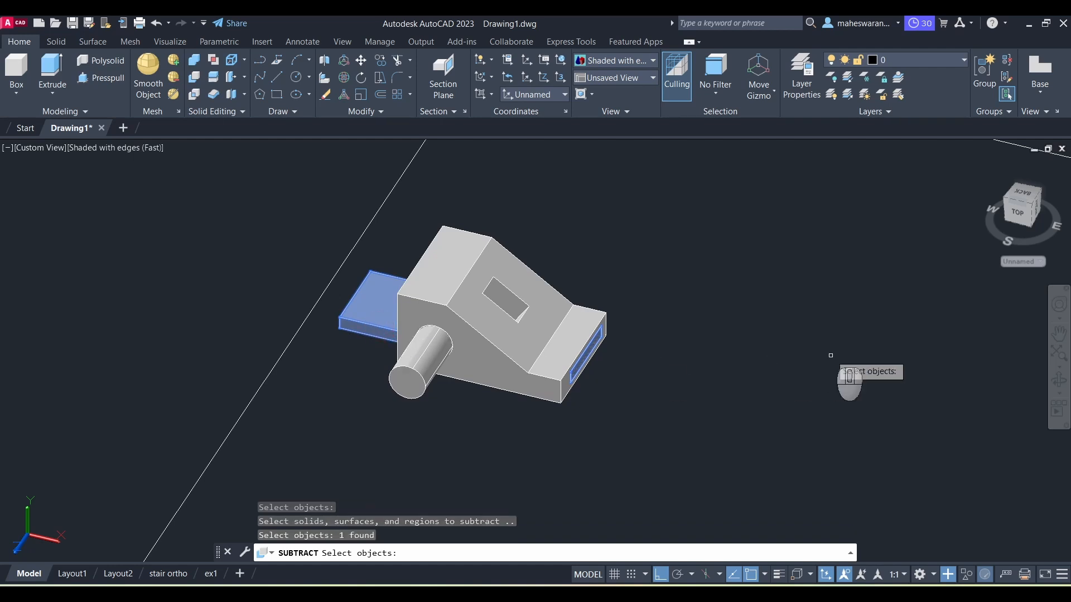
{"action": "key", "text": "Return"}
{"action": "mouse_move", "coordinate": [817, 363]}
{"action": "middle_mouse_down", "text": "shift"}
{"action": "mouse_move", "coordinate": [782, 358]}
{"action": "mouse_move", "coordinate": [669, 293]}
{"action": "mouse_move", "coordinate": [677, 281]}
{"action": "mouse_move", "coordinate": [679, 307]}
{"action": "mouse_move", "coordinate": [672, 292]}
{"action": "mouse_move", "coordinate": [815, 318]}
{"action": "mouse_move", "coordinate": [796, 366]}
{"action": "mouse_move", "coordinate": [783, 357]}
{"action": "mouse_move", "coordinate": [787, 378]}
{"action": "mouse_move", "coordinate": [810, 363]}
{"action": "middle_mouse_up", "text": "shift"}
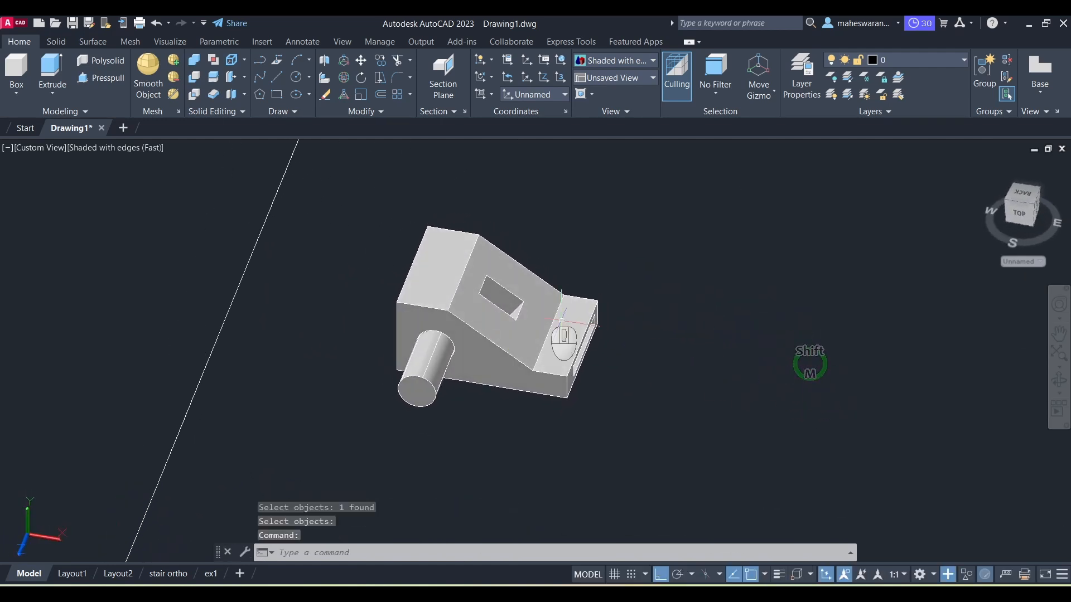
{"action": "scroll", "coordinate": [535, 319], "scroll_direction": "up", "scroll_amount": 2}
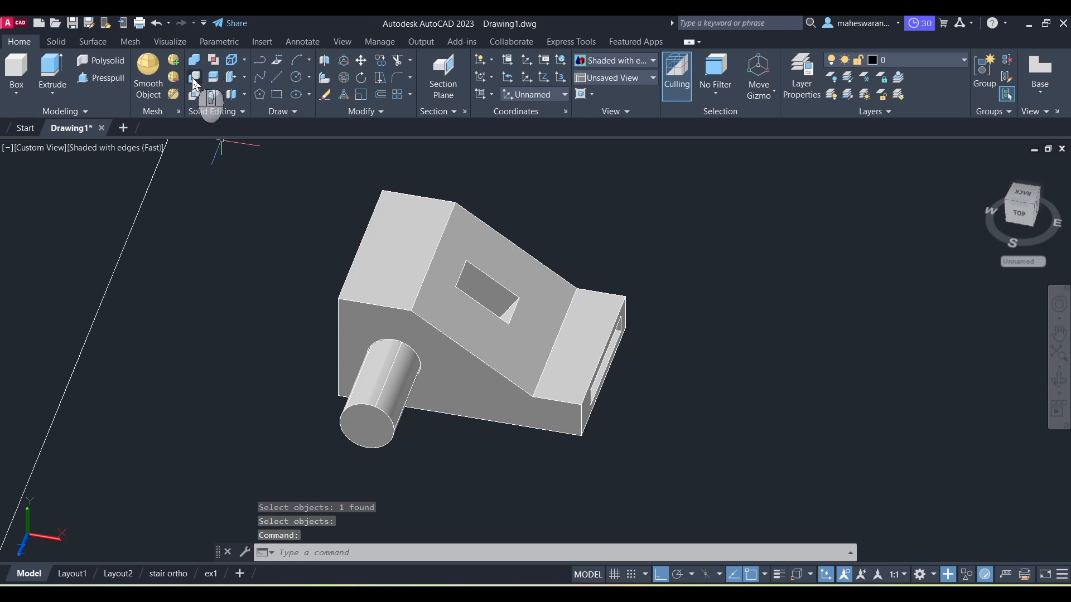
{"action": "scroll", "coordinate": [590, 389], "scroll_direction": "down", "scroll_amount": 1}
{"action": "left_click", "coordinate": [590, 389]}
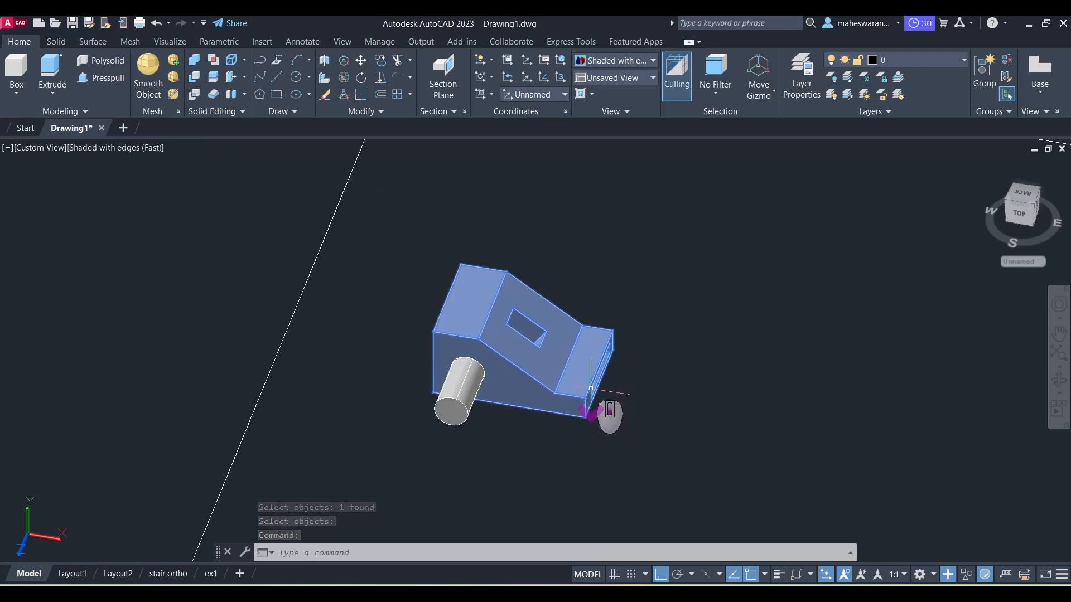
{"action": "key", "text": "Escape"}
{"action": "scroll", "coordinate": [596, 402], "scroll_direction": "down", "scroll_amount": 1}
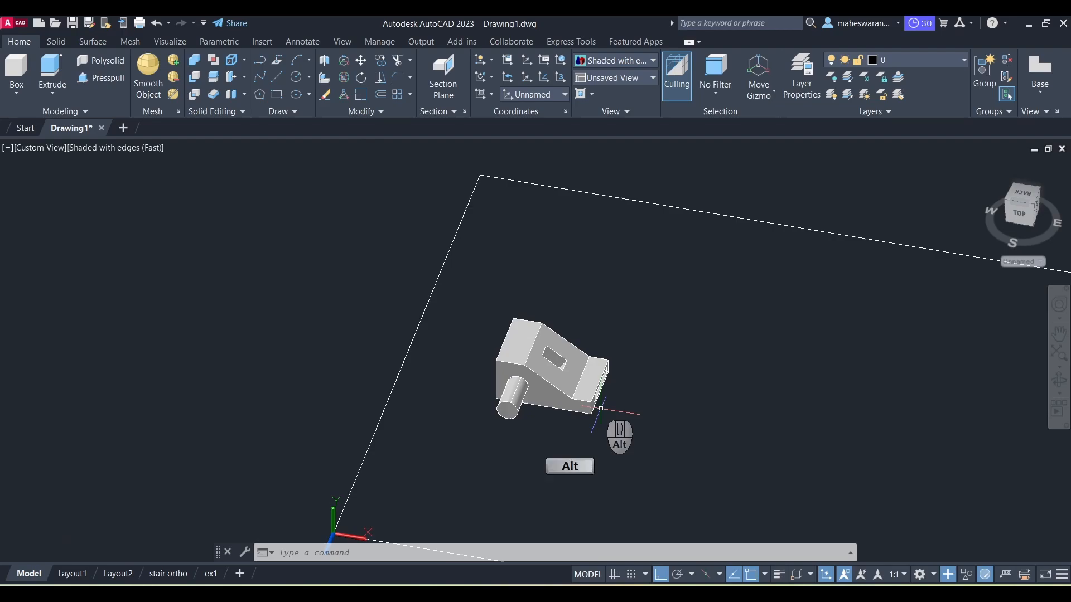
Step: Switch to the PDF and circle the upright and base portions of the next isometric drawing, then undo both markups
{"action": "key", "text": "alt+Tab"}
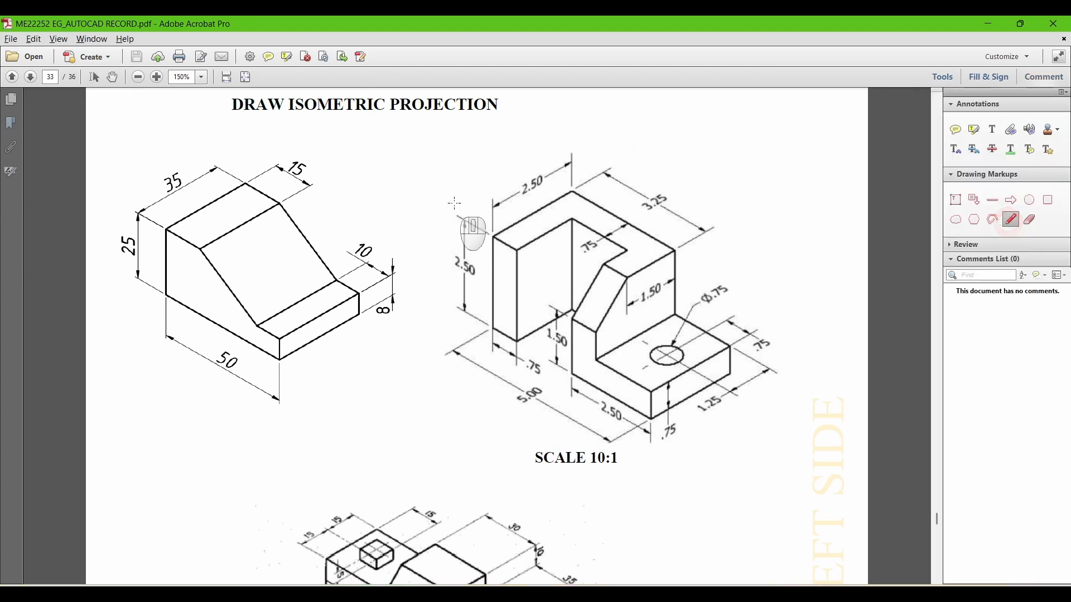
{"action": "mouse_move", "coordinate": [464, 181]}
{"action": "left_mouse_down"}
{"action": "mouse_move", "coordinate": [473, 336]}
{"action": "mouse_move", "coordinate": [528, 390]}
{"action": "mouse_move", "coordinate": [619, 366]}
{"action": "mouse_move", "coordinate": [685, 292]}
{"action": "mouse_move", "coordinate": [624, 173]}
{"action": "mouse_move", "coordinate": [465, 166]}
{"action": "left_mouse_up"}
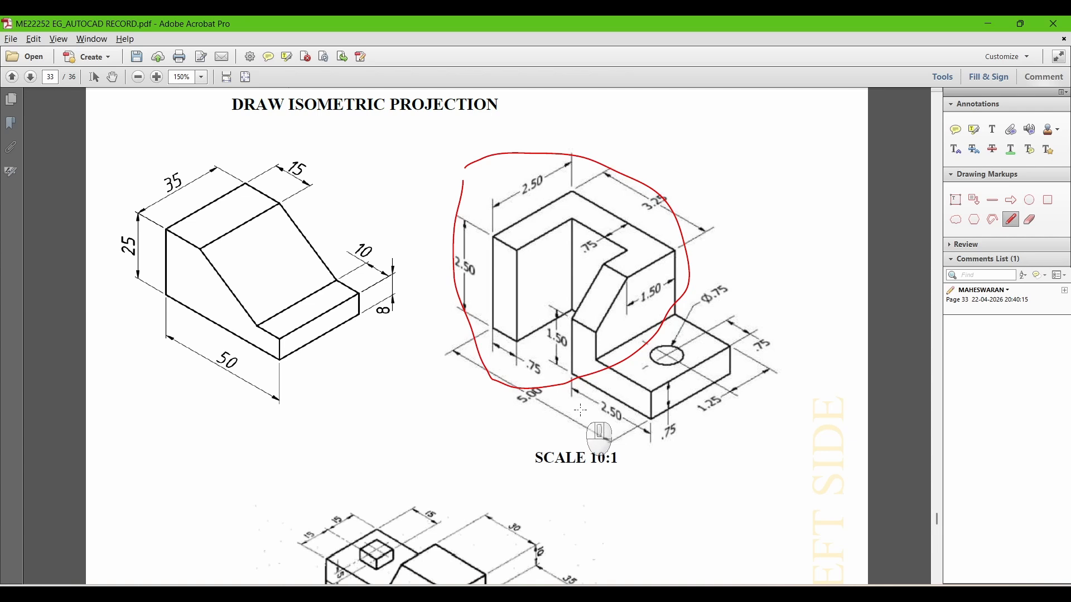
{"action": "mouse_move", "coordinate": [581, 410]}
{"action": "left_mouse_down"}
{"action": "mouse_move", "coordinate": [579, 390]}
{"action": "mouse_move", "coordinate": [635, 340]}
{"action": "mouse_move", "coordinate": [724, 310]}
{"action": "mouse_move", "coordinate": [750, 383]}
{"action": "mouse_move", "coordinate": [658, 445]}
{"action": "mouse_move", "coordinate": [590, 417]}
{"action": "left_mouse_up"}
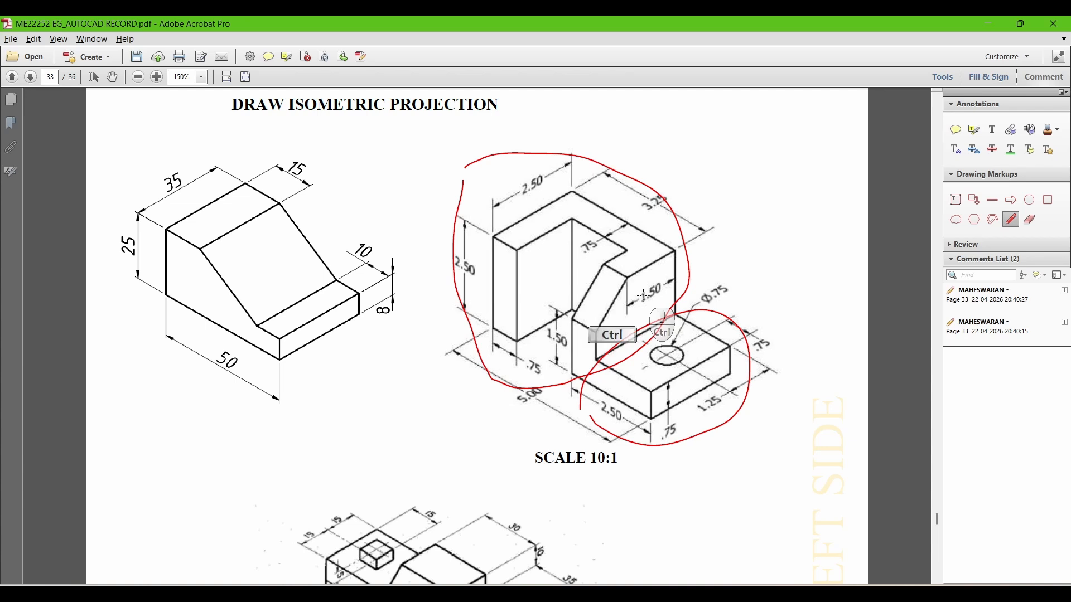
{"action": "key", "text": "ctrl+z"}
{"action": "key", "text": "ctrl+z"}
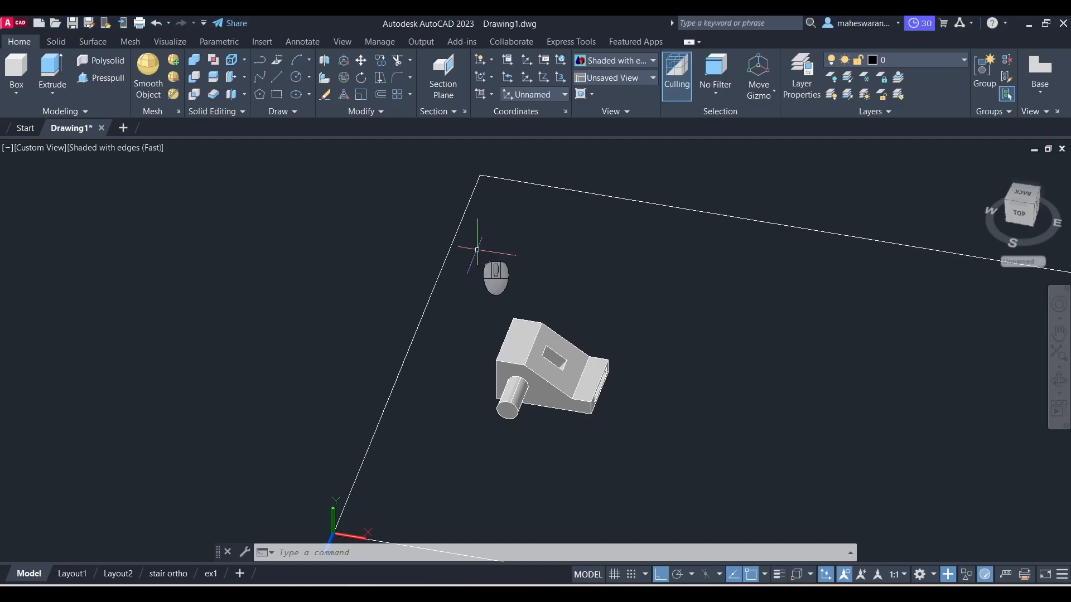
Step: Erase the entire 3D model using a window selection
{"action": "middle_click_drag", "start_coordinate": [490, 246], "coordinate": [523, 290], "text": "shift"}
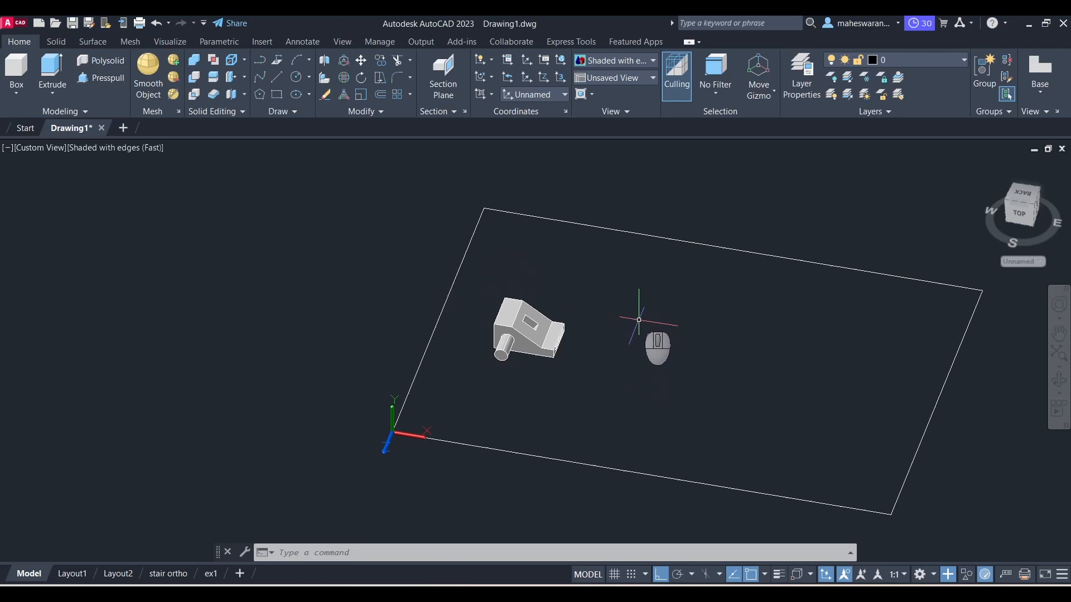
{"action": "left_click", "coordinate": [490, 285]}
{"action": "left_click", "coordinate": [603, 384]}
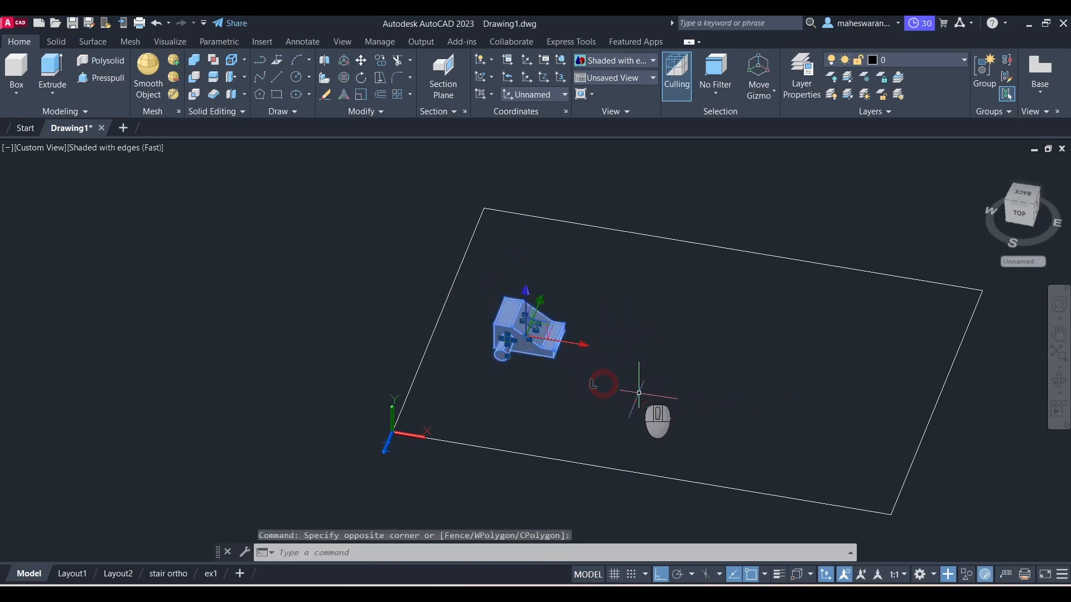
{"action": "key", "text": "Delete"}
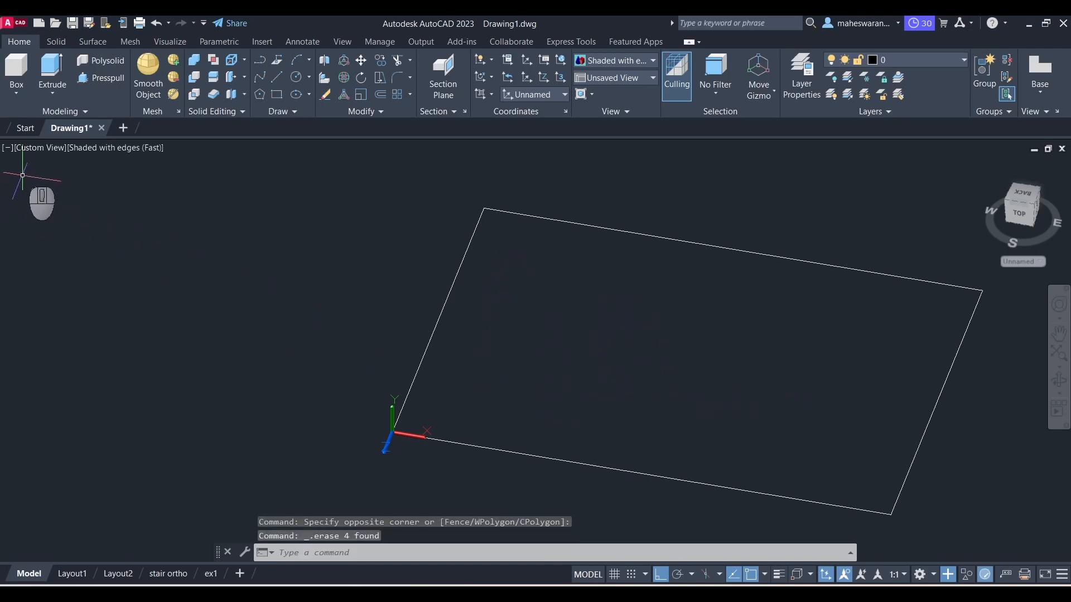
Step: Switch to the Top view and align the UCS with the screen view
{"action": "left_click", "coordinate": [38, 149]}
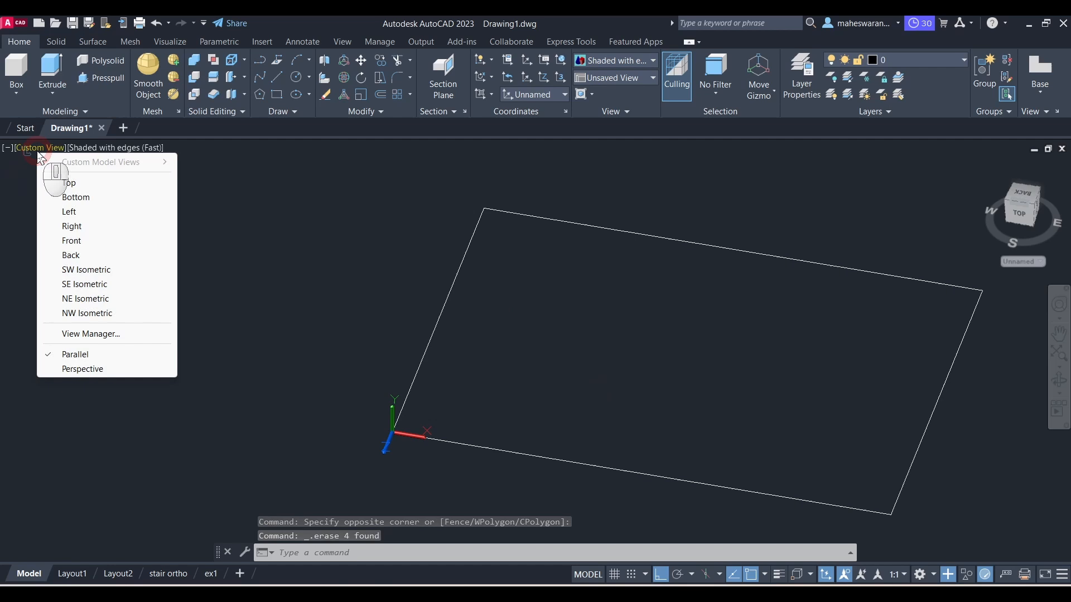
{"action": "left_click", "coordinate": [69, 183]}
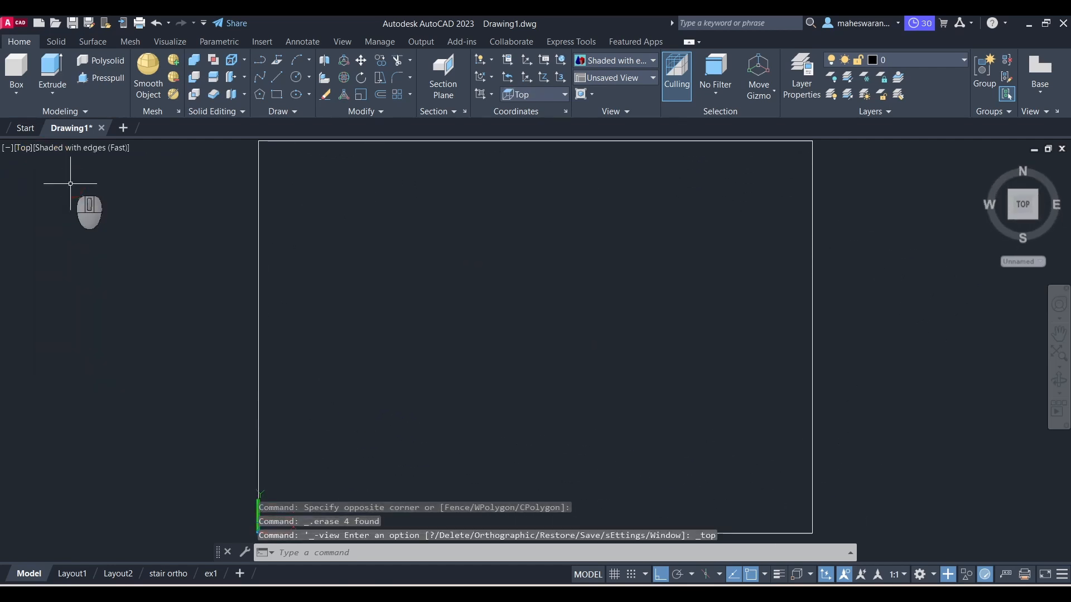
{"action": "left_click", "coordinate": [492, 94]}
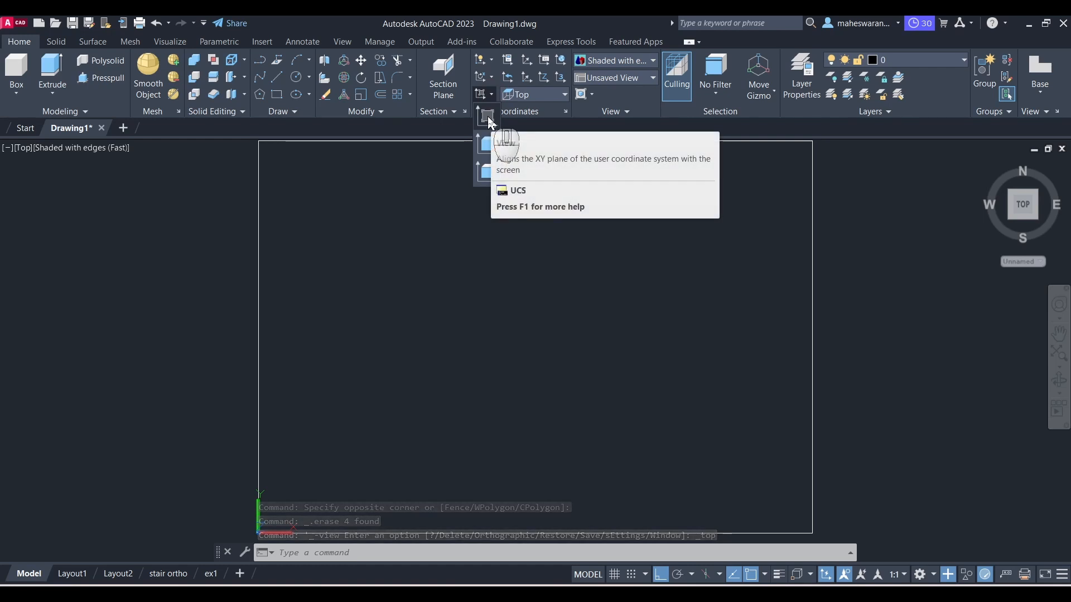
{"action": "left_click", "coordinate": [489, 122]}
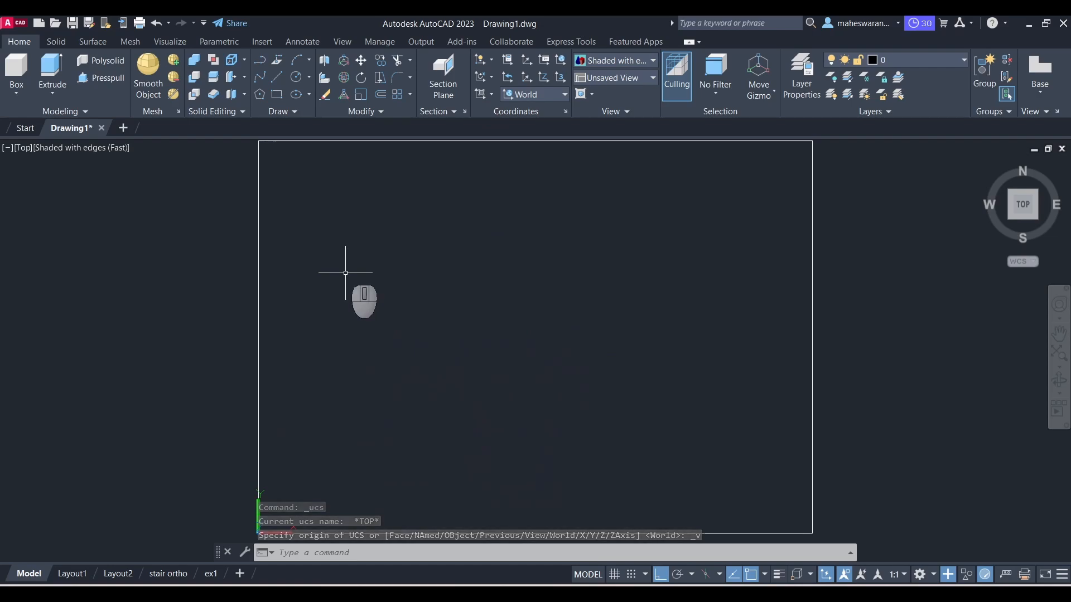
Step: Start a line at a picked point and draw a 25-unit vertical segment upward
{"action": "key", "text": "alt+Tab"}
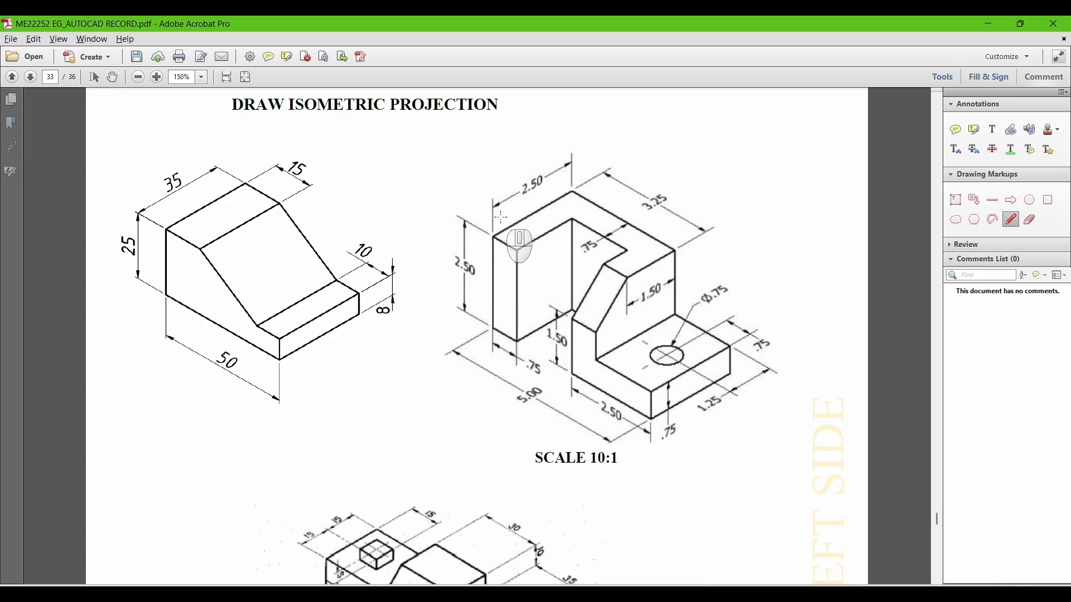
{"action": "key", "text": "alt+Tab"}
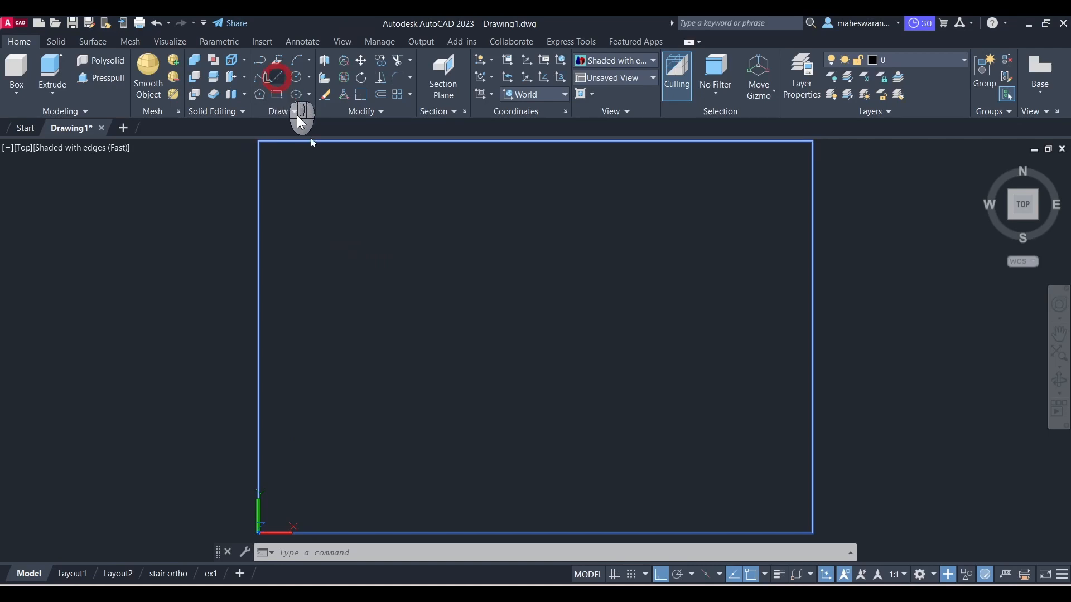
{"action": "left_click", "coordinate": [365, 378]}
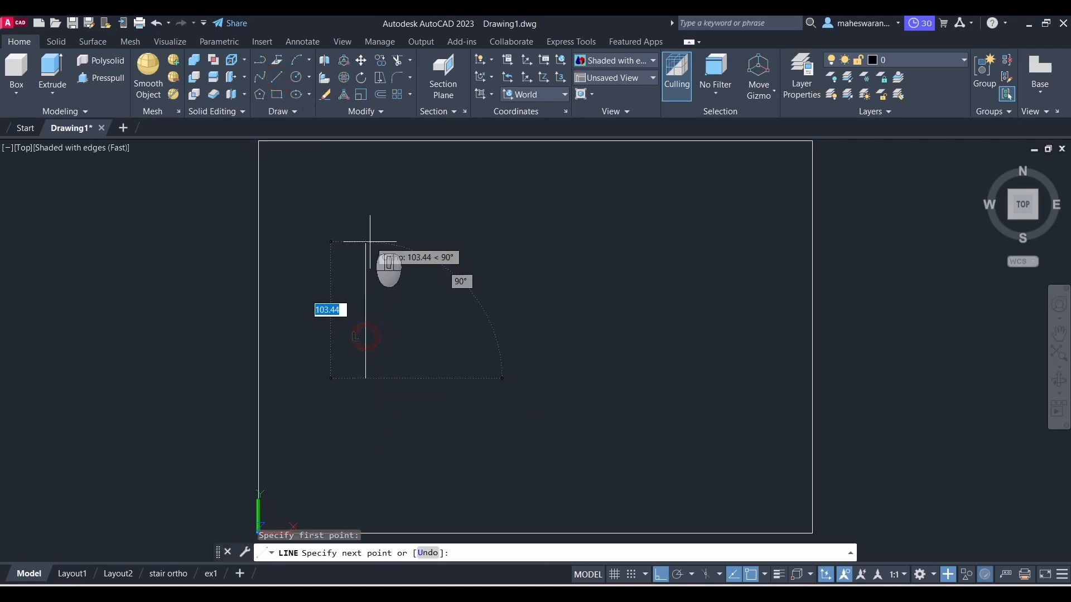
{"action": "type", "text": "25"}
{"action": "key", "text": "Return"}
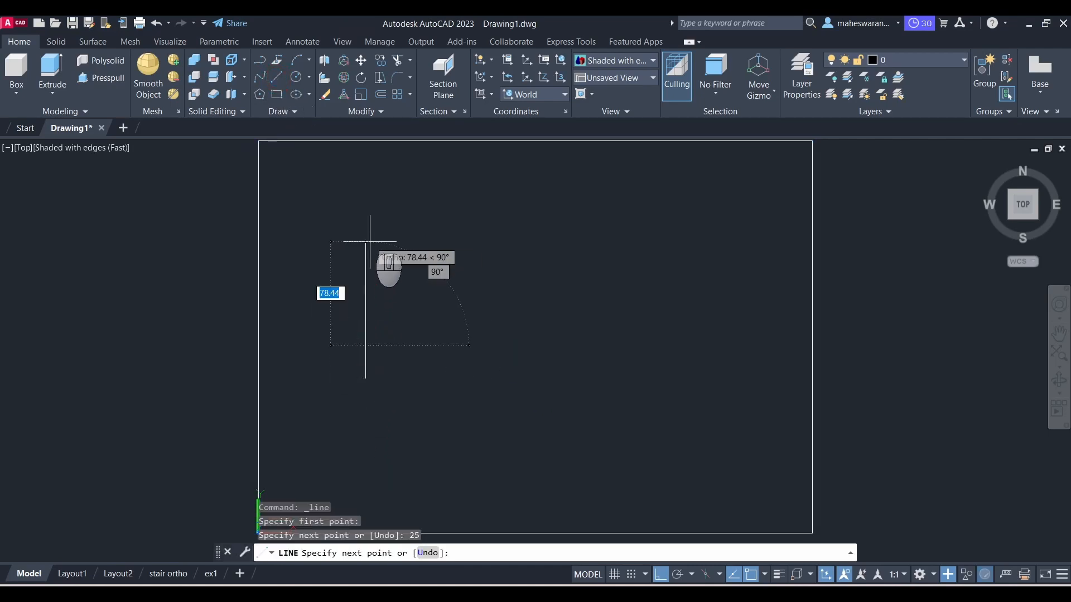
Step: Check the reference drawing and continue the line 32.5 units horizontally to the right
{"action": "key", "text": "alt+Tab"}
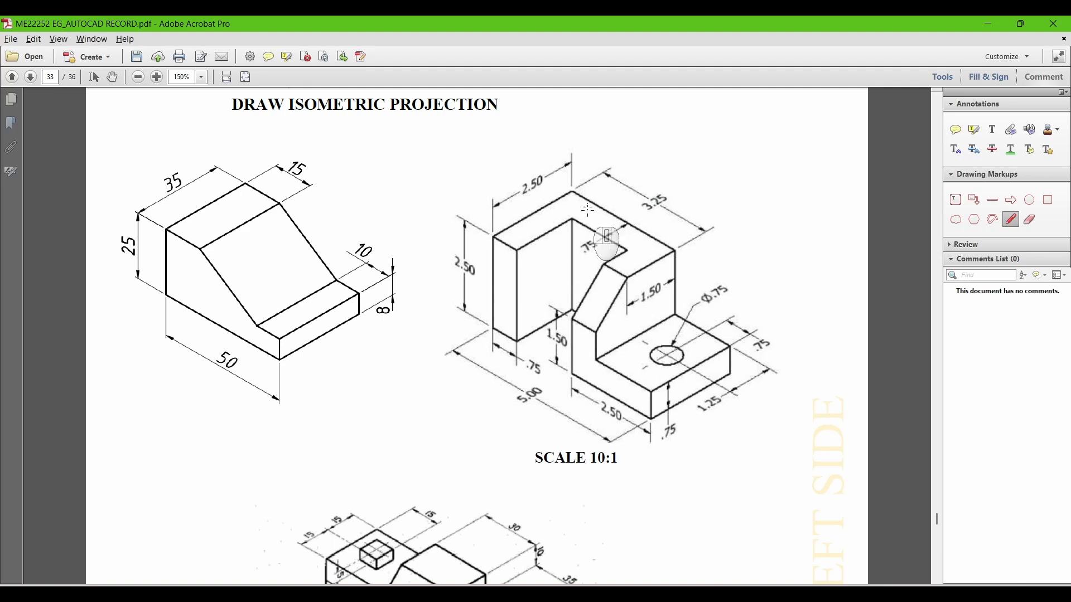
{"action": "key", "text": "alt+Tab"}
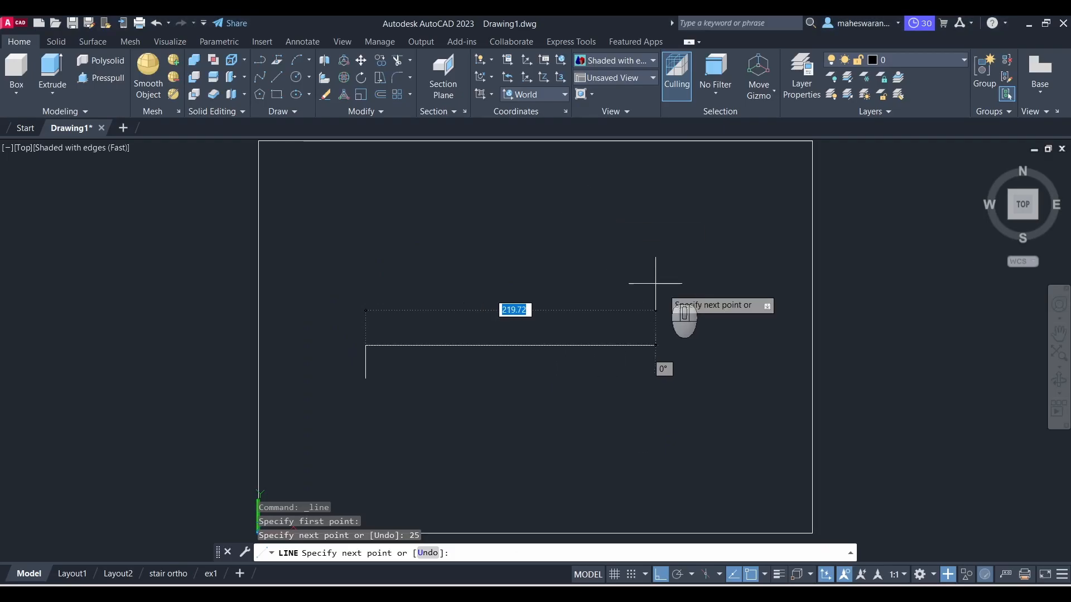
{"action": "type", "text": "32.5"}
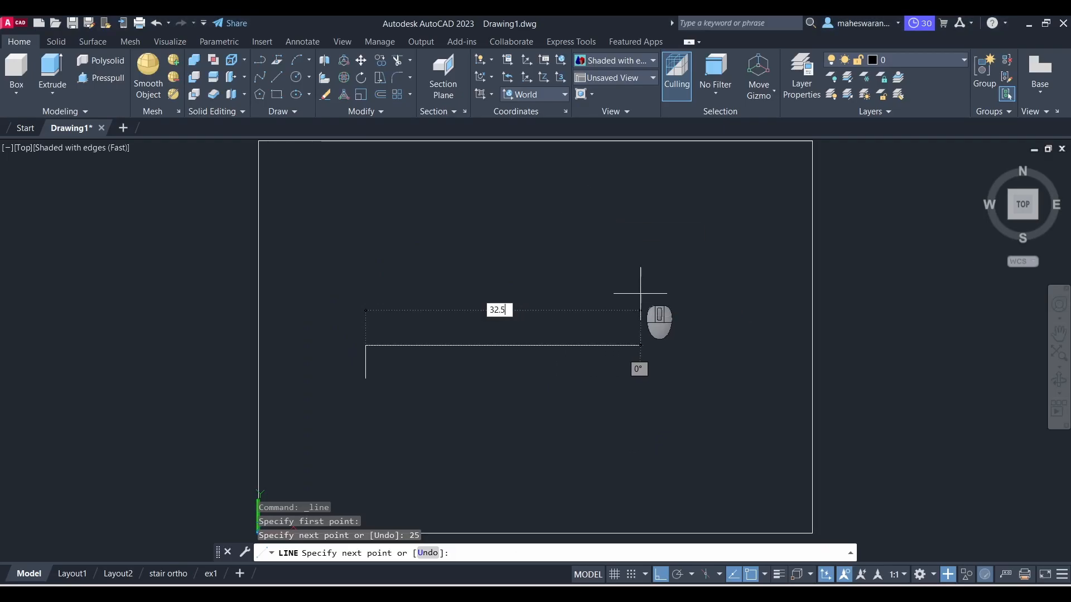
{"action": "key", "text": "Return"}
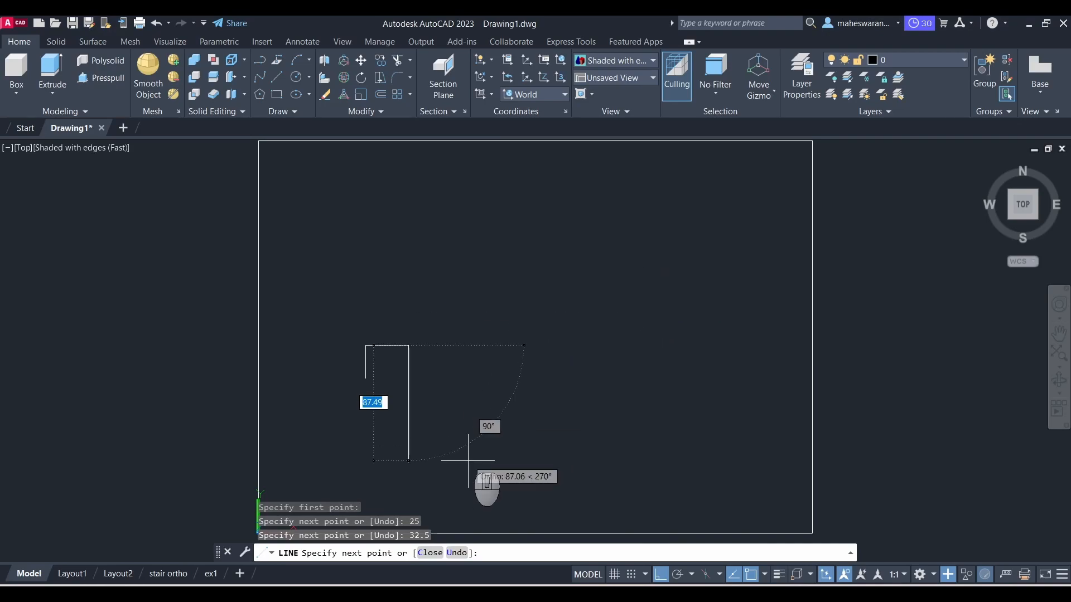
Step: Check the reference again, draw a 25-unit segment downward, and end the line command
{"action": "key", "text": "alt+Tab"}
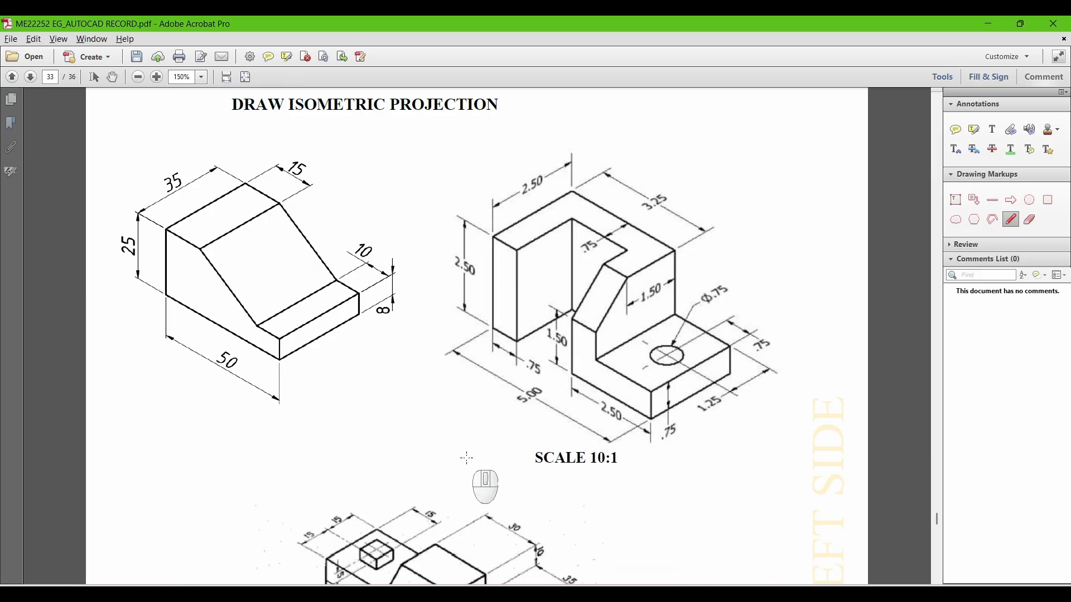
{"action": "key", "text": "alt+Tab"}
{"action": "type", "text": "25"}
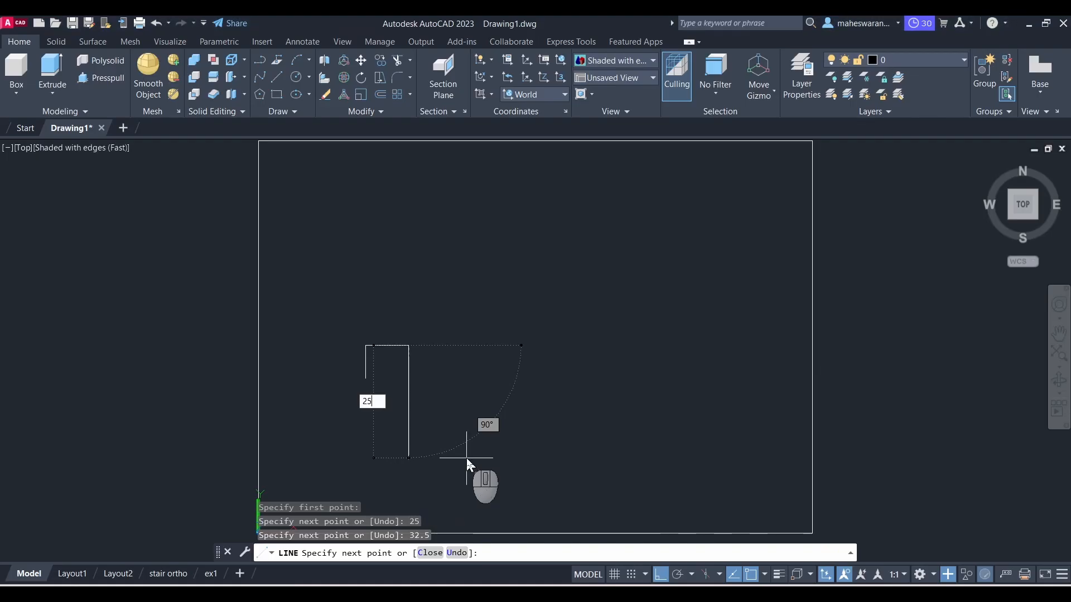
{"action": "key", "text": "Return"}
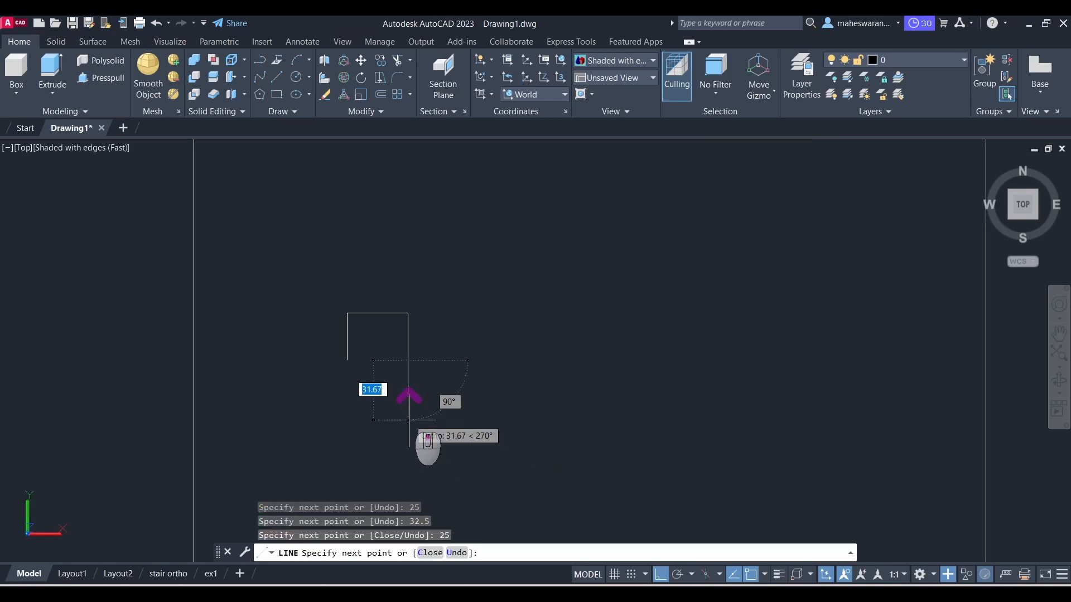
{"action": "key", "text": "alt+Tab"}
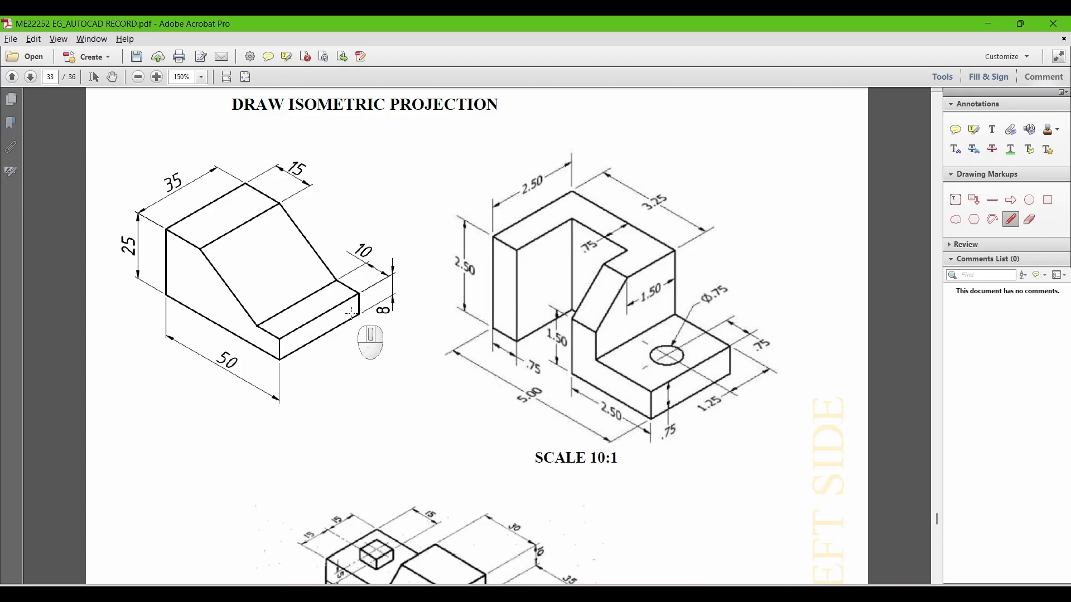
{"action": "key", "text": "alt+Tab"}
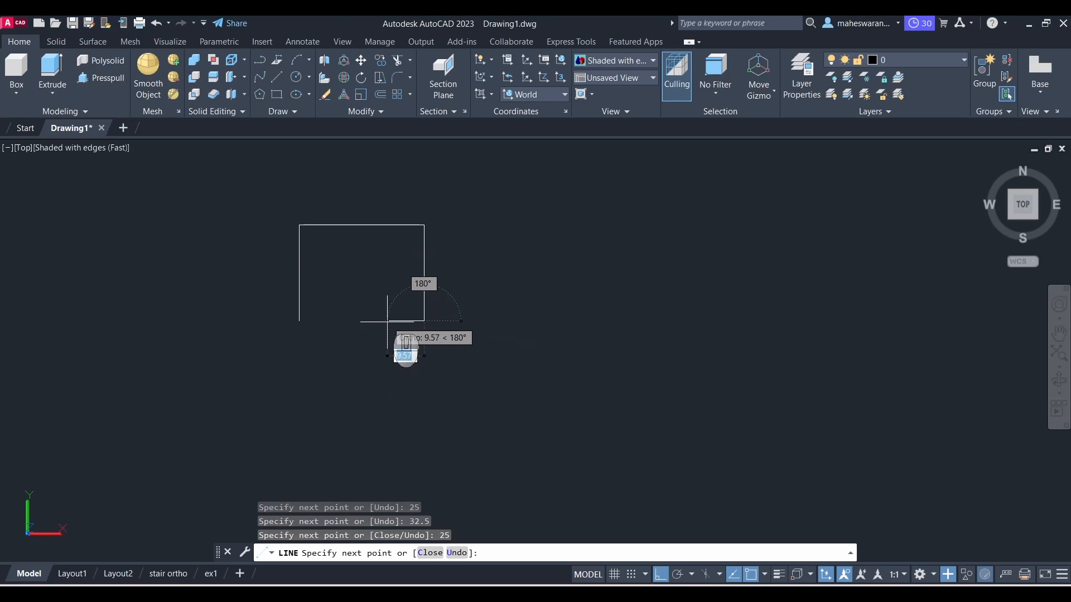
{"action": "key", "text": "Escape"}
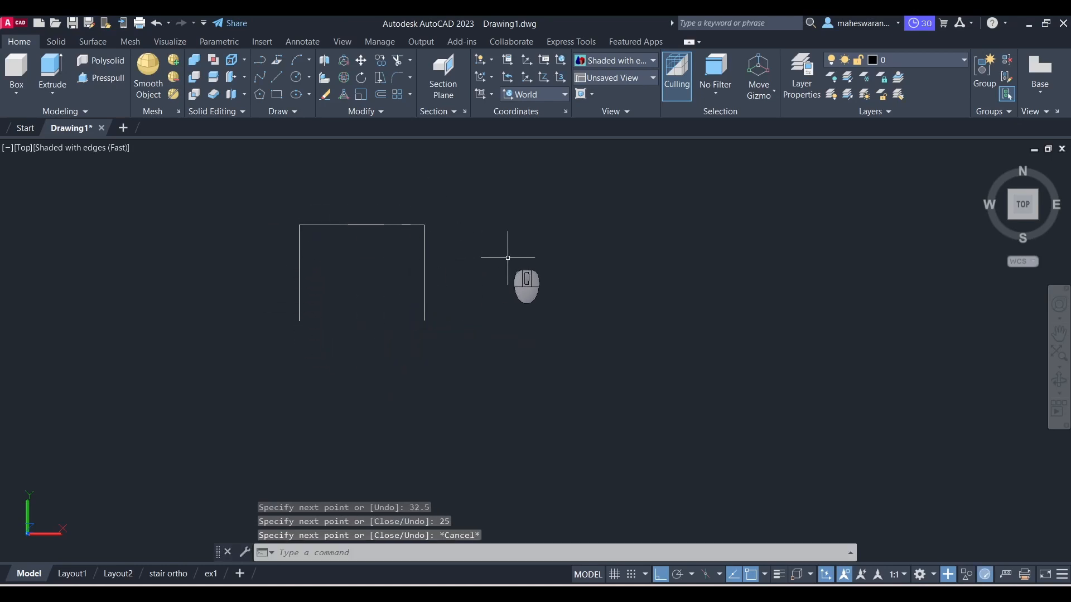
Step: Offset the outline's left, top and right edges 7.5 units inward
{"action": "left_click", "coordinate": [382, 96]}
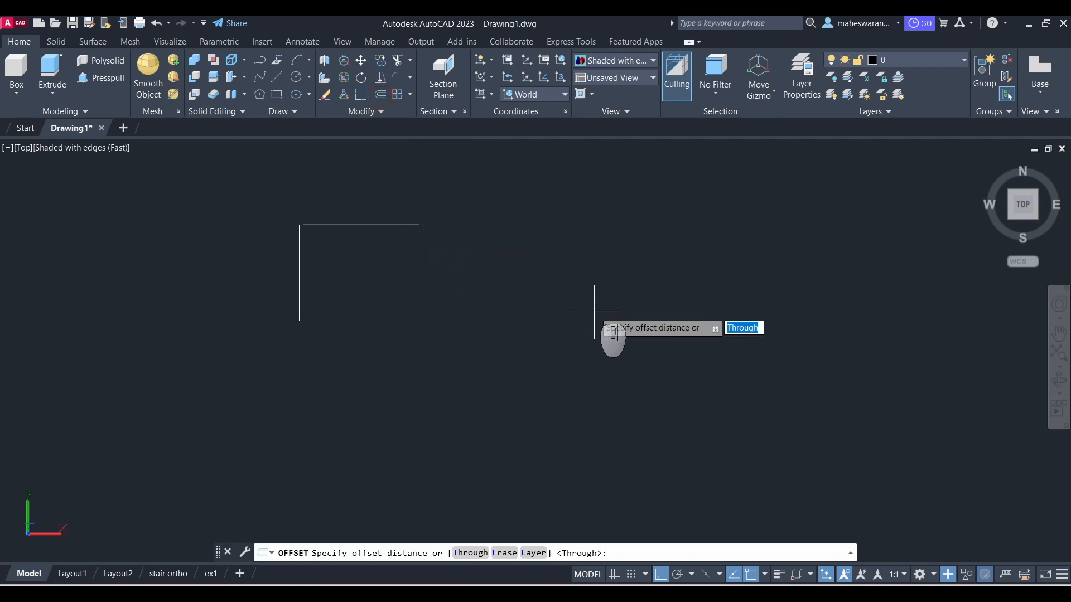
{"action": "key", "text": "Return"}
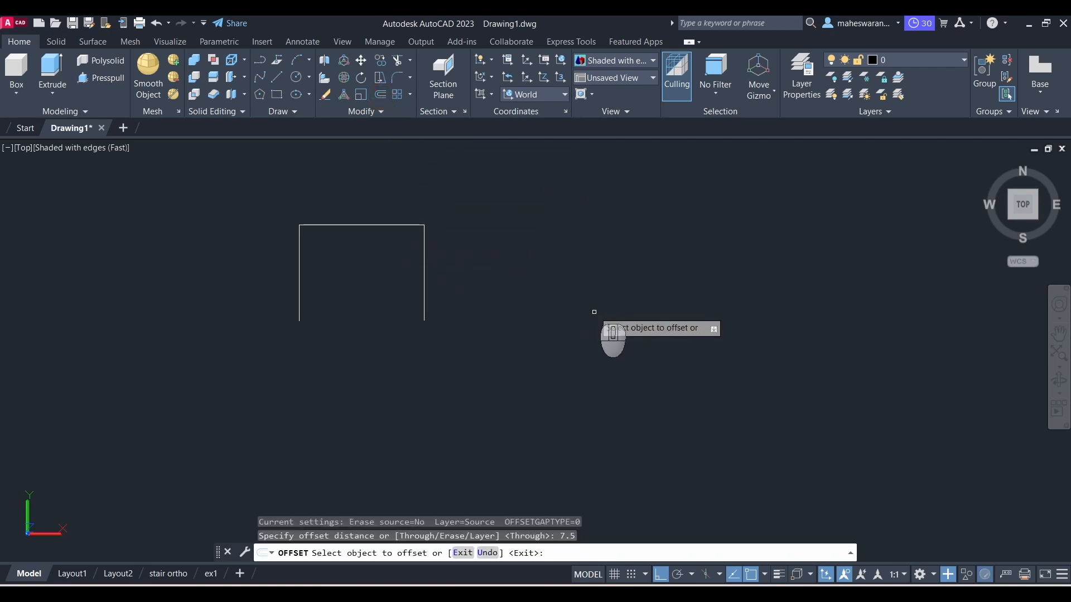
{"action": "left_click", "coordinate": [300, 281]}
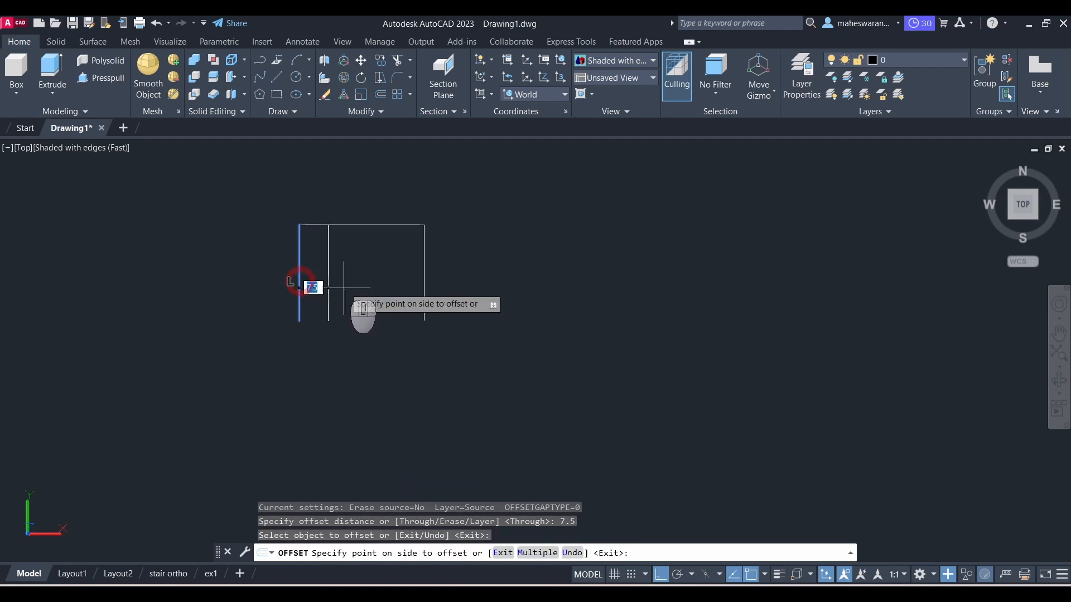
{"action": "left_click", "coordinate": [347, 286]}
{"action": "left_click", "coordinate": [378, 224]}
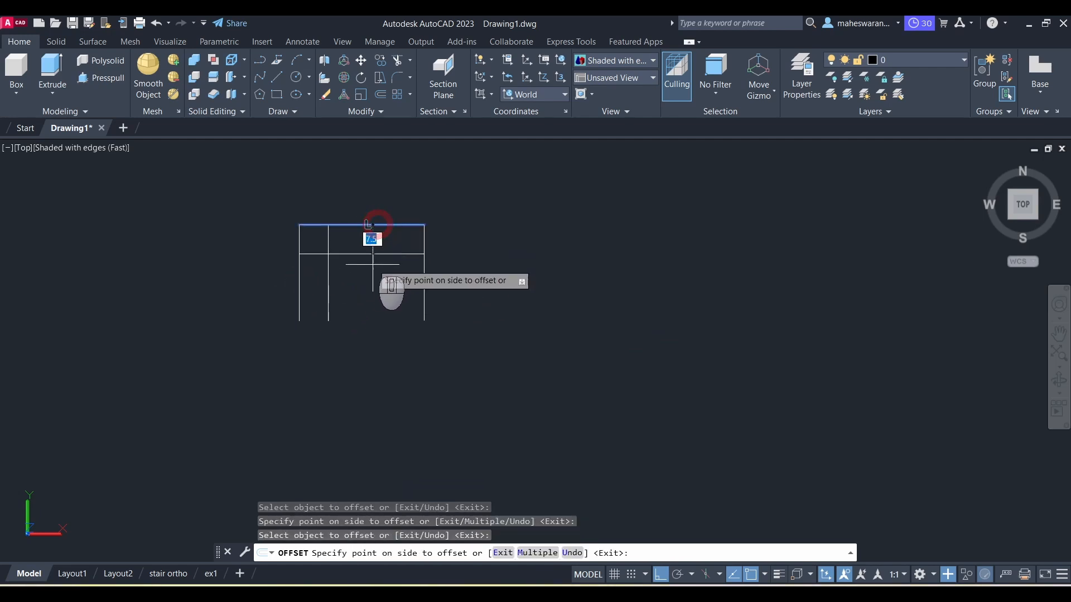
{"action": "left_click", "coordinate": [370, 262]}
{"action": "left_click", "coordinate": [424, 288]}
{"action": "left_click", "coordinate": [386, 289]}
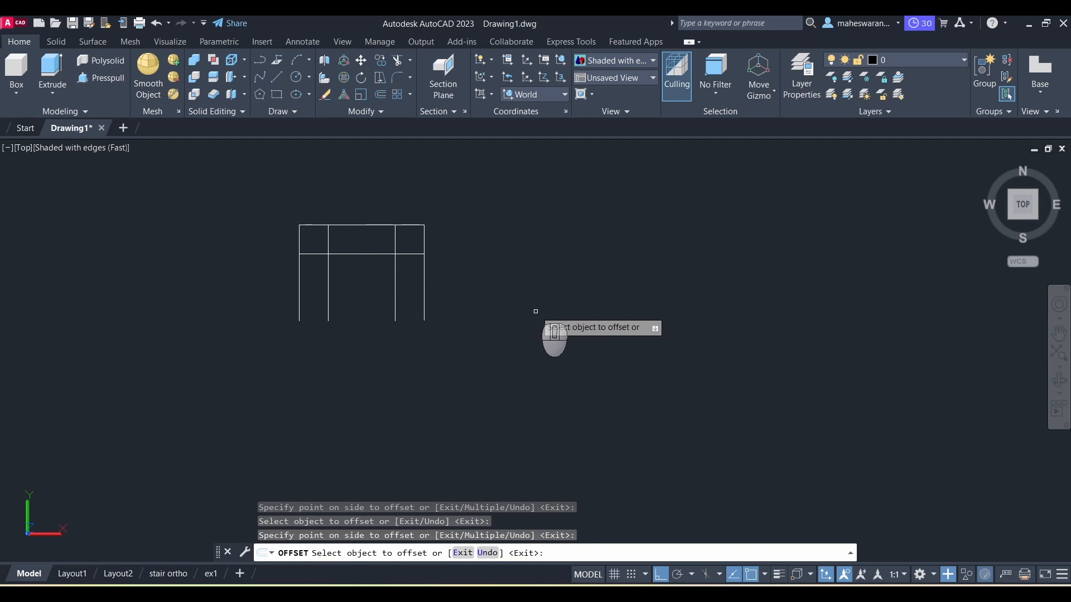
{"action": "key", "text": "Escape"}
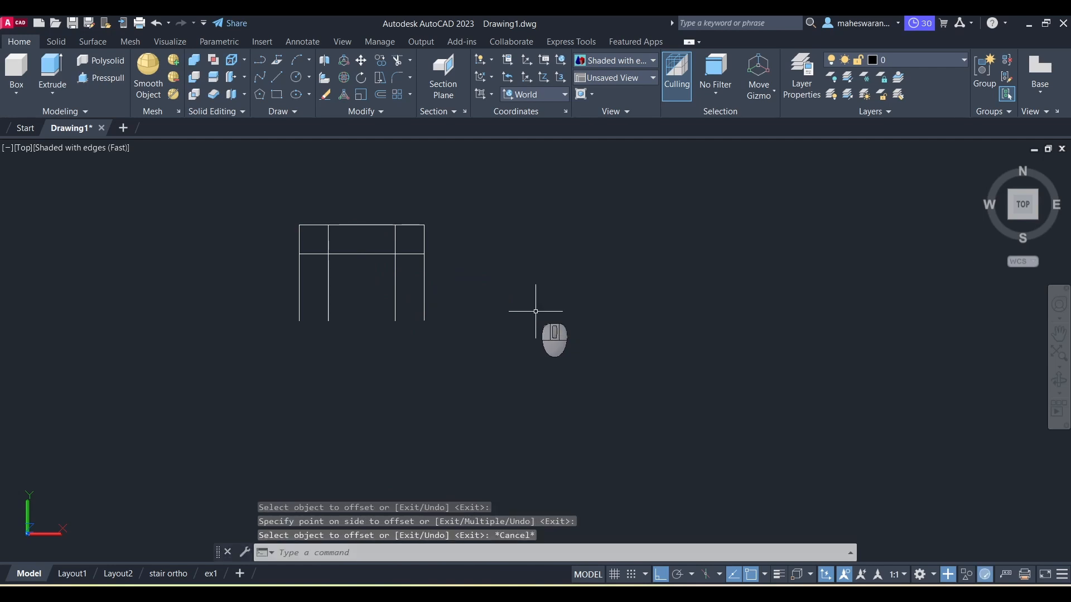
Step: Trim the overlapping ends of the offset lines to form the inner U-shaped slot
{"action": "key", "text": "Return"}
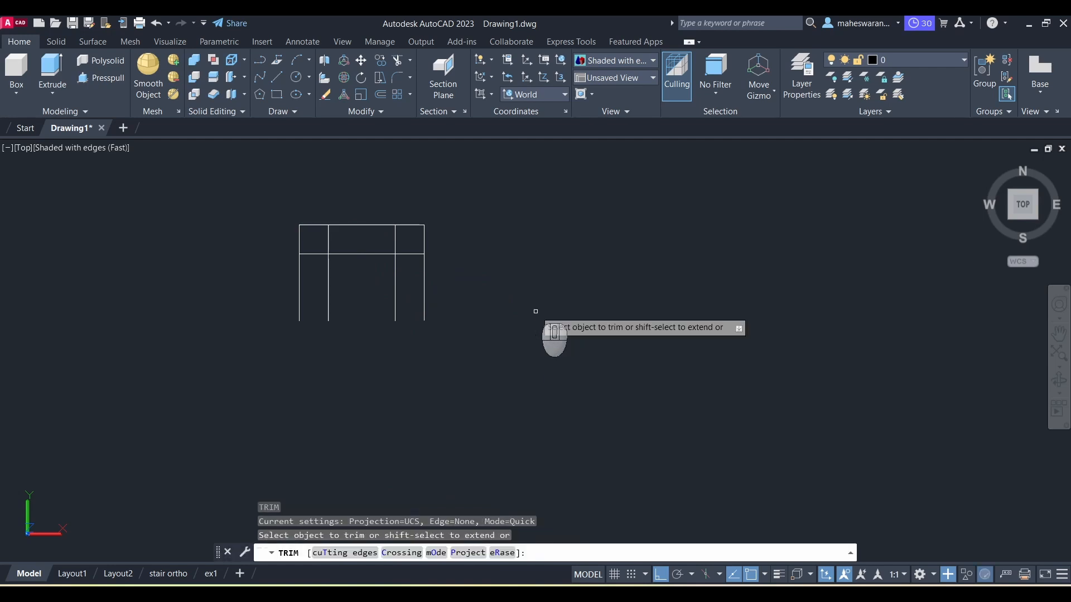
{"action": "left_click", "coordinate": [398, 243]}
{"action": "left_click", "coordinate": [412, 255]}
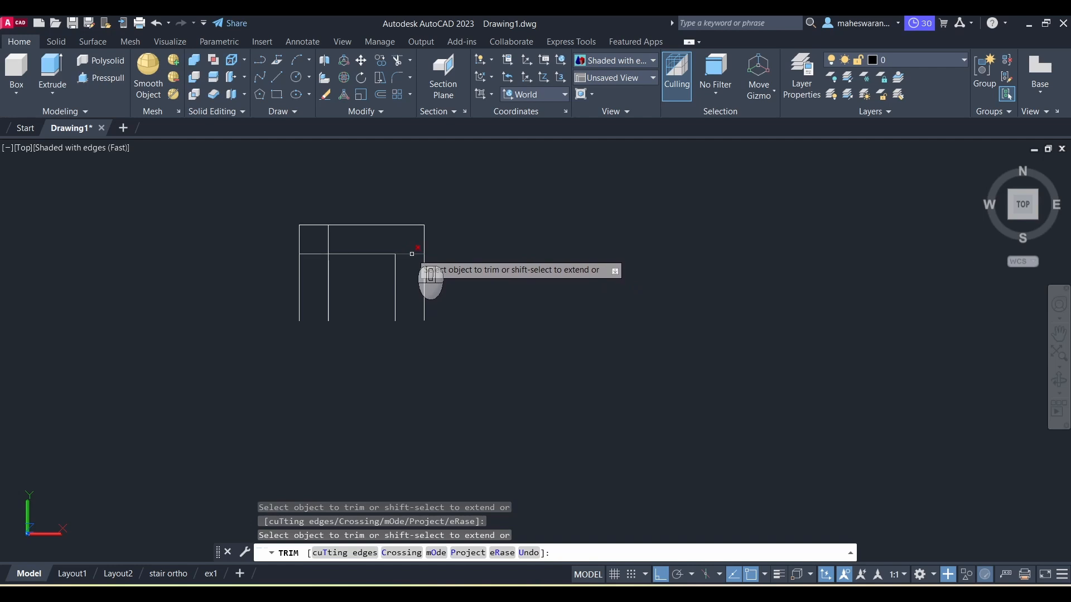
{"action": "left_click", "coordinate": [328, 239]}
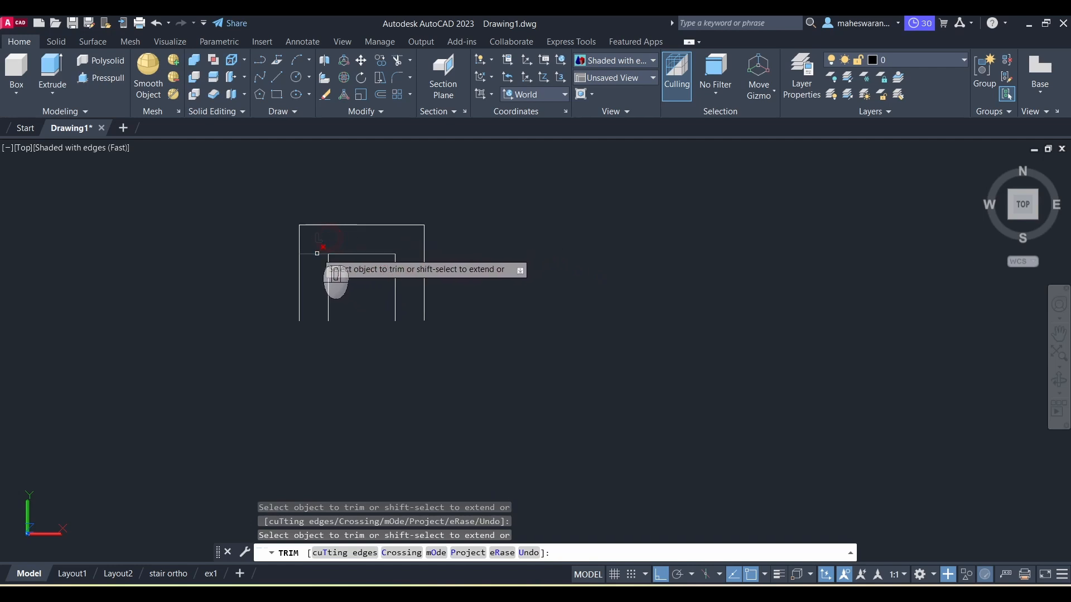
{"action": "left_click", "coordinate": [312, 254]}
{"action": "key", "text": "Escape"}
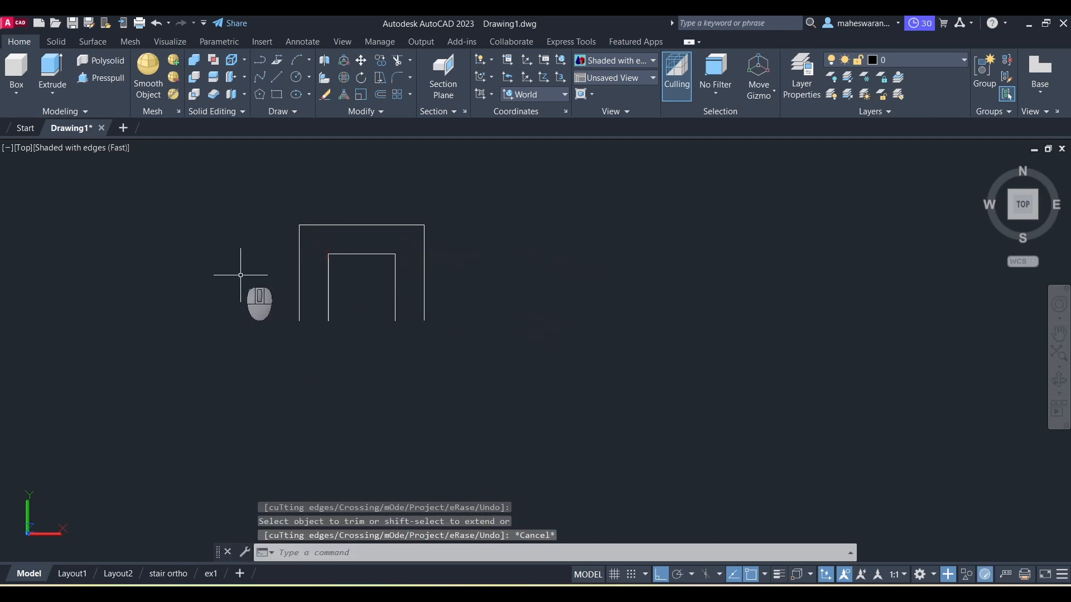
Step: Draw short lines closing the bottoms of both legs of the U outline
{"action": "left_click", "coordinate": [276, 77]}
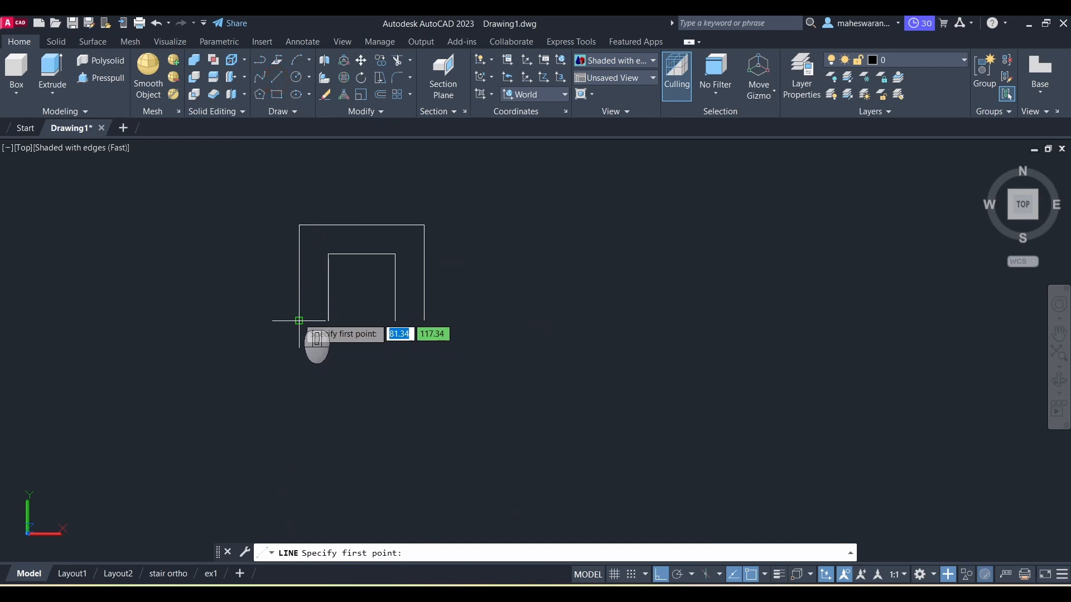
{"action": "left_click", "coordinate": [299, 321]}
{"action": "left_click", "coordinate": [328, 320]}
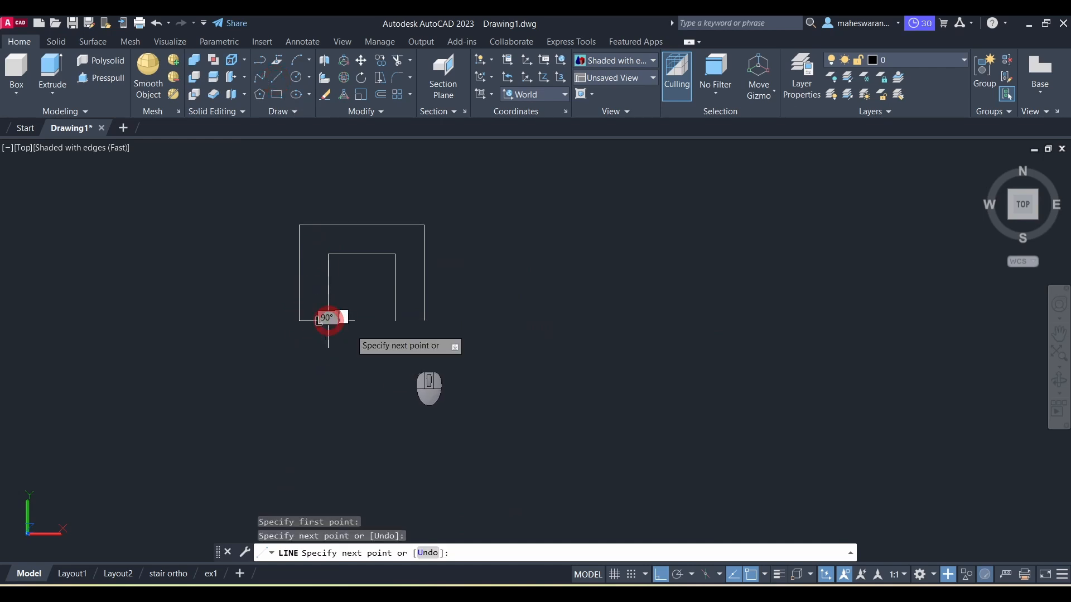
{"action": "key", "text": "Escape"}
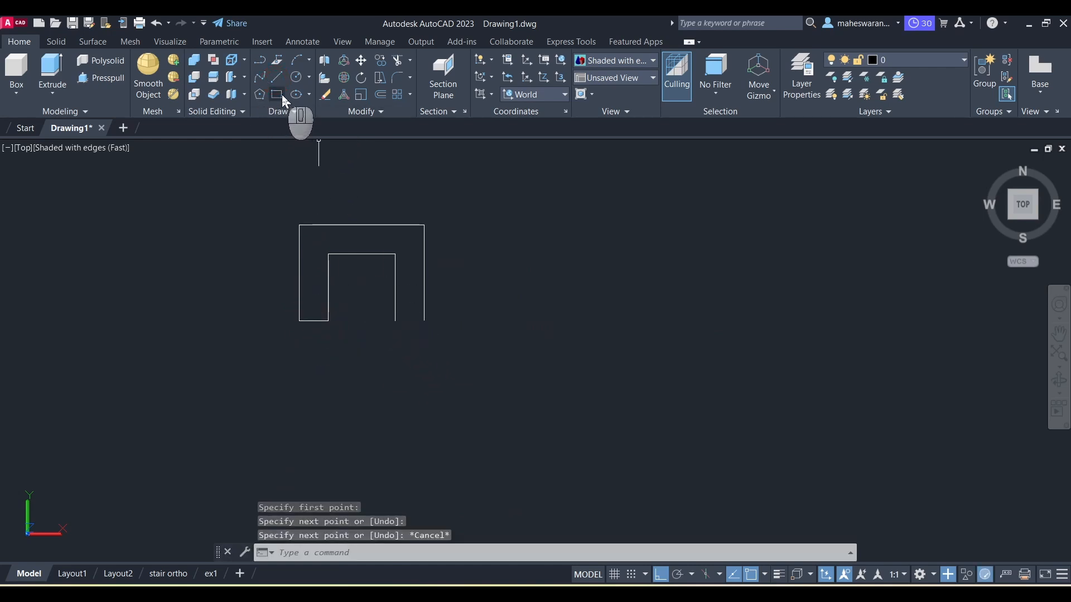
{"action": "left_click", "coordinate": [278, 79]}
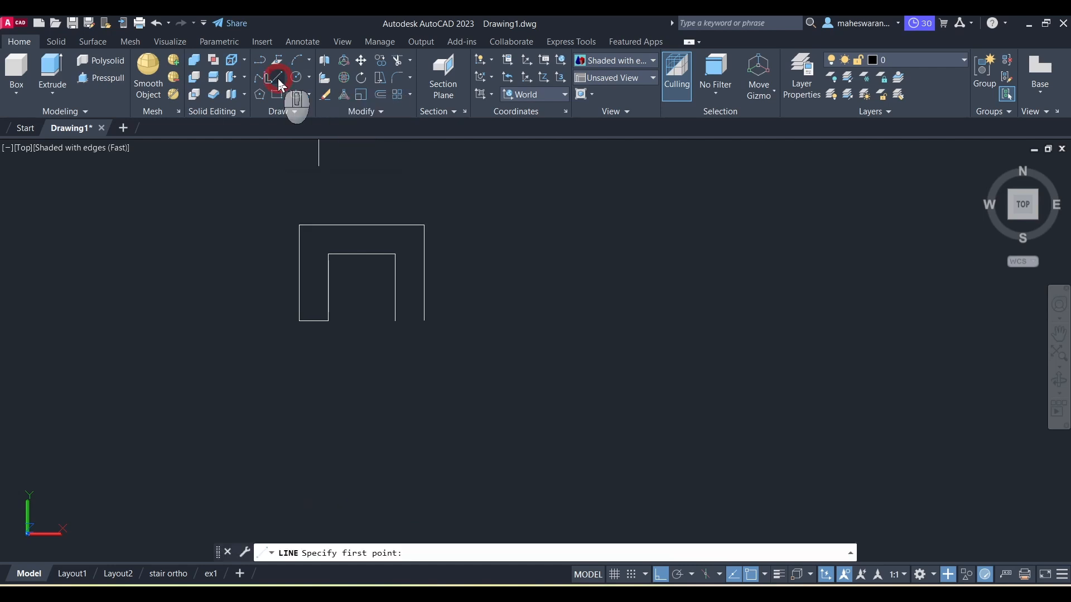
{"action": "left_click", "coordinate": [396, 321]}
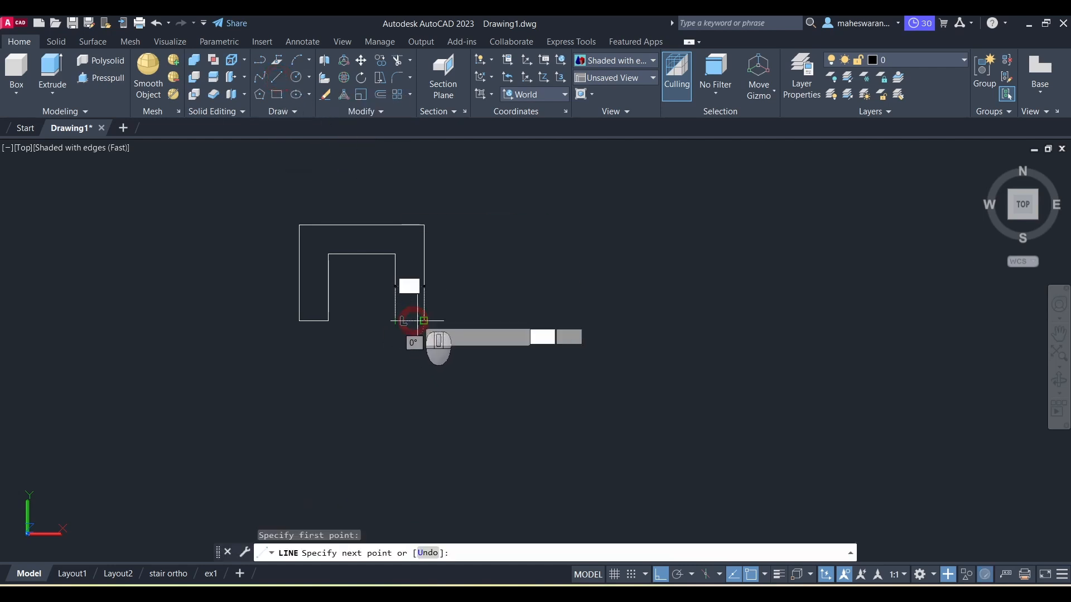
{"action": "left_click", "coordinate": [424, 321]}
{"action": "key", "text": "Escape"}
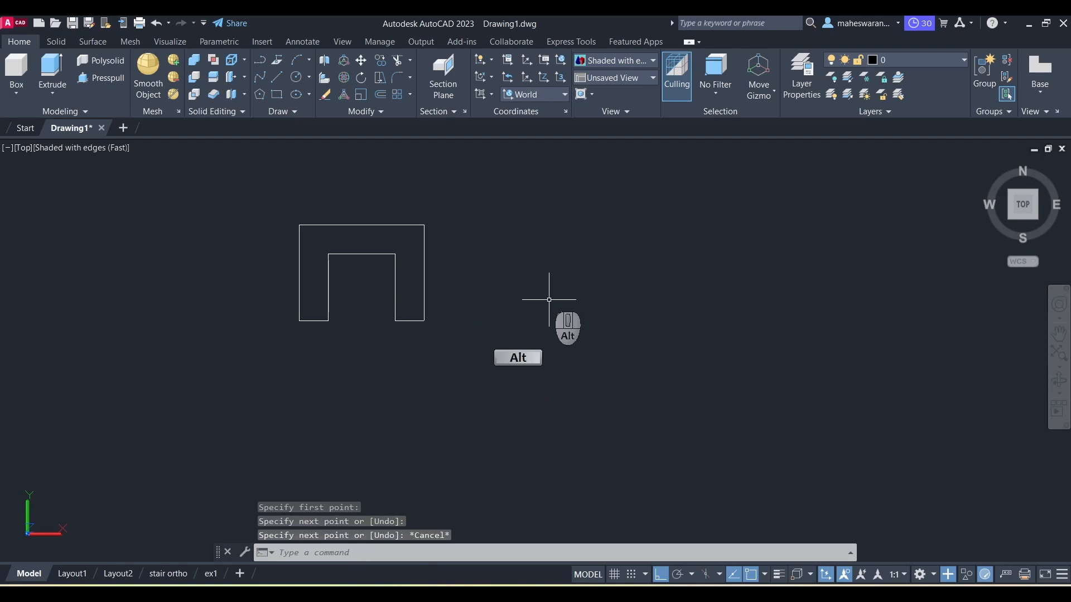
Step: Draw a 25 by 25 square attached to the right side of the U outline, starting from its top-right corner
{"action": "key", "text": "alt+Tab"}
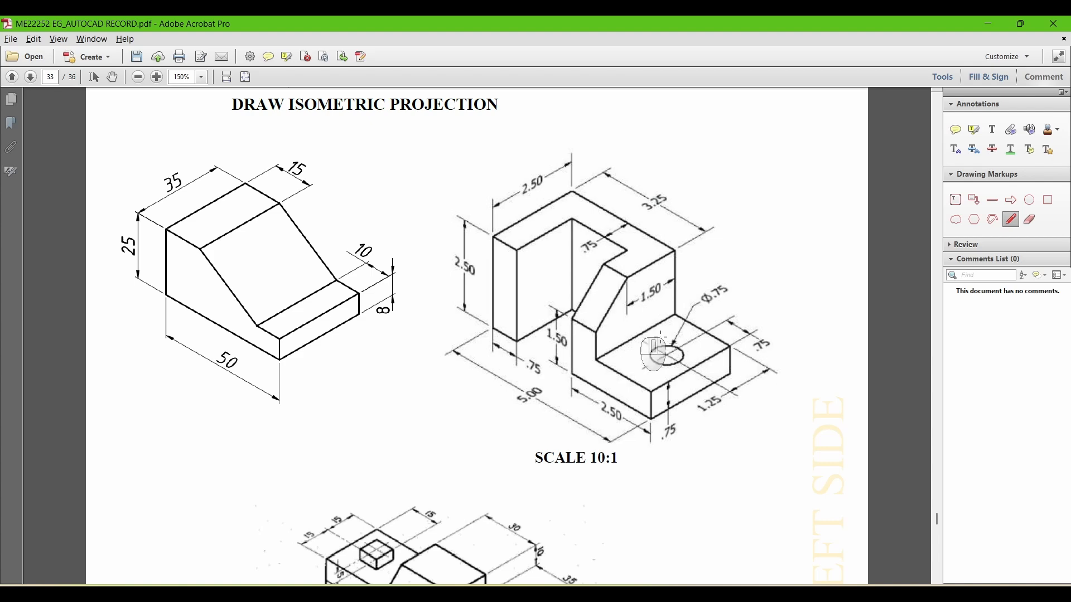
{"action": "key", "text": "alt+Tab"}
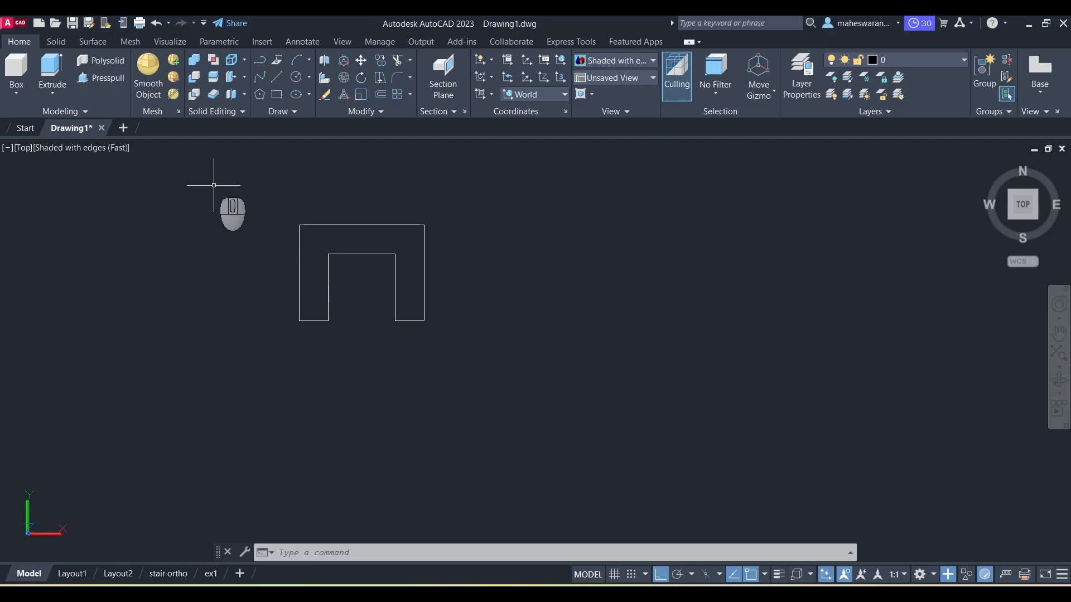
{"action": "left_click", "coordinate": [280, 77]}
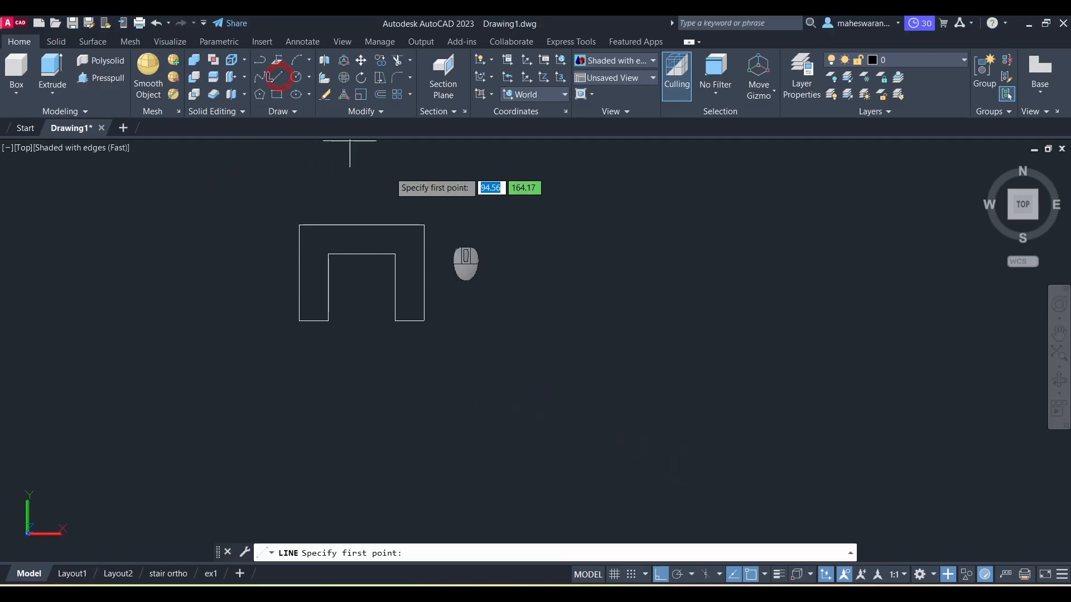
{"action": "left_click", "coordinate": [425, 224]}
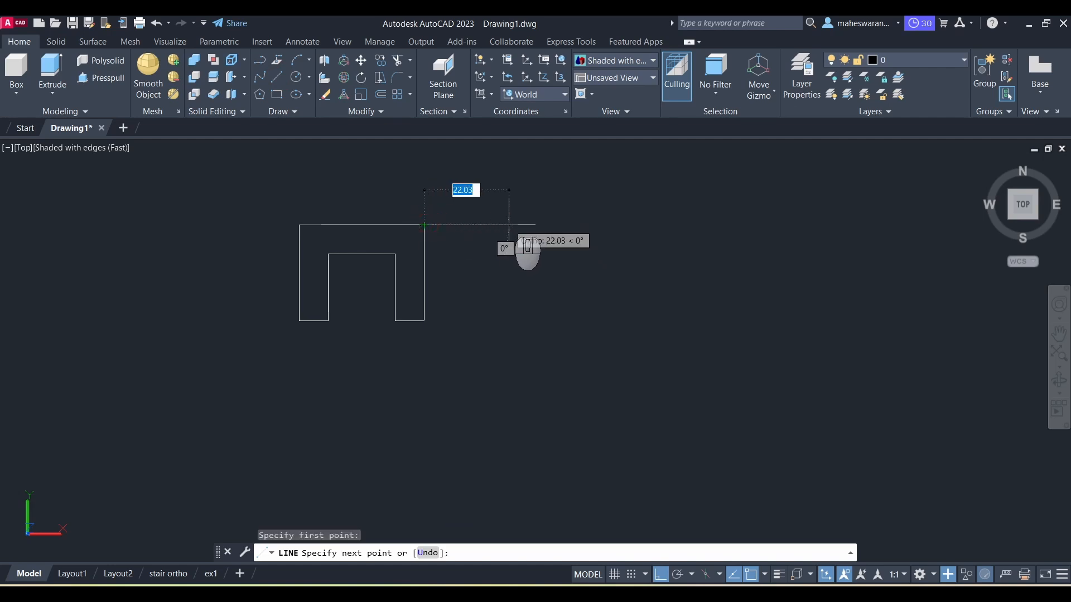
{"action": "type", "text": "25"}
{"action": "key", "text": "Return"}
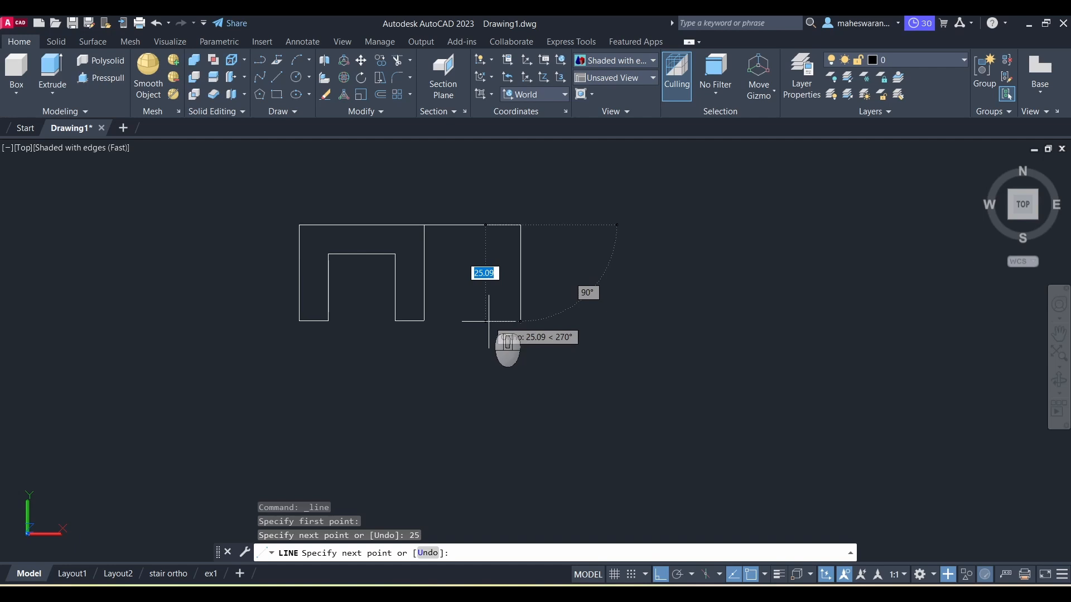
{"action": "type", "text": "25"}
{"action": "key", "text": "Return"}
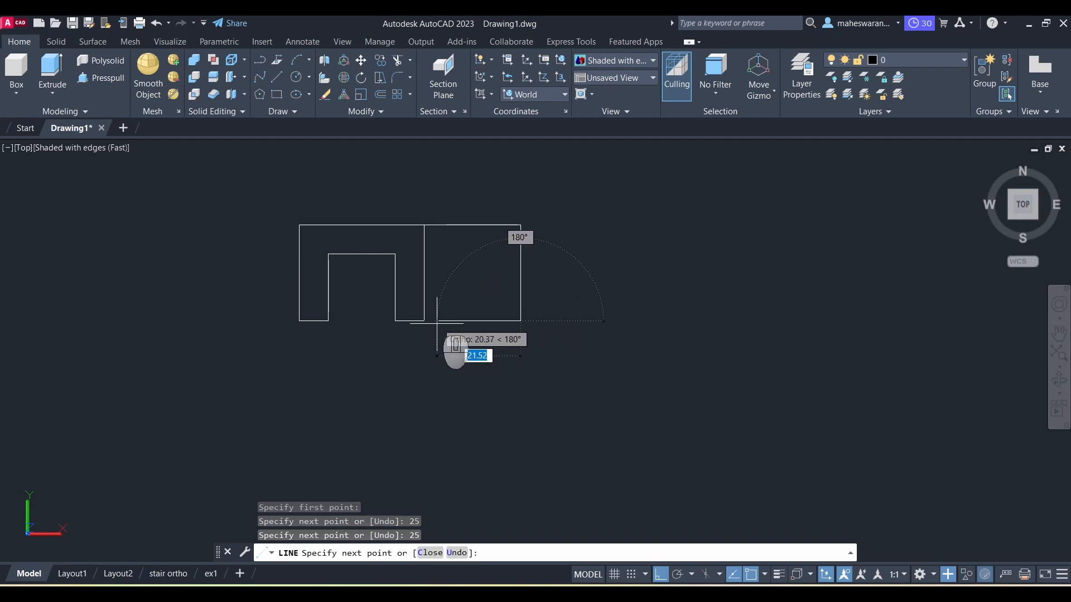
{"action": "scroll", "coordinate": [429, 319], "scroll_direction": "up", "scroll_amount": 3}
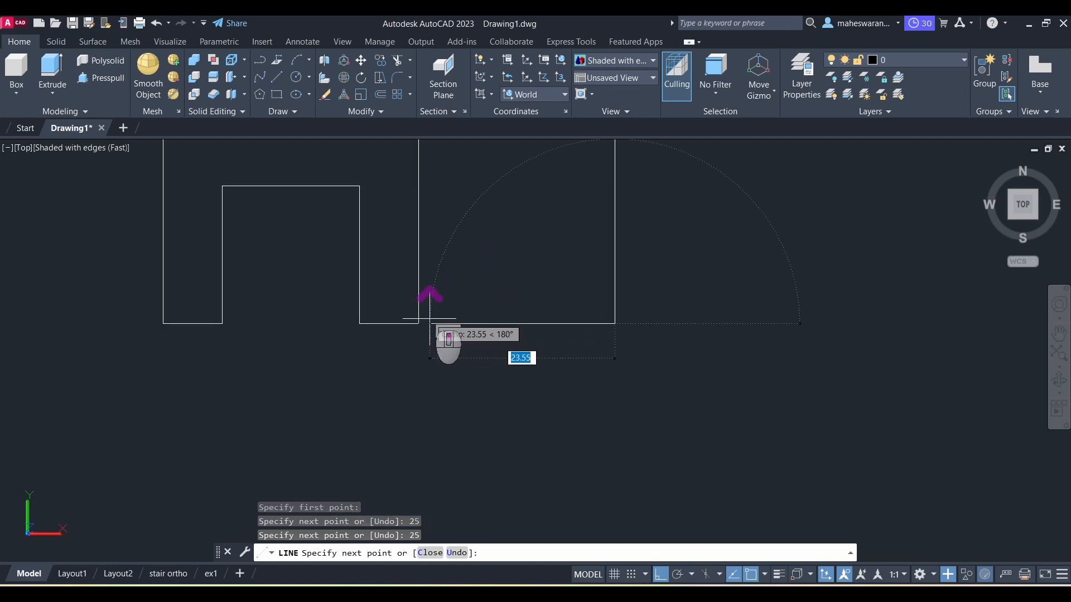
{"action": "left_click", "coordinate": [418, 324]}
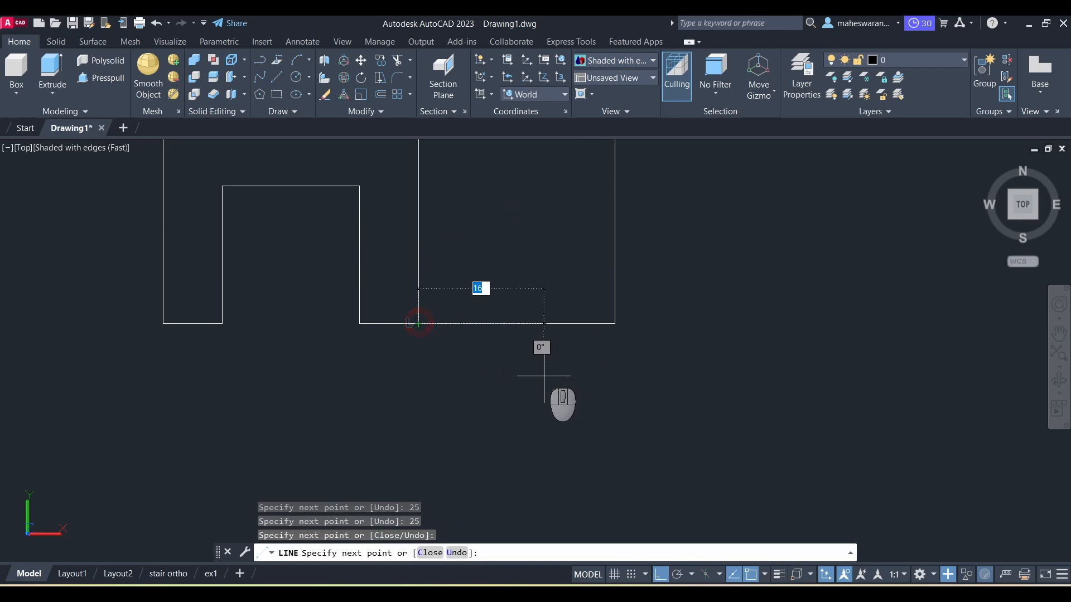
{"action": "key", "text": "Escape"}
{"action": "key", "text": "alt+Tab"}
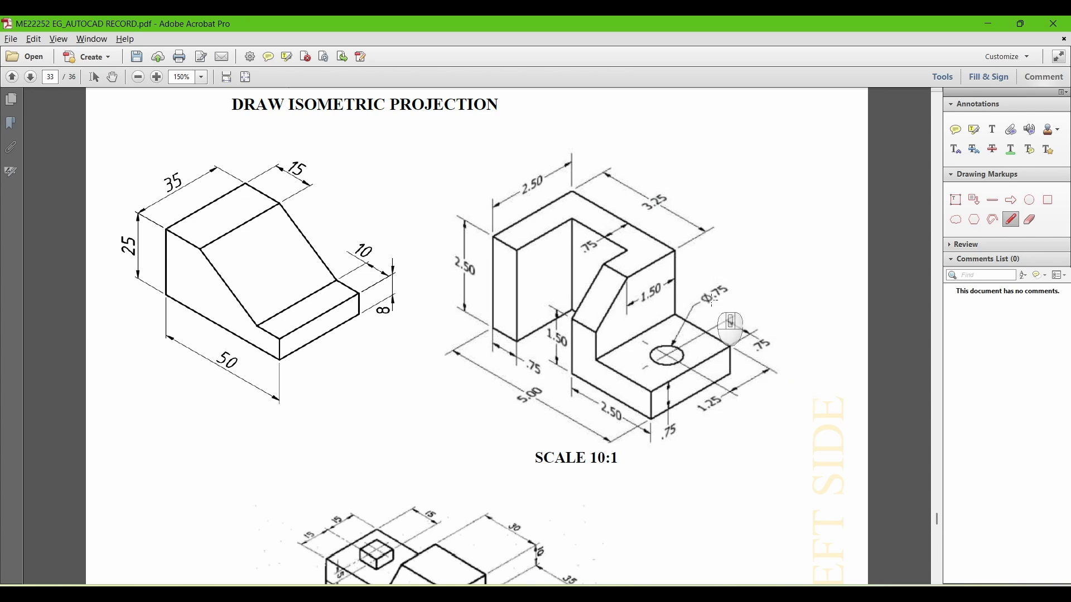
Step: Draw construction lines from the square's top-right corner, 7.5 units left and then 12.5 units down, to locate the hole centre
{"action": "key", "text": "alt+Tab"}
{"action": "scroll", "coordinate": [421, 302], "scroll_direction": "down", "scroll_amount": 2}
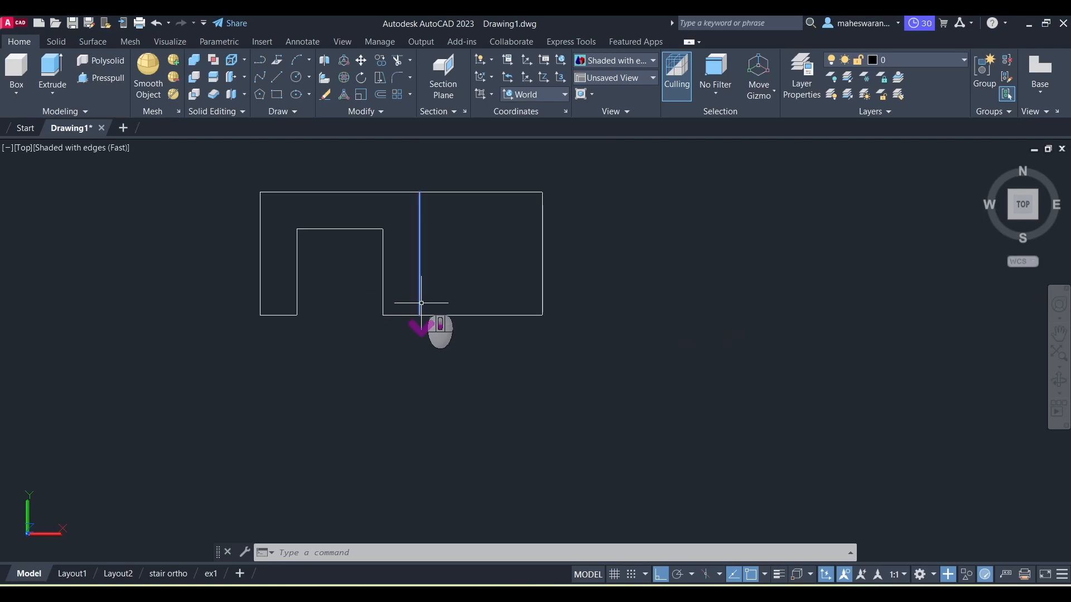
{"action": "middle_click_drag", "start_coordinate": [473, 223], "coordinate": [379, 281]}
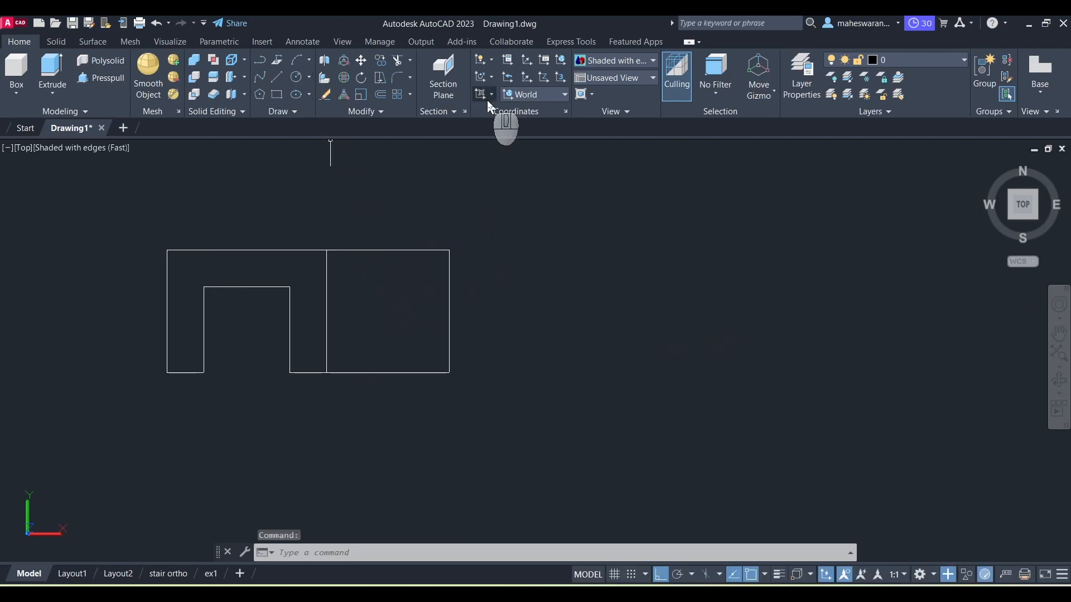
{"action": "left_click", "coordinate": [282, 79]}
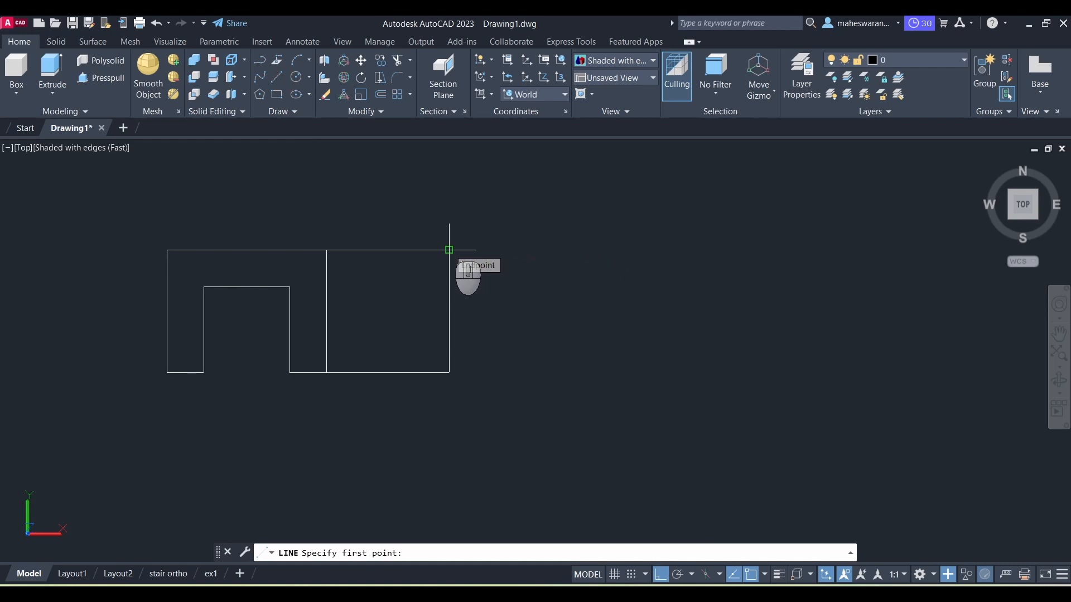
{"action": "left_click", "coordinate": [449, 250]}
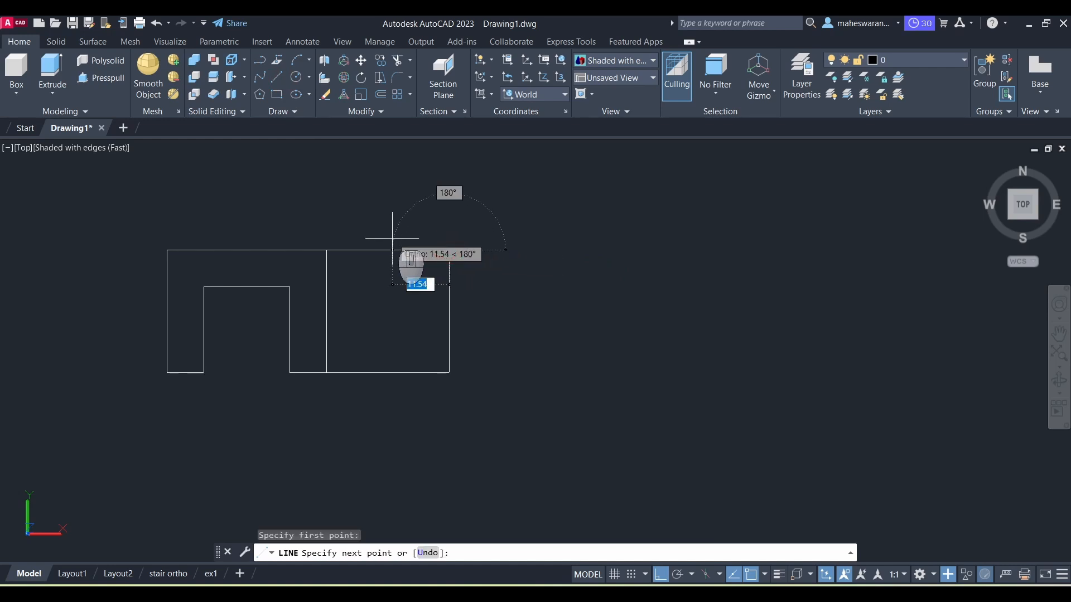
{"action": "type", "text": "7"}
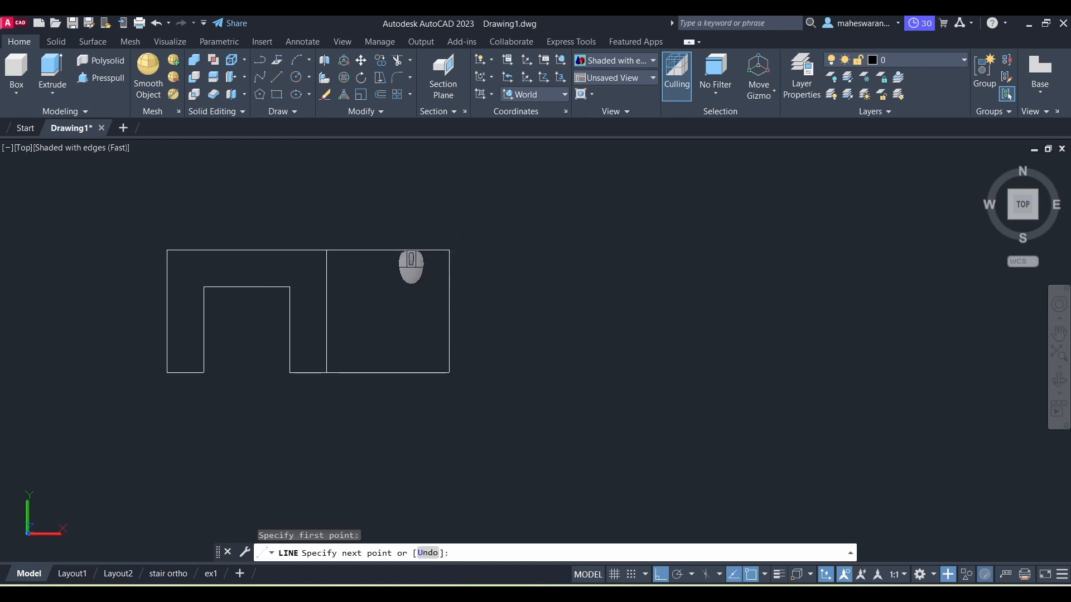
{"action": "type", "text": ".5"}
{"action": "key", "text": "Return"}
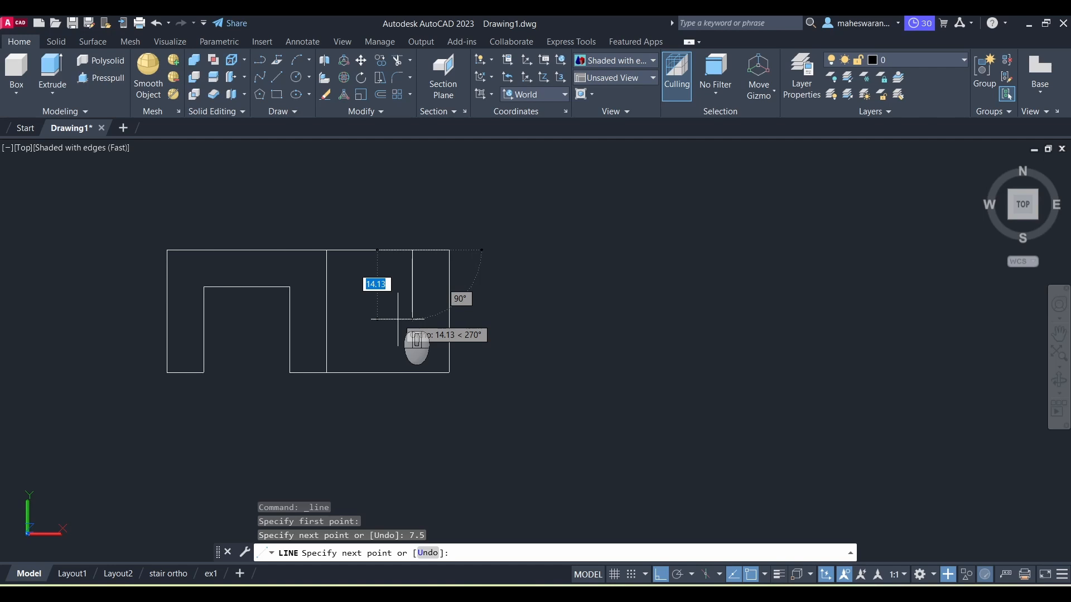
{"action": "type", "text": "12"}
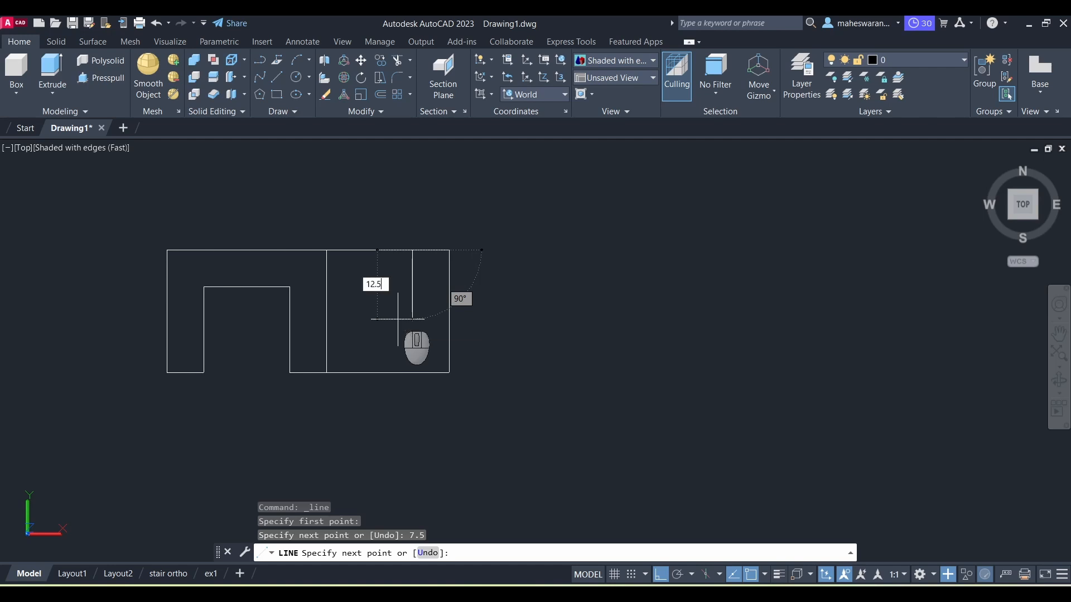
{"action": "type", "text": ".5"}
{"action": "key", "text": "Return"}
{"action": "key", "text": "Escape"}
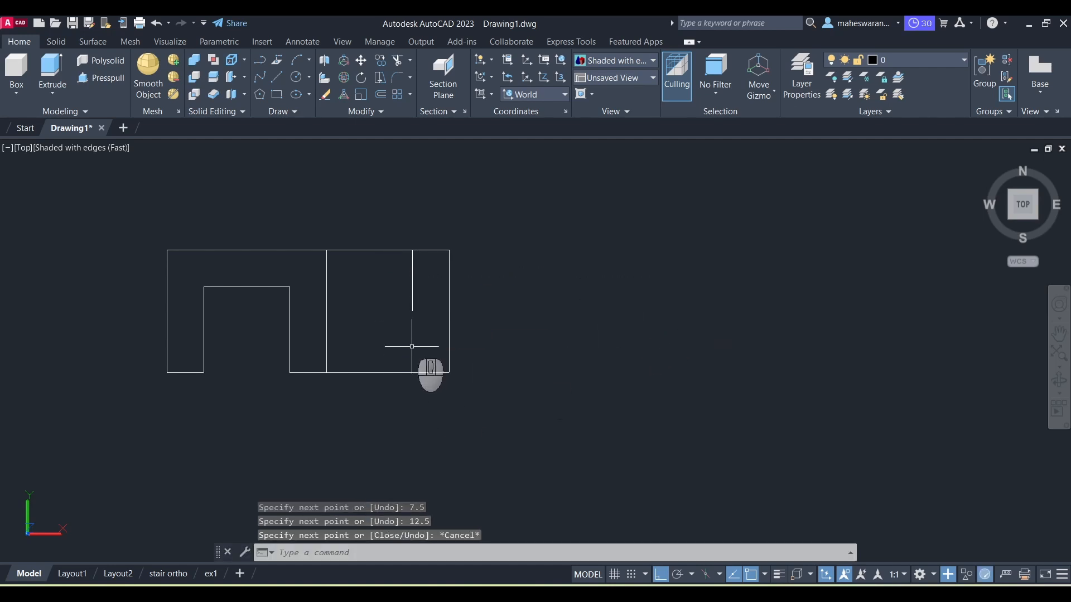
Step: Draw a circle of diameter 7.5 centred at the end of the construction line
{"action": "key", "text": "alt+Tab"}
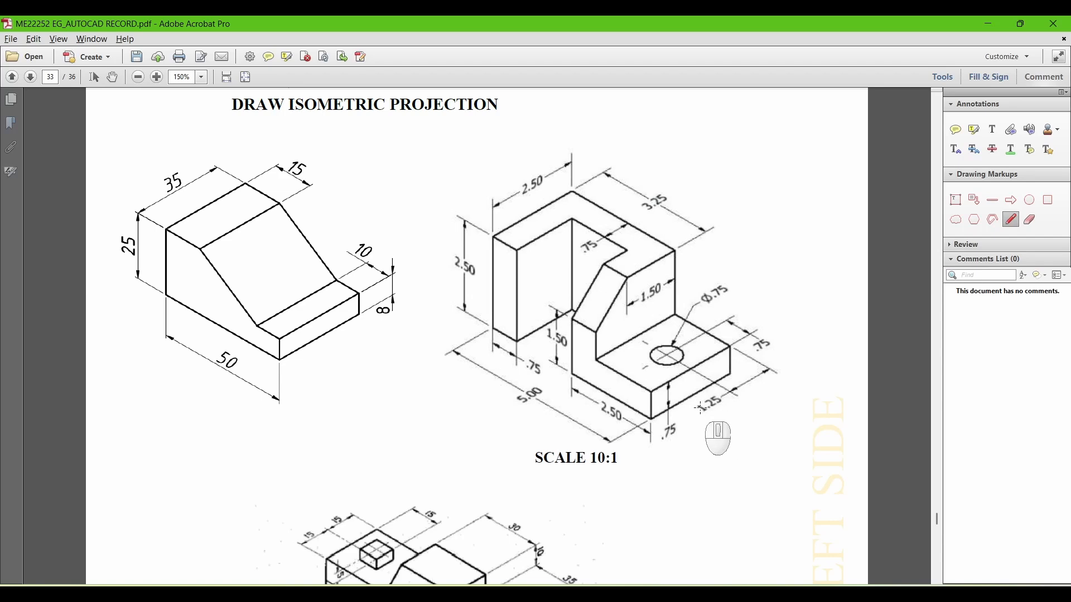
{"action": "key", "text": "alt+Tab"}
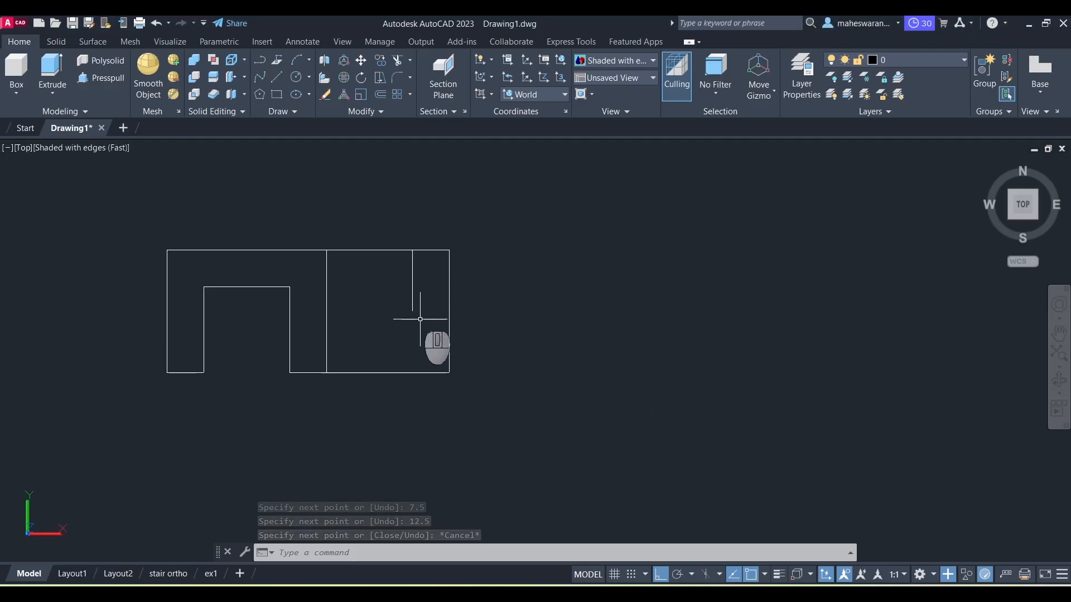
{"action": "left_click", "coordinate": [296, 77]}
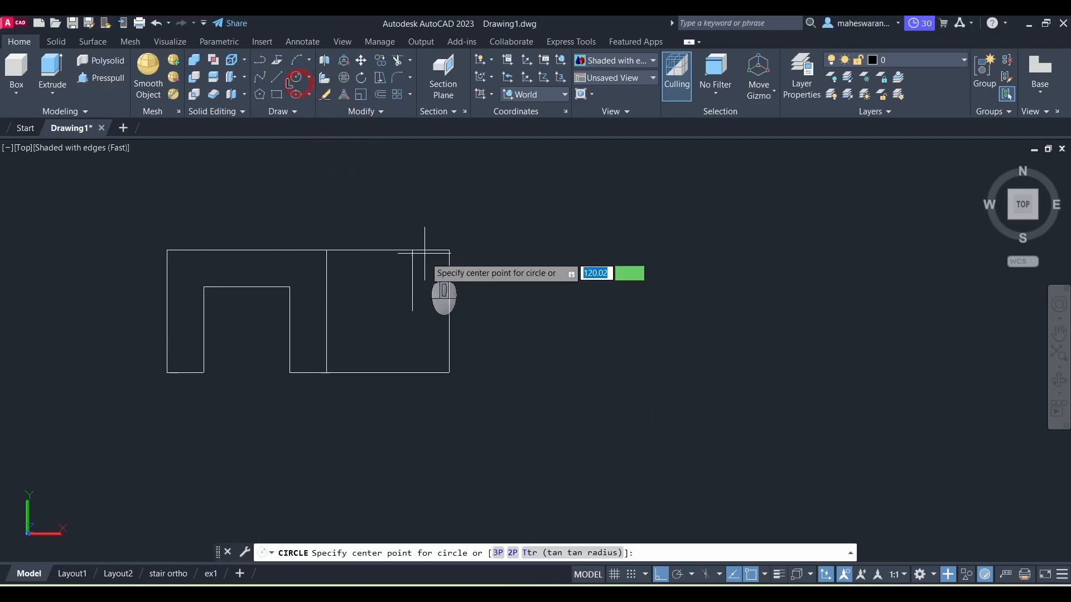
{"action": "left_click", "coordinate": [412, 310]}
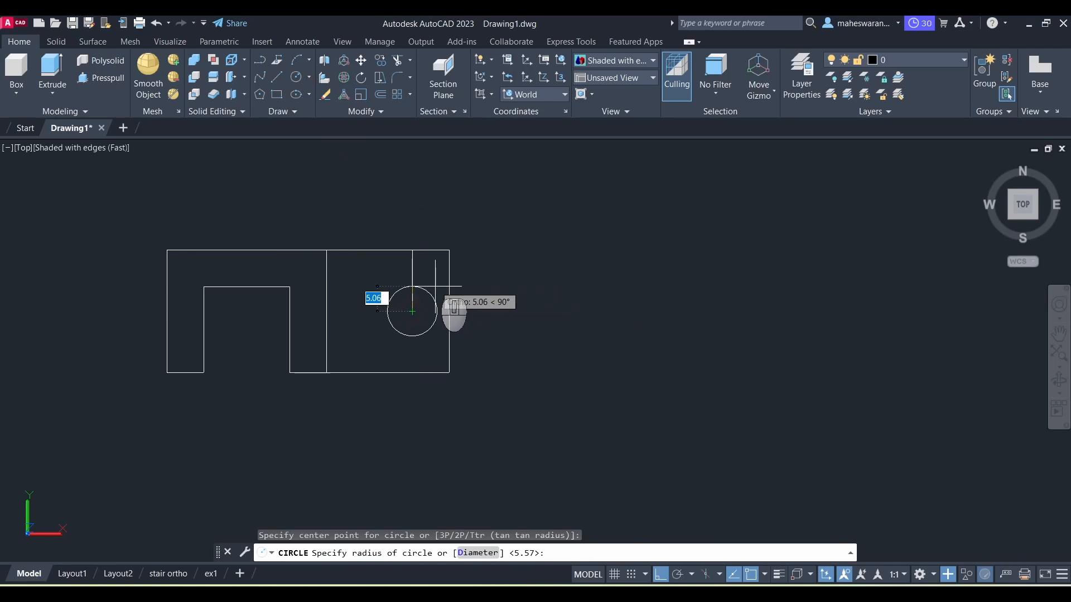
{"action": "left_click", "coordinate": [478, 553]}
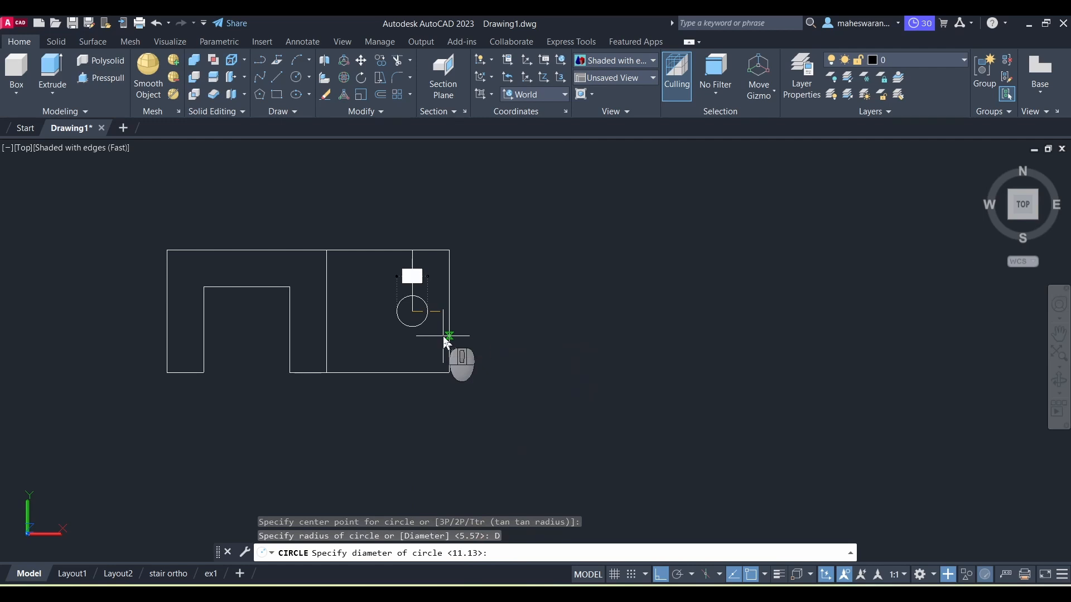
{"action": "type", "text": "7.5"}
{"action": "key", "text": "Return"}
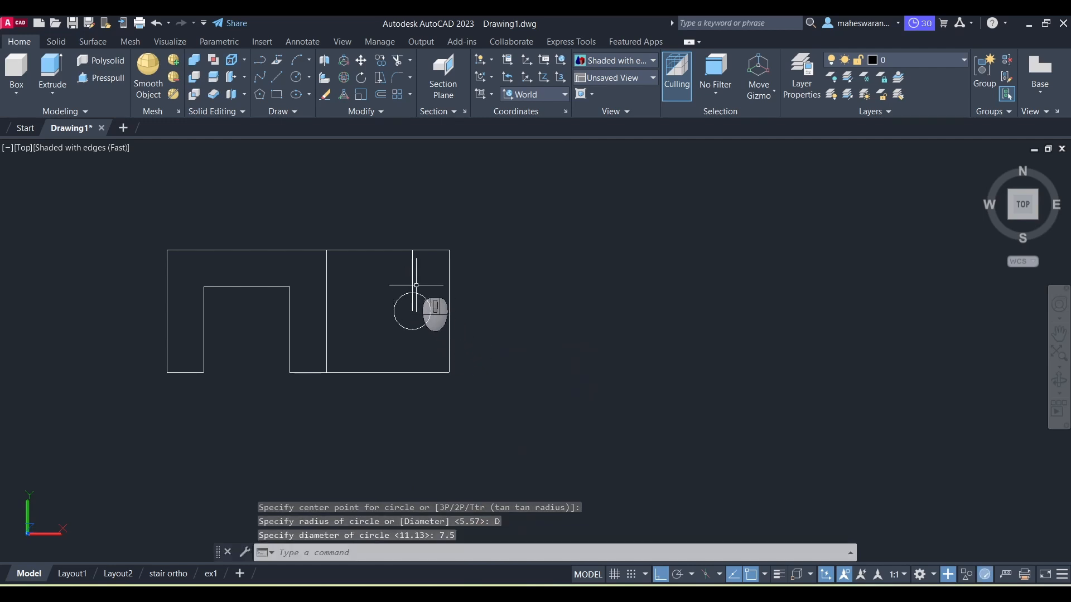
Step: Erase the construction lines used to locate the hole
{"action": "left_click", "coordinate": [414, 280]}
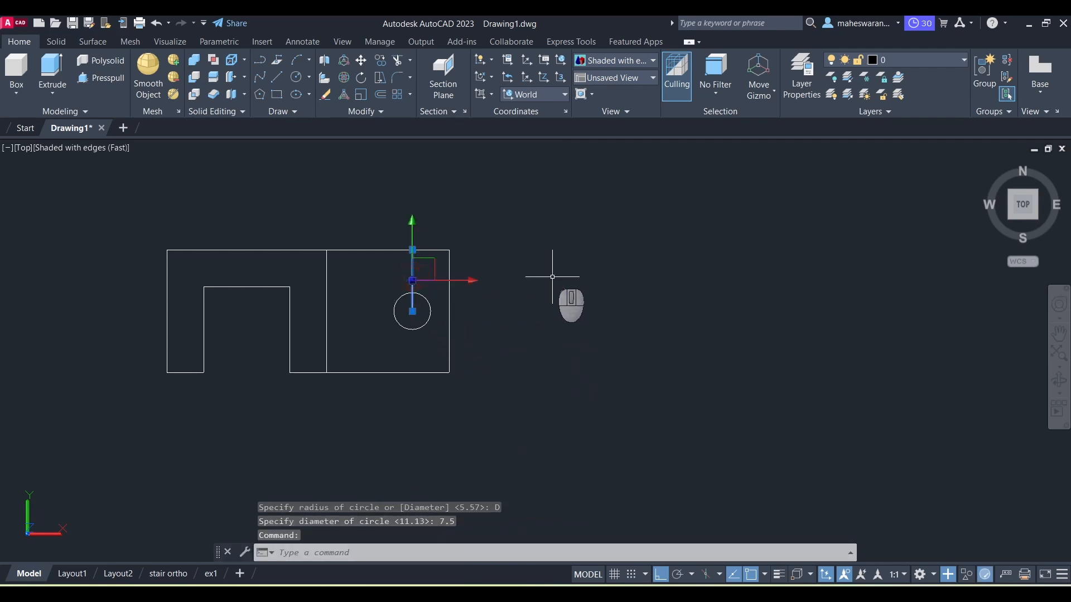
{"action": "key", "text": "Delete"}
{"action": "left_click", "coordinate": [403, 216]}
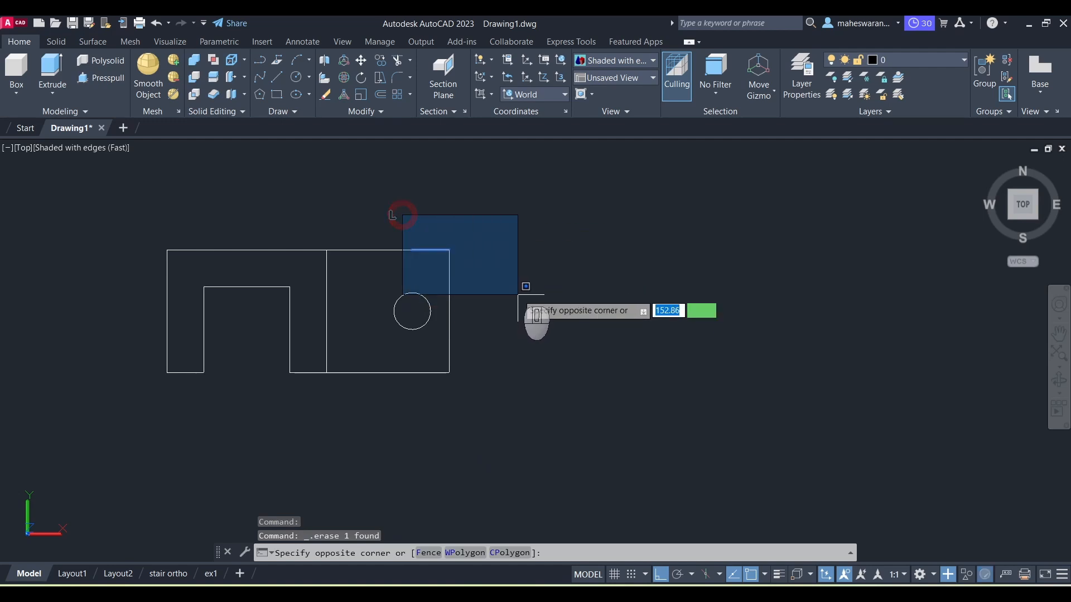
{"action": "left_click", "coordinate": [504, 275]}
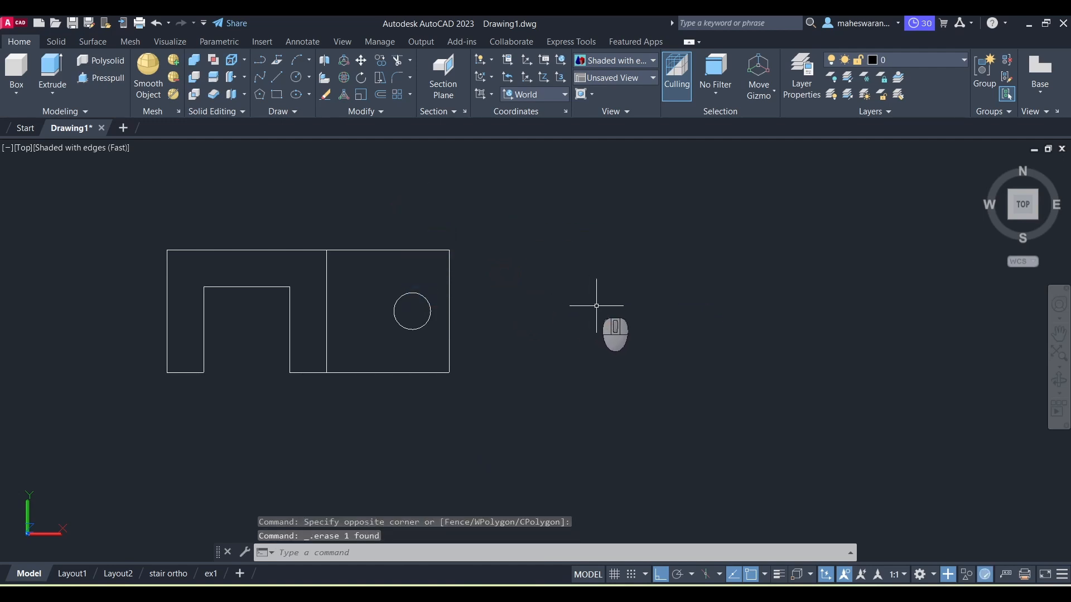
Step: Draw a line 7.5 units right along the square's top edge from its top-left corner, then down to its bottom edge
{"action": "key", "text": "alt+Tab"}
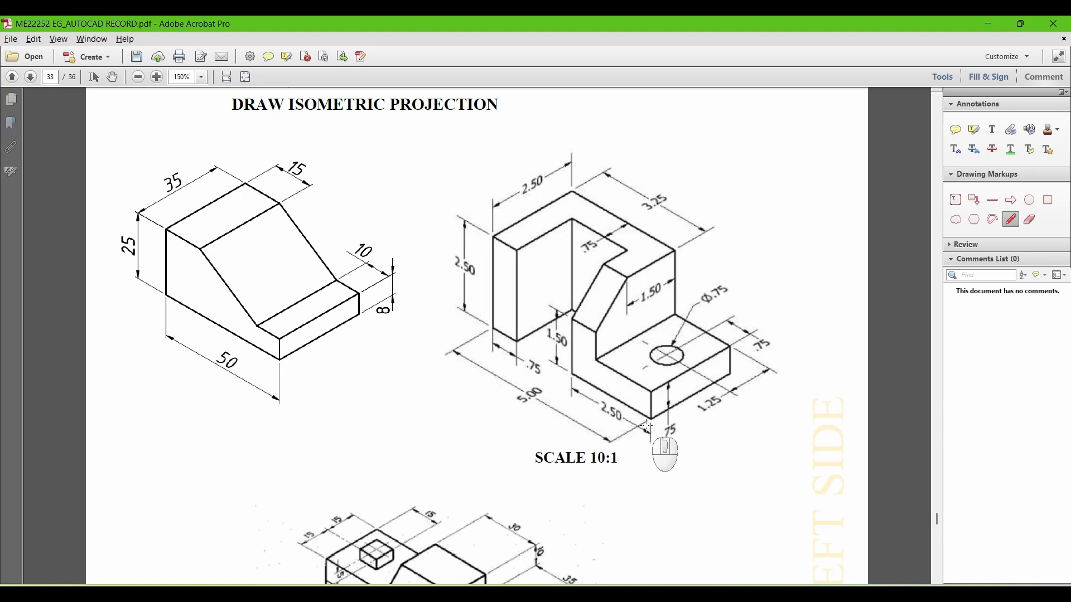
{"action": "key", "text": "alt+Tab"}
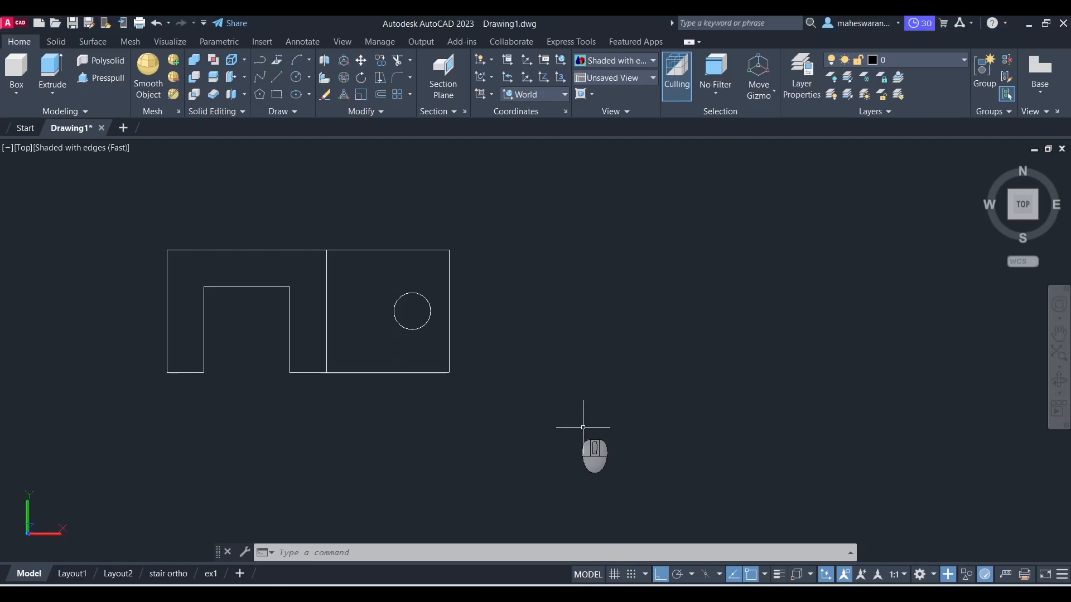
{"action": "key", "text": "alt+Tab"}
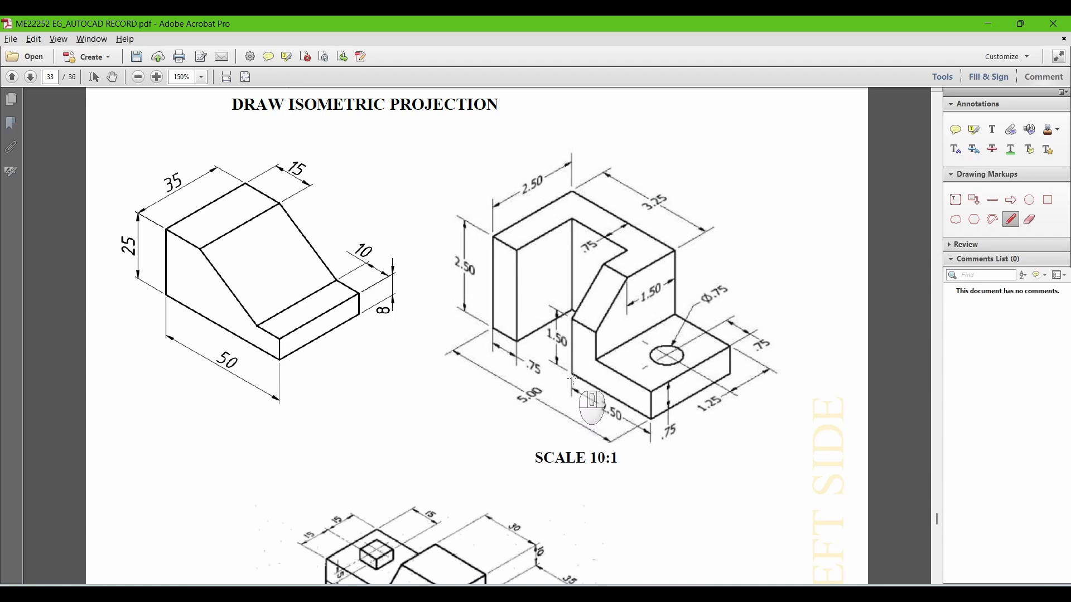
{"action": "key", "text": "alt+Tab"}
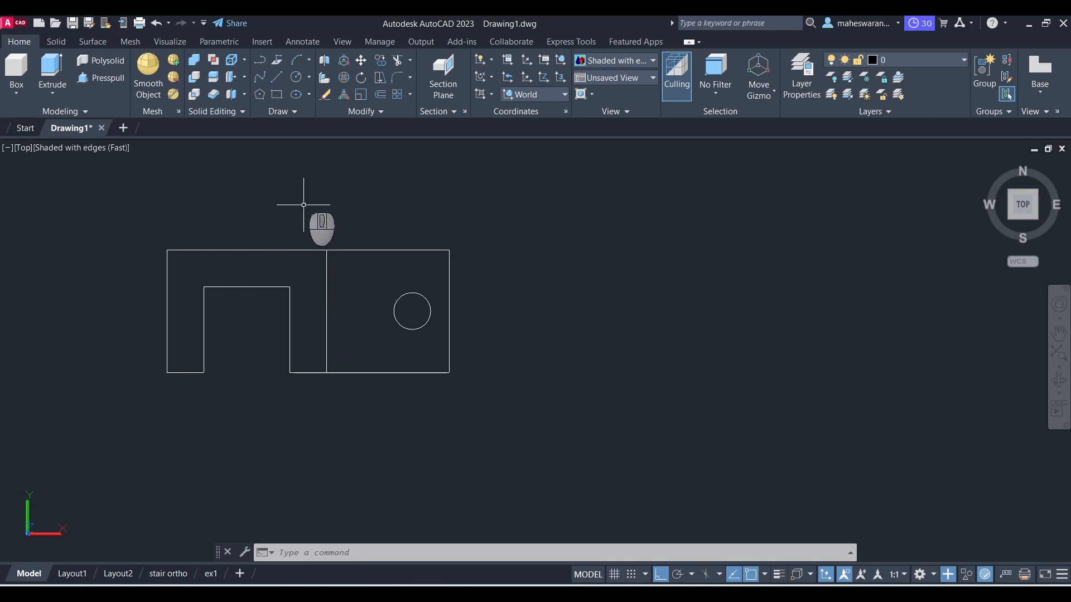
{"action": "left_click", "coordinate": [276, 79]}
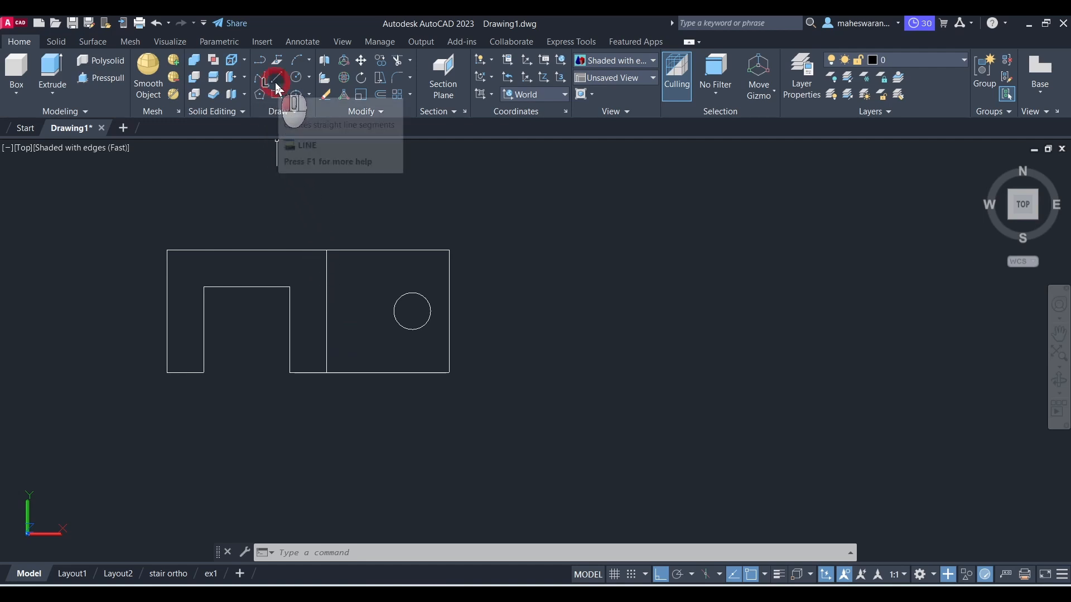
{"action": "left_click", "coordinate": [326, 250]}
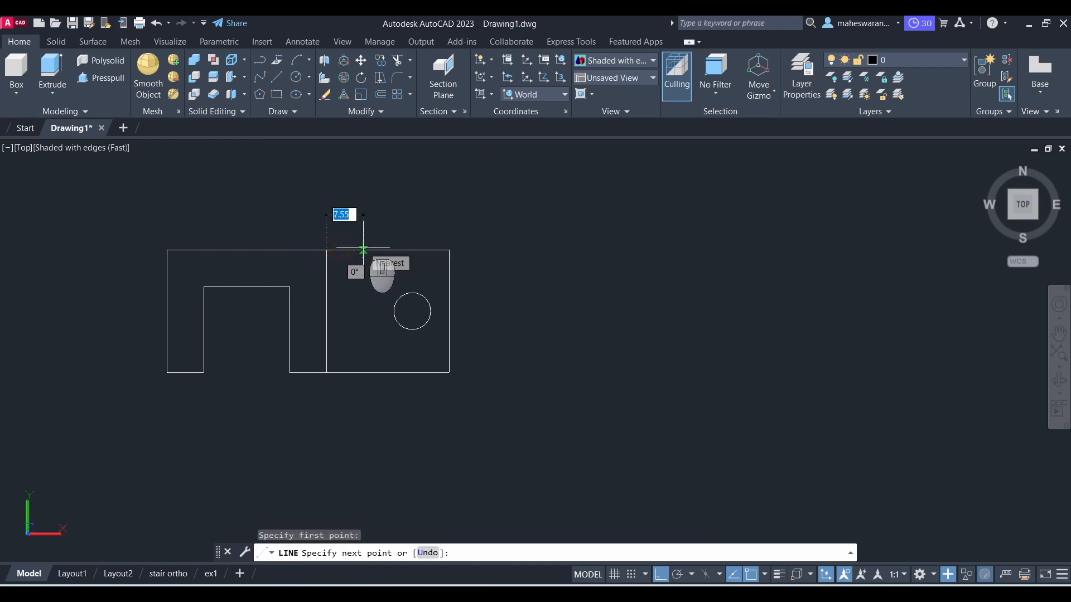
{"action": "type", "text": "7.5"}
{"action": "key", "text": "Return"}
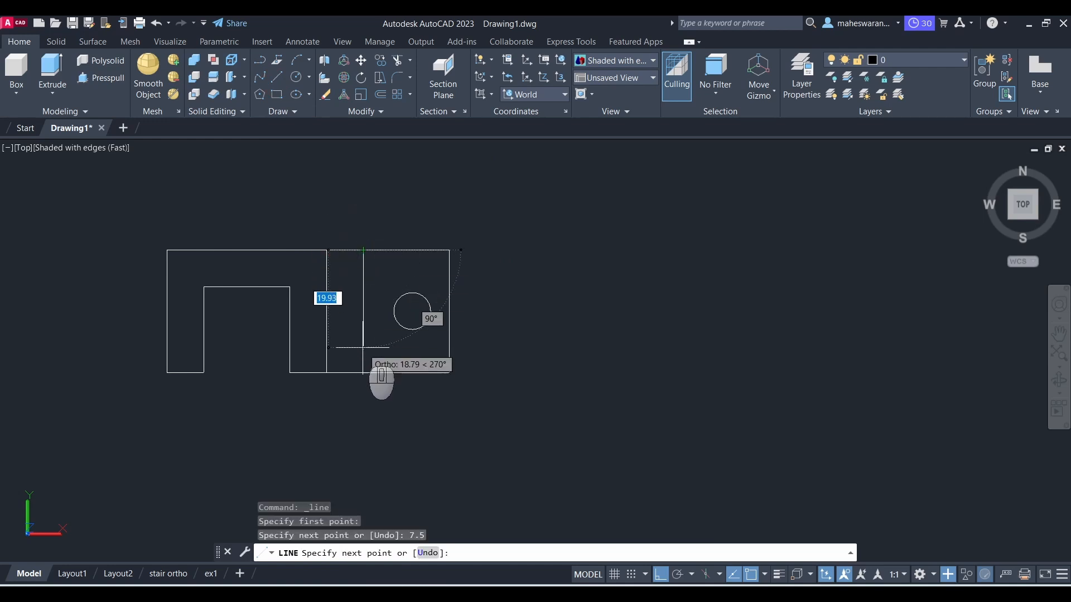
{"action": "left_click", "coordinate": [363, 372]}
{"action": "key", "text": "Escape"}
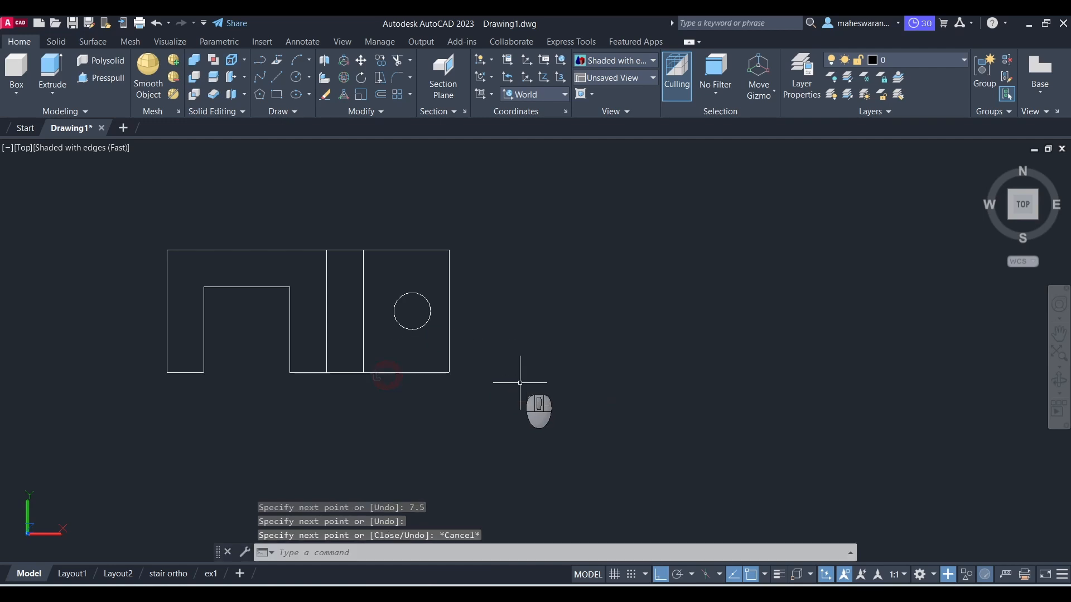
Step: Erase the short new segment lying on the square's top edge
{"action": "left_click", "coordinate": [338, 228]}
{"action": "left_click", "coordinate": [346, 269]}
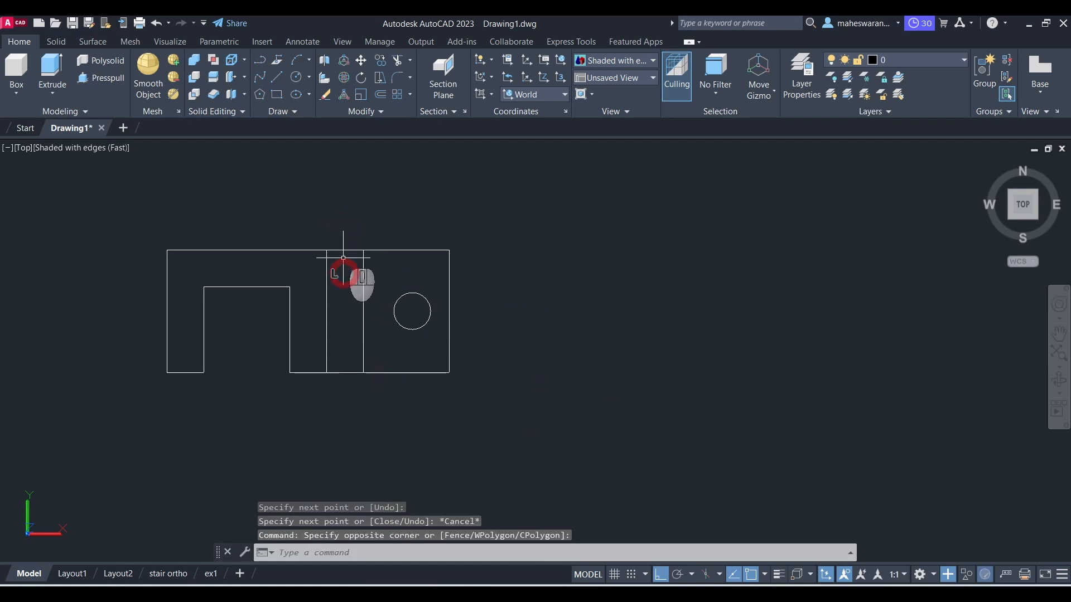
{"action": "left_click", "coordinate": [313, 223]}
{"action": "left_click", "coordinate": [380, 271]}
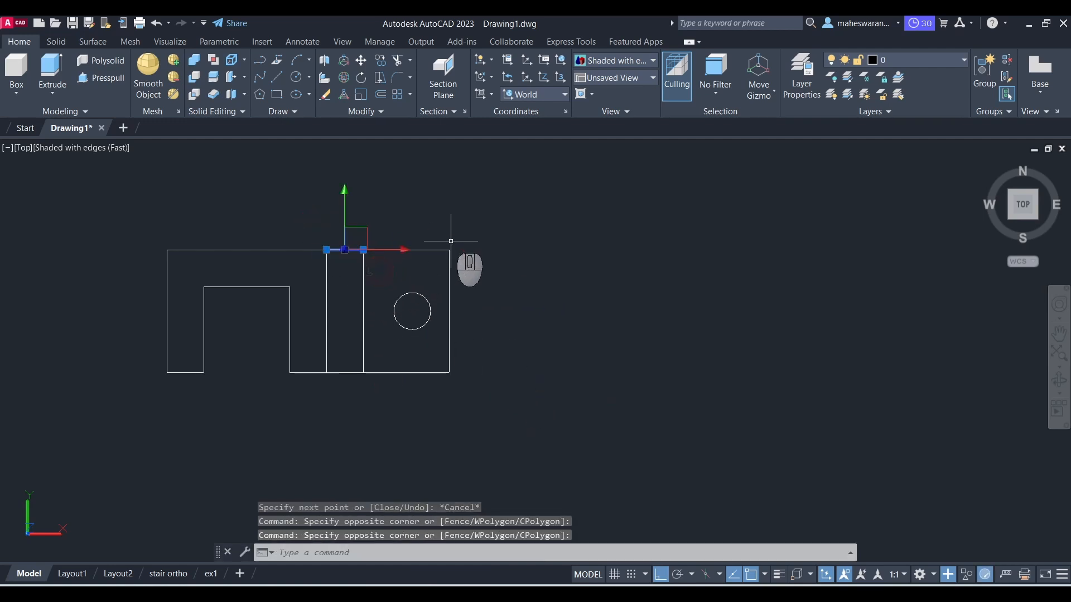
{"action": "key", "text": "Delete"}
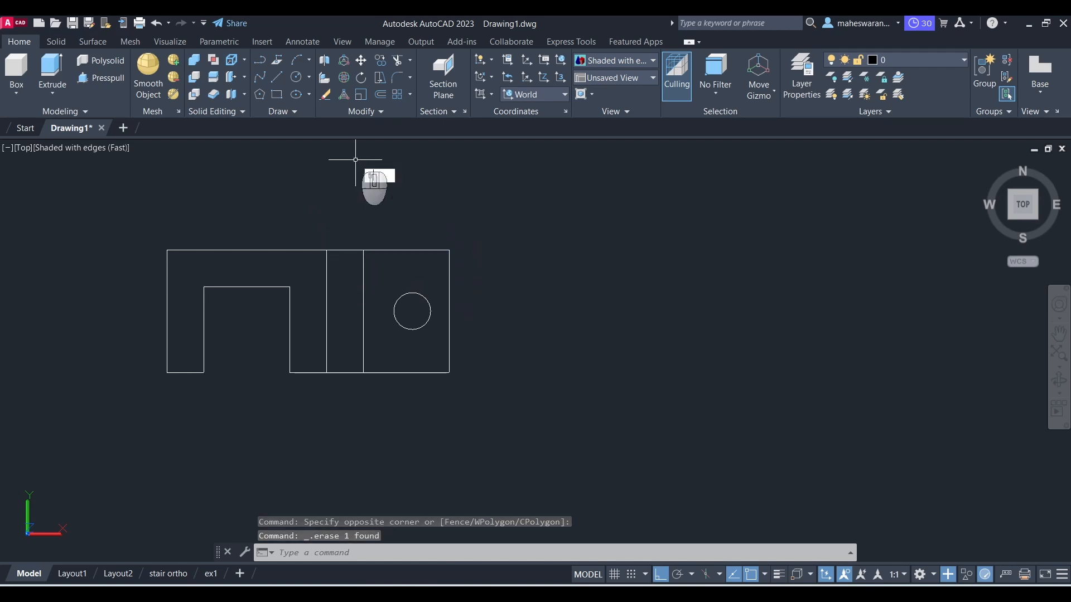
Step: Trim the top and bottom edges of the 7.5-wide strip between the U outline and the square
{"action": "type", "text": "tr"}
{"action": "key", "text": "Return"}
{"action": "left_click", "coordinate": [349, 251]}
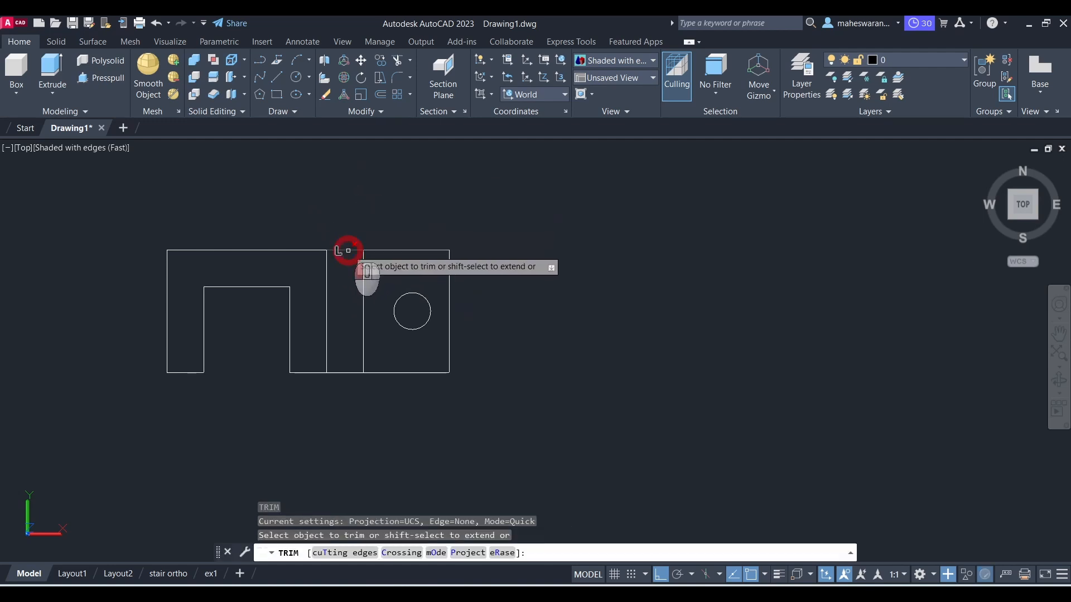
{"action": "left_click", "coordinate": [342, 373]}
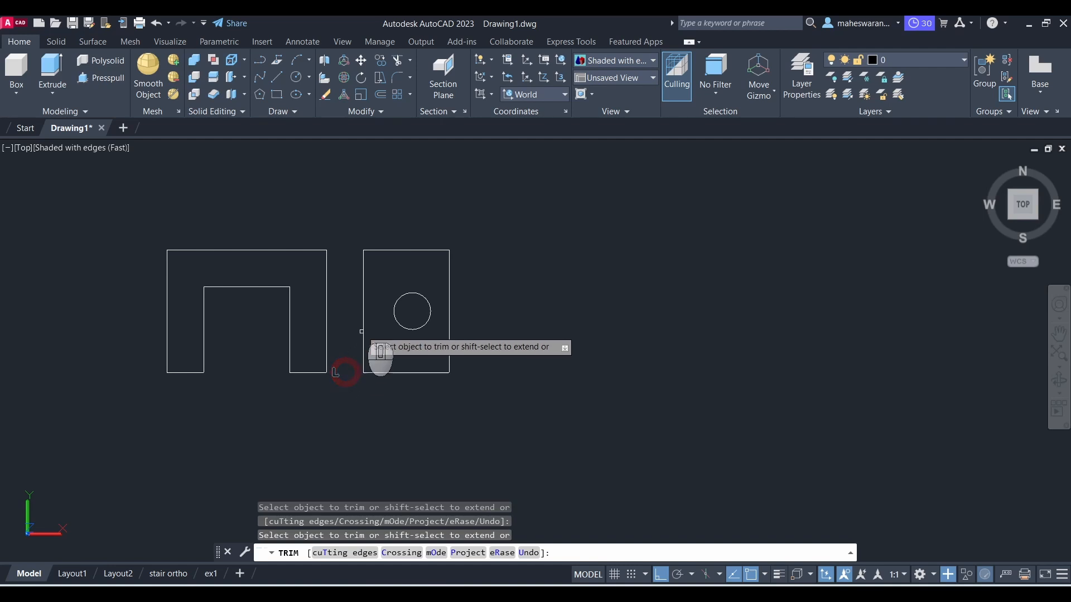
{"action": "key", "text": "Escape"}
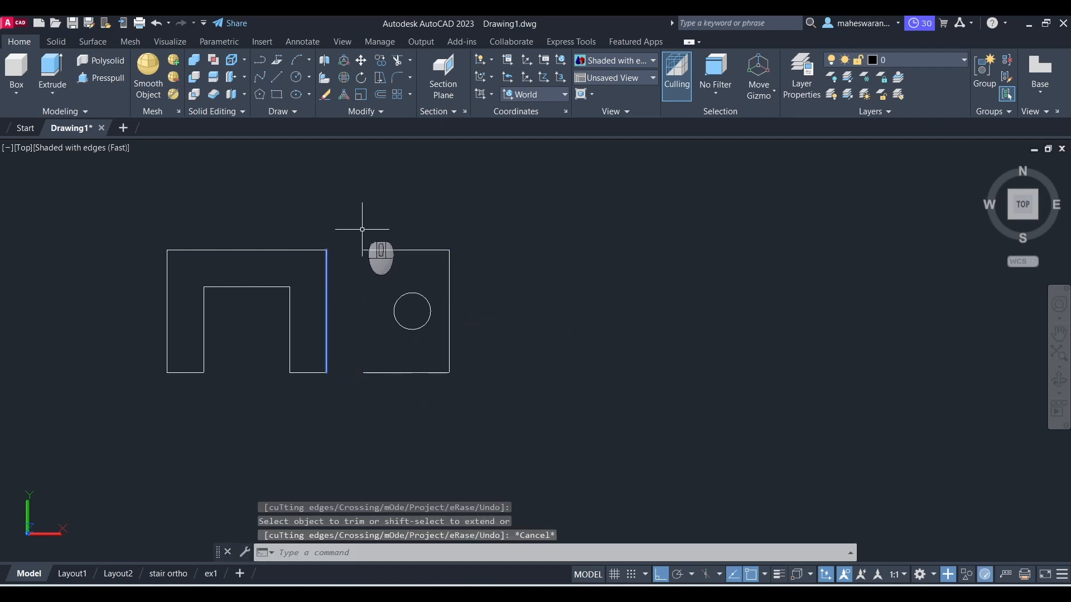
Step: Move the remaining square with its hole 7.5 units left so it joins the U outline
{"action": "left_click", "coordinate": [345, 226]}
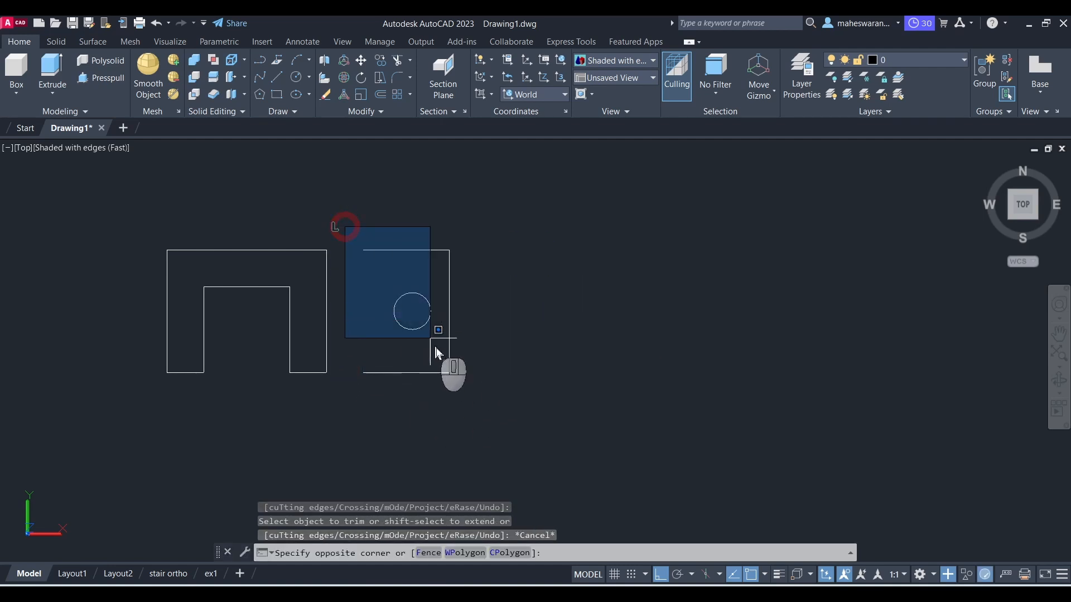
{"action": "left_click", "coordinate": [496, 405]}
{"action": "right_click", "coordinate": [663, 337]}
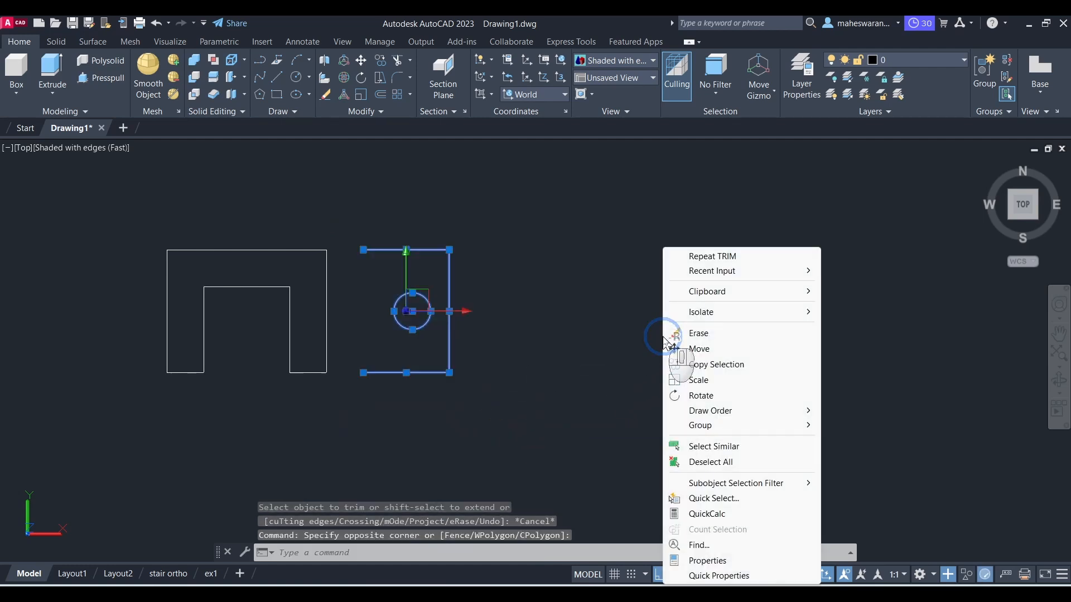
{"action": "left_click", "coordinate": [698, 348]}
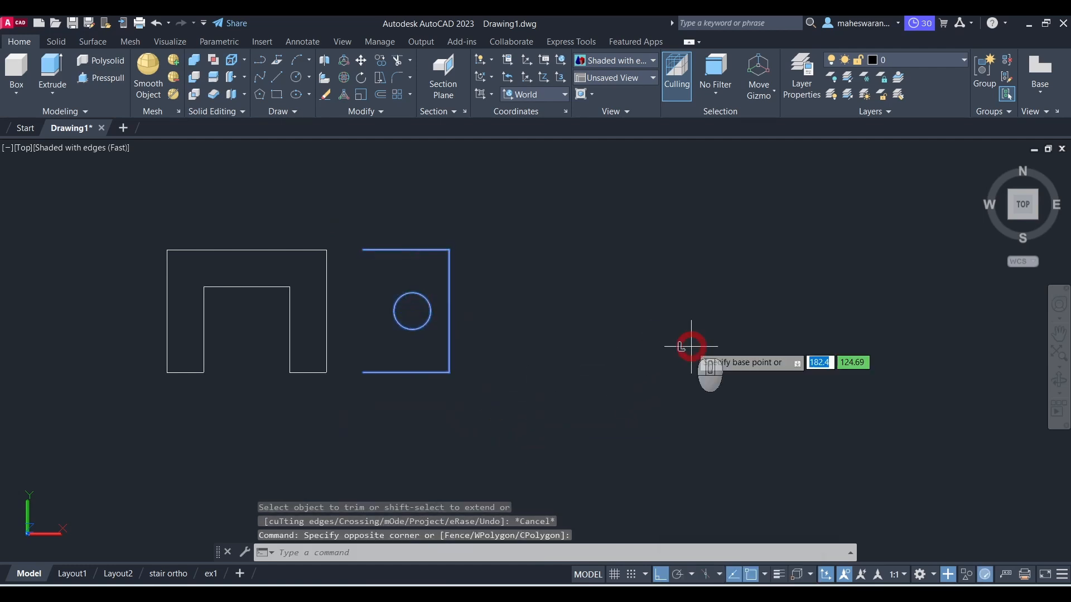
{"action": "left_click", "coordinate": [363, 373]}
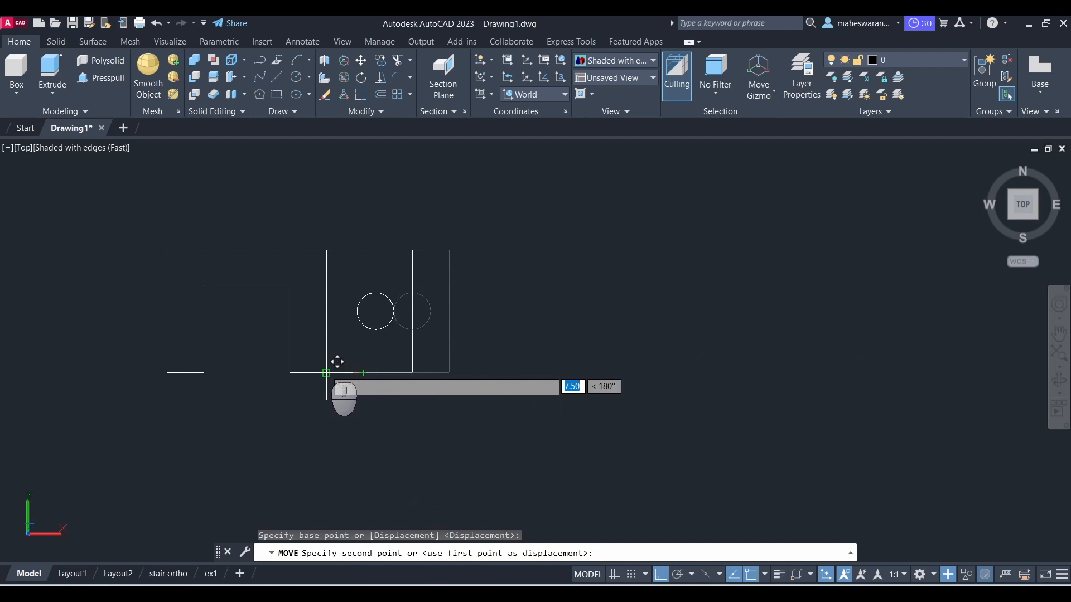
{"action": "key", "text": "Escape"}
{"action": "scroll", "coordinate": [560, 376], "scroll_direction": "down", "scroll_amount": 2}
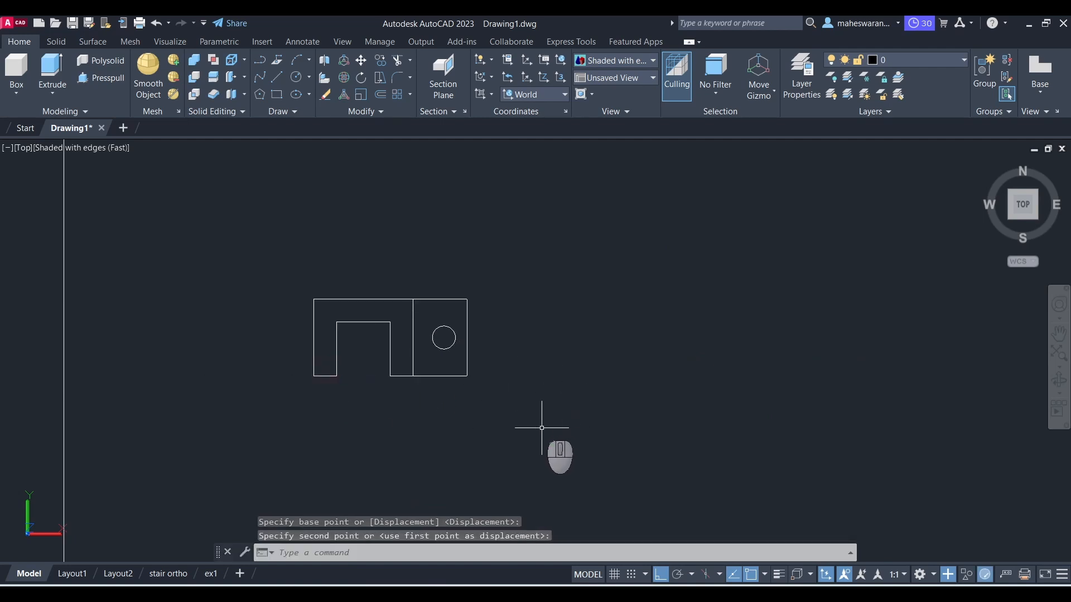
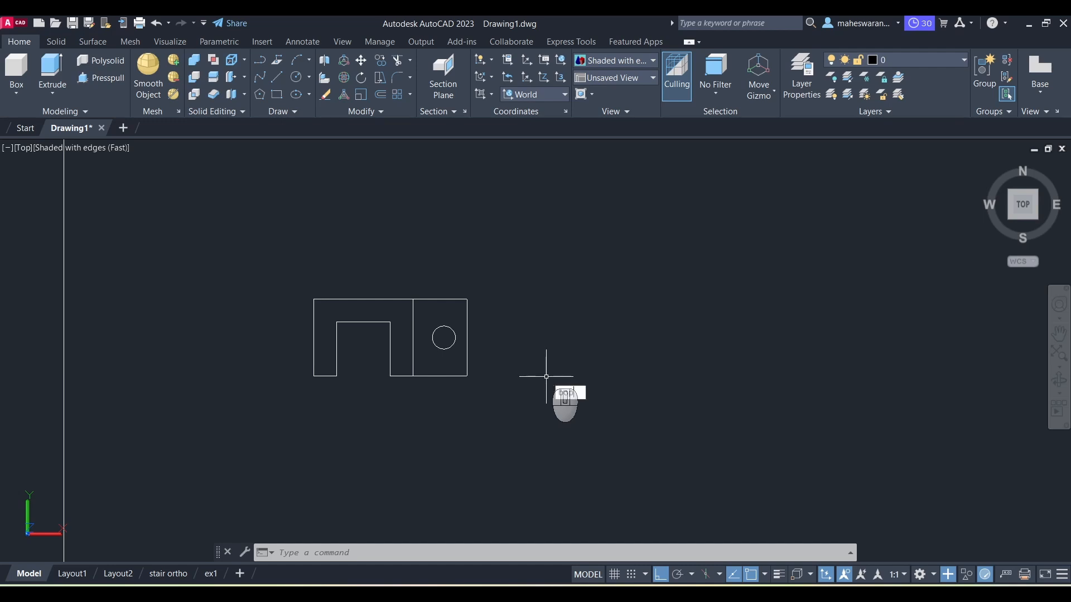
Step: Run Boundary and pick inside the U outline, the square and the circle to create closed boundaries
{"action": "type", "text": "unda"}
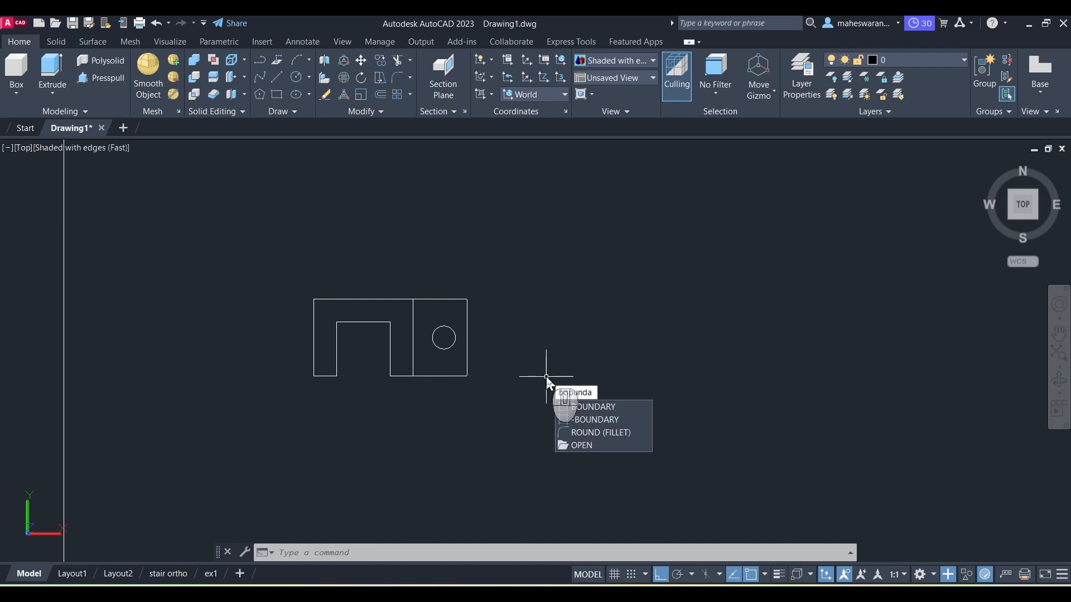
{"action": "type", "text": "ry"}
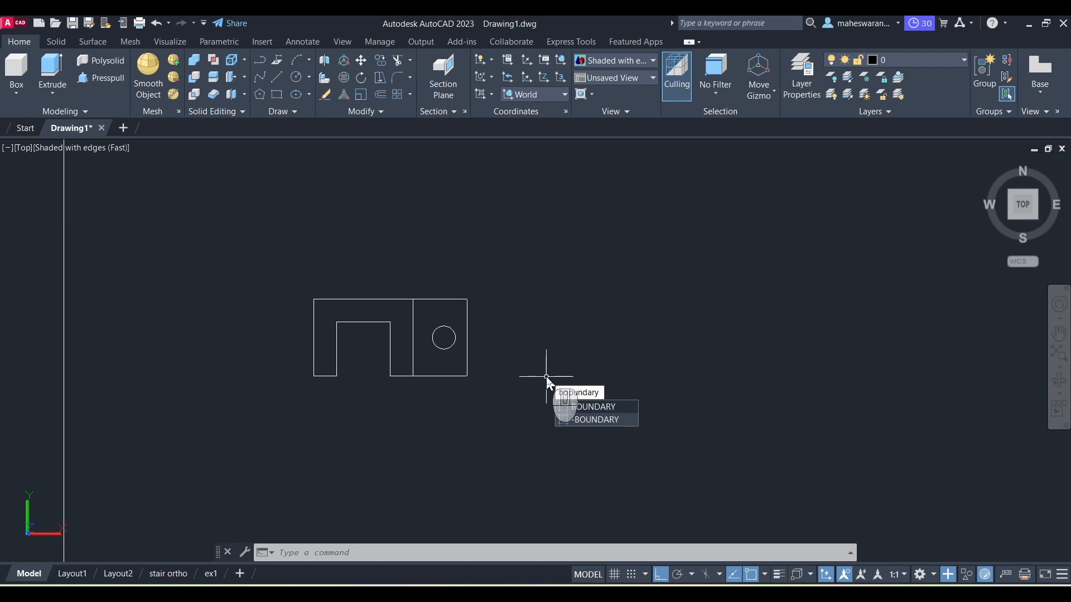
{"action": "key", "text": "Return"}
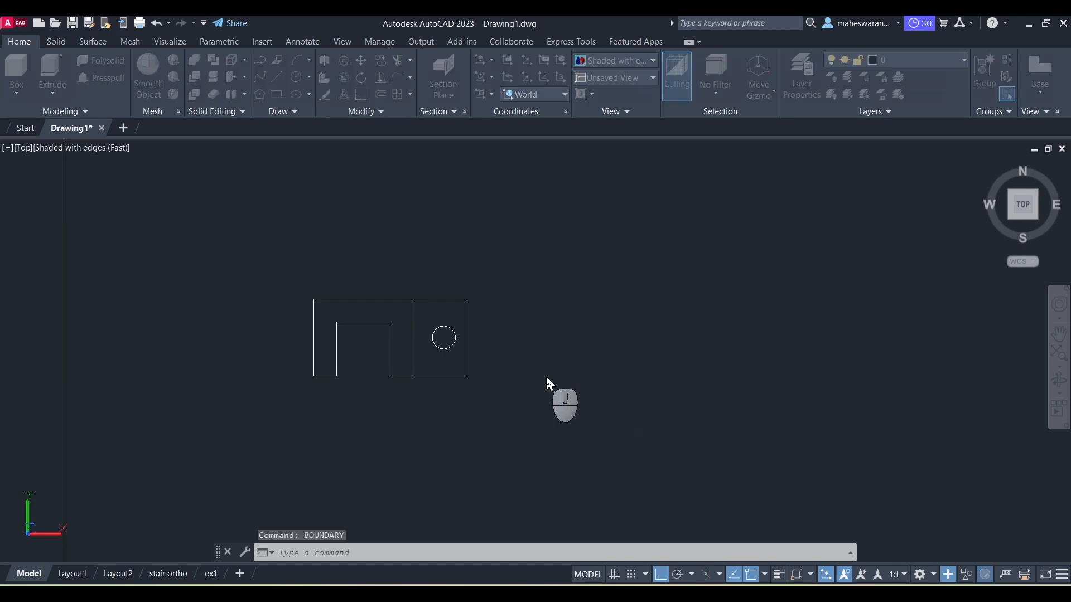
{"action": "left_click_drag", "start_coordinate": [502, 154], "coordinate": [702, 158]}
{"action": "left_click", "coordinate": [648, 185]}
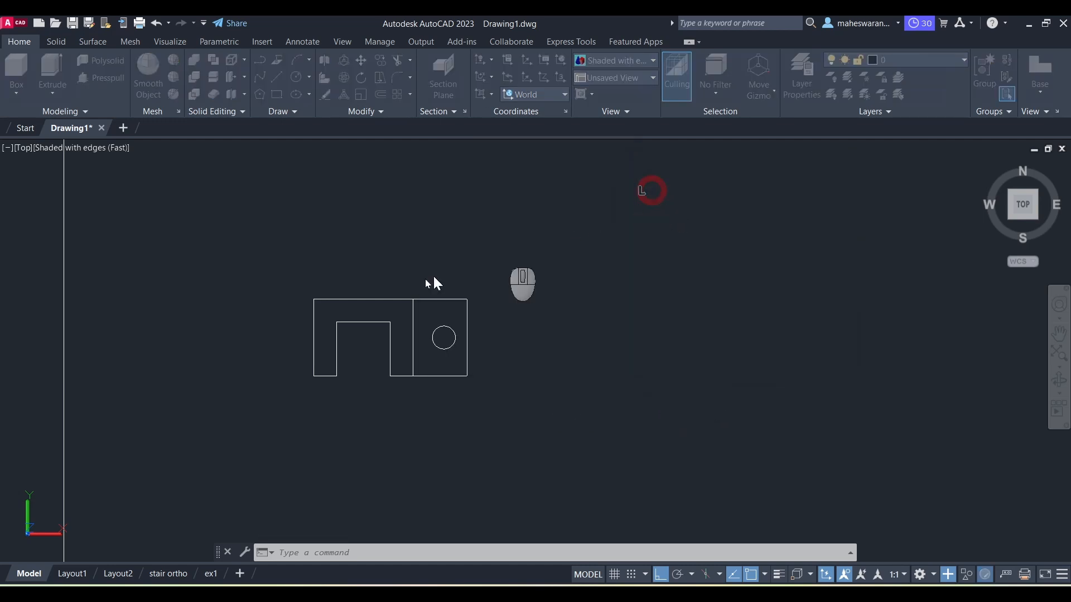
{"action": "left_click", "coordinate": [338, 312]}
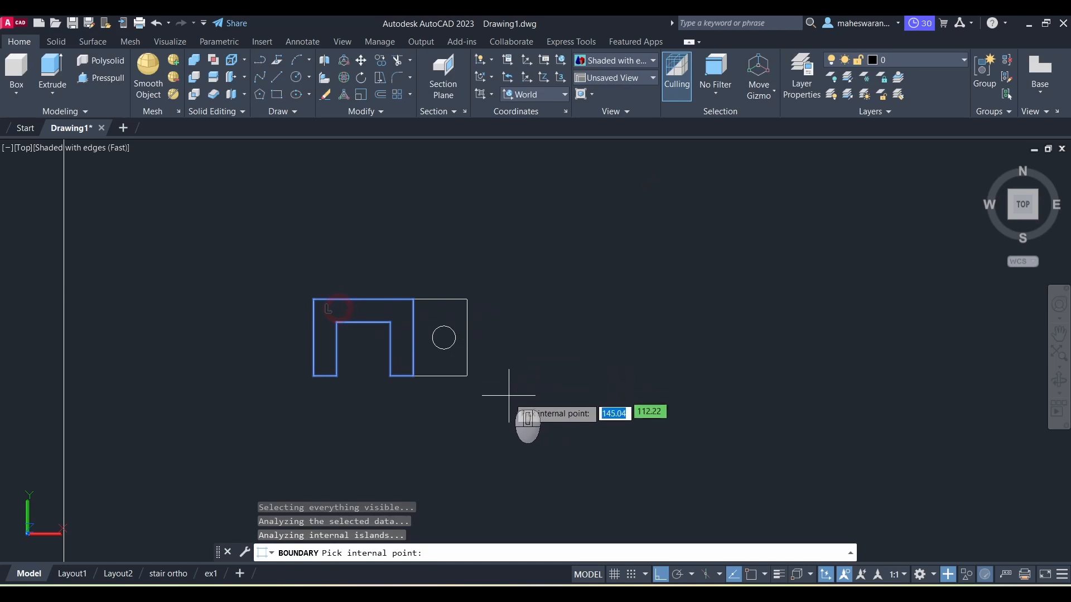
{"action": "left_click", "coordinate": [431, 317]}
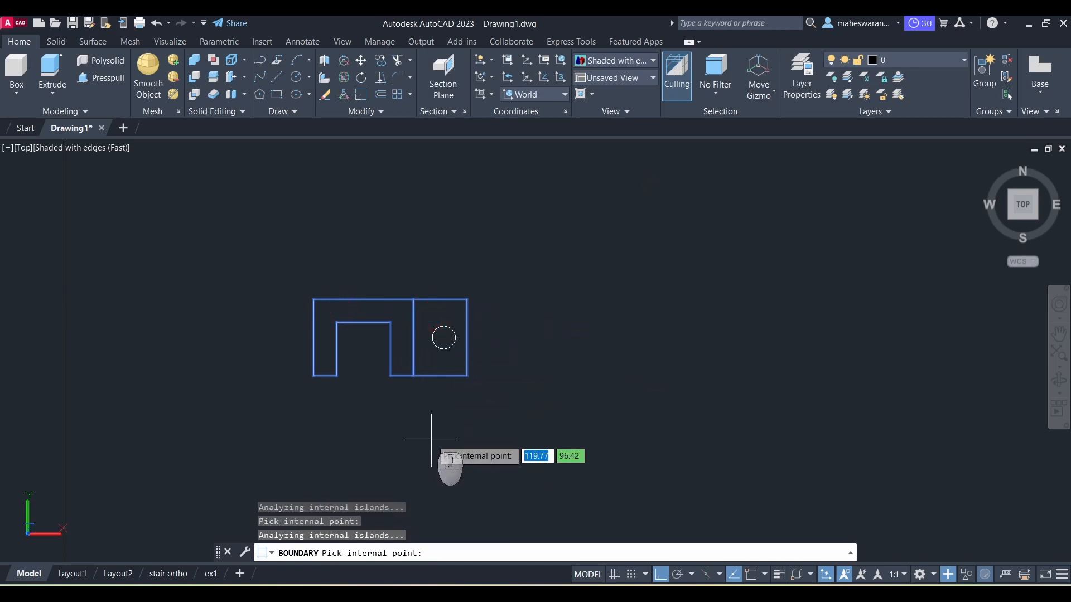
{"action": "left_click", "coordinate": [444, 335]}
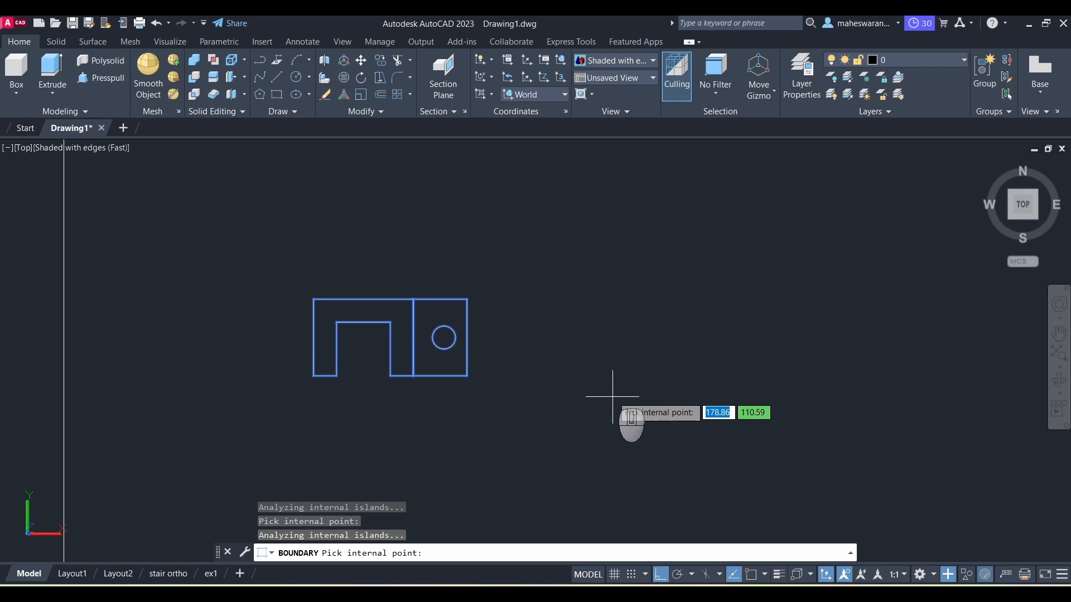
{"action": "key", "text": "Return"}
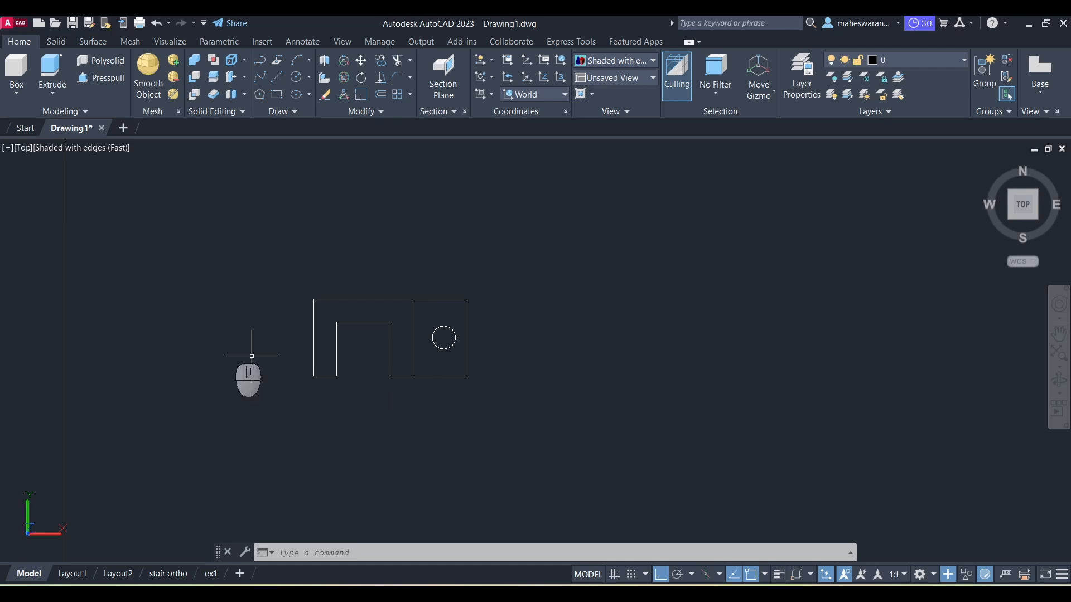
Step: Presspull the U-shaped region up 25 units in the SE Isometric view
{"action": "left_click", "coordinate": [25, 149]}
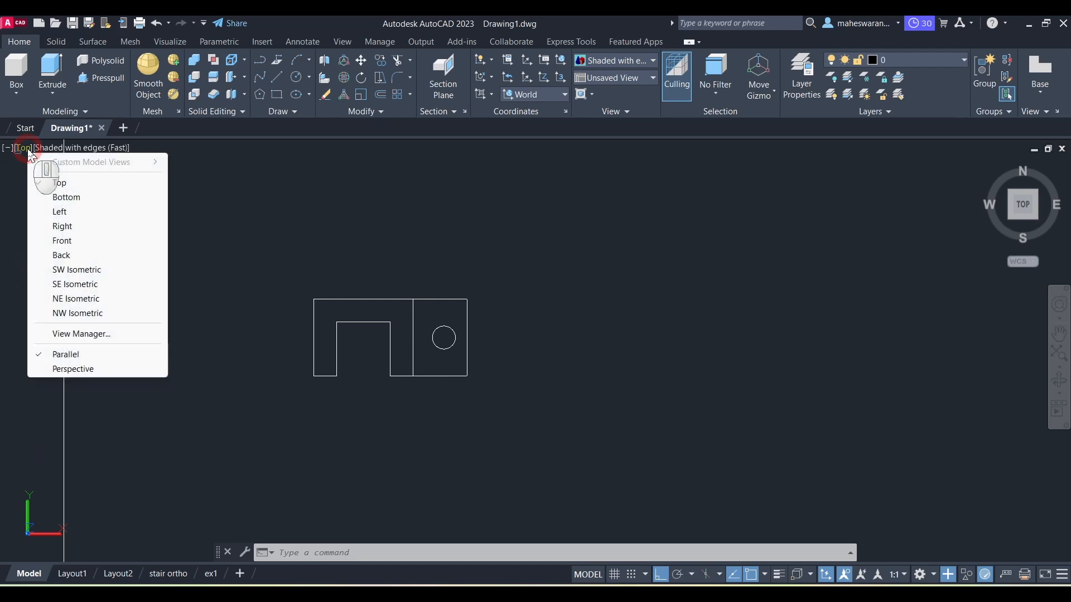
{"action": "left_click", "coordinate": [71, 286]}
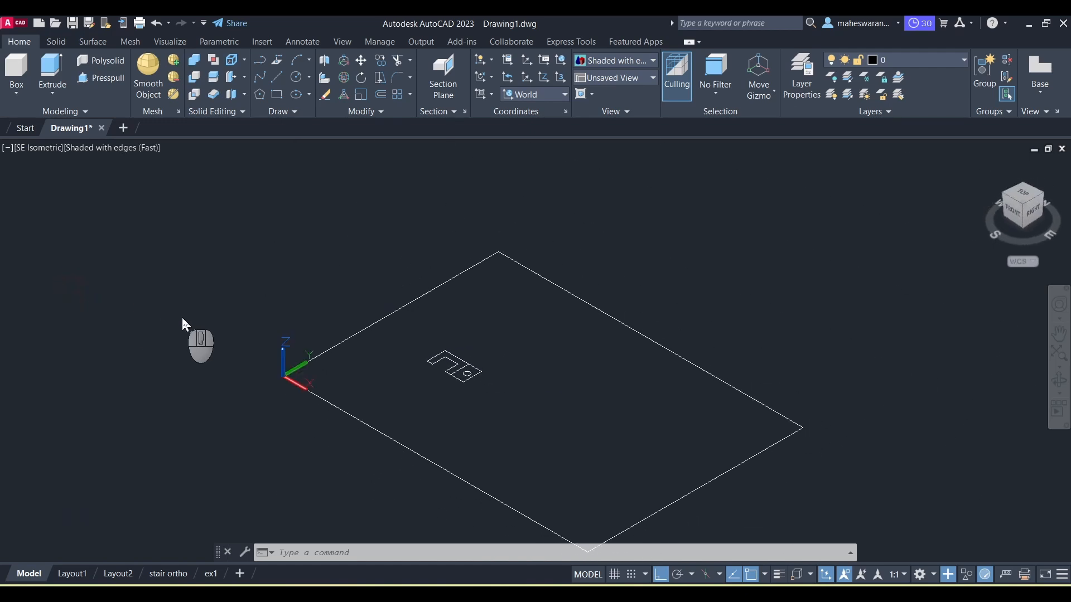
{"action": "scroll", "coordinate": [417, 348], "scroll_direction": "up", "scroll_amount": 3}
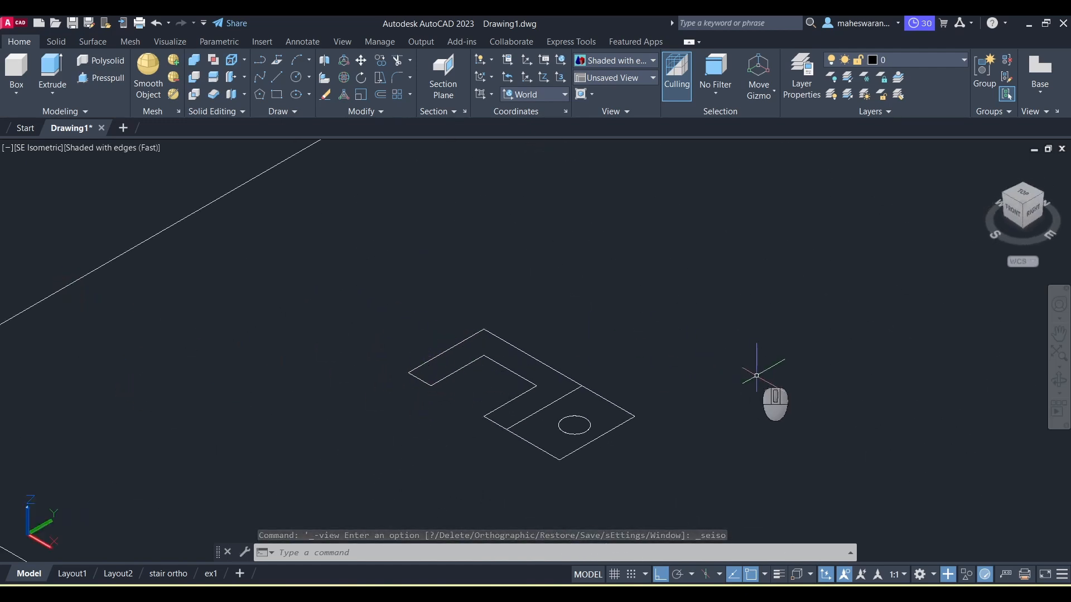
{"action": "key", "text": "alt+Tab"}
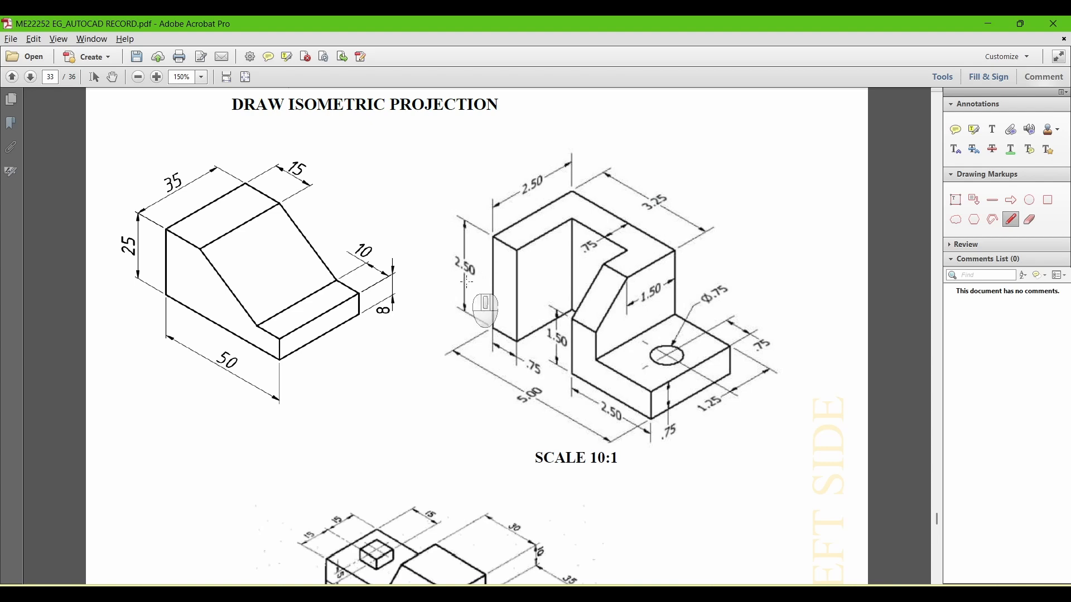
{"action": "key", "text": "alt+Tab"}
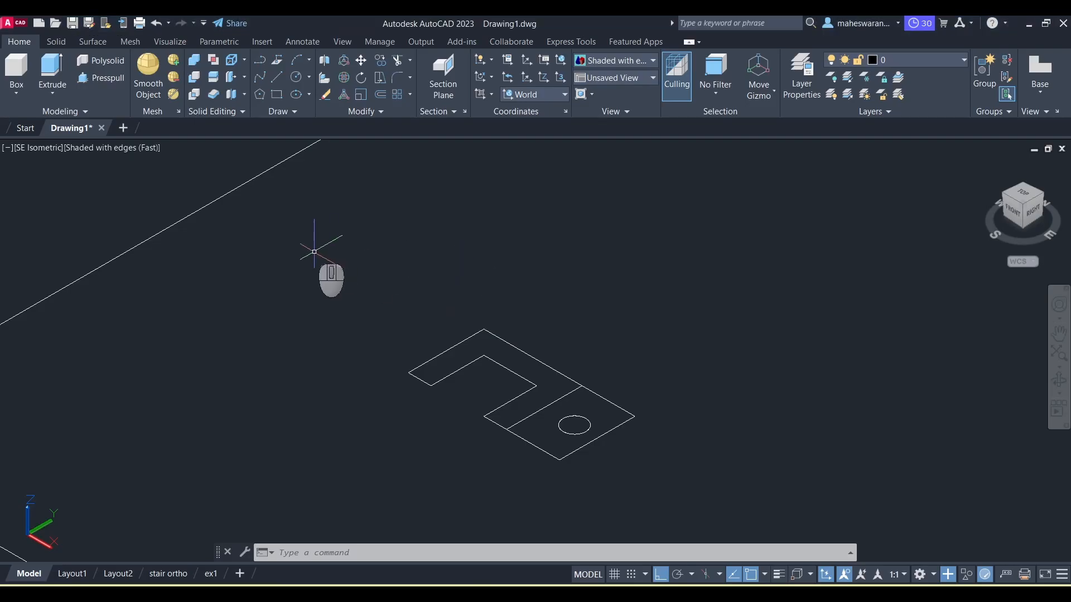
{"action": "left_click", "coordinate": [106, 81]}
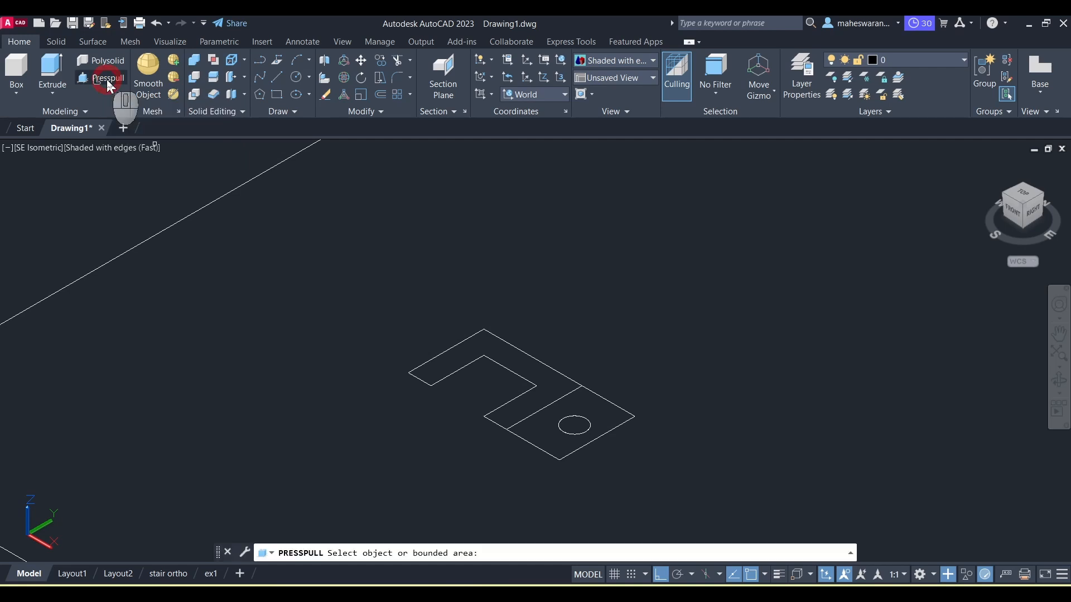
{"action": "left_click", "coordinate": [524, 366]}
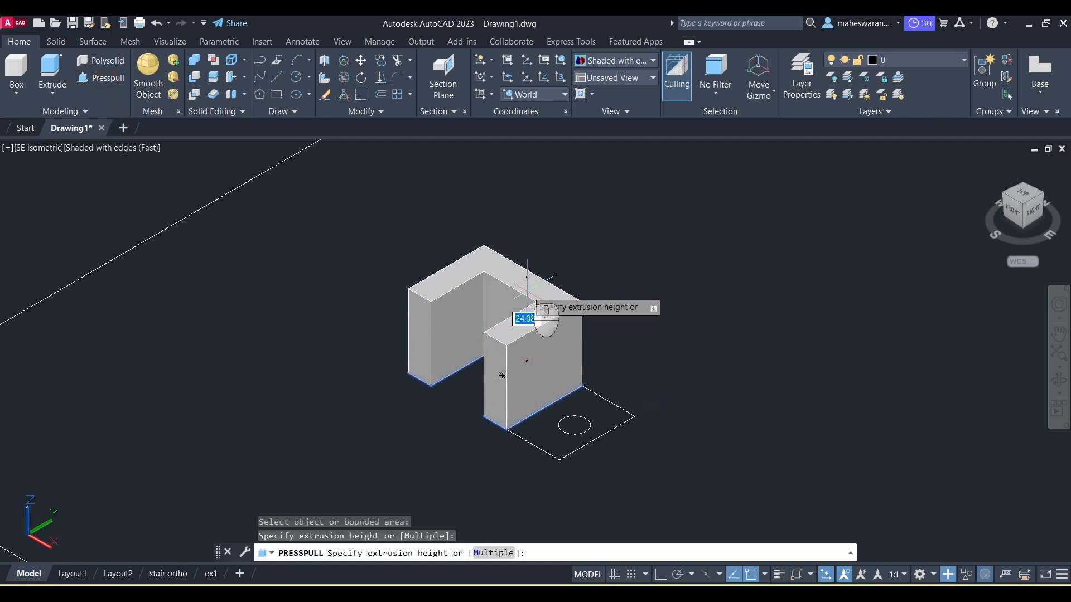
{"action": "key", "text": "Return"}
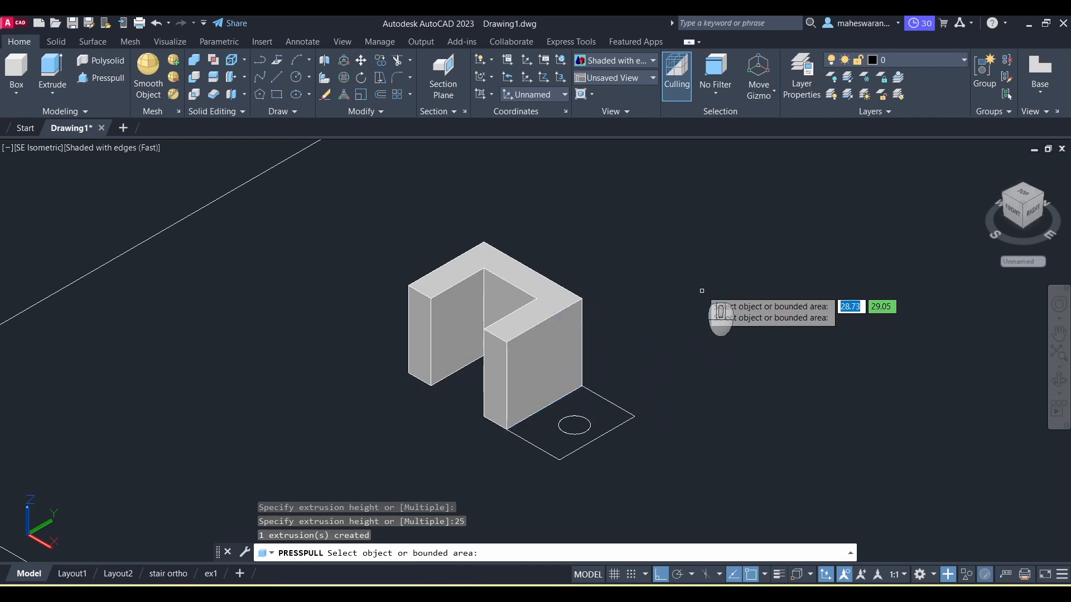
Step: Presspull the square base region up 7.5 units
{"action": "key", "text": "alt+Tab"}
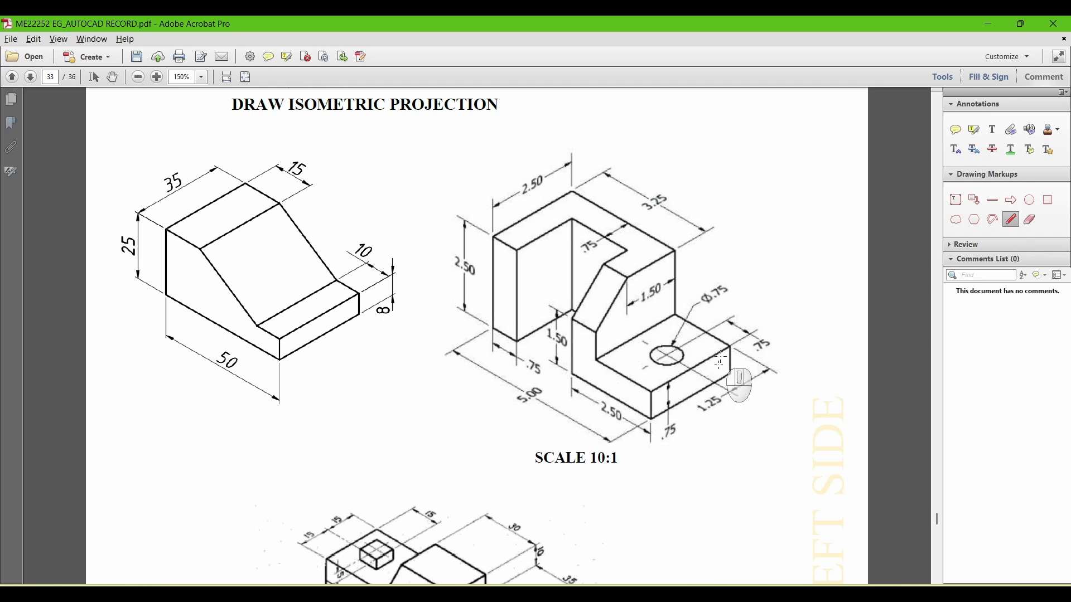
{"action": "key", "text": "alt+Tab"}
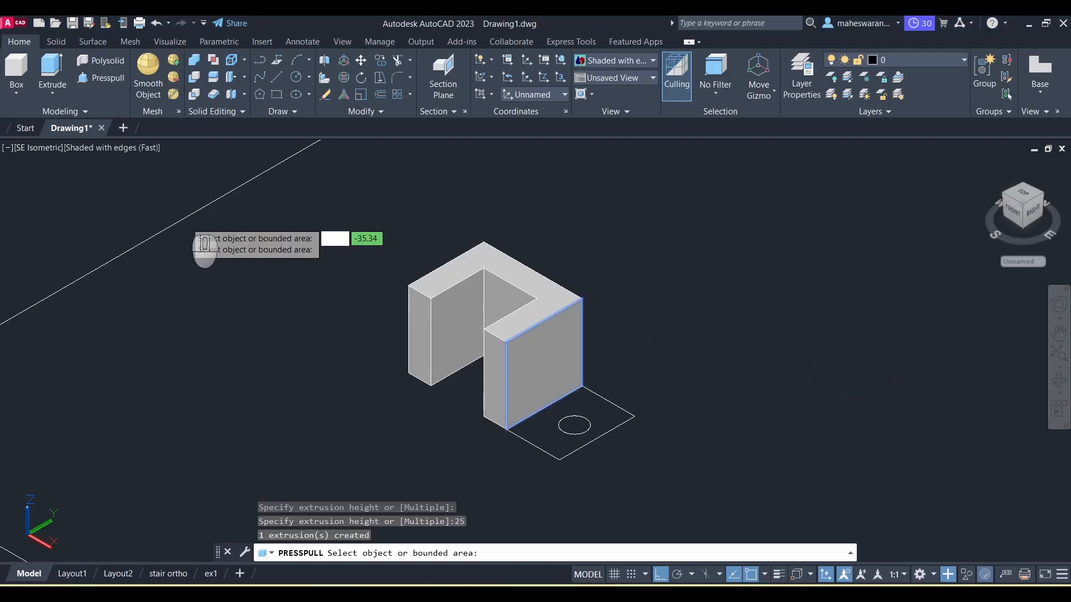
{"action": "left_click", "coordinate": [541, 435]}
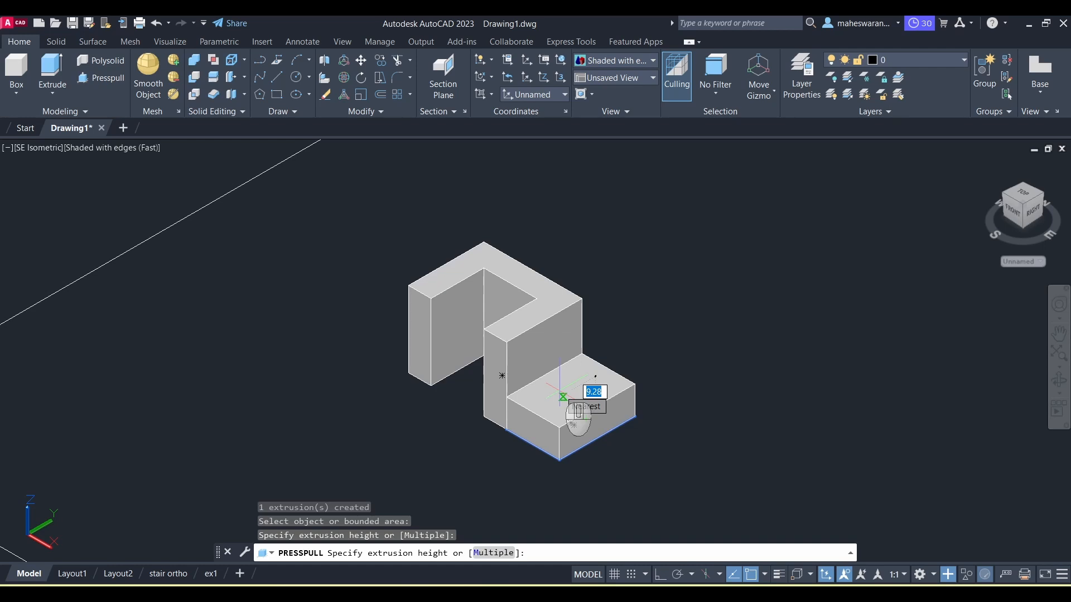
{"action": "key", "text": "Return"}
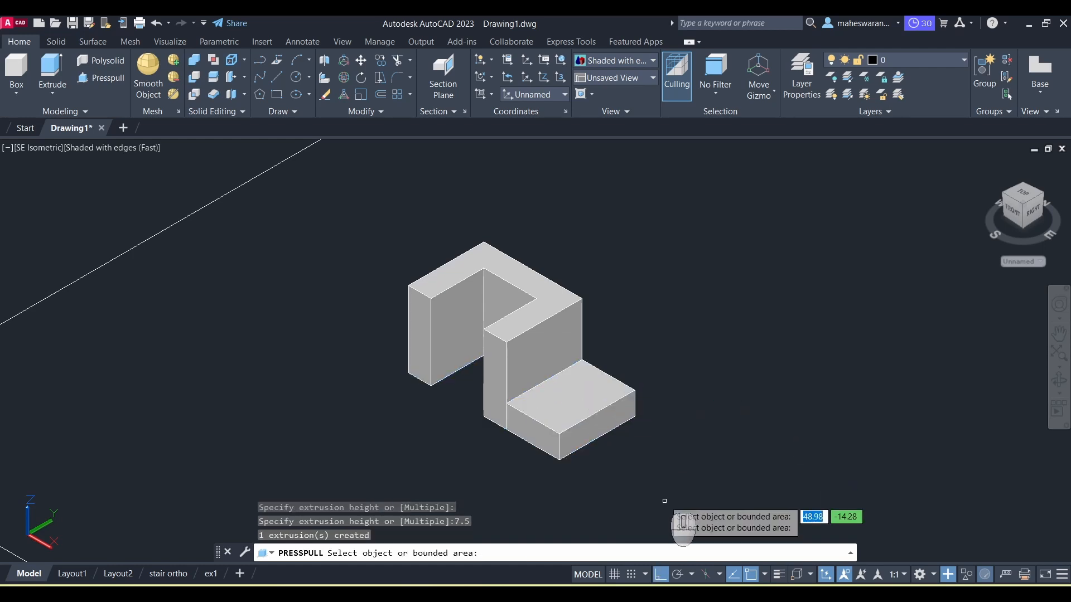
{"action": "scroll", "coordinate": [645, 441], "scroll_direction": "up", "scroll_amount": 2}
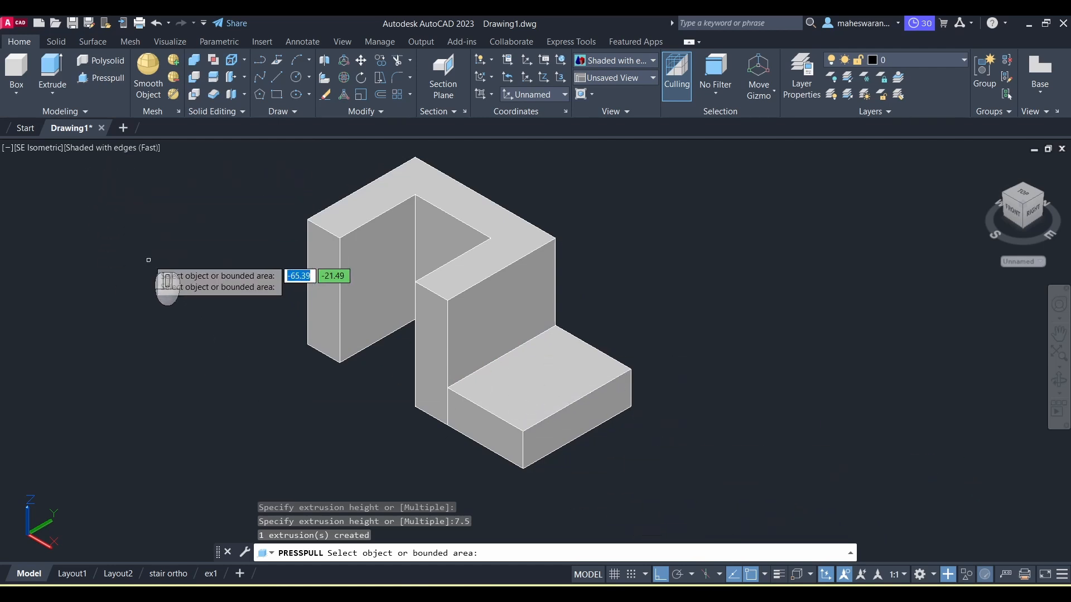
{"action": "key", "text": "Return"}
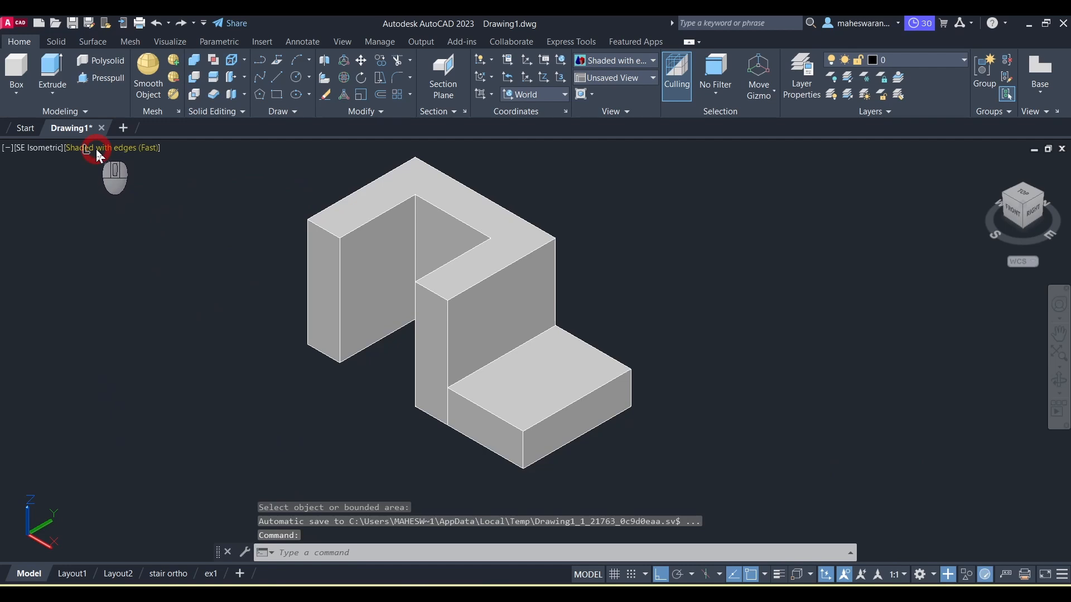
Step: Presspull the circle down through the base to cut the hole, using the X-Ray visual style
{"action": "left_click", "coordinate": [98, 153]}
{"action": "left_click", "coordinate": [125, 311]}
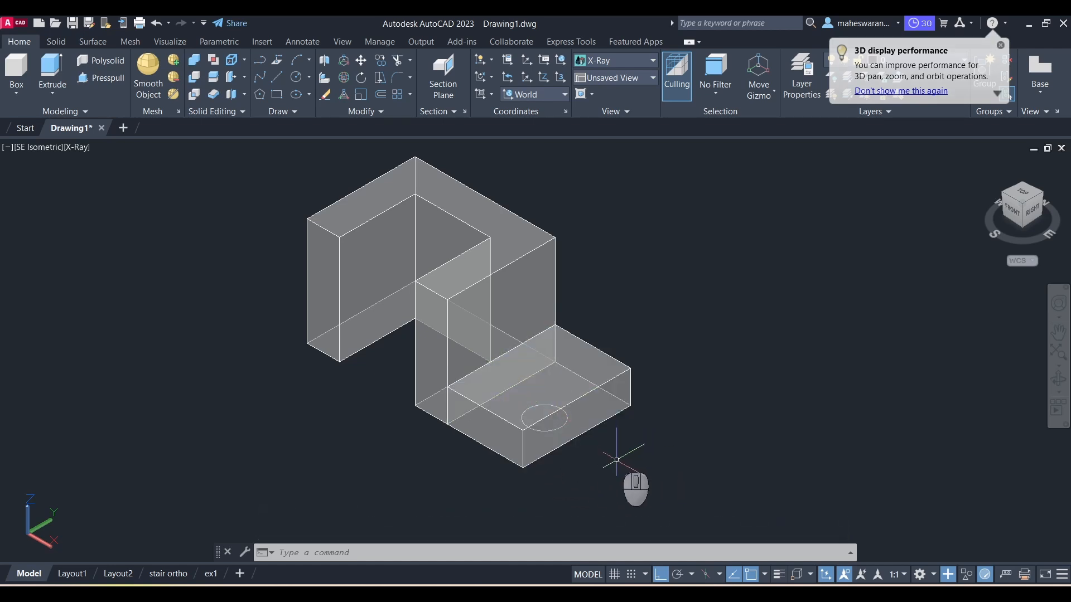
{"action": "left_click", "coordinate": [100, 79]}
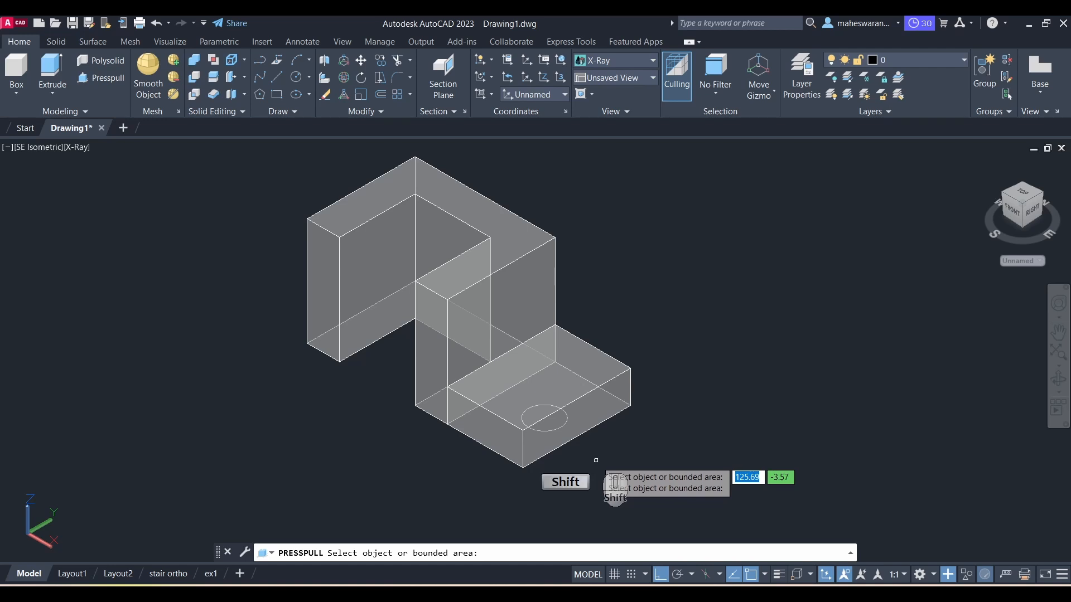
{"action": "middle_click_drag", "start_coordinate": [596, 458], "coordinate": [611, 322], "text": "shift"}
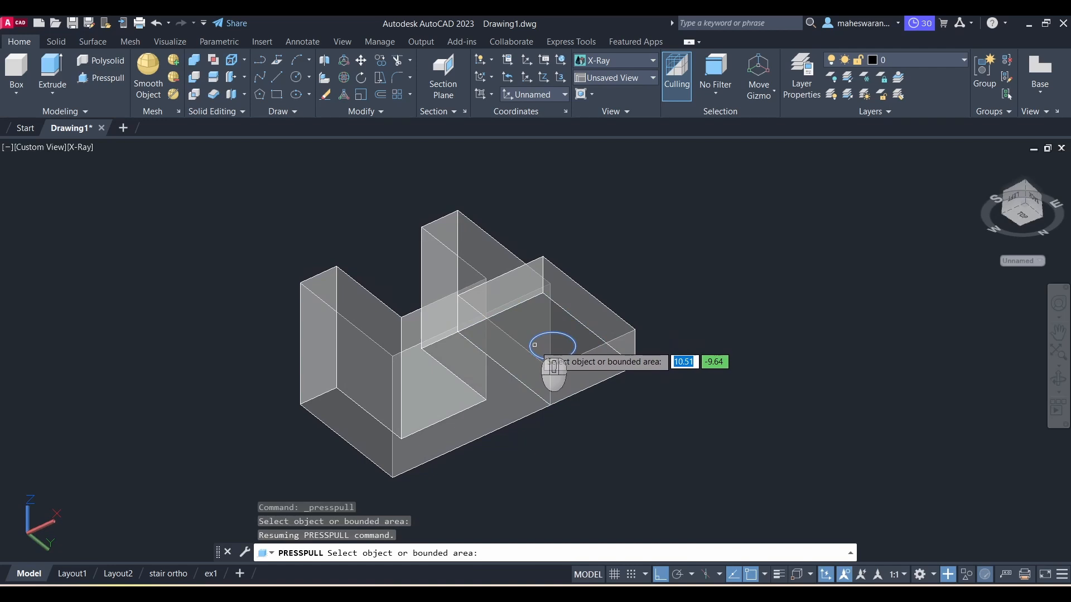
{"action": "left_click", "coordinate": [534, 345]}
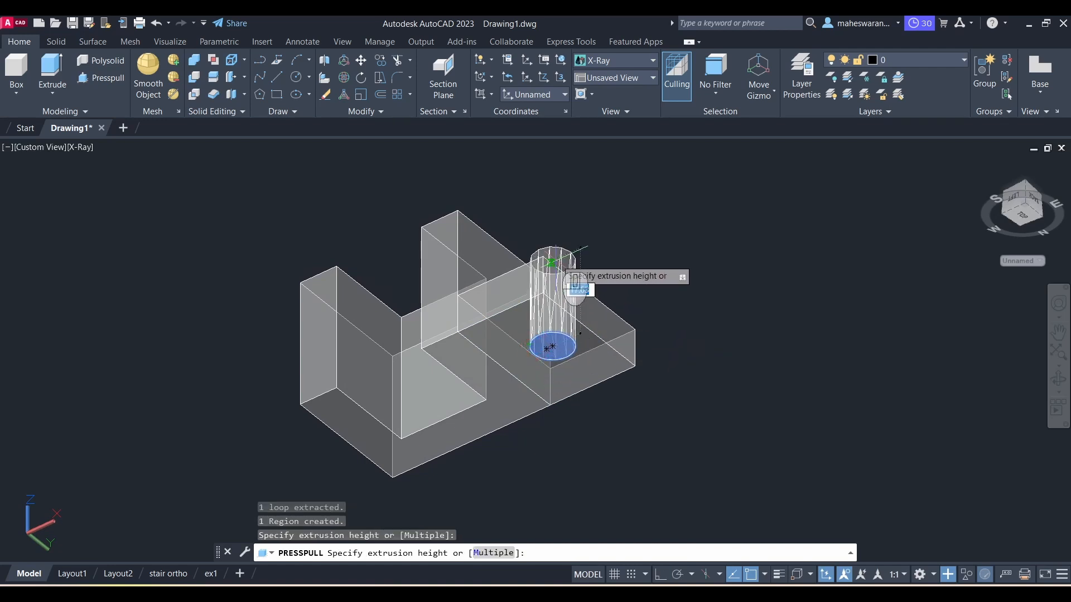
{"action": "middle_click_drag", "start_coordinate": [577, 266], "coordinate": [560, 399], "text": "shift"}
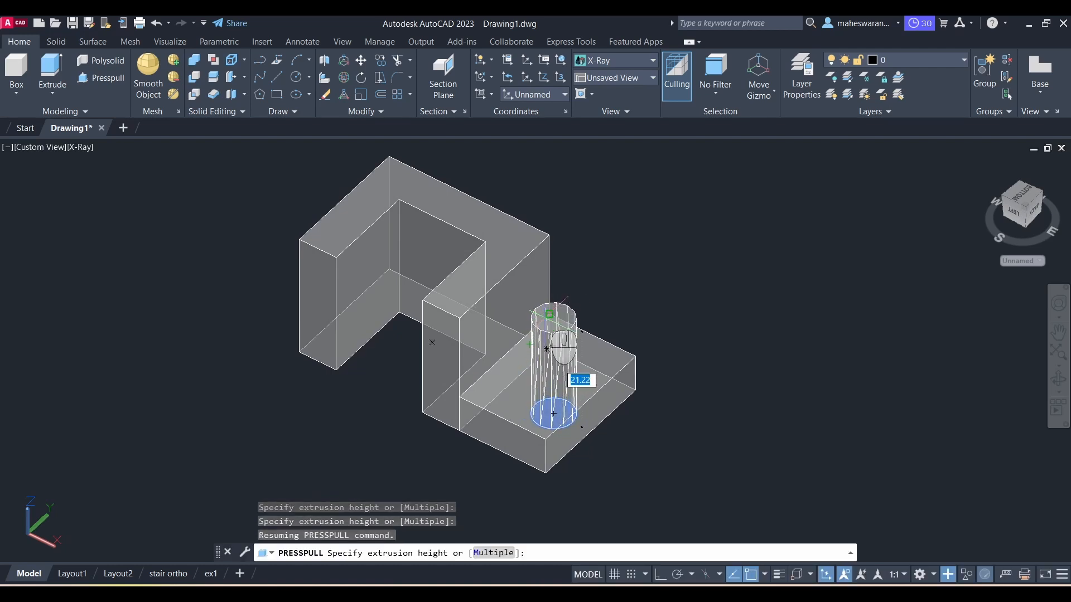
{"action": "left_click", "coordinate": [544, 319]}
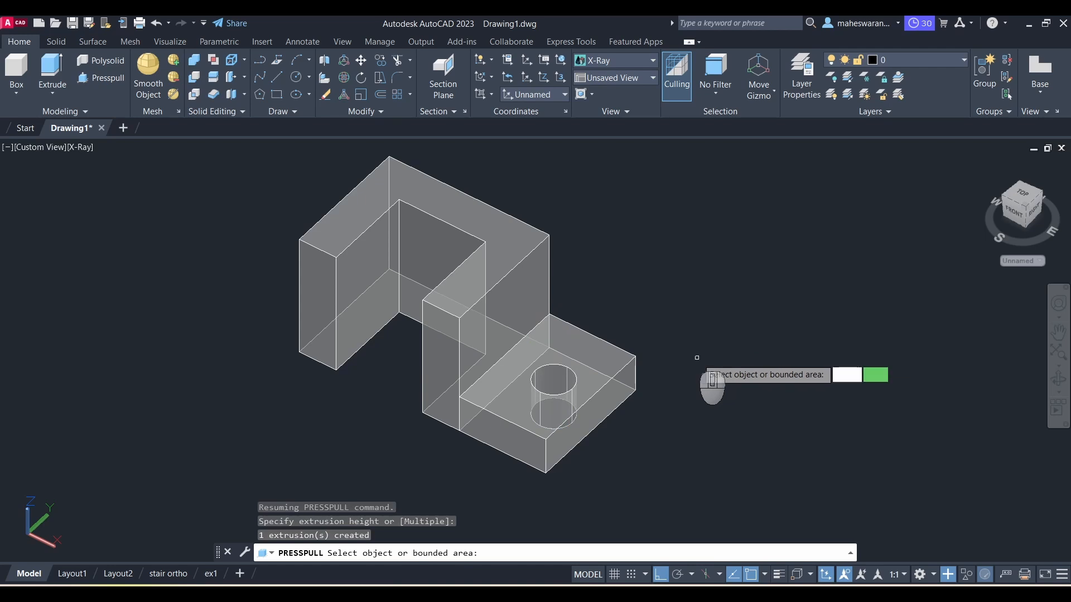
{"action": "scroll", "coordinate": [669, 354], "scroll_direction": "up", "scroll_amount": 3}
{"action": "scroll", "coordinate": [624, 355], "scroll_direction": "down", "scroll_amount": 1}
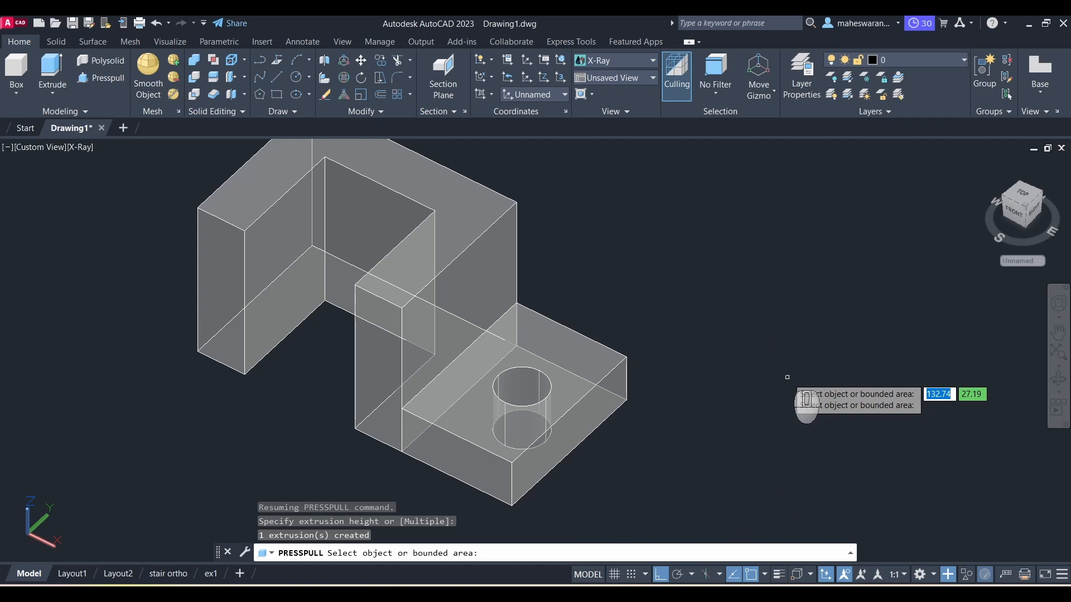
{"action": "scroll", "coordinate": [787, 378], "scroll_direction": "down", "scroll_amount": 2}
{"action": "key", "text": "Return"}
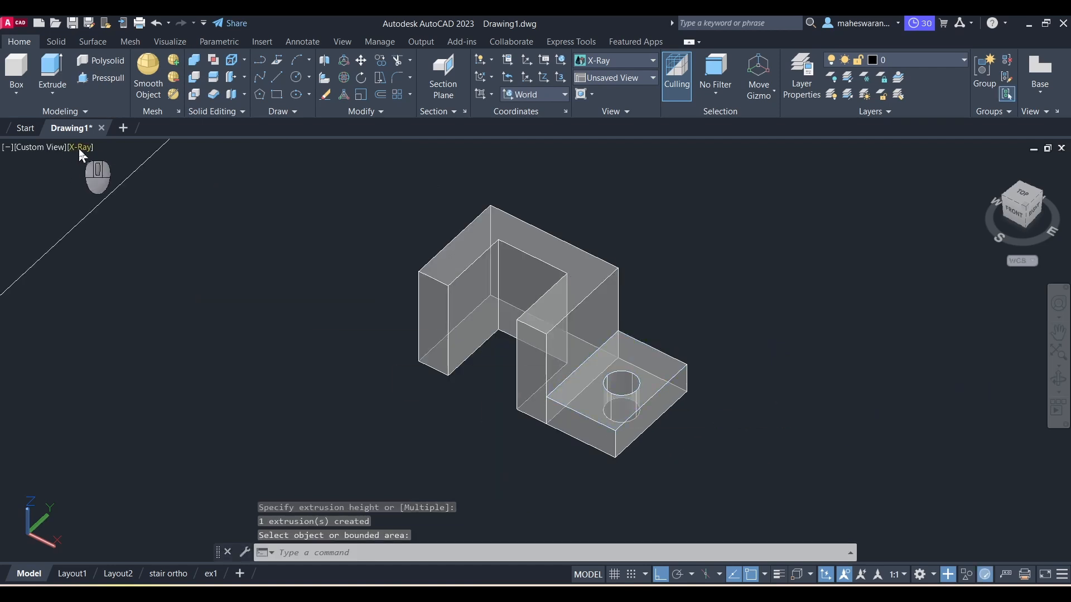
Step: Switch the visual style back to Shaded with edges
{"action": "left_click", "coordinate": [79, 148]}
{"action": "left_click", "coordinate": [131, 256]}
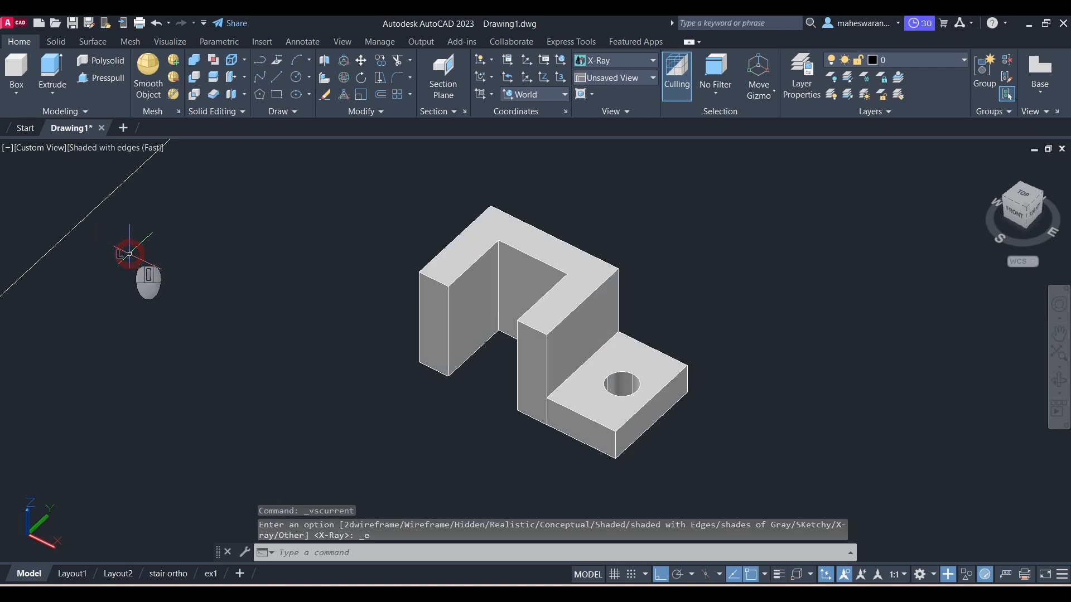
{"action": "scroll", "coordinate": [271, 306], "scroll_direction": "up", "scroll_amount": 3}
{"action": "scroll", "coordinate": [540, 387], "scroll_direction": "down", "scroll_amount": 4}
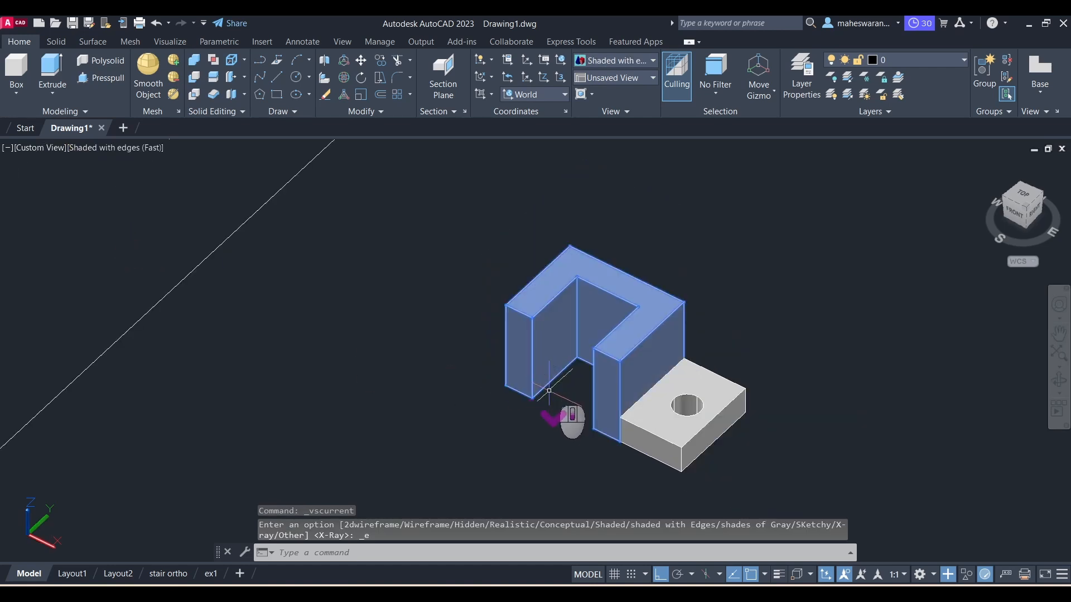
Step: Select the base and then the U-shaped upright to check them as separate solids
{"action": "left_click", "coordinate": [657, 428]}
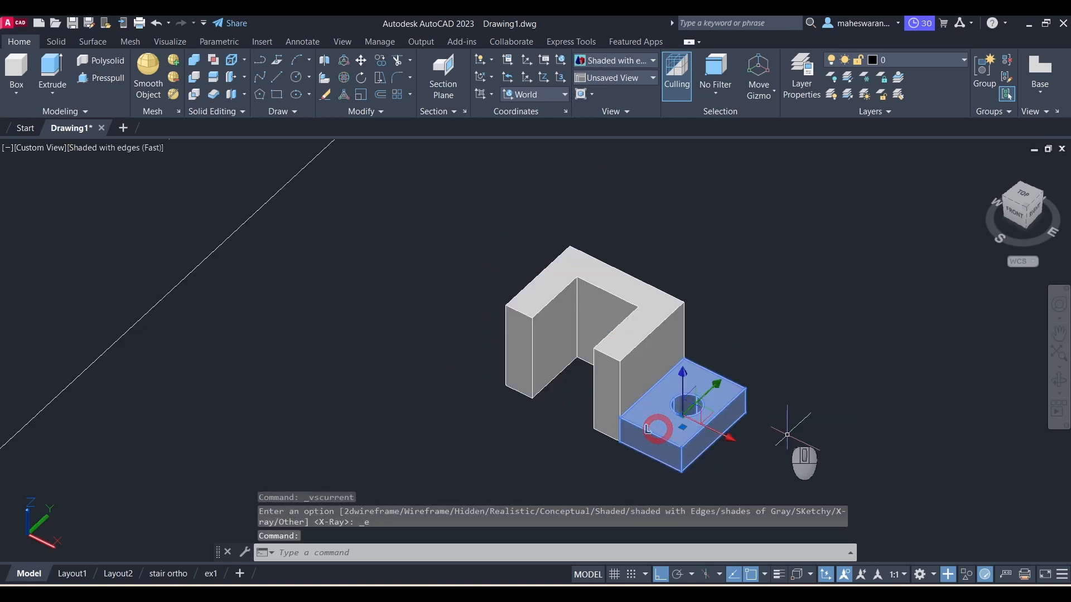
{"action": "key", "text": "Escape"}
{"action": "left_click", "coordinate": [608, 369]}
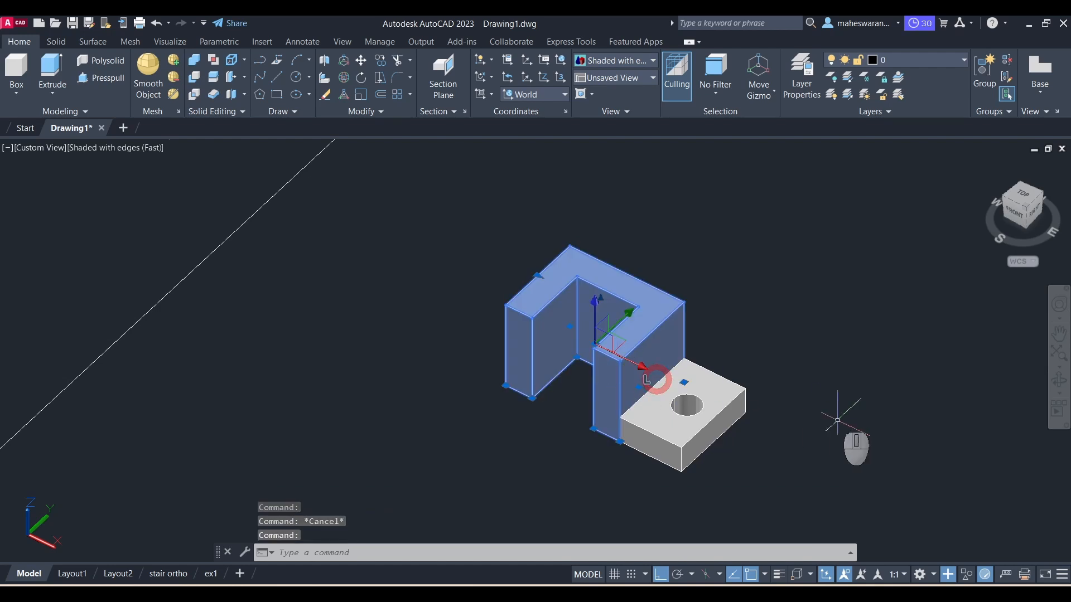
{"action": "key", "text": "Escape"}
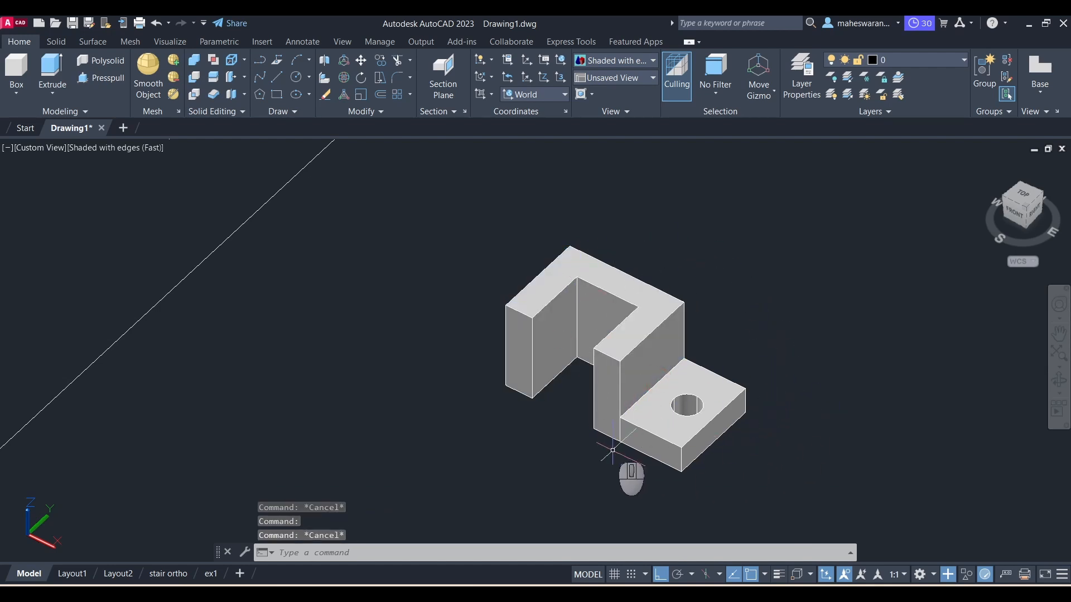
Step: Union the U-shaped upright and the holed base into a single solid
{"action": "left_click", "coordinate": [196, 62]}
{"action": "left_click", "coordinate": [614, 294]}
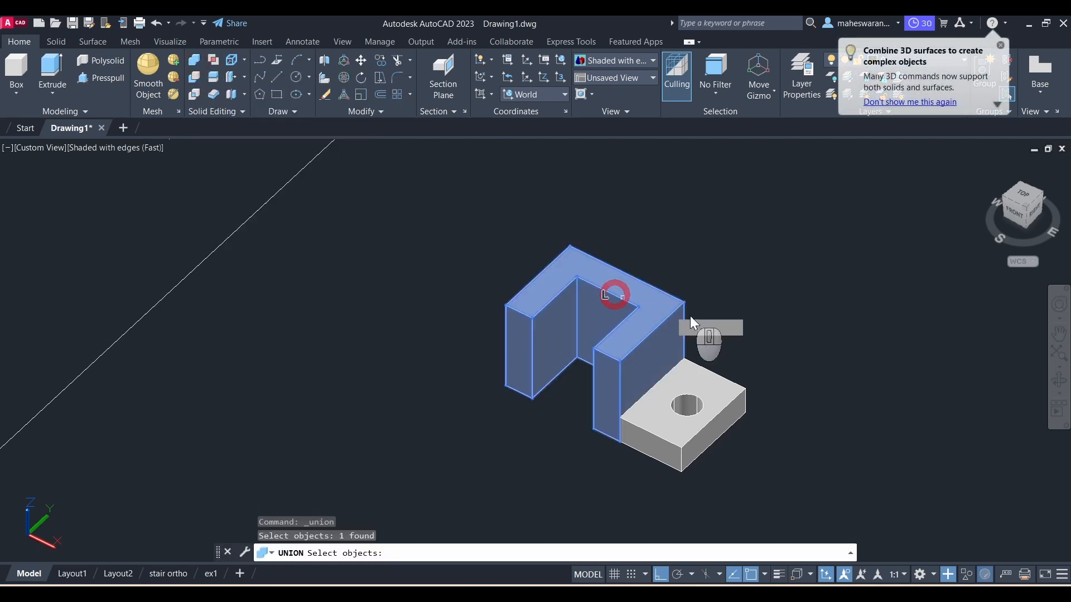
{"action": "left_click", "coordinate": [726, 404]}
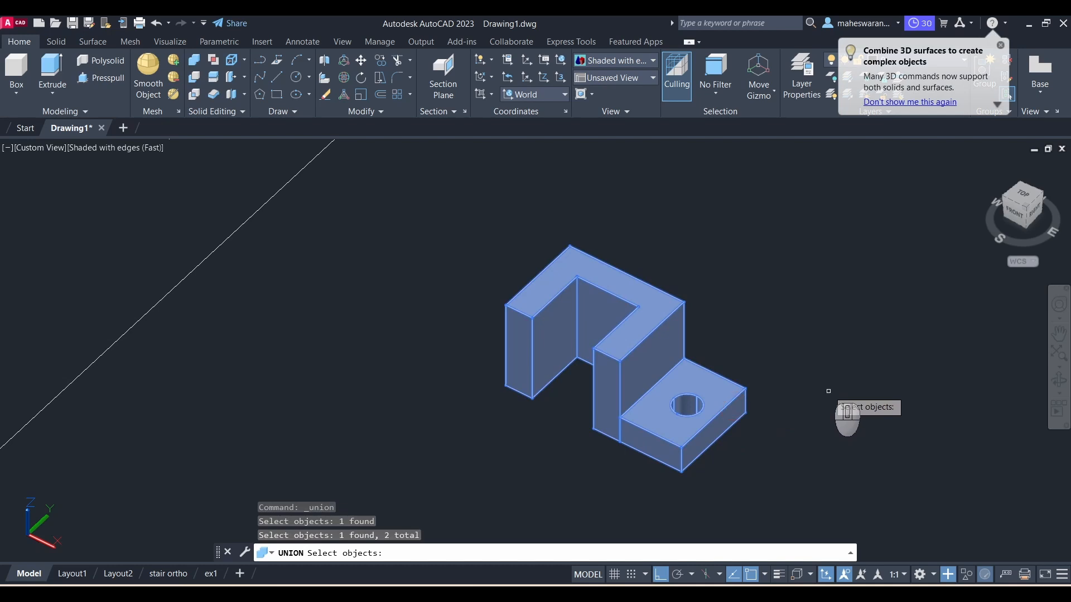
{"action": "right_click", "coordinate": [828, 391]}
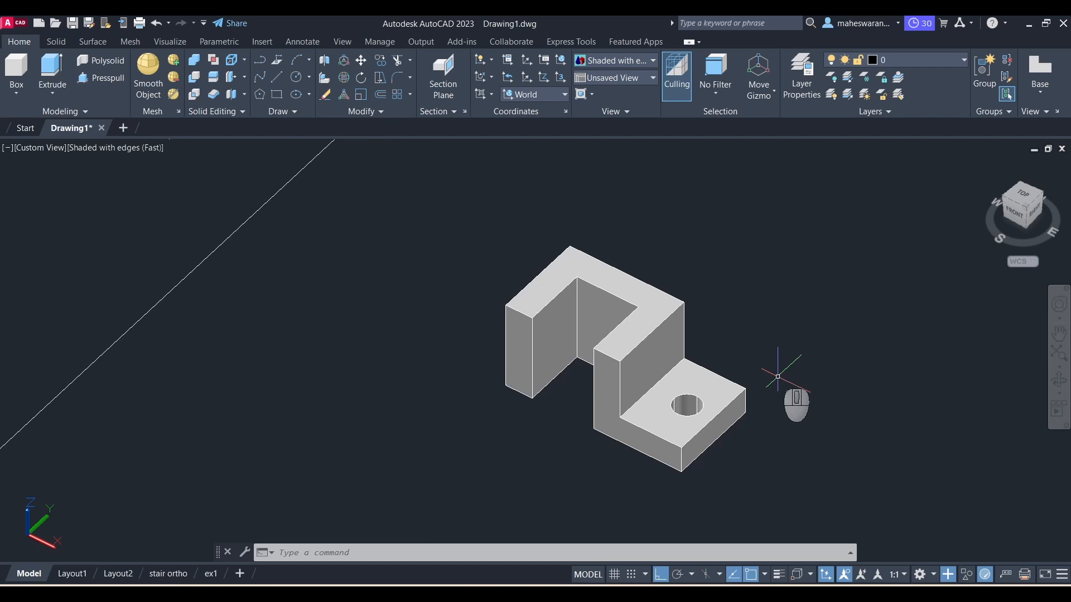
Step: Switch to the PDF to check the isometric exercise drawing, then return to AutoCAD
{"action": "key", "text": "alt+Tab"}
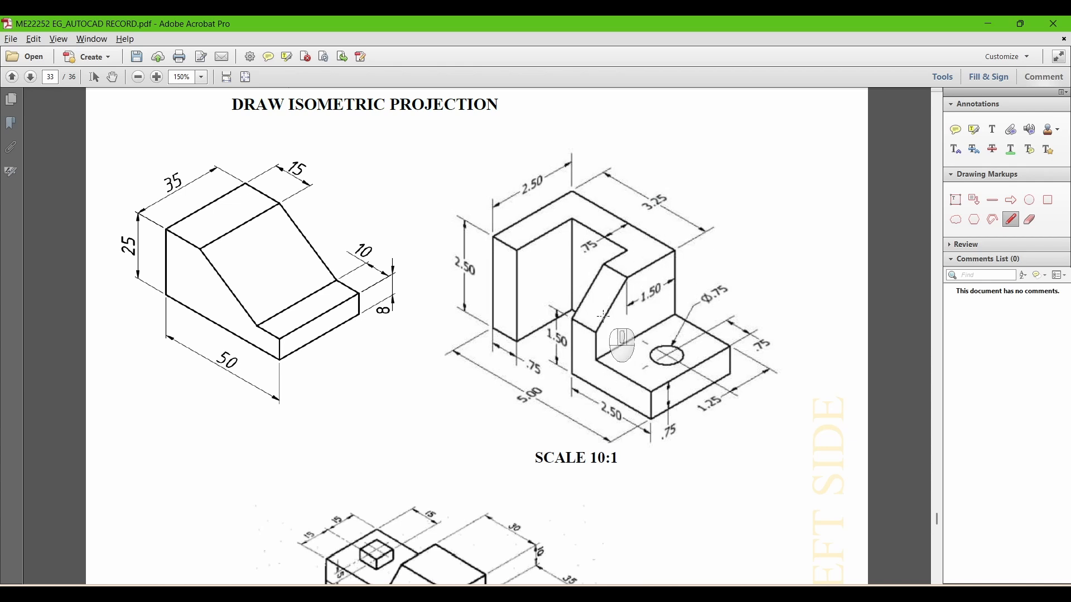
{"action": "key", "text": "alt+Tab"}
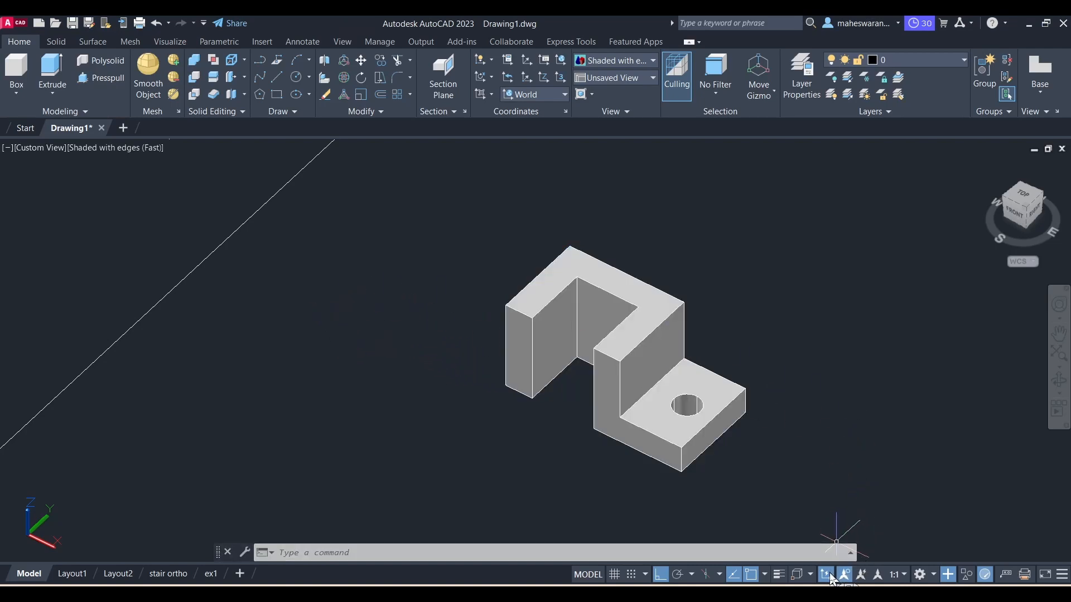
Step: Draw a 10-unit line along the top edge of the upright's front step, starting from its outer corner
{"action": "left_click", "coordinate": [276, 79]}
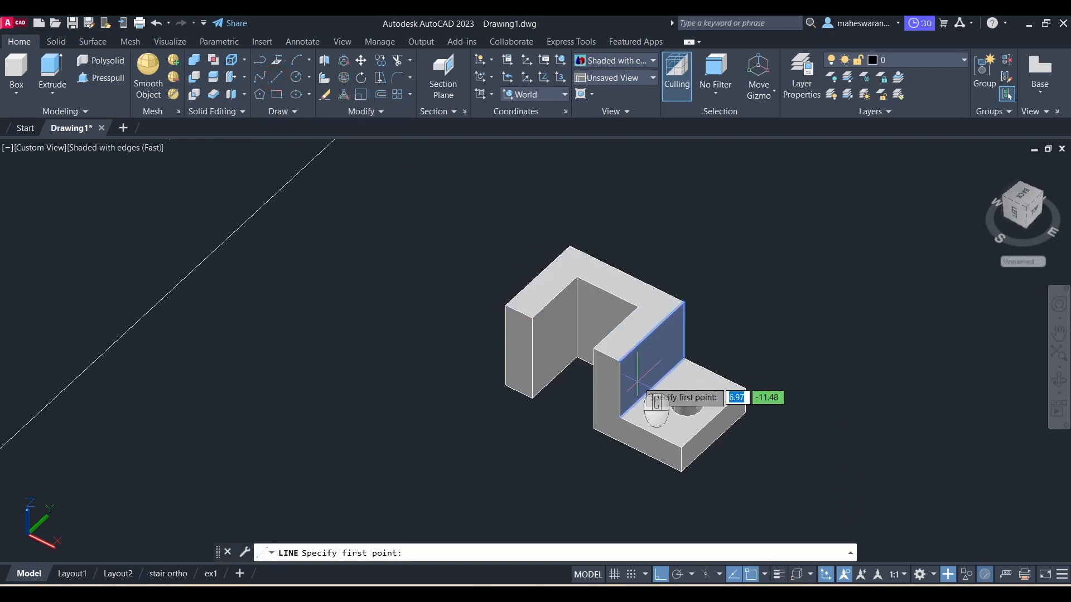
{"action": "scroll", "coordinate": [628, 369], "scroll_direction": "up", "scroll_amount": 3}
{"action": "scroll", "coordinate": [628, 370], "scroll_direction": "up", "scroll_amount": 2}
{"action": "scroll", "coordinate": [652, 379], "scroll_direction": "down", "scroll_amount": 3}
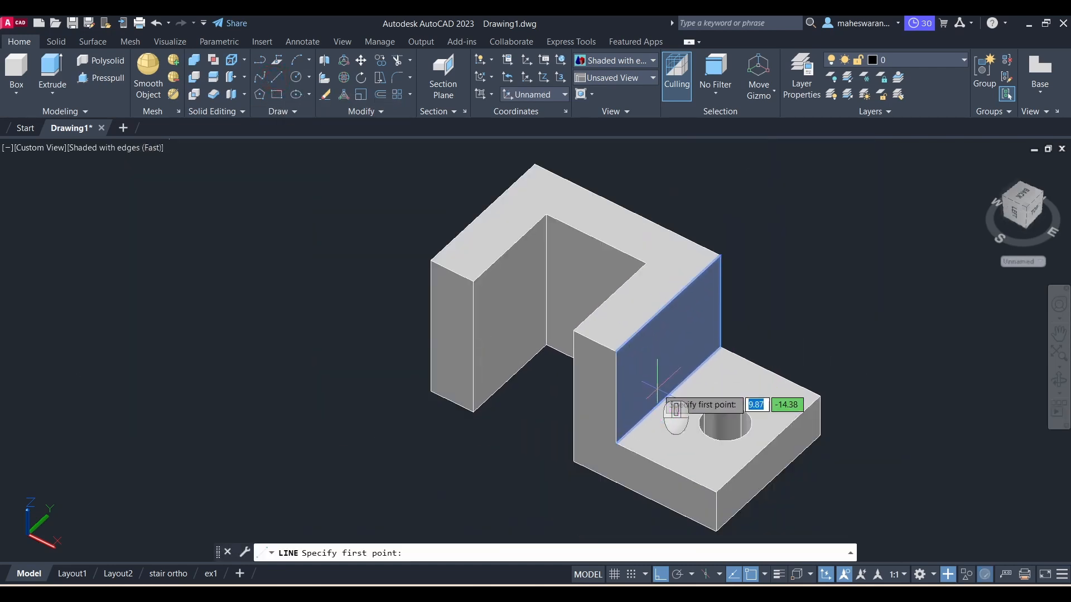
{"action": "scroll", "coordinate": [657, 385], "scroll_direction": "up", "scroll_amount": 4}
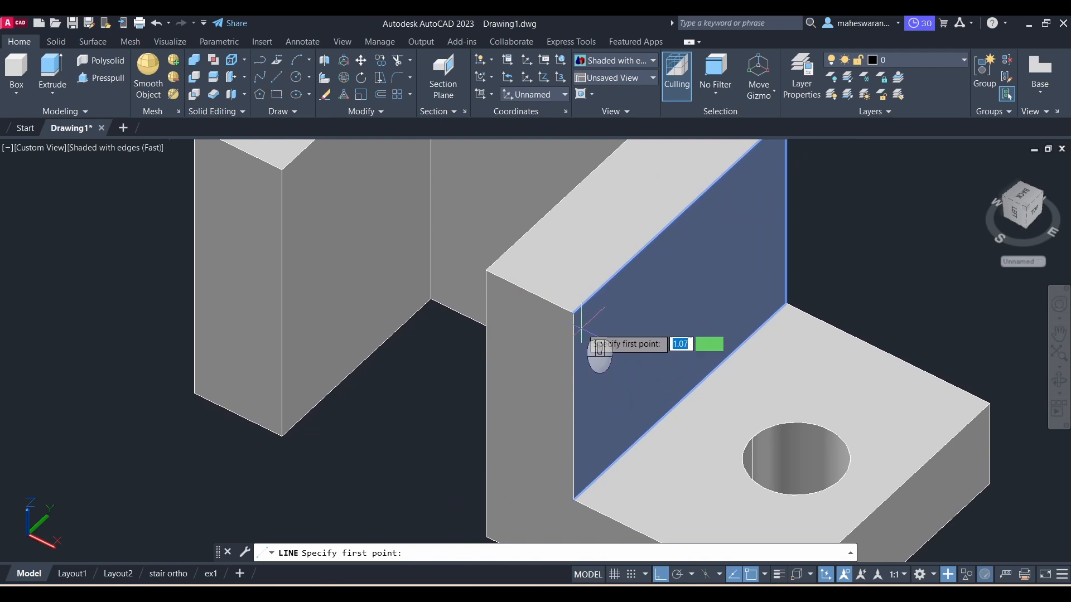
{"action": "left_click", "coordinate": [574, 313]}
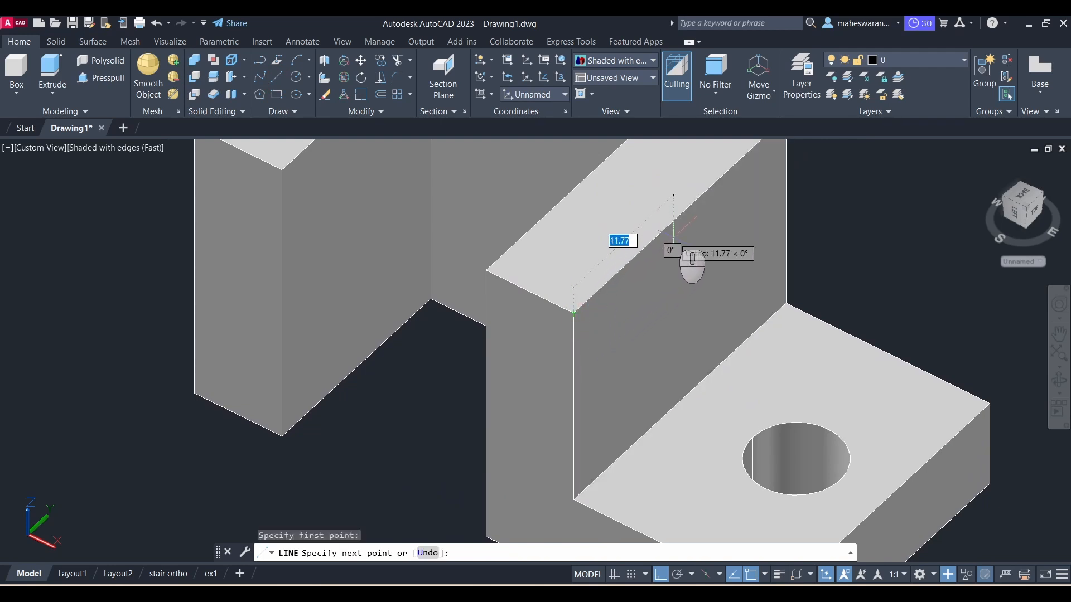
{"action": "key", "text": "Return"}
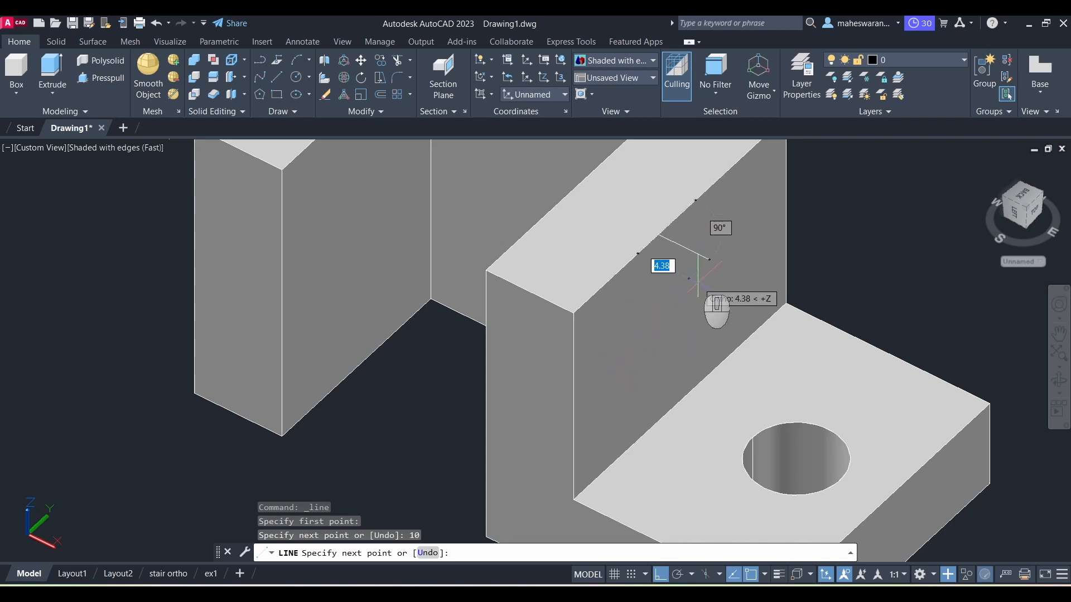
{"action": "key", "text": "Escape"}
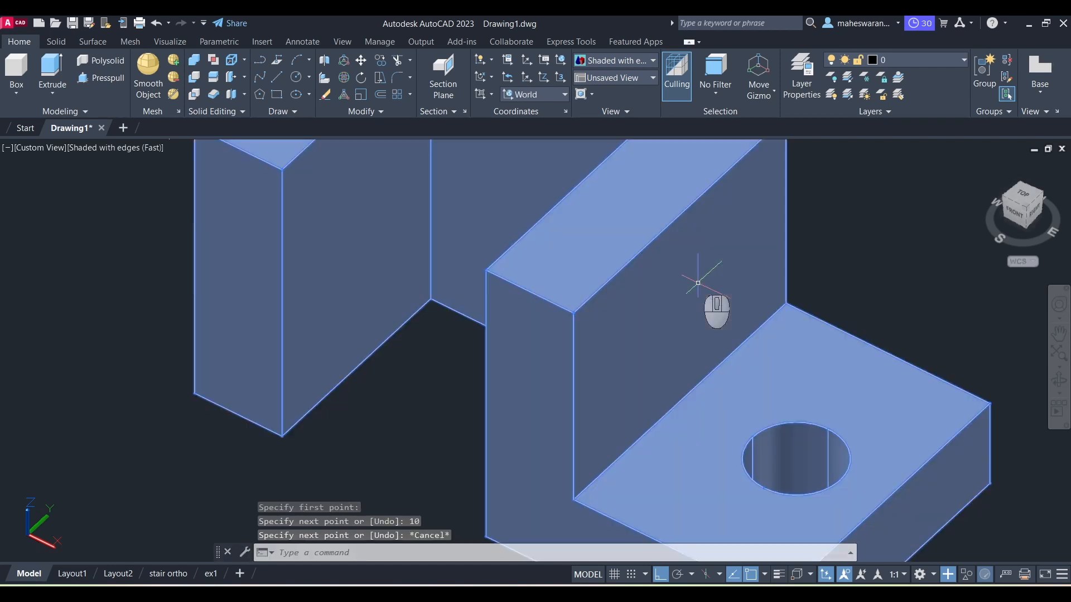
Step: Change the new line's color to Red in its properties
{"action": "scroll", "coordinate": [746, 277], "scroll_direction": "down", "scroll_amount": 2}
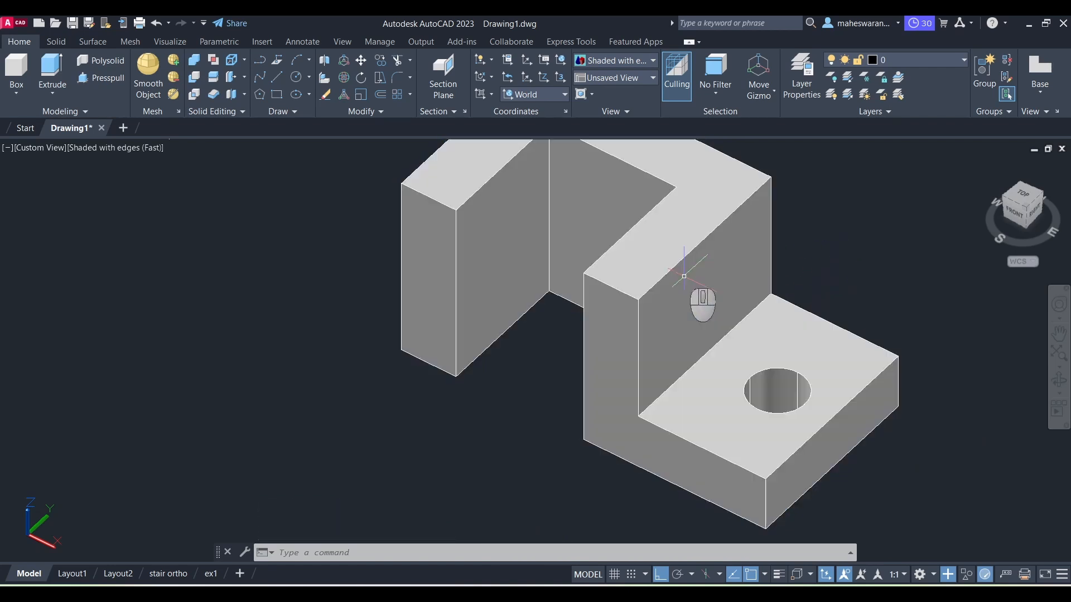
{"action": "left_click", "coordinate": [672, 268], "text": "ctrl"}
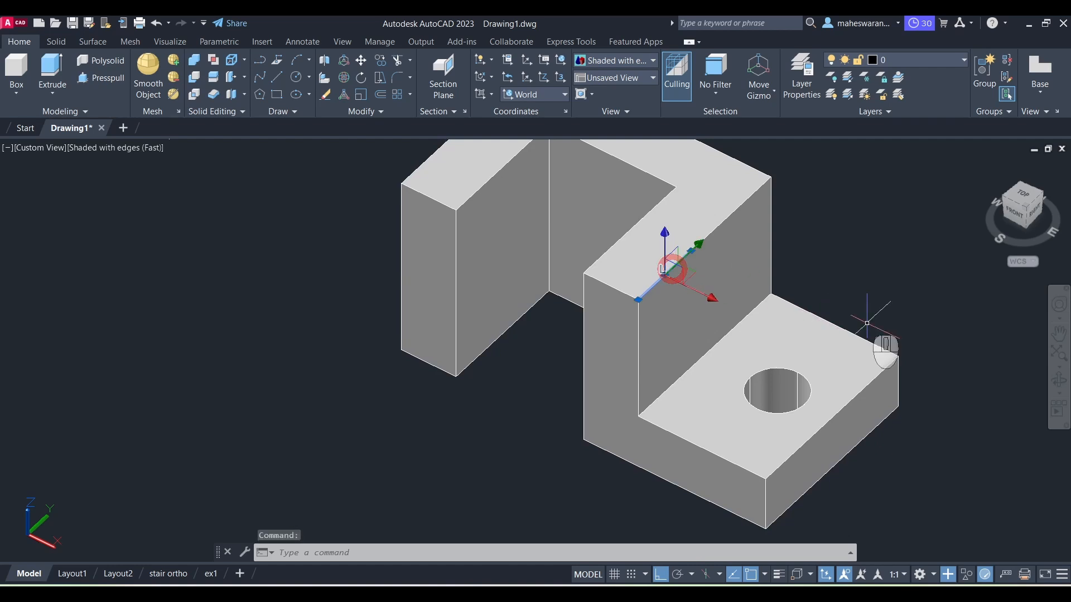
{"action": "right_click", "coordinate": [877, 254]}
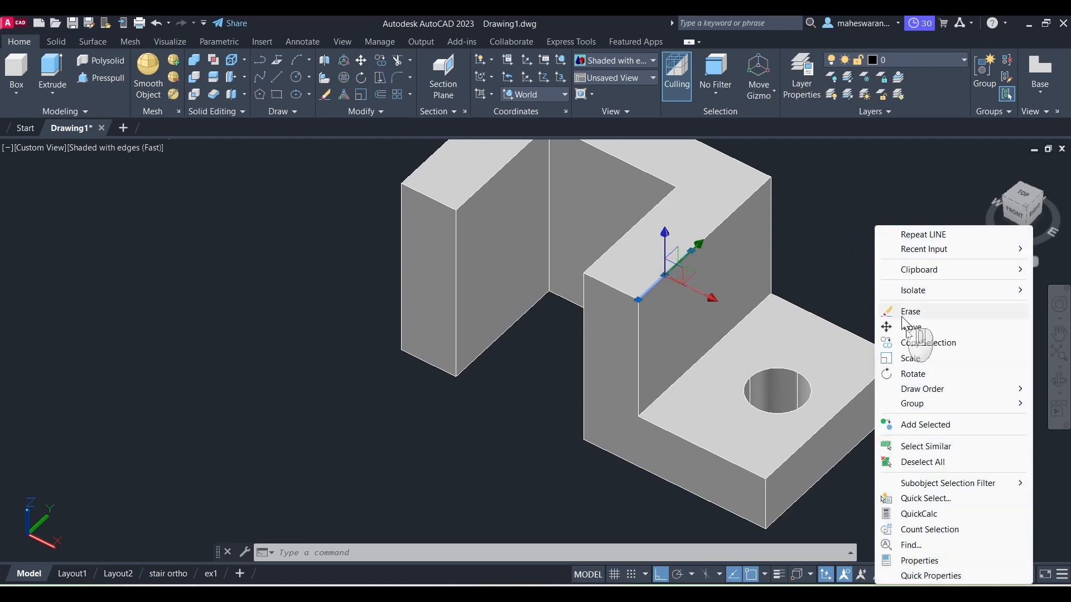
{"action": "left_click", "coordinate": [931, 561]}
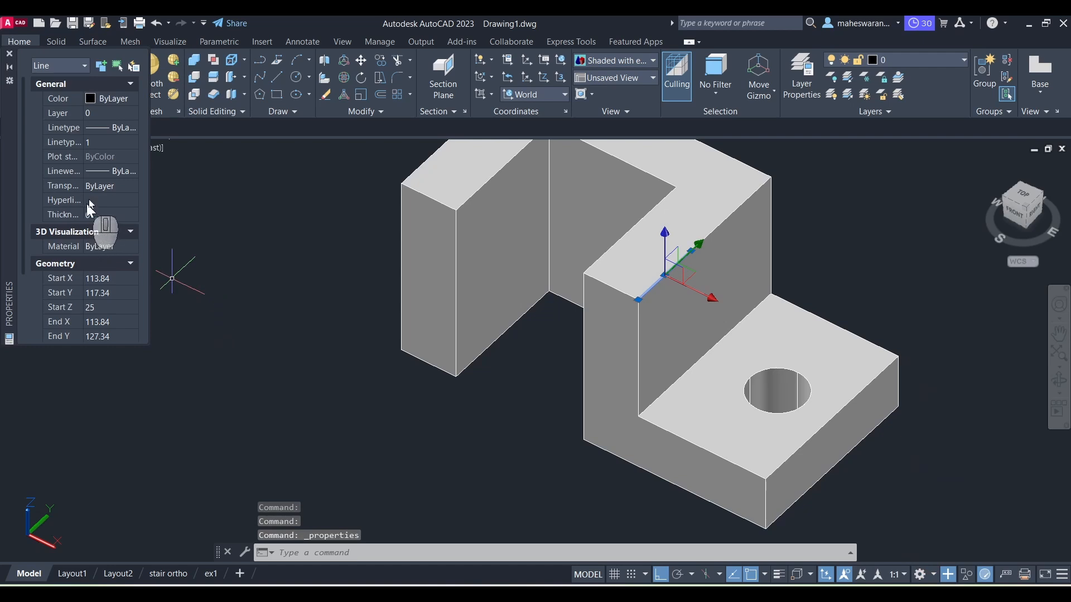
{"action": "left_click", "coordinate": [112, 99]}
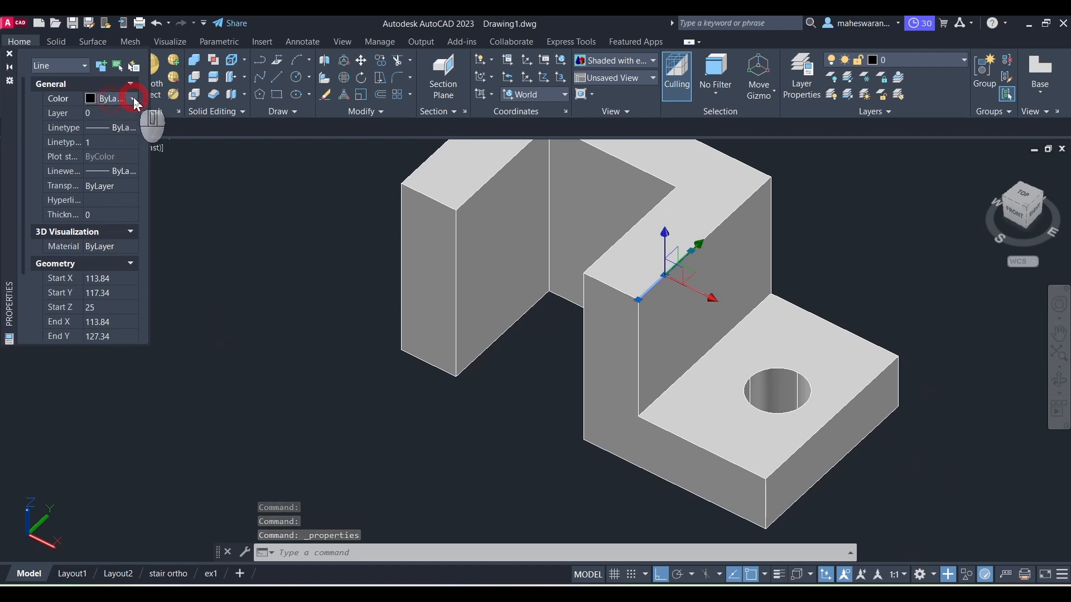
{"action": "left_click", "coordinate": [134, 100]}
{"action": "left_click", "coordinate": [108, 136]}
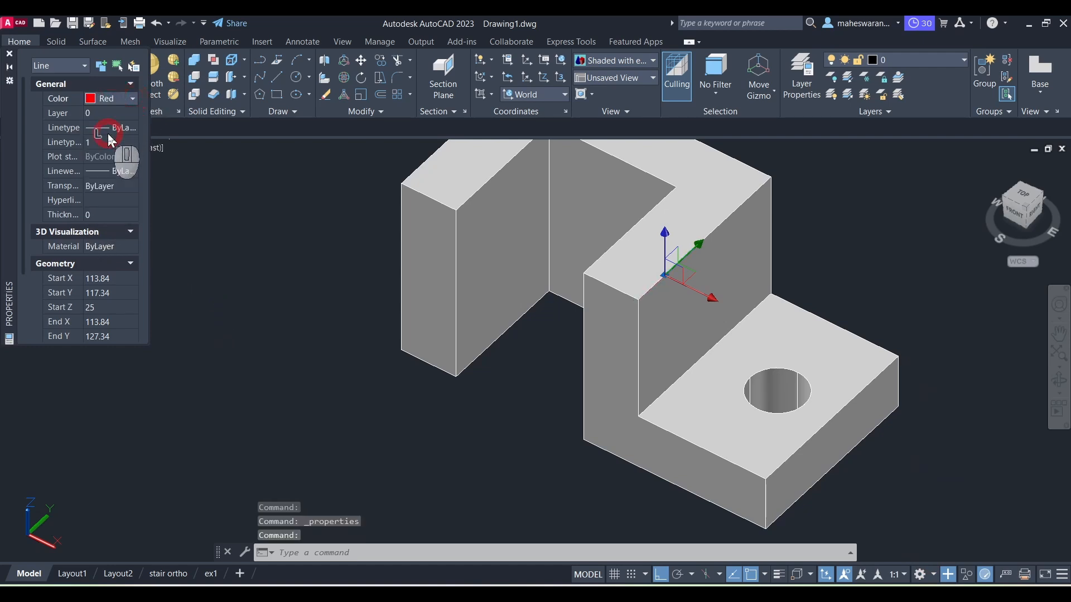
{"action": "left_click", "coordinate": [10, 55]}
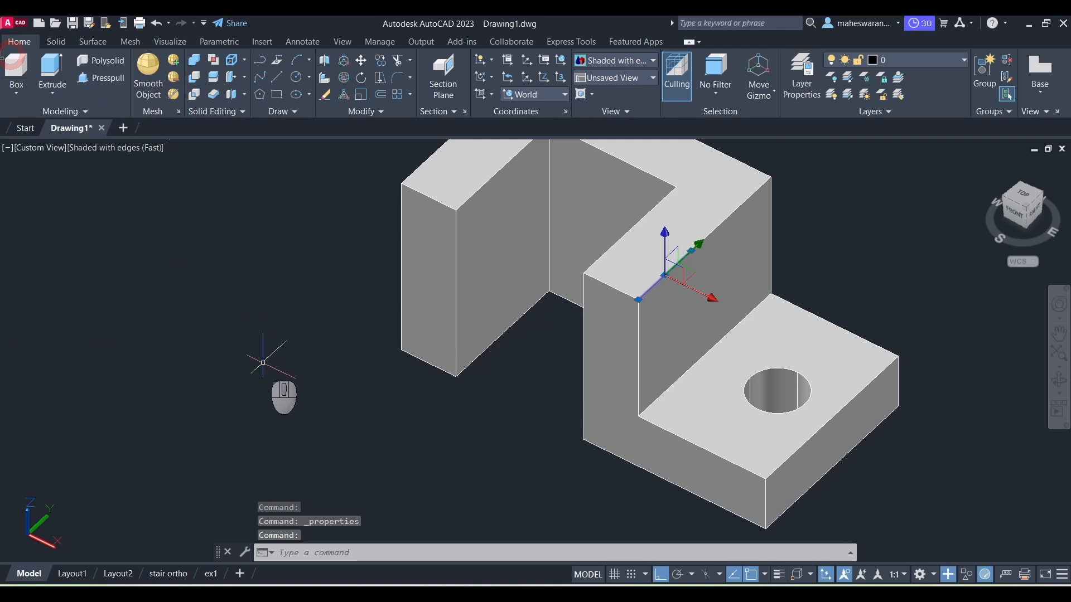
{"action": "key", "text": "Escape"}
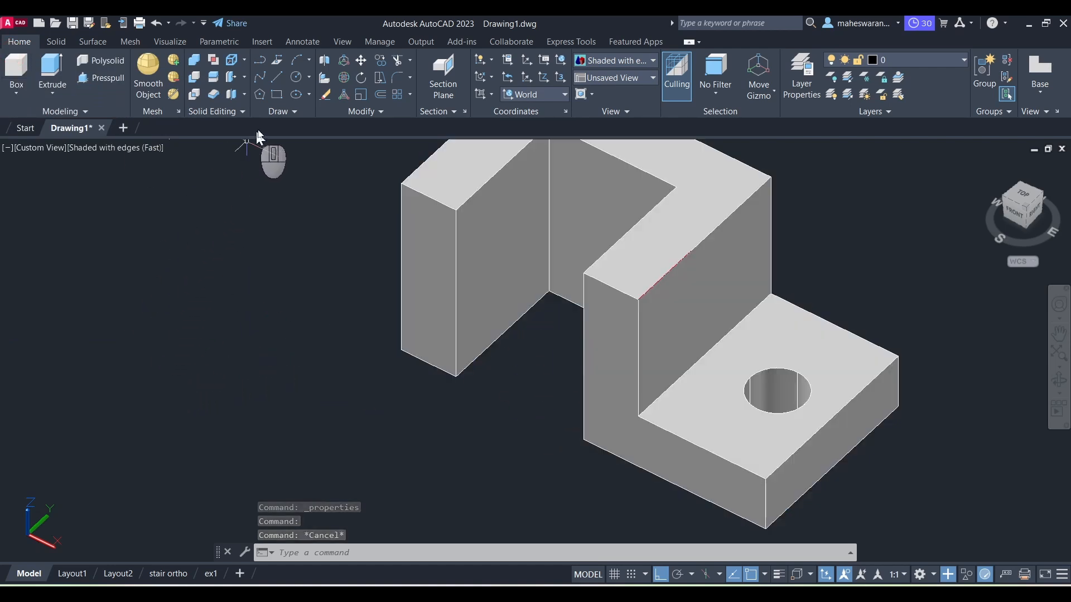
Step: Draw a line 10 units down the upright's vertical edge from the same corner, then back to the red line's far end
{"action": "left_click", "coordinate": [275, 81]}
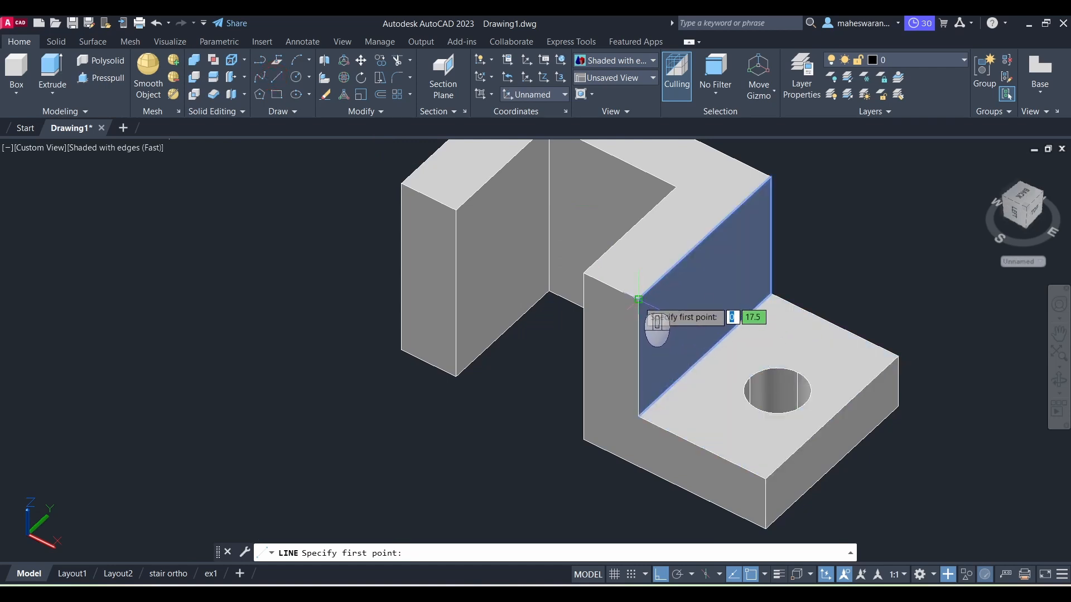
{"action": "left_click", "coordinate": [638, 300]}
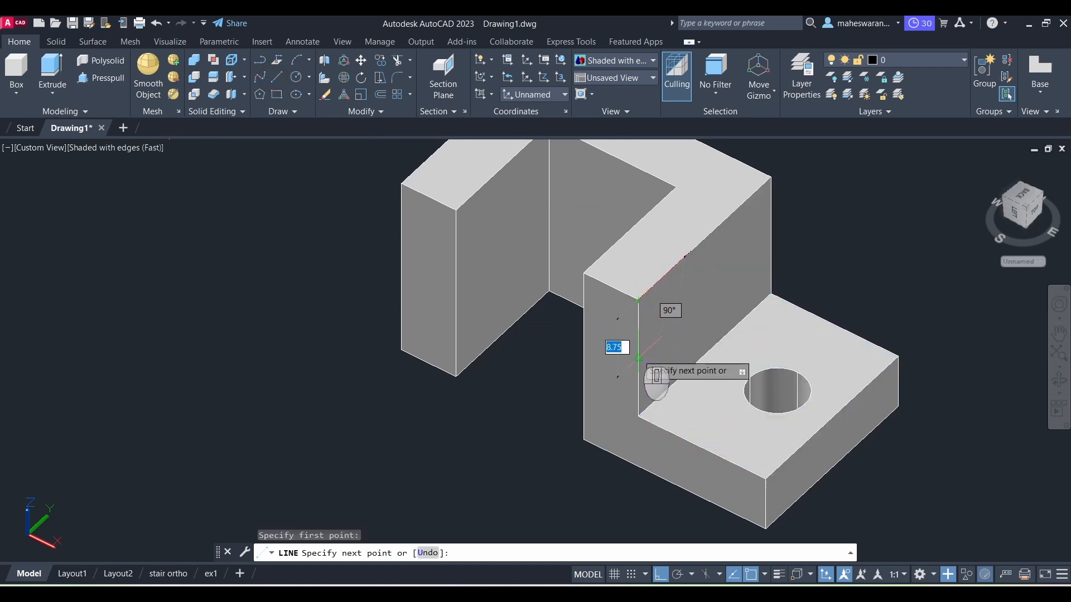
{"action": "key", "text": "Return"}
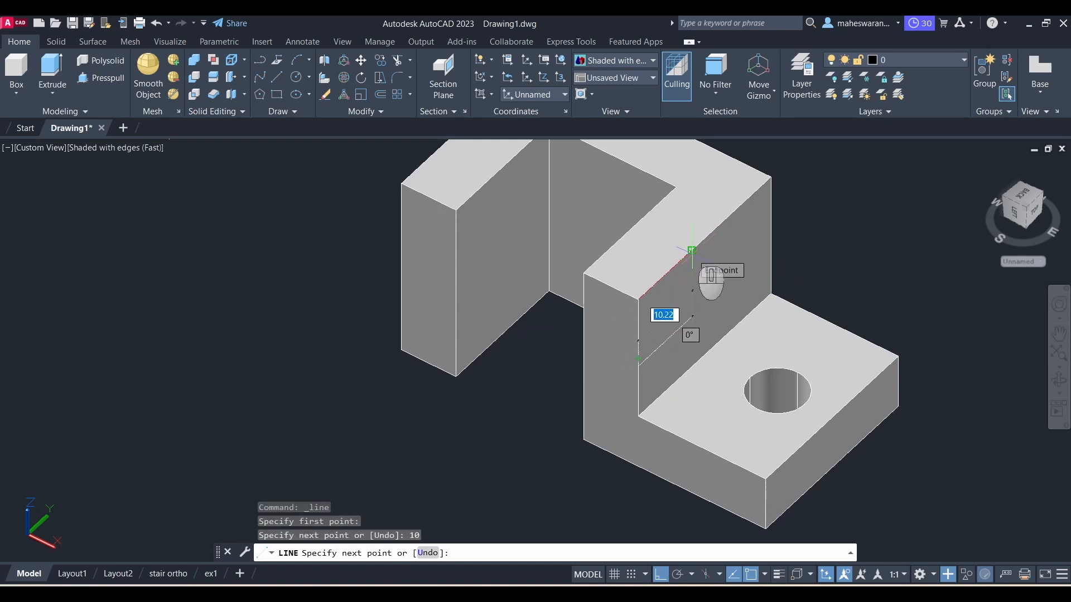
{"action": "left_click", "coordinate": [692, 251]}
{"action": "key", "text": "Escape"}
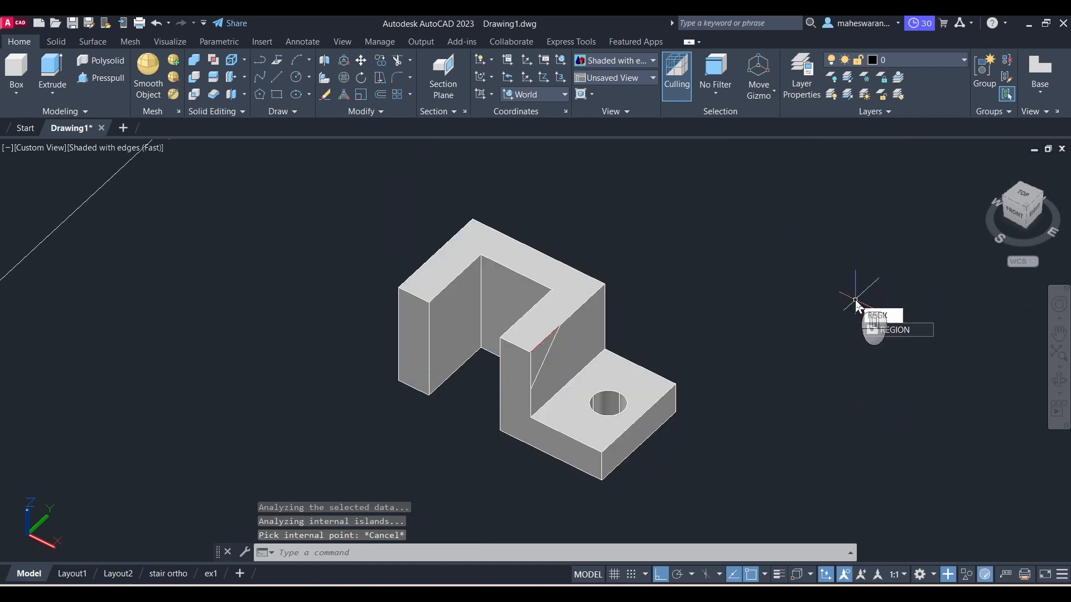
Step: Create a region from the three lines forming the triangle on the upright's corner
{"action": "type", "text": "region"}
{"action": "key", "text": "Return"}
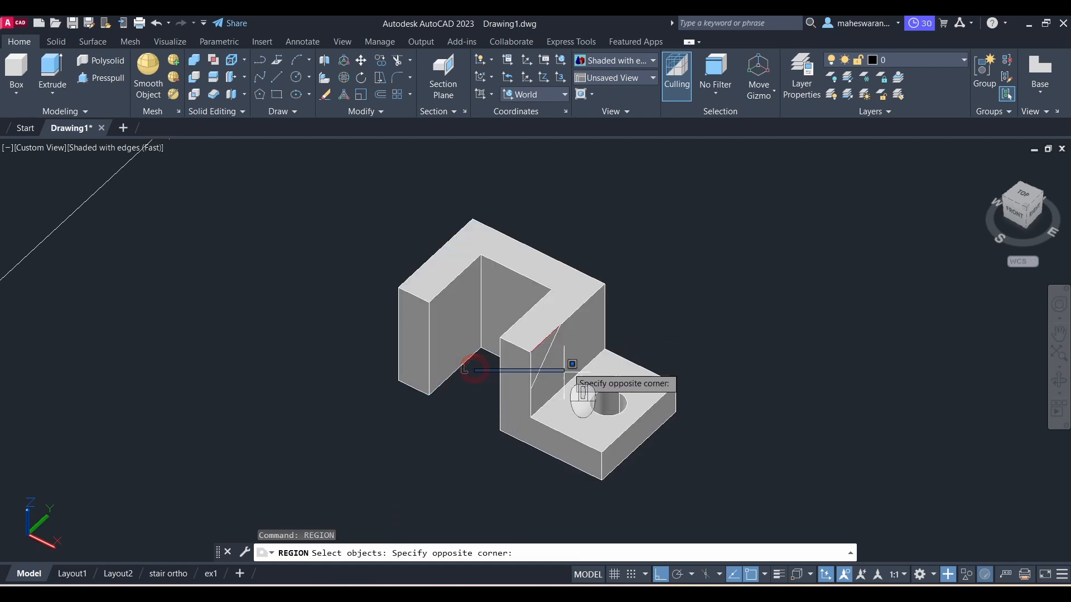
{"action": "left_click", "coordinate": [580, 306]}
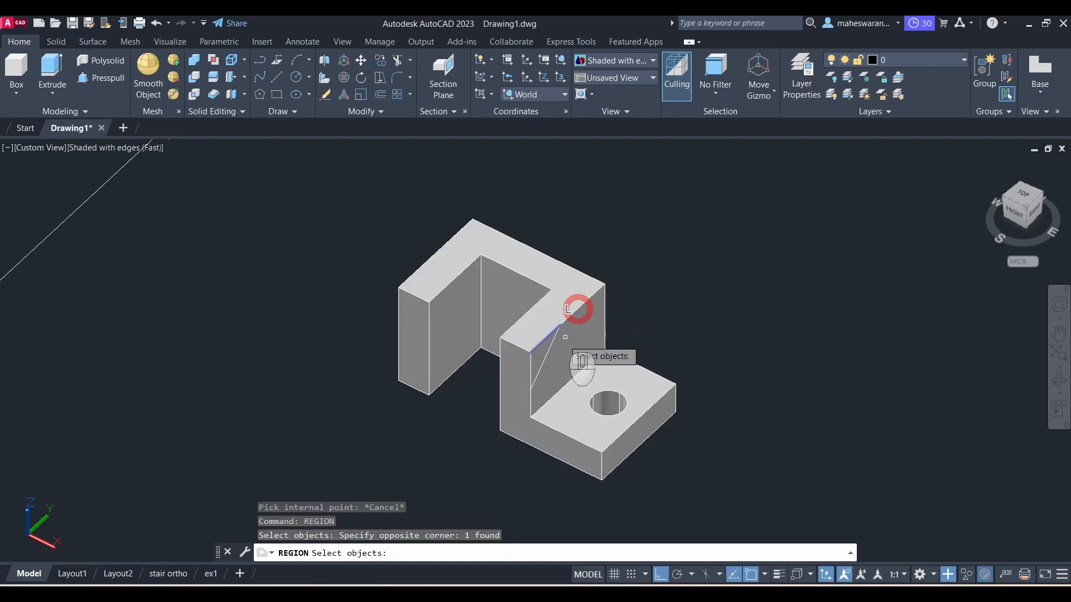
{"action": "left_click", "coordinate": [466, 406]}
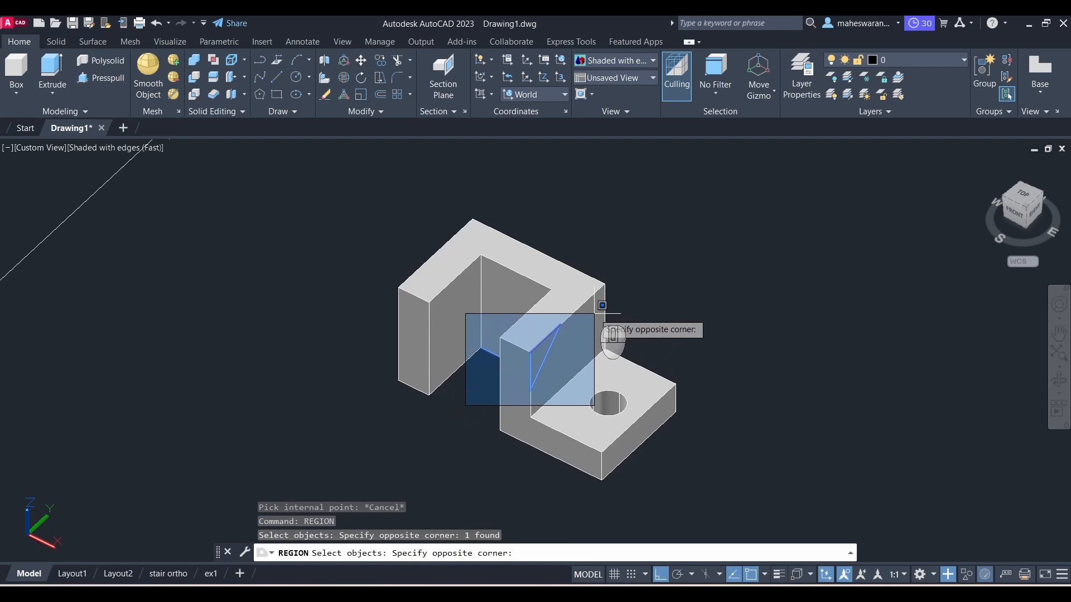
{"action": "left_click", "coordinate": [603, 301]}
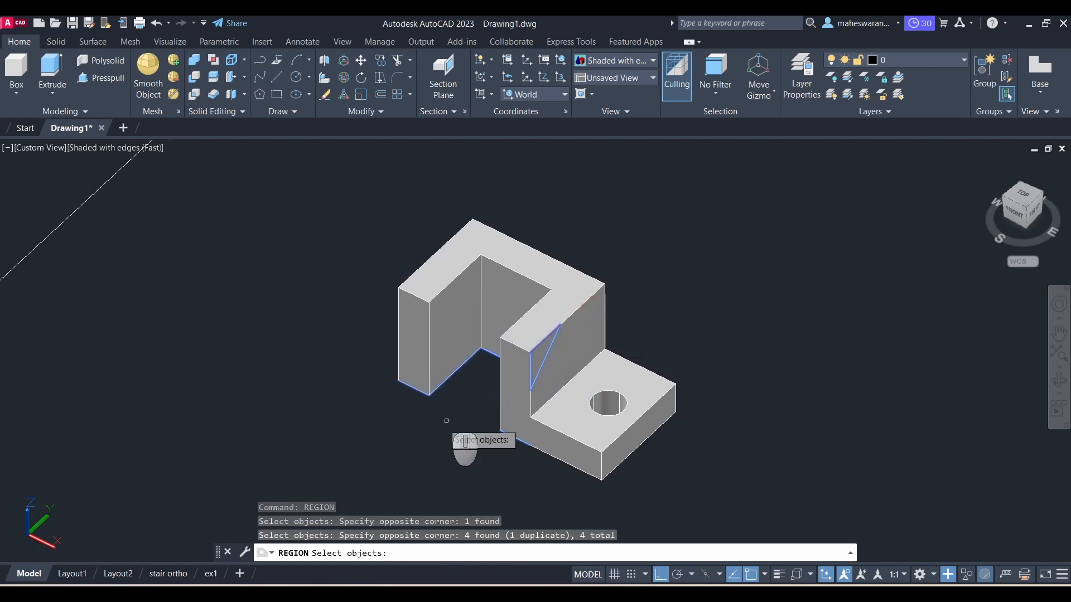
{"action": "scroll", "coordinate": [421, 454], "scroll_direction": "down", "scroll_amount": 2}
{"action": "scroll", "coordinate": [422, 454], "scroll_direction": "up", "scroll_amount": 1}
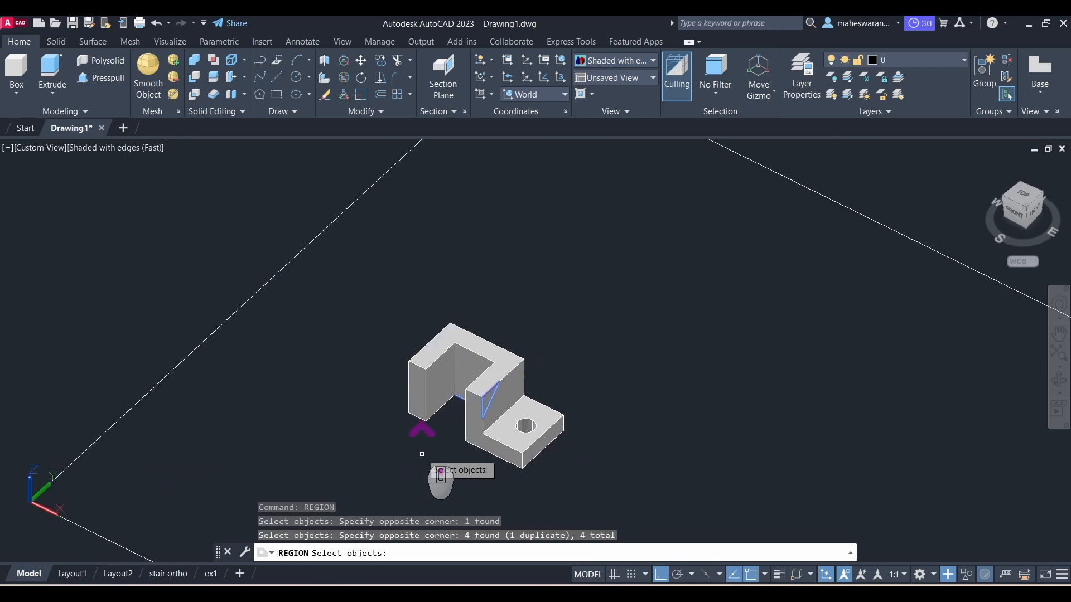
{"action": "scroll", "coordinate": [630, 385], "scroll_direction": "up", "scroll_amount": 1}
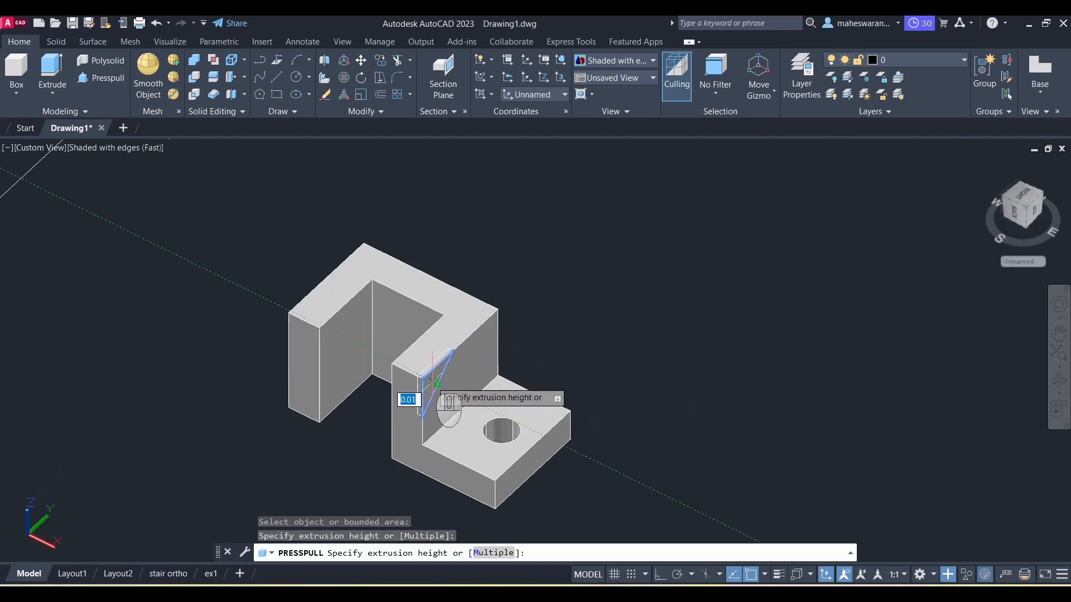
{"action": "key", "text": "Escape"}
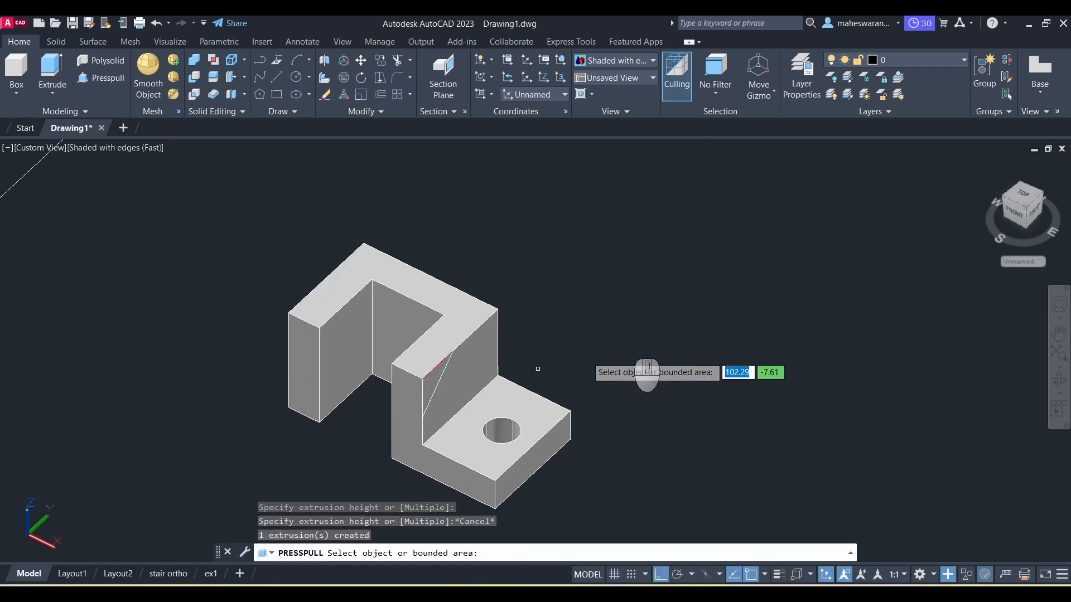
Step: Presspull the triangular area through the upright to cut its inclined face
{"action": "scroll", "coordinate": [633, 347], "scroll_direction": "down", "scroll_amount": 4}
{"action": "scroll", "coordinate": [625, 359], "scroll_direction": "up", "scroll_amount": 3}
{"action": "scroll", "coordinate": [622, 360], "scroll_direction": "up", "scroll_amount": 1}
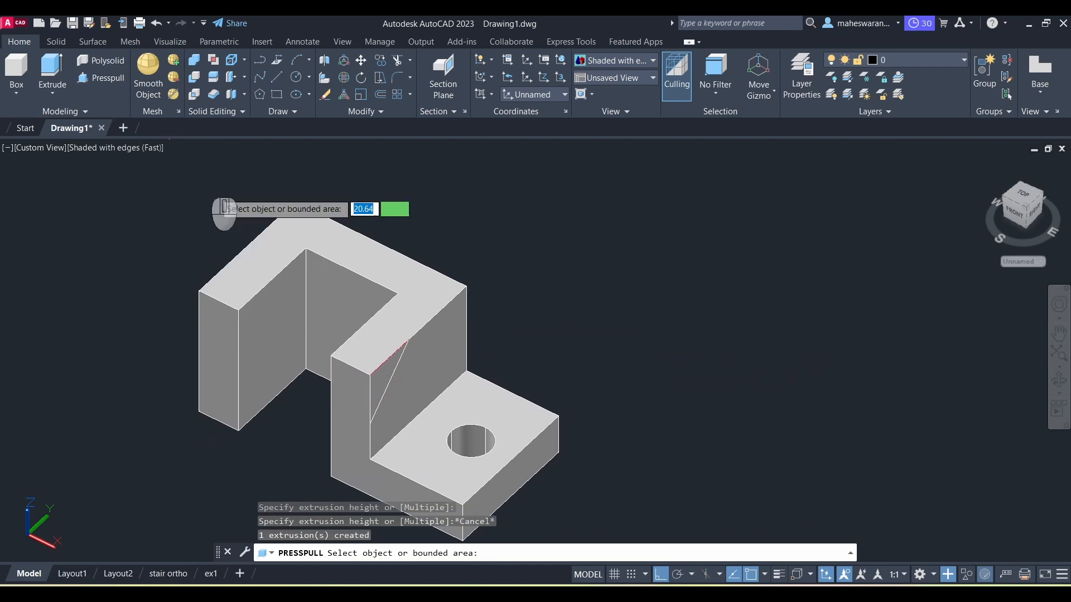
{"action": "left_click", "coordinate": [107, 90]}
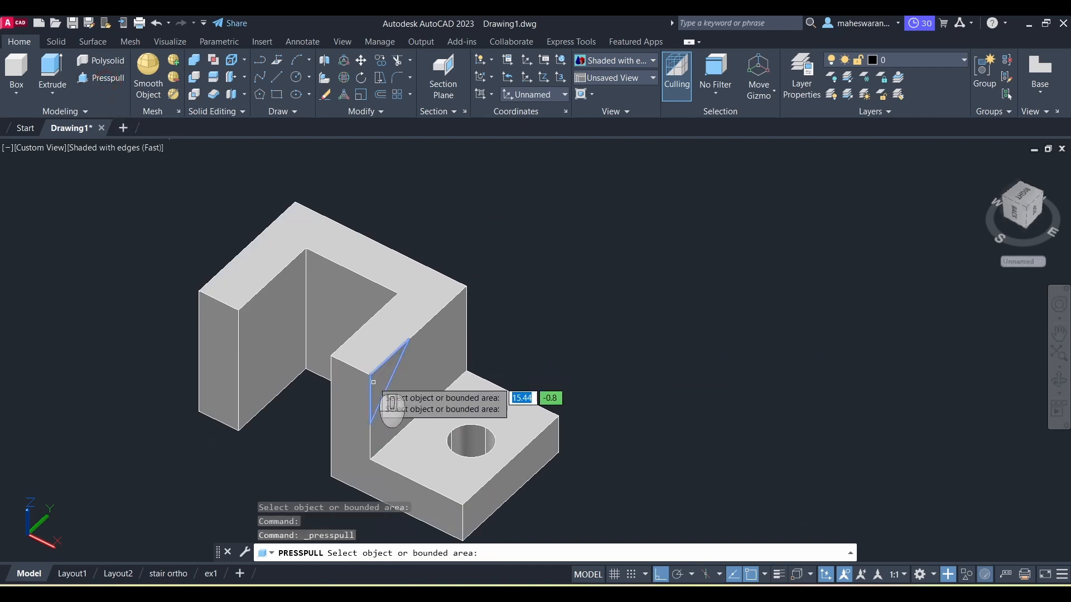
{"action": "left_click", "coordinate": [377, 381]}
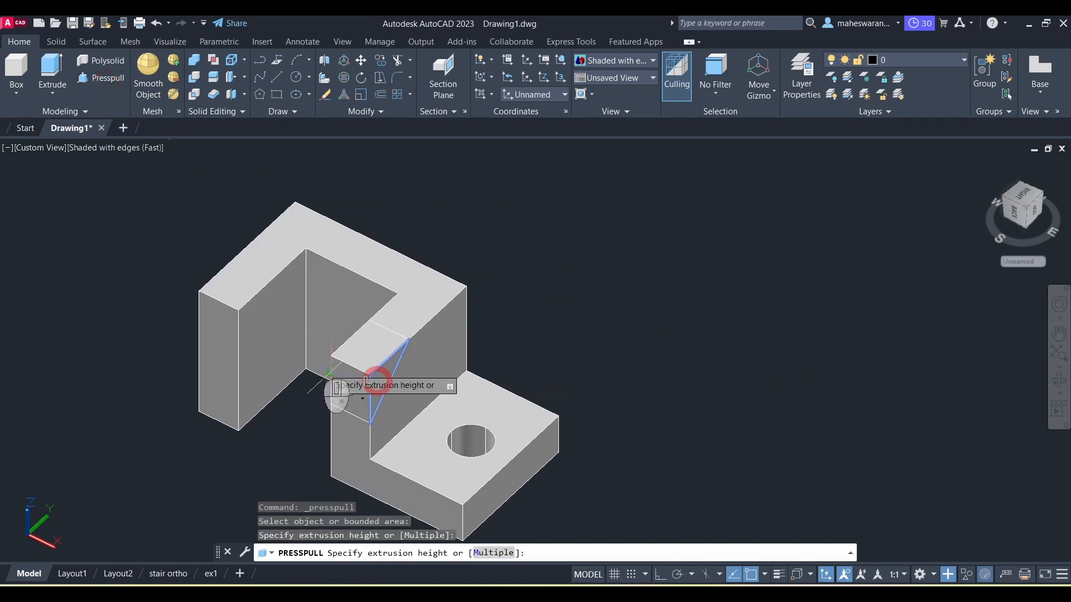
{"action": "left_click", "coordinate": [287, 361]}
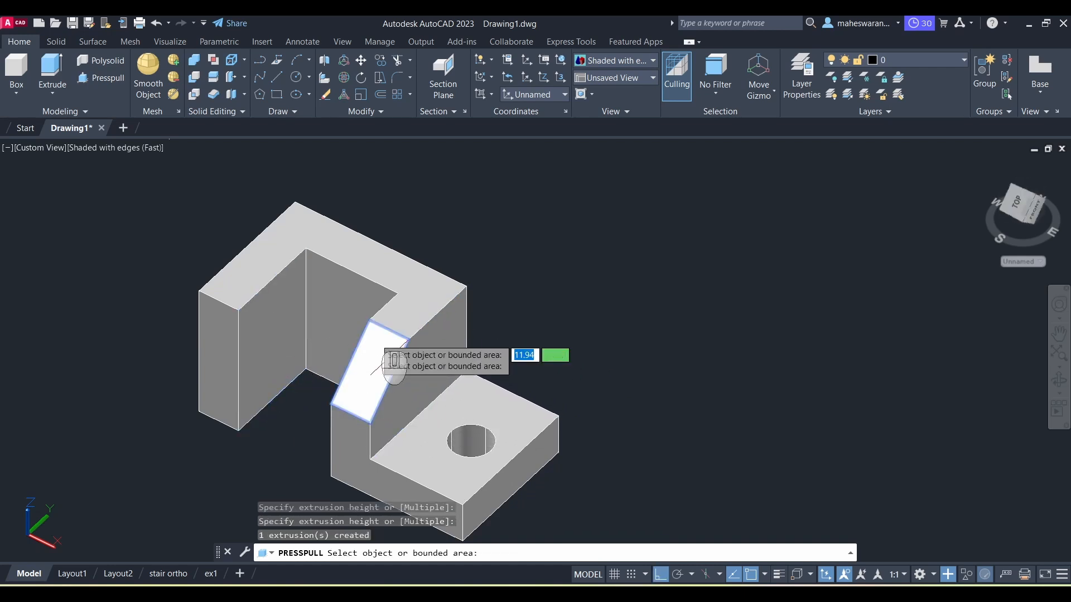
{"action": "scroll", "coordinate": [377, 339], "scroll_direction": "down", "scroll_amount": 2}
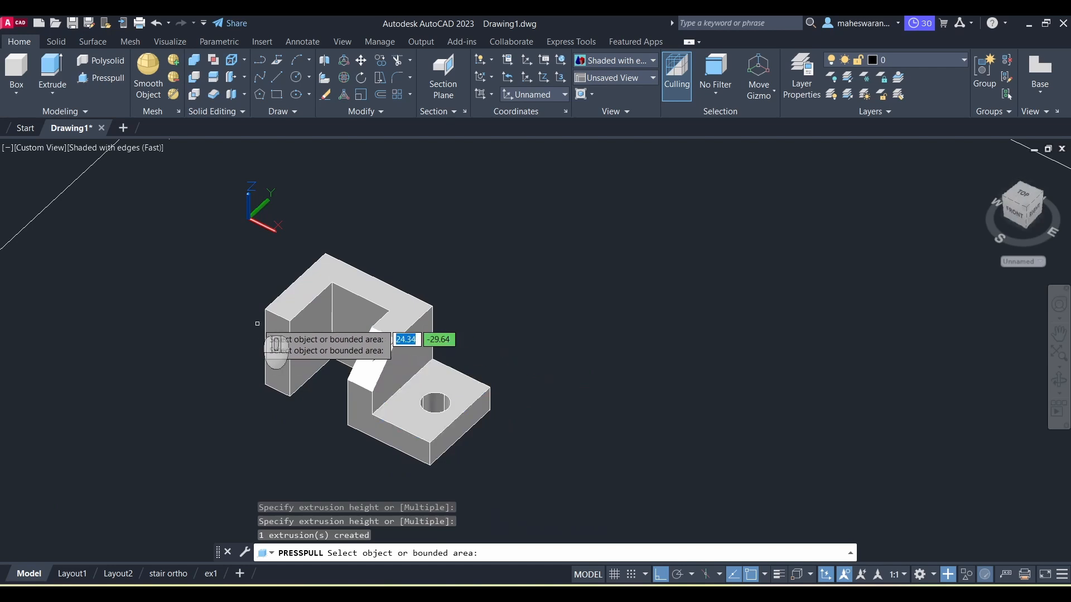
Step: Finish the presspull and erase the leftover triangular region on the inclined face
{"action": "scroll", "coordinate": [311, 408], "scroll_direction": "up", "scroll_amount": 2}
{"action": "key", "text": "Return"}
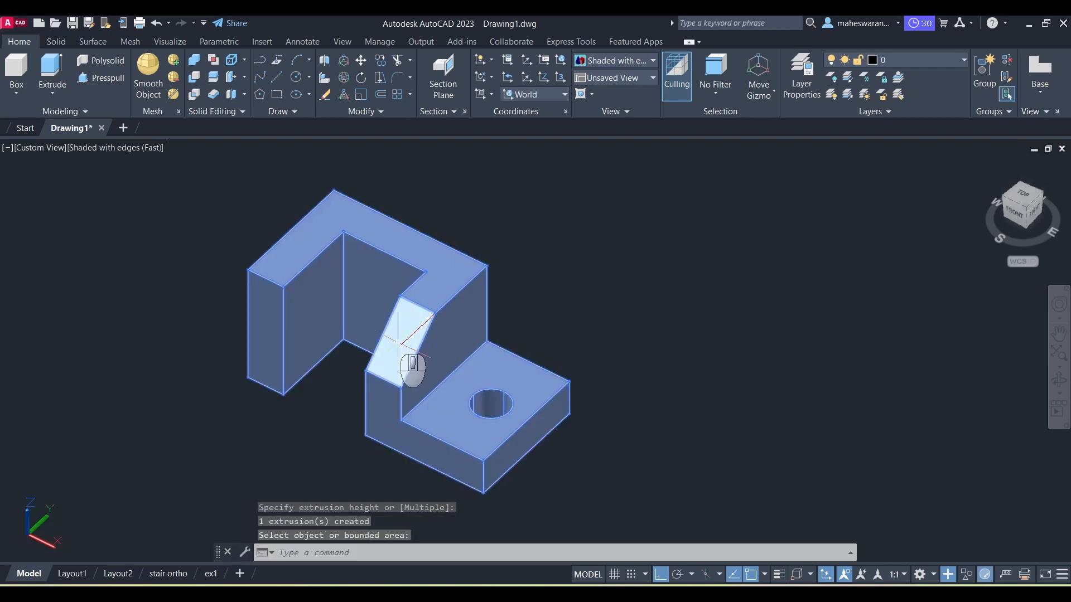
{"action": "left_click", "coordinate": [410, 335]}
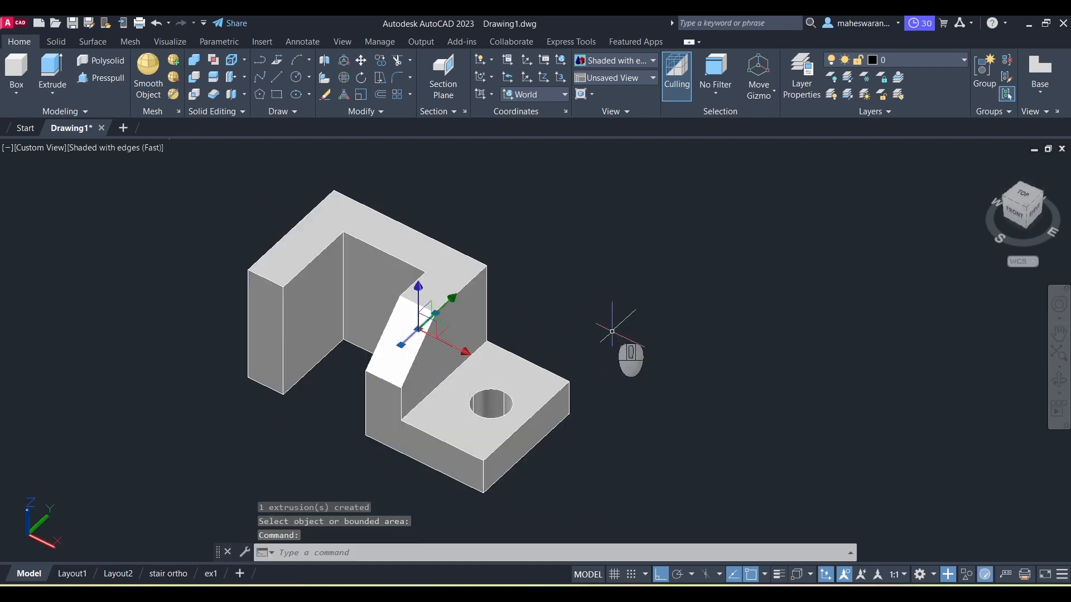
{"action": "key", "text": "Delete"}
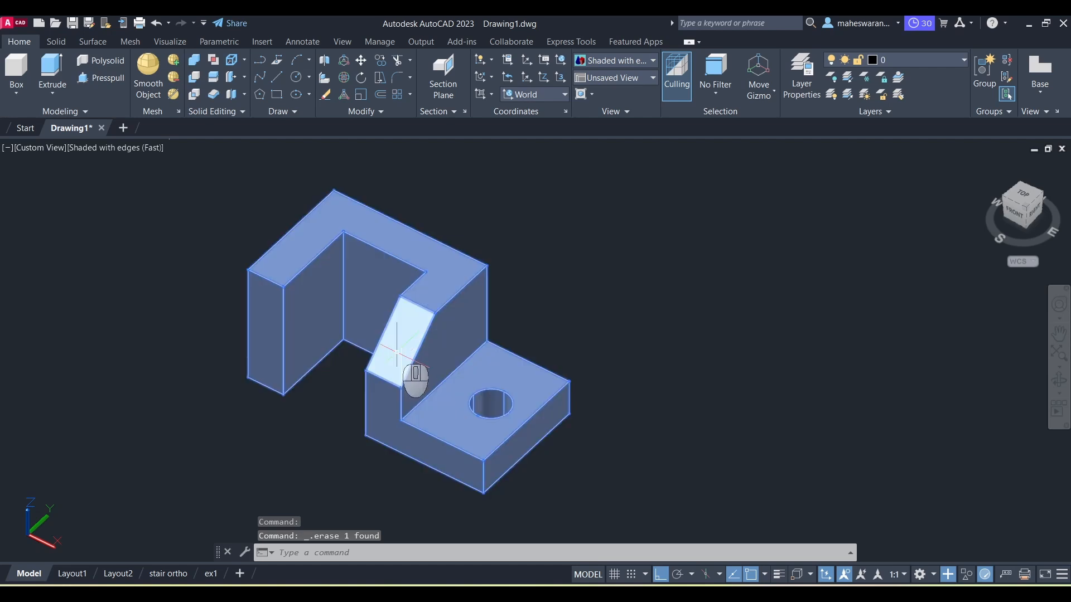
{"action": "left_click", "coordinate": [416, 350]}
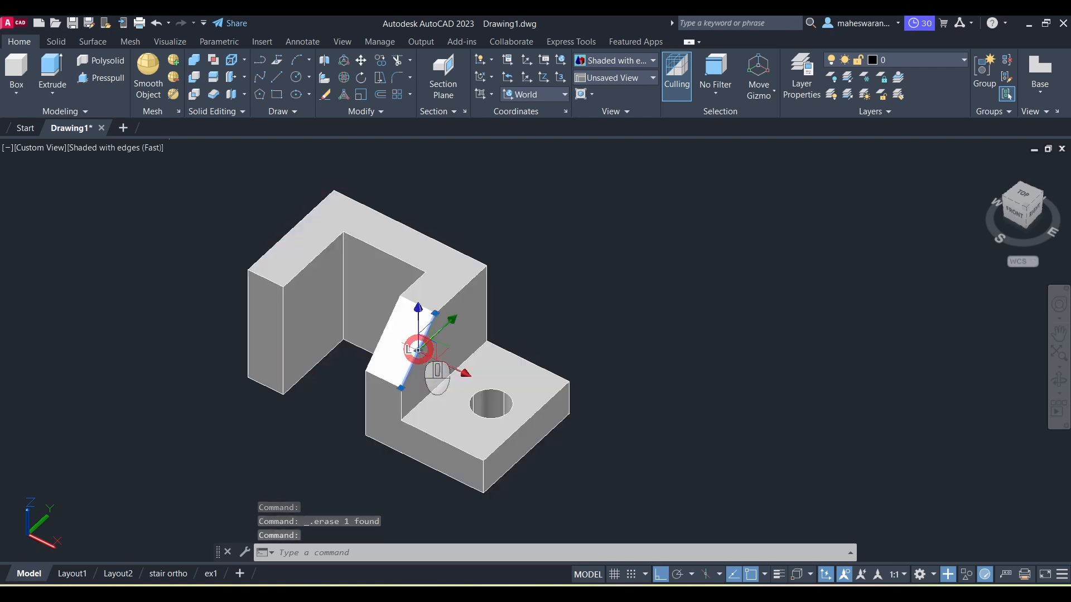
{"action": "key", "text": "Escape"}
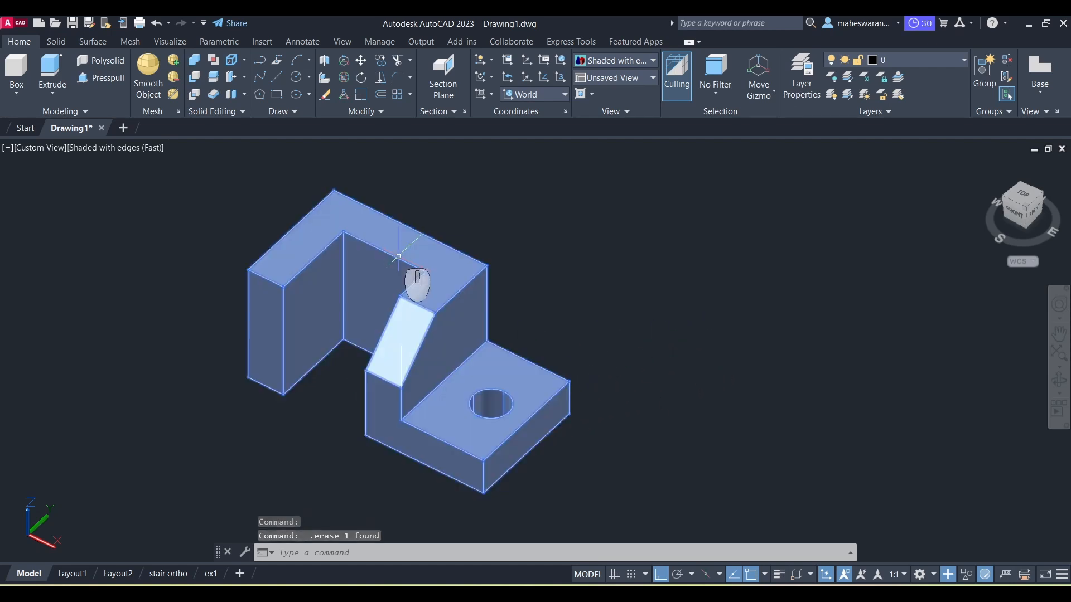
{"action": "left_click", "coordinate": [400, 354], "text": "ctrl"}
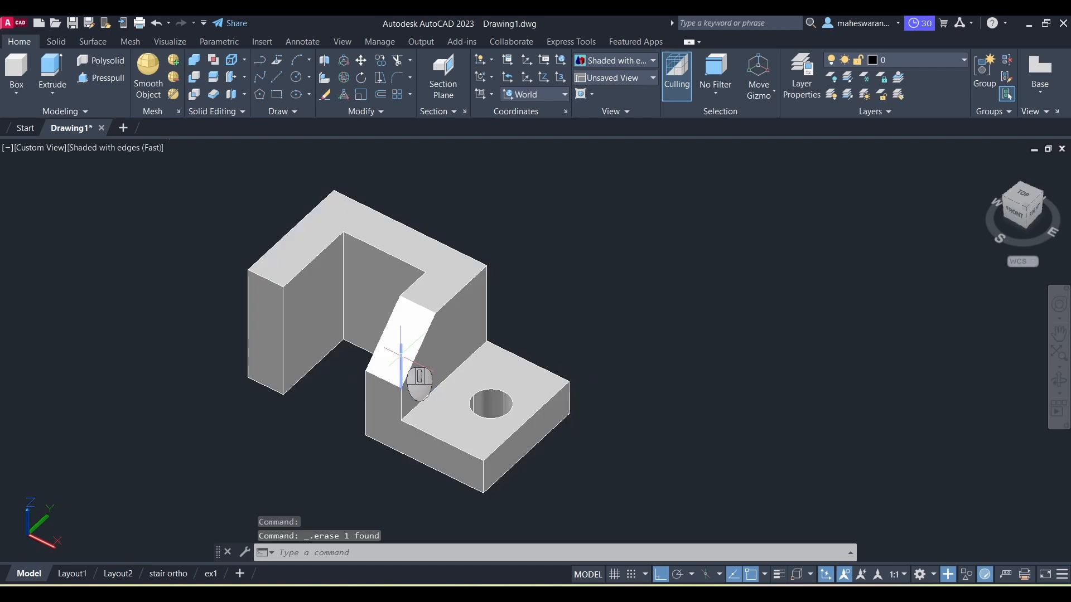
{"action": "key", "text": "Escape"}
Step: Create a base view from model space of the solid on a new layout named ex2
{"action": "scroll", "coordinate": [602, 346], "scroll_direction": "down", "scroll_amount": 3}
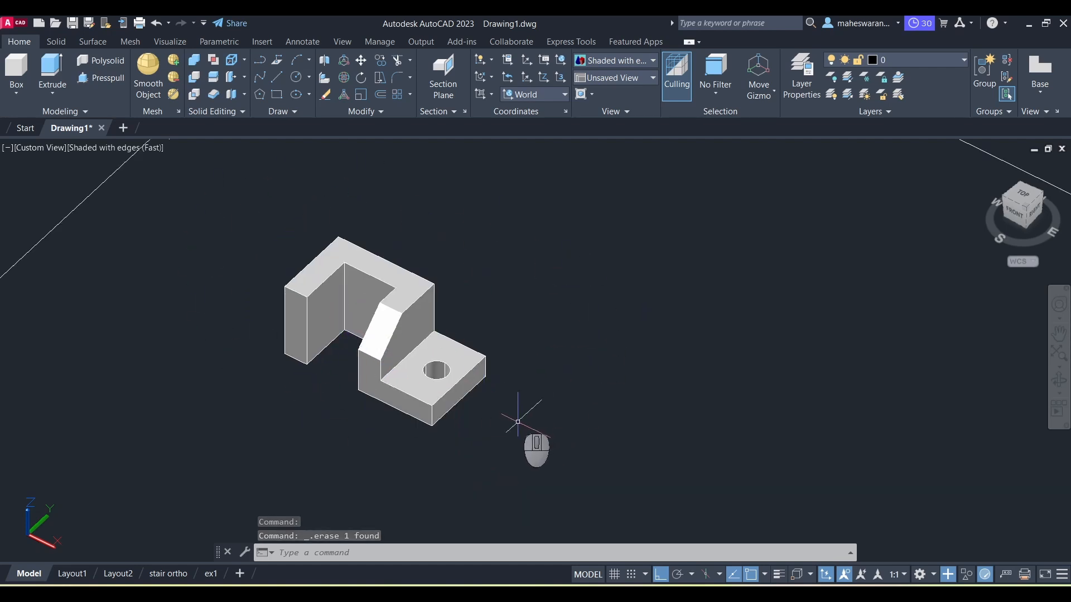
{"action": "scroll", "coordinate": [525, 350], "scroll_direction": "down", "scroll_amount": 2}
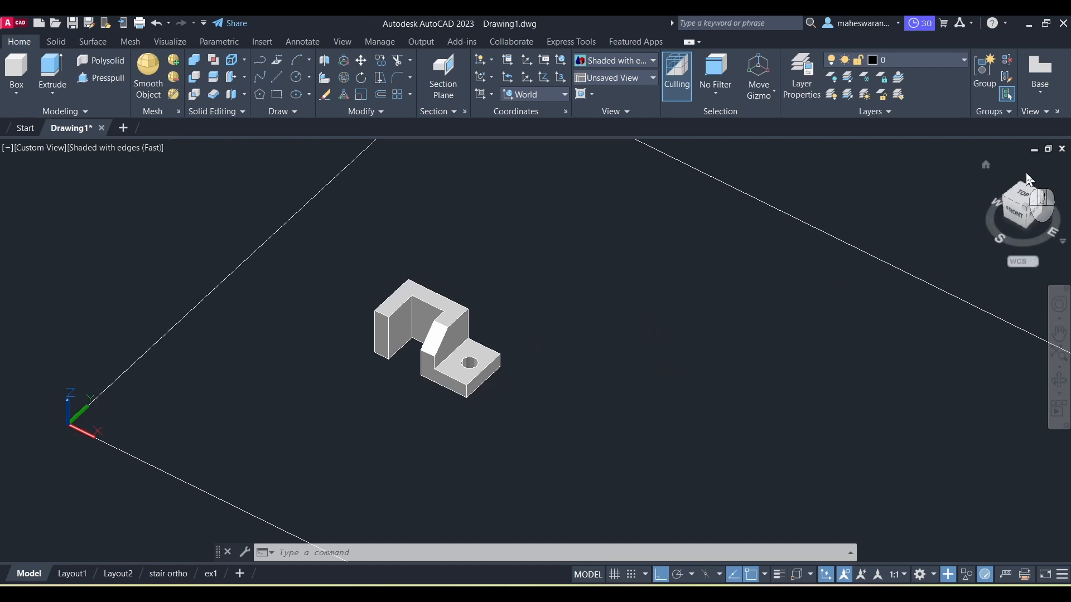
{"action": "left_click", "coordinate": [1052, 95]}
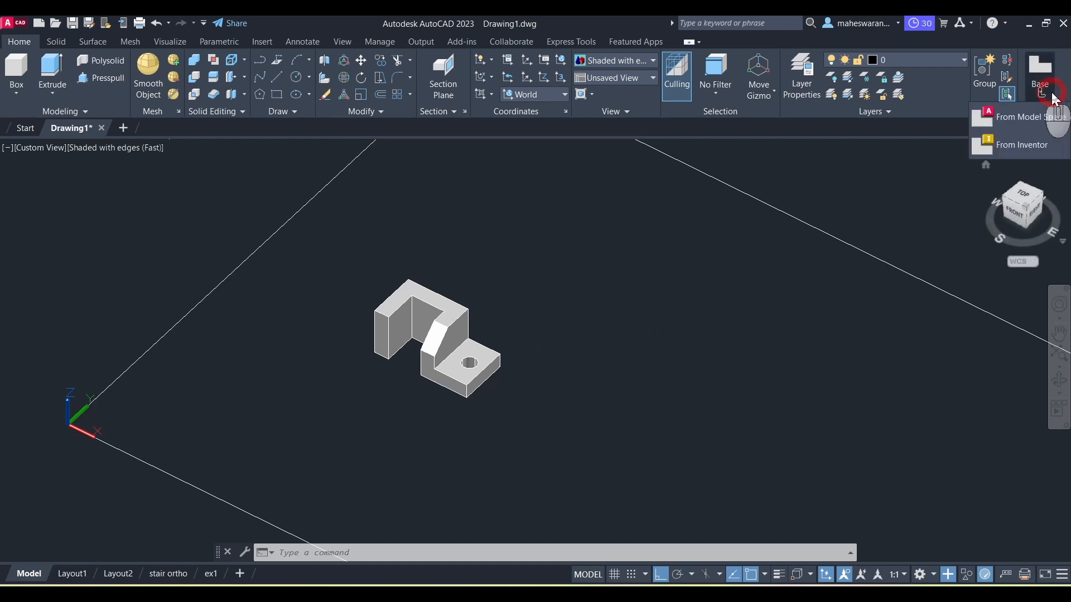
{"action": "left_click", "coordinate": [1025, 118]}
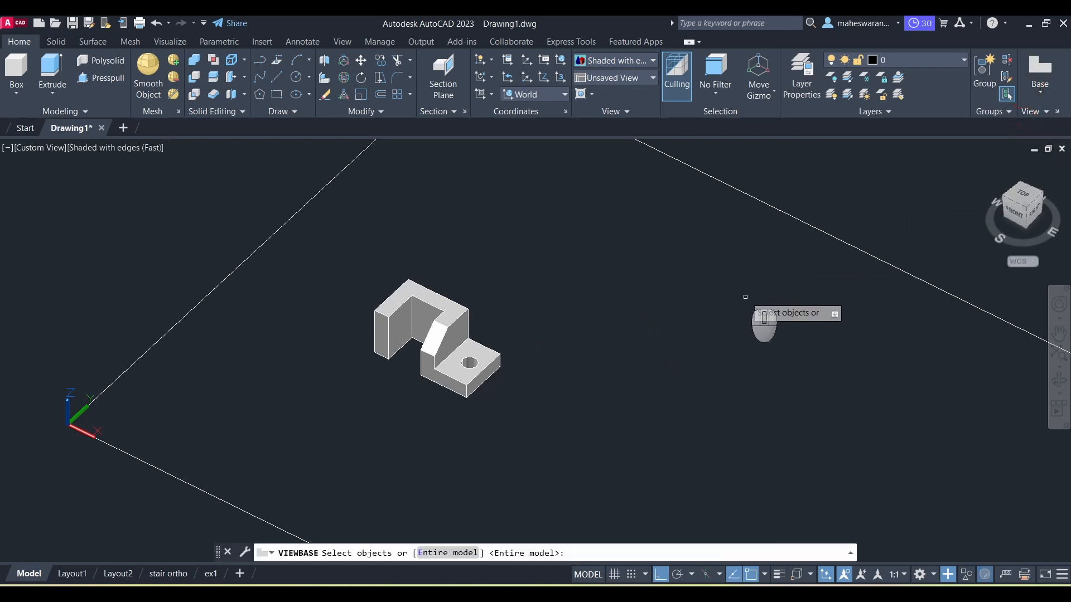
{"action": "left_click", "coordinate": [453, 365]}
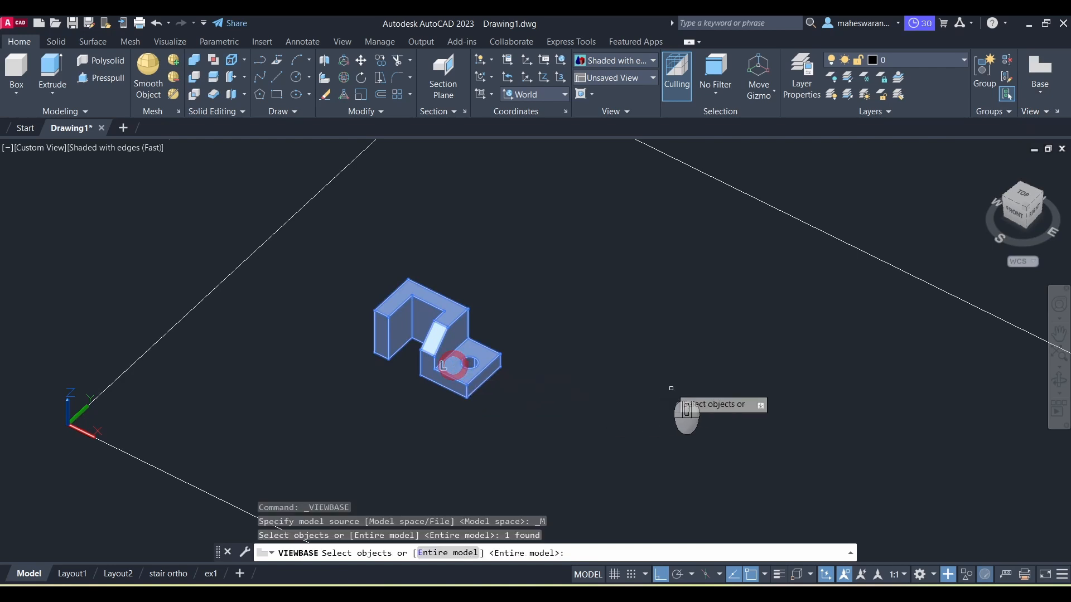
{"action": "key", "text": "Return"}
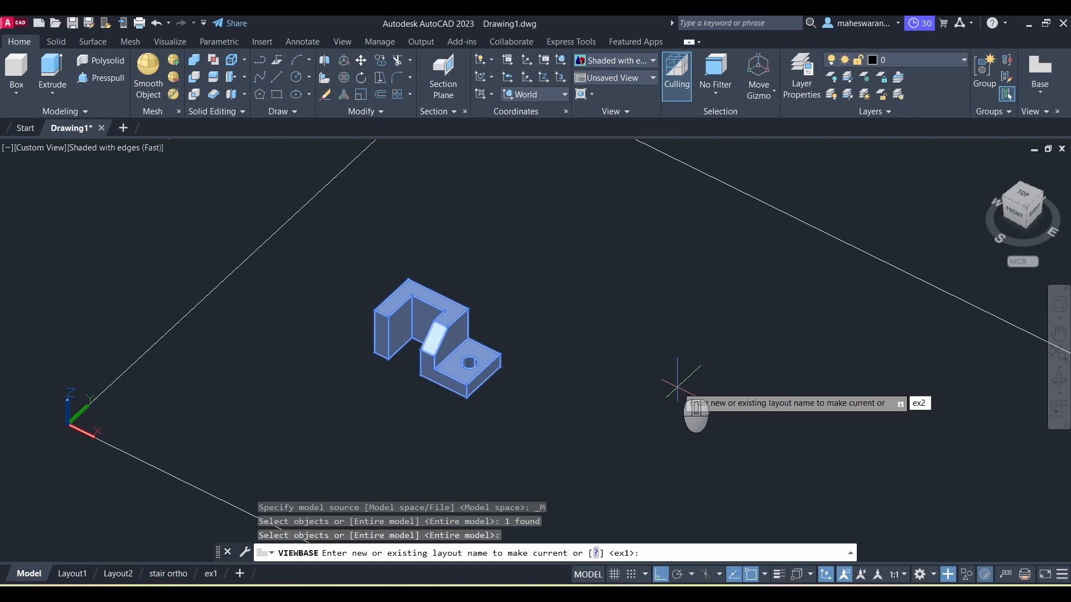
{"action": "key", "text": "Return"}
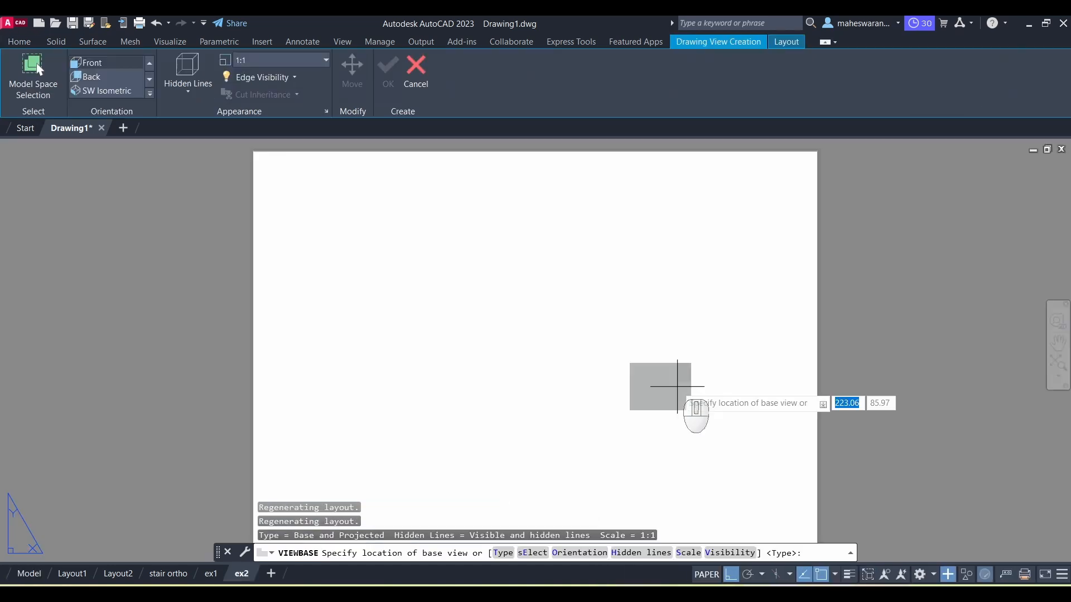
Step: Place the base view at 2:1 scale near the sheet's upper left corner
{"action": "scroll", "coordinate": [375, 240], "scroll_direction": "up", "scroll_amount": 1}
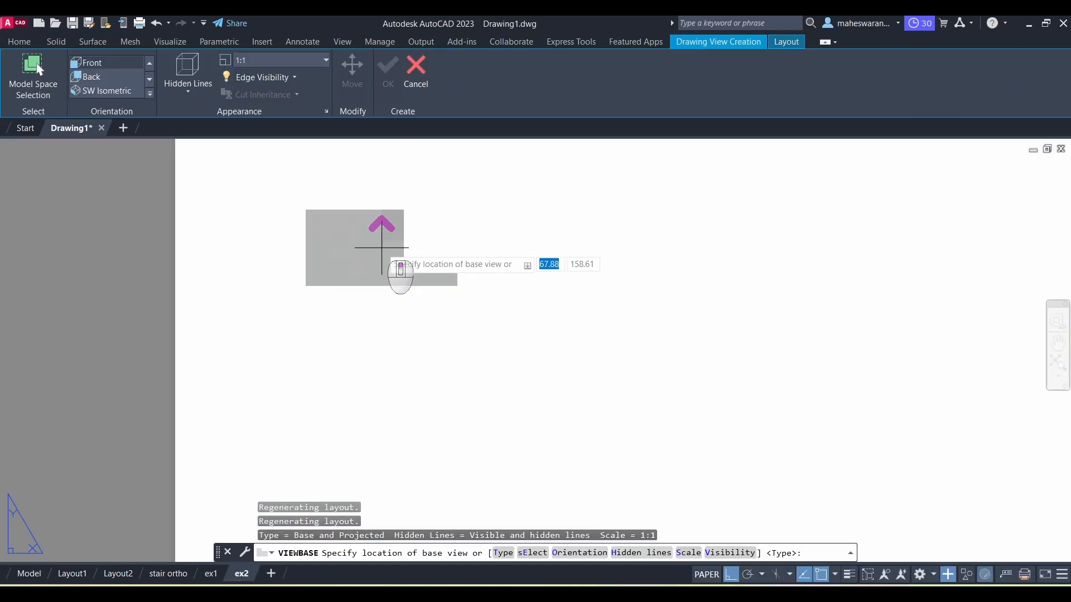
{"action": "scroll", "coordinate": [373, 250], "scroll_direction": "down", "scroll_amount": 1}
{"action": "left_click", "coordinate": [324, 61]}
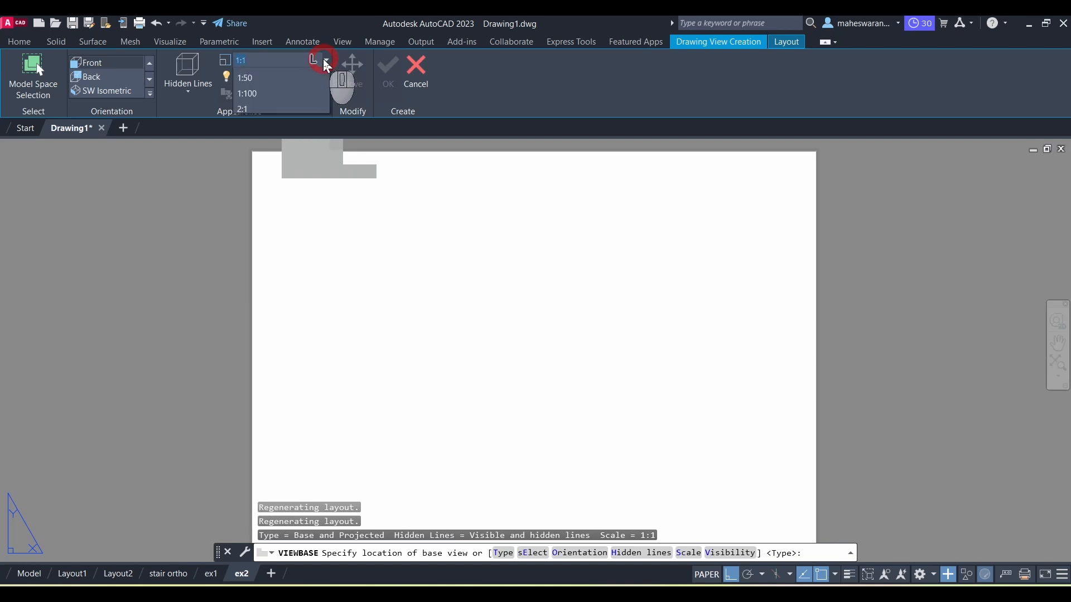
{"action": "scroll", "coordinate": [263, 240], "scroll_direction": "down", "scroll_amount": 1}
{"action": "left_click", "coordinate": [258, 216]}
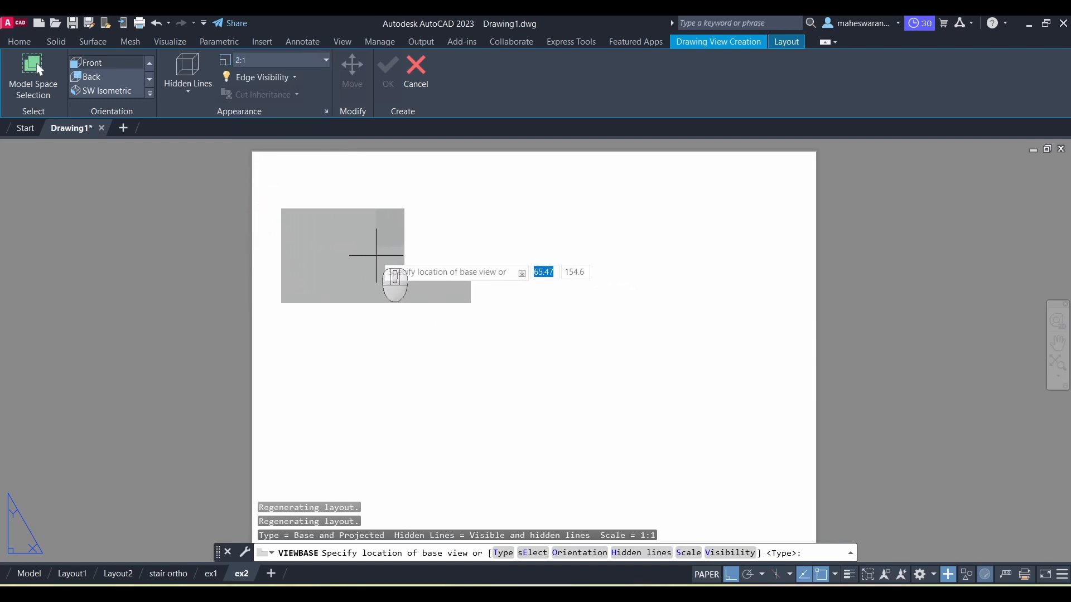
{"action": "left_click", "coordinate": [382, 251]}
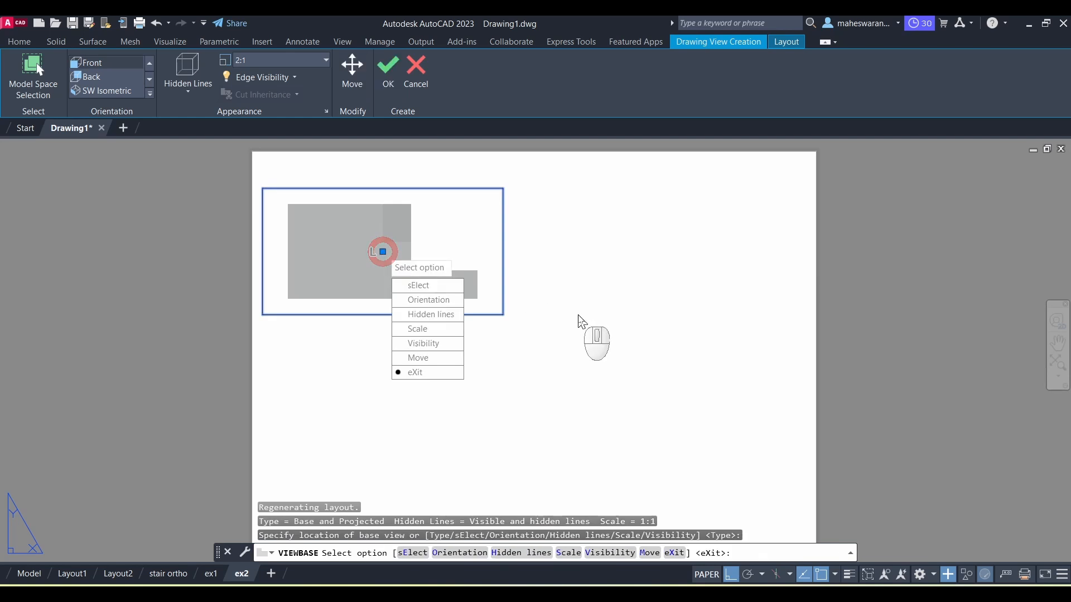
{"action": "key", "text": "Return"}
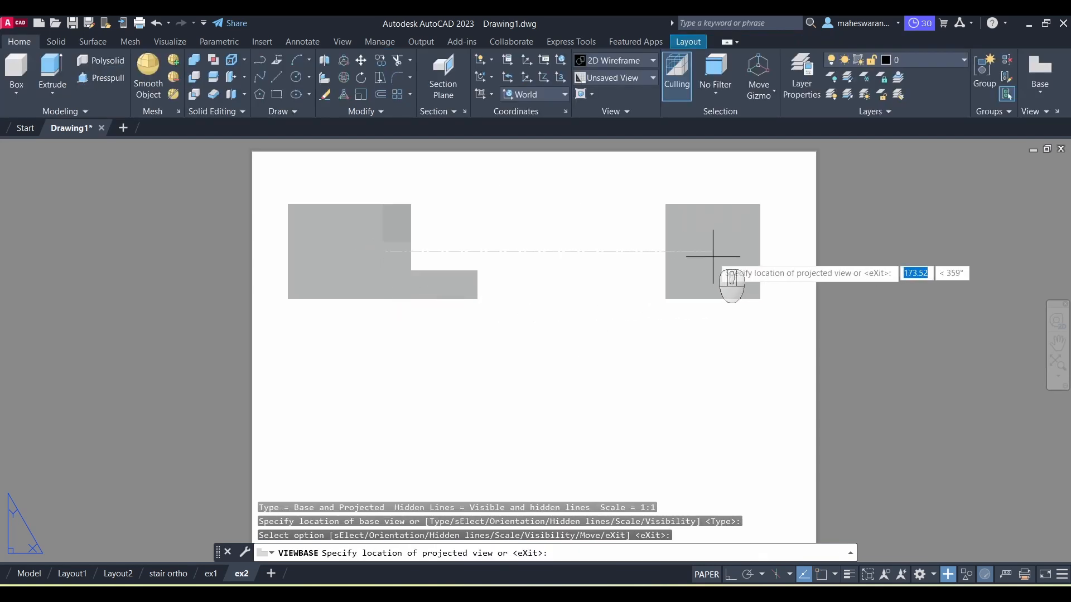
Step: Project a side view, a view below the base view, and an isometric view from the base view
{"action": "left_click", "coordinate": [713, 259]}
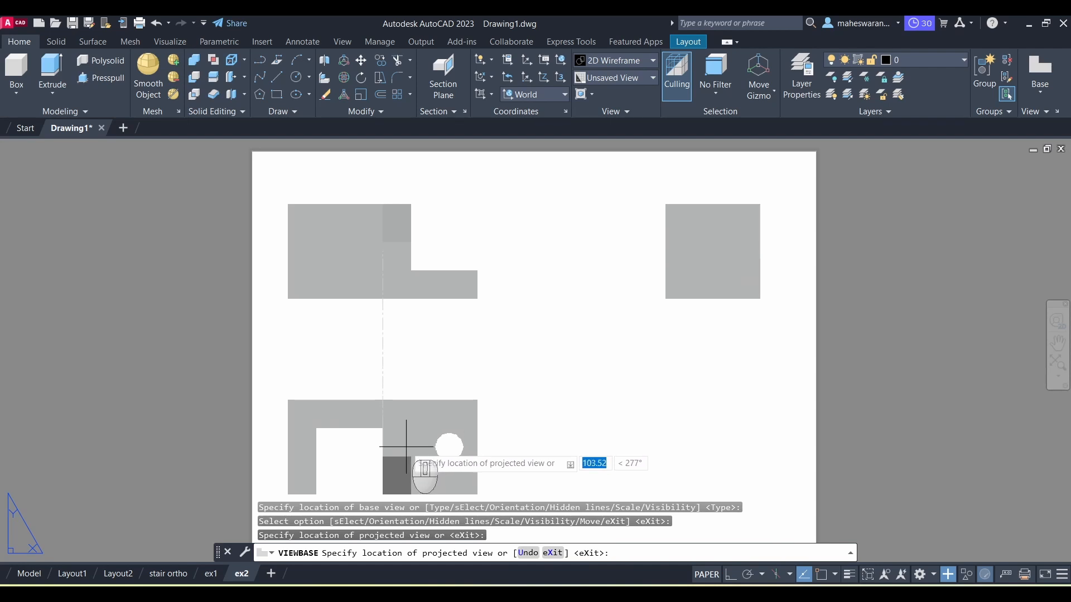
{"action": "left_click", "coordinate": [405, 456]}
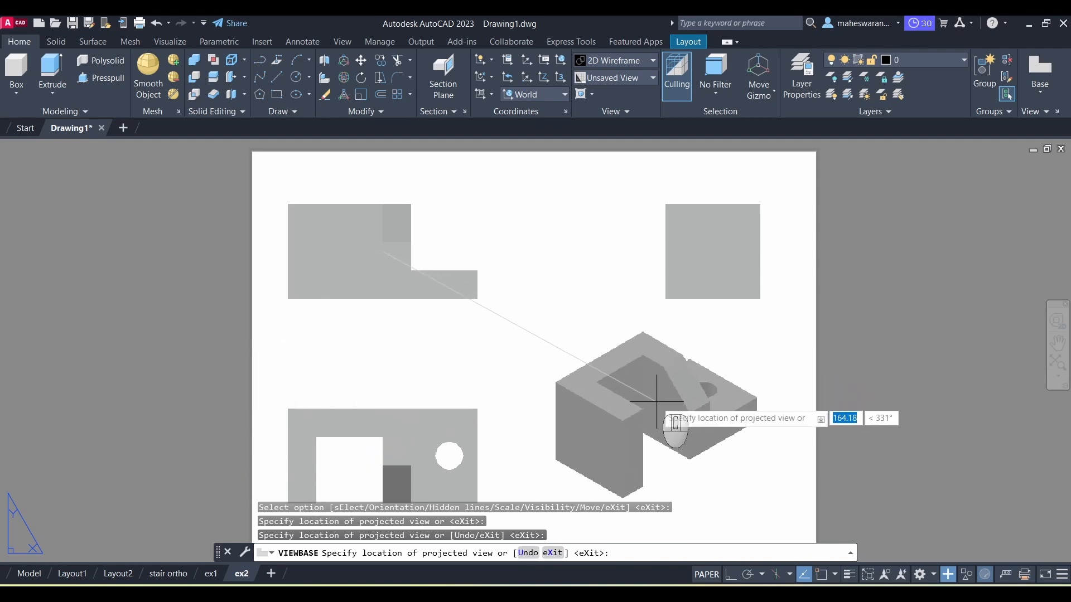
{"action": "key", "text": "alt+Tab"}
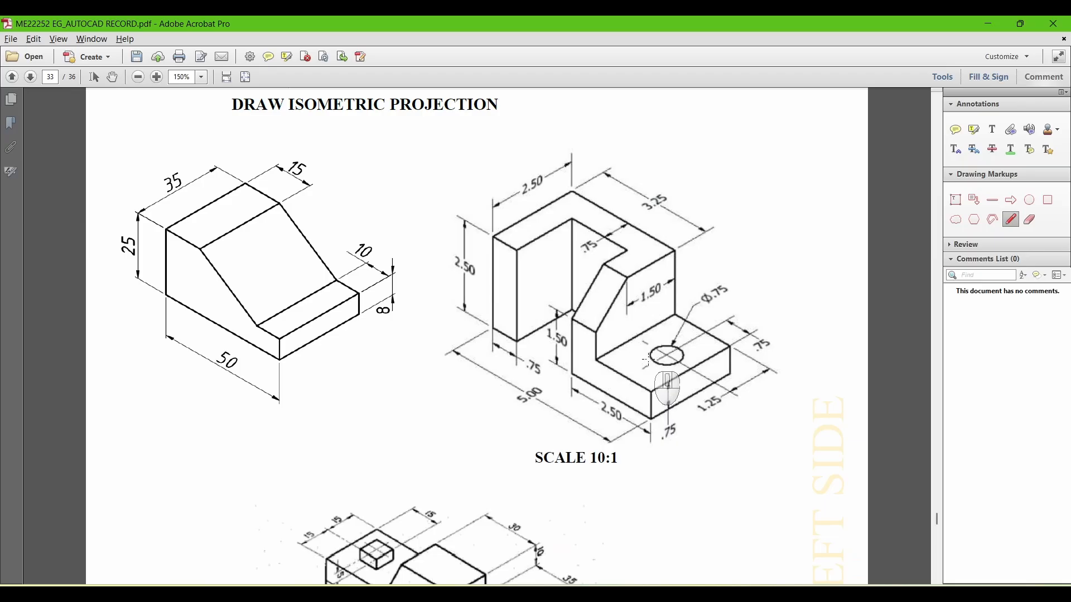
{"action": "key", "text": "alt+Tab"}
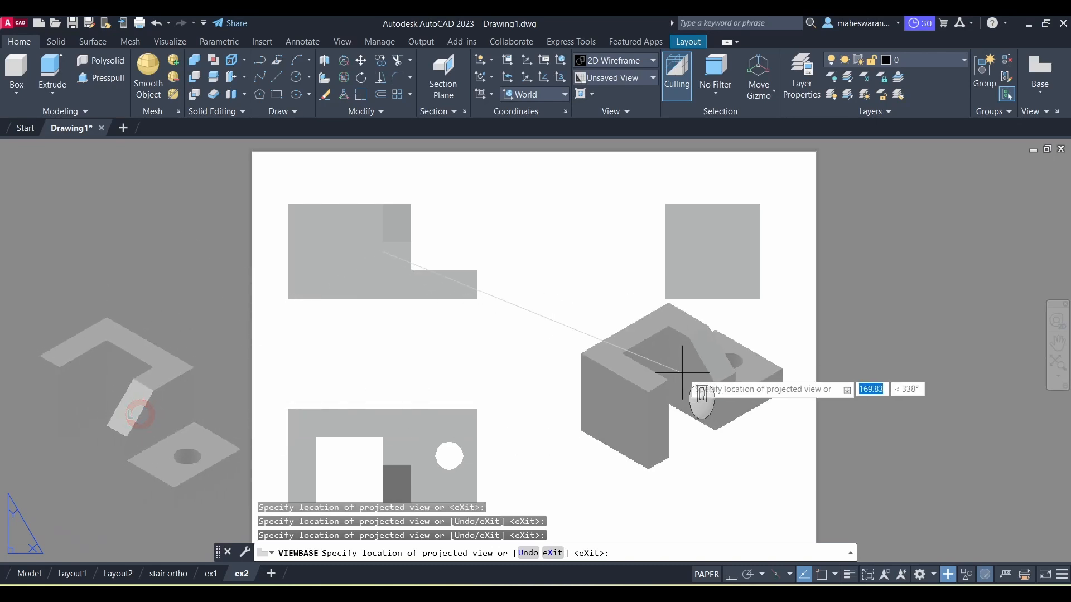
{"action": "scroll", "coordinate": [720, 385], "scroll_direction": "down", "scroll_amount": 2}
{"action": "key", "text": "Return"}
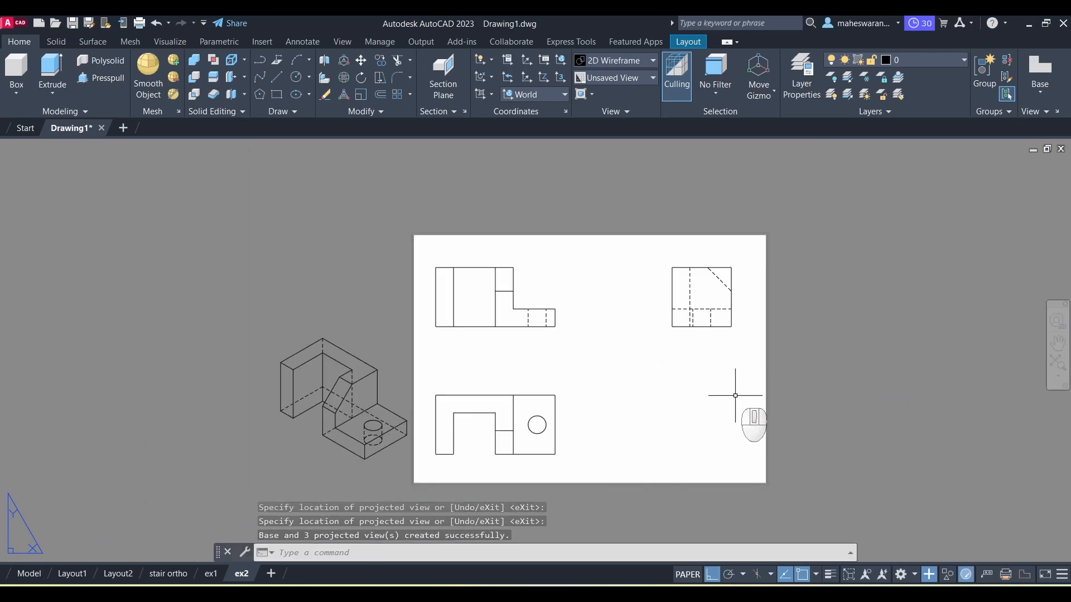
Step: Move the isometric view onto the sheet's lower right area
{"action": "left_click", "coordinate": [337, 407]}
{"action": "right_click", "coordinate": [338, 408]}
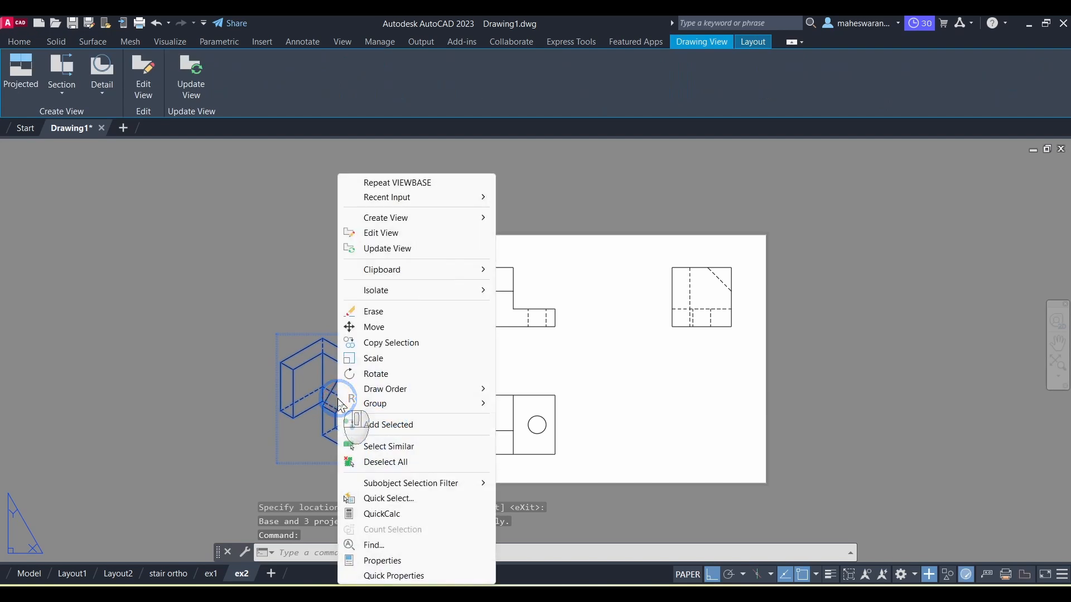
{"action": "left_click", "coordinate": [373, 327]}
{"action": "left_click", "coordinate": [325, 401]}
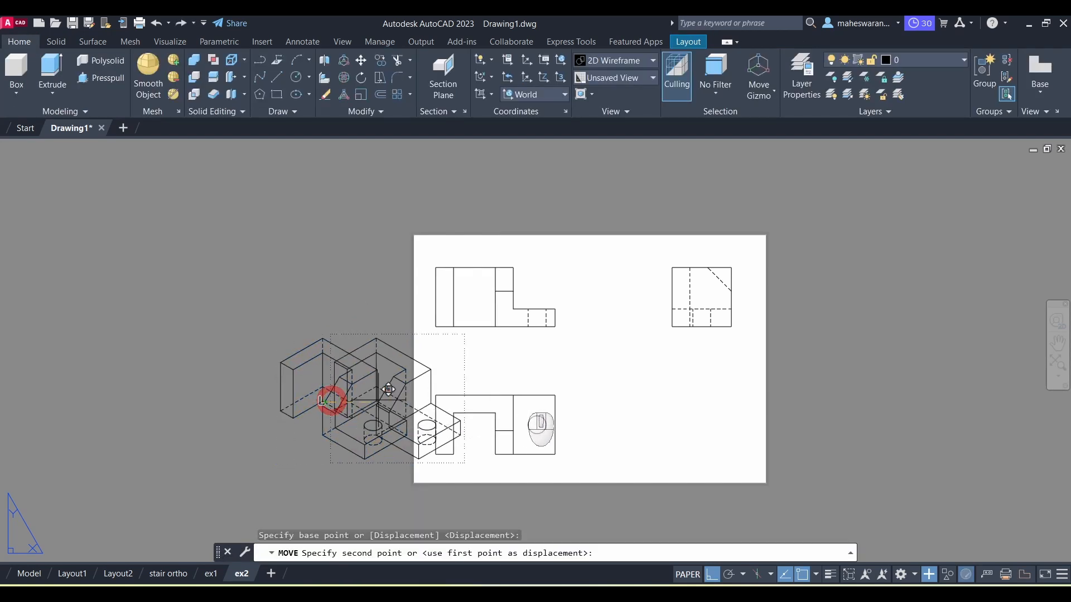
{"action": "left_click", "coordinate": [658, 402]}
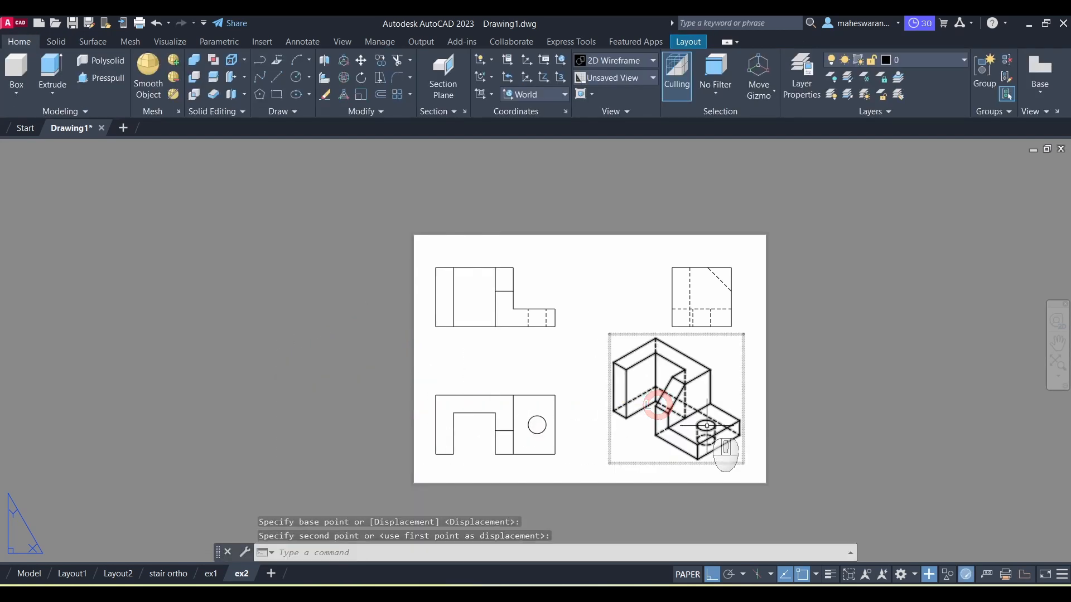
Step: Edit the isometric view to 1:1 scale with visible lines only
{"action": "left_click", "coordinate": [695, 397]}
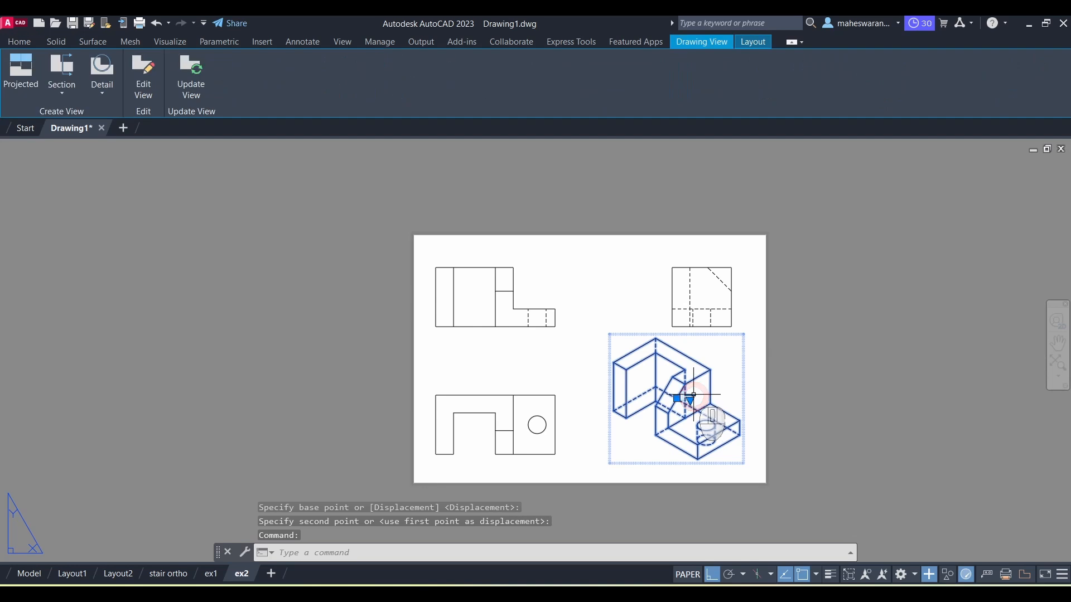
{"action": "left_click", "coordinate": [149, 69]}
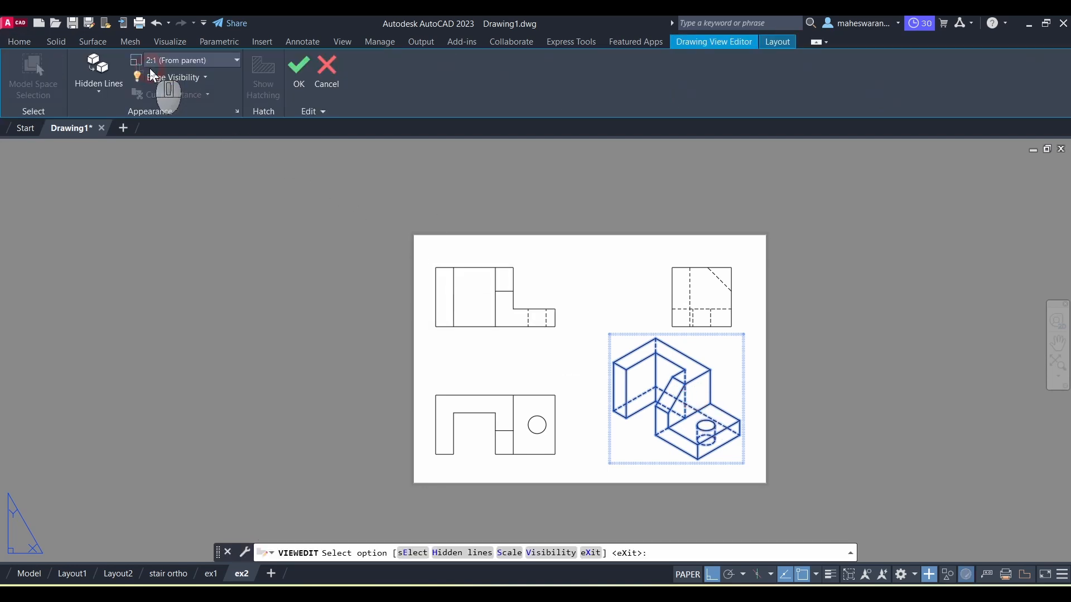
{"action": "left_click", "coordinate": [236, 60]}
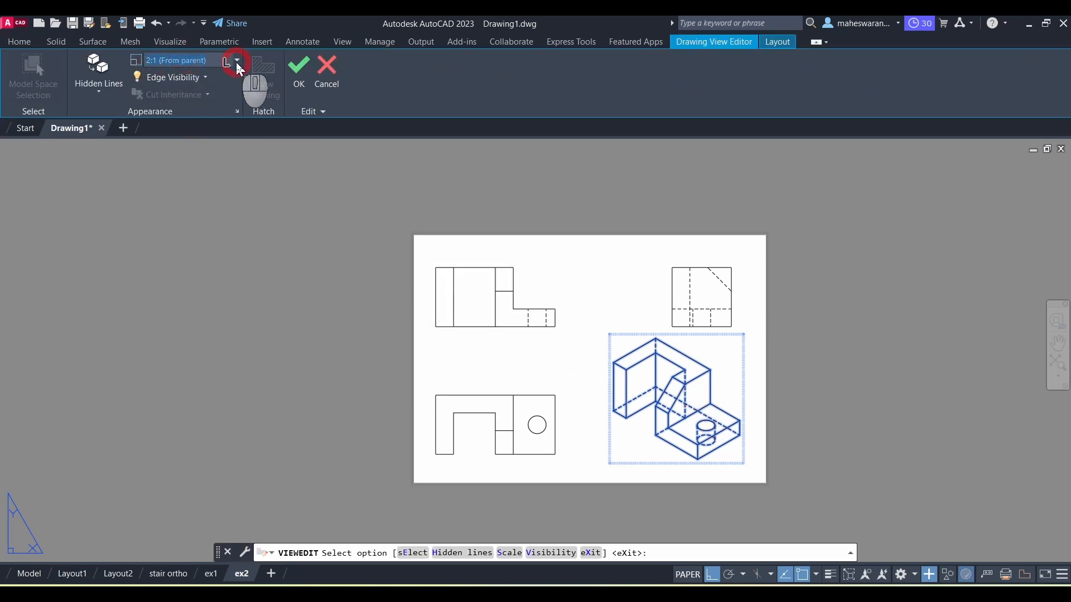
{"action": "left_click", "coordinate": [173, 94]}
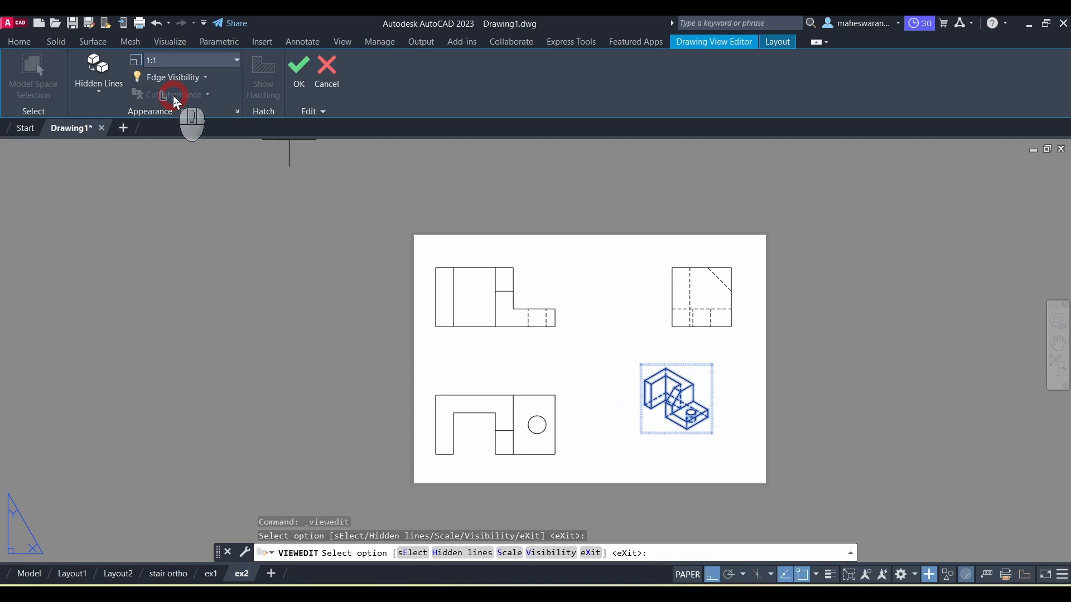
{"action": "left_click", "coordinate": [102, 87]}
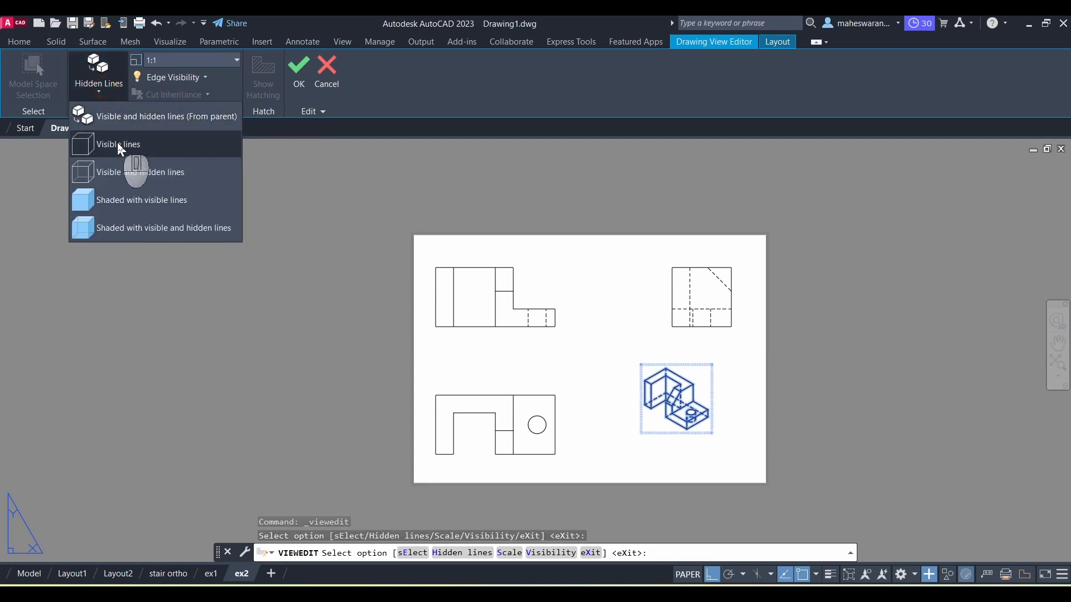
{"action": "left_click", "coordinate": [117, 144]}
{"action": "left_click", "coordinate": [308, 87]}
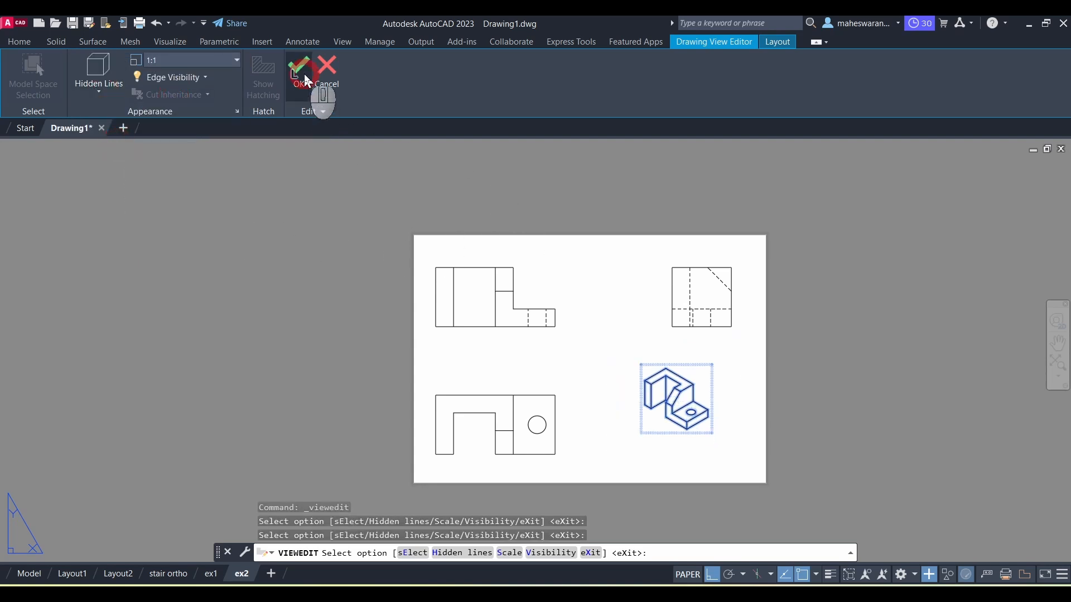
Step: Switch to the reference PDF to review the isometric exercise drawing
{"action": "scroll", "coordinate": [664, 460], "scroll_direction": "up", "scroll_amount": 2}
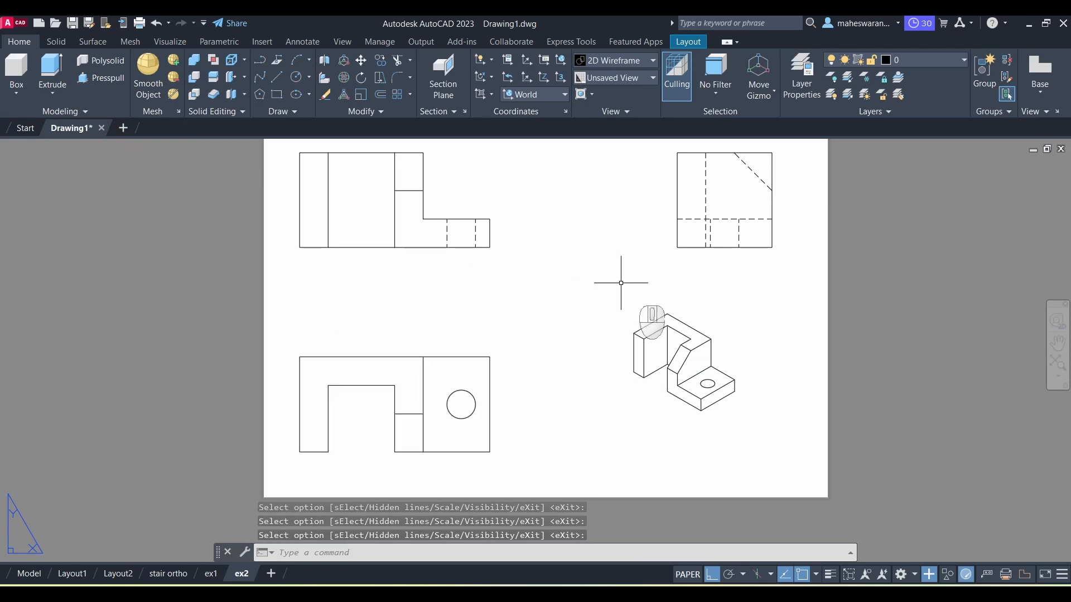
{"action": "scroll", "coordinate": [656, 335], "scroll_direction": "down", "scroll_amount": 2}
{"action": "scroll", "coordinate": [653, 323], "scroll_direction": "up", "scroll_amount": 2}
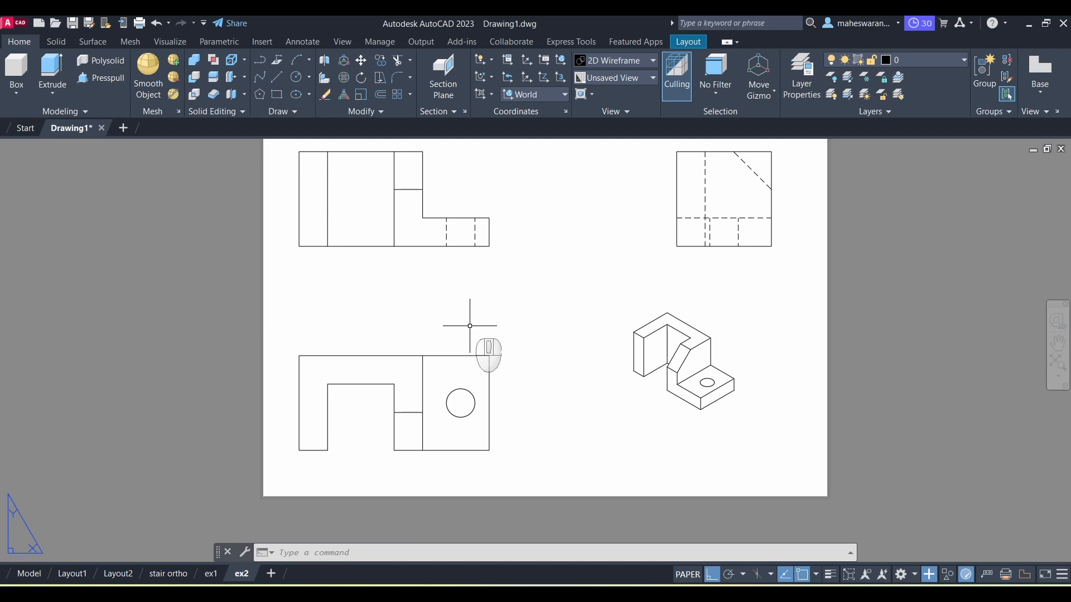
{"action": "mouse_move", "coordinate": [707, 592]}
{"action": "left_click", "coordinate": [711, 572]}
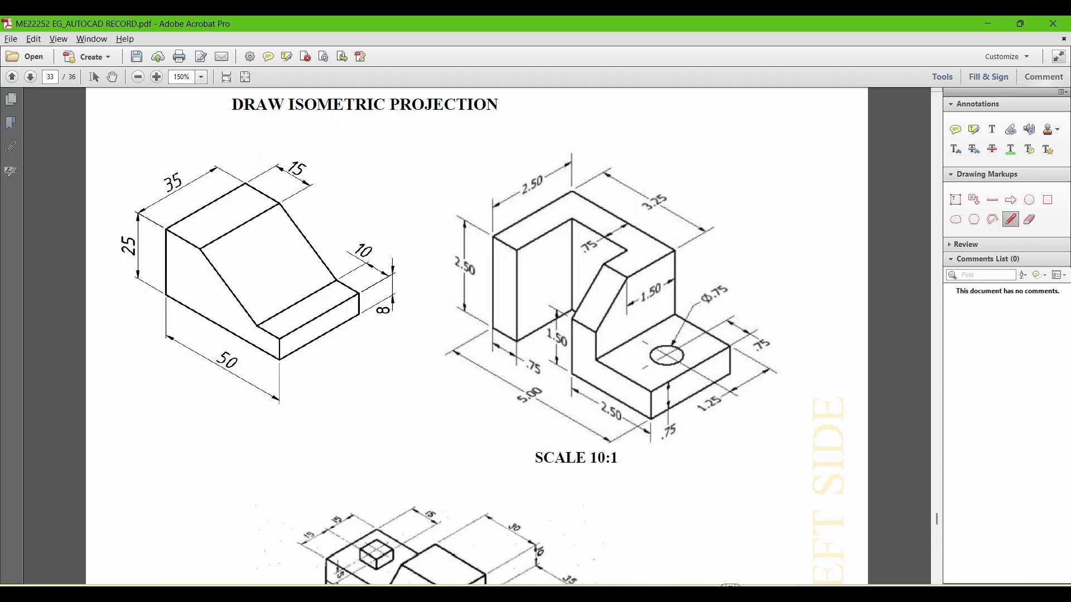
{"action": "scroll", "coordinate": [447, 299], "scroll_direction": "down", "scroll_amount": 2}
{"action": "scroll", "coordinate": [459, 300], "scroll_direction": "up", "scroll_amount": 2}
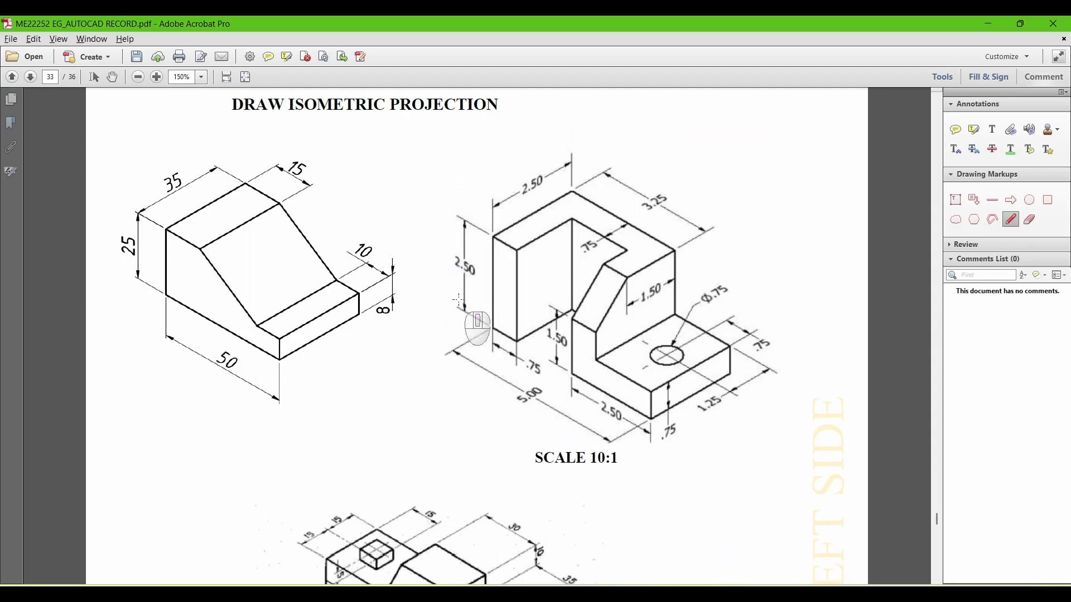